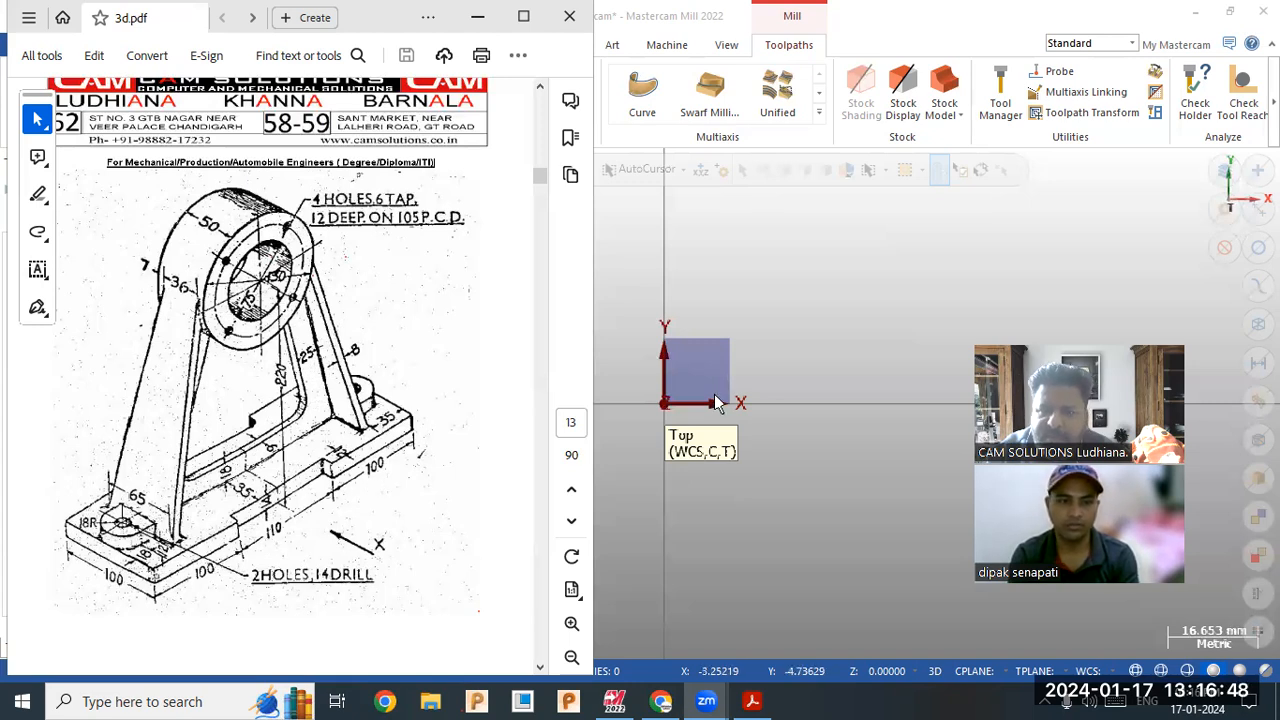
Step: Switch to Mastercam and sketch a center-anchored rectangle about 78 × 27 mm at the origin
{"action": "left_click", "coordinate": [777, 432]}
{"action": "left_click", "coordinate": [149, 47]}
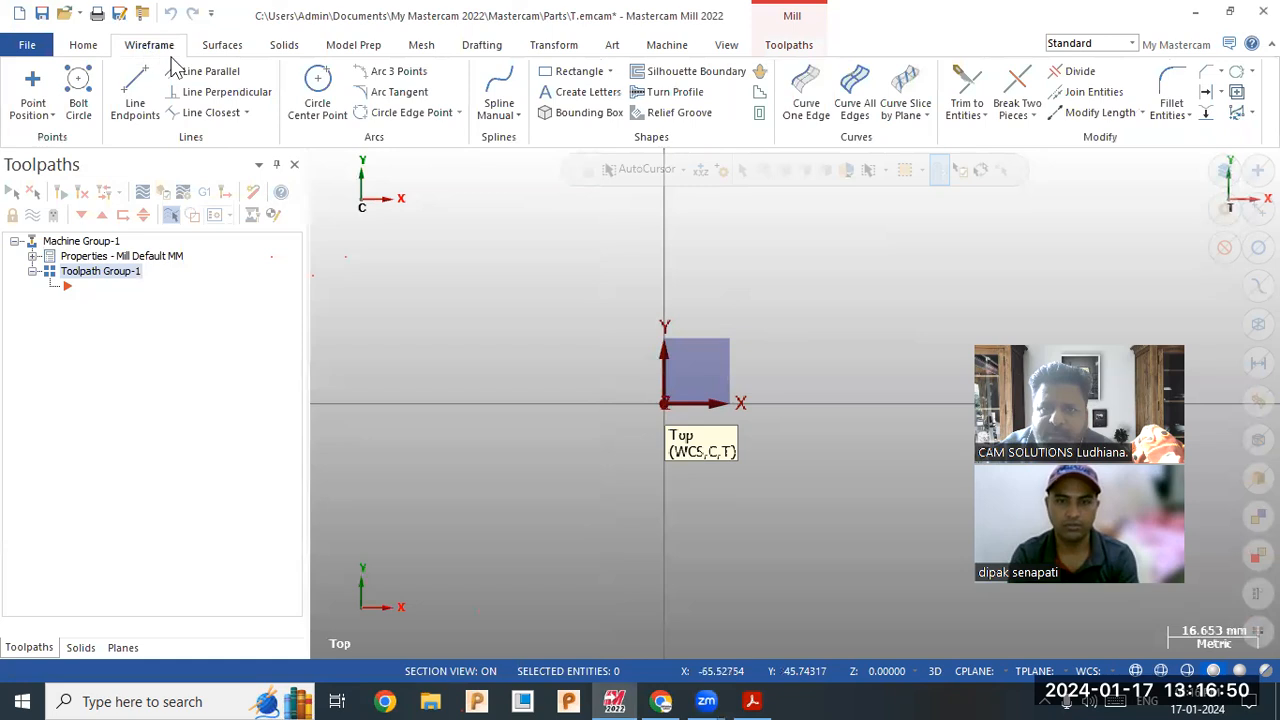
{"action": "left_click", "coordinate": [577, 71]}
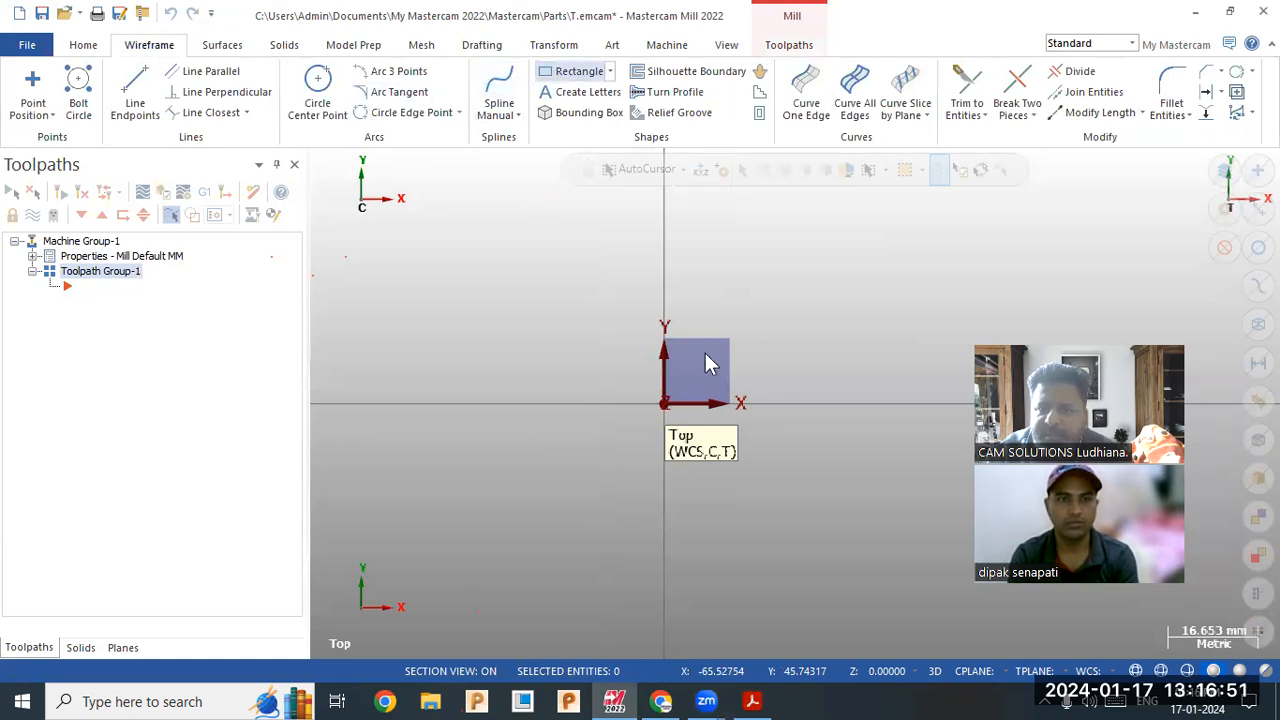
{"action": "left_click", "coordinate": [664, 403]}
{"action": "left_click", "coordinate": [100, 422]}
{"action": "left_click", "coordinate": [876, 330]}
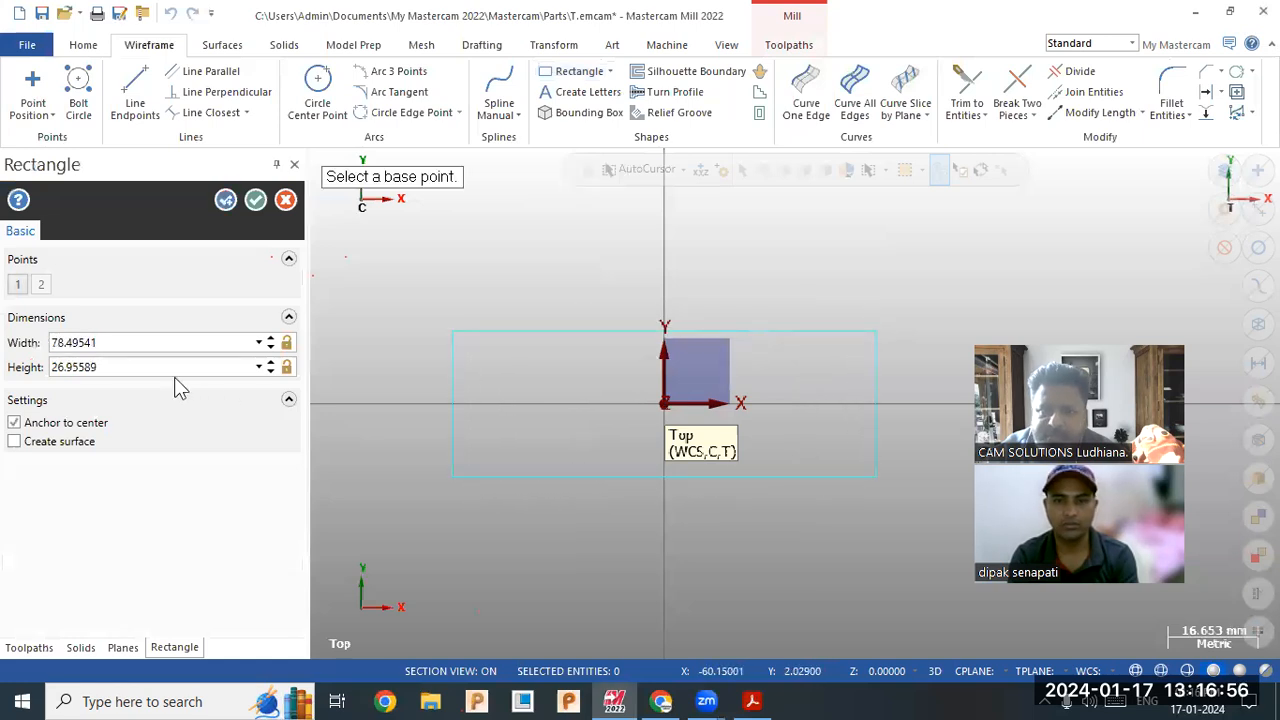
Step: Set the base rectangle's width to 310 mm and height to 100 mm, and accept it
{"action": "double_click", "coordinate": [166, 342]}
{"action": "type", "text": "310"}
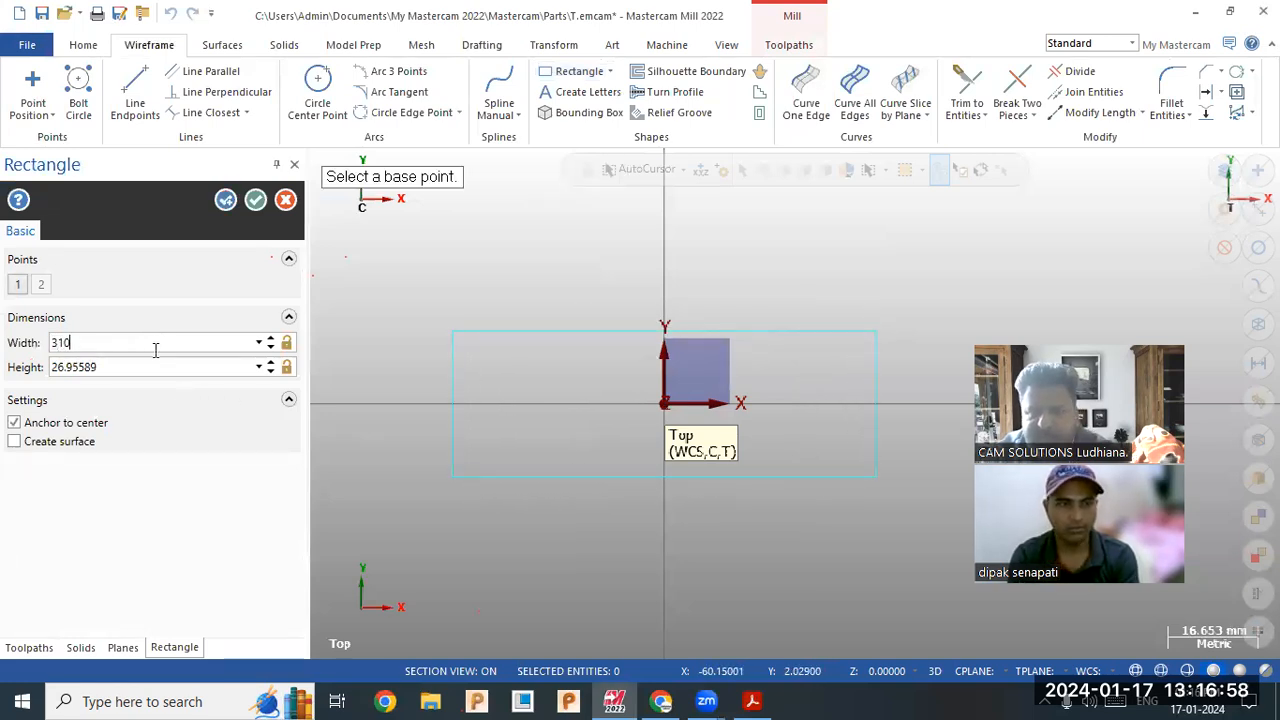
{"action": "key", "text": "Return"}
{"action": "double_click", "coordinate": [131, 367]}
{"action": "type", "text": "100"}
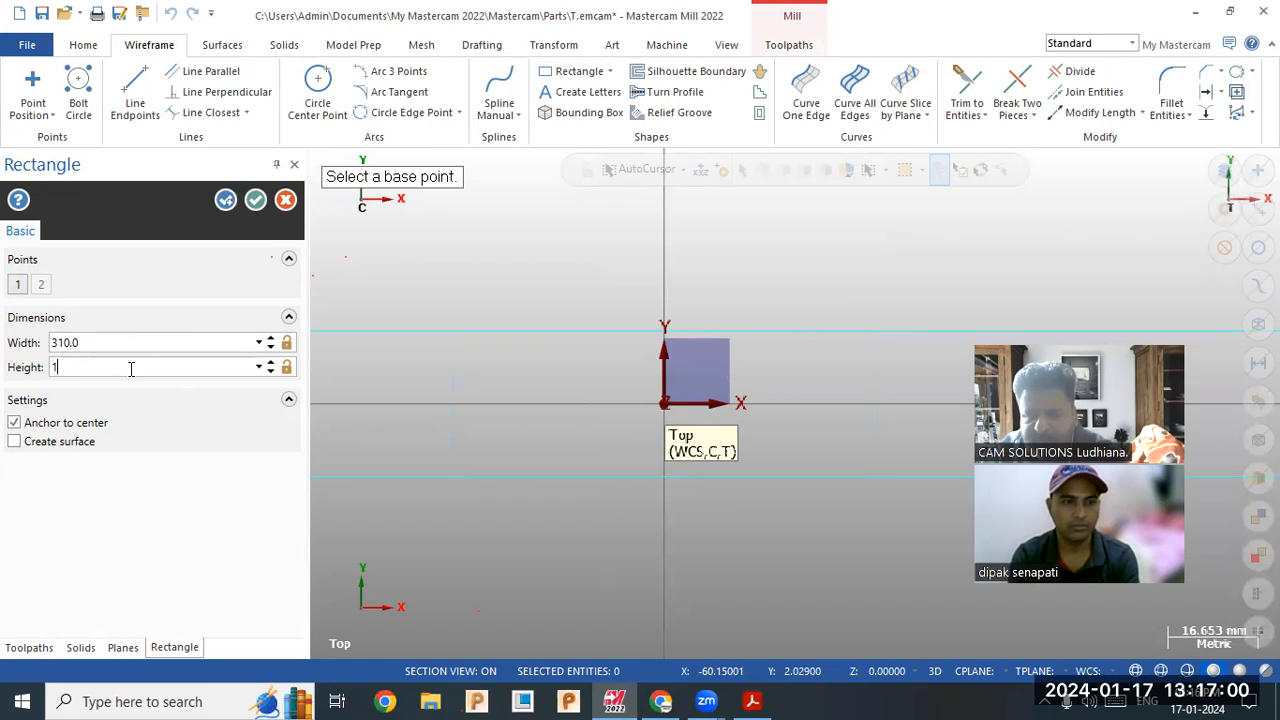
{"action": "key", "text": "Return"}
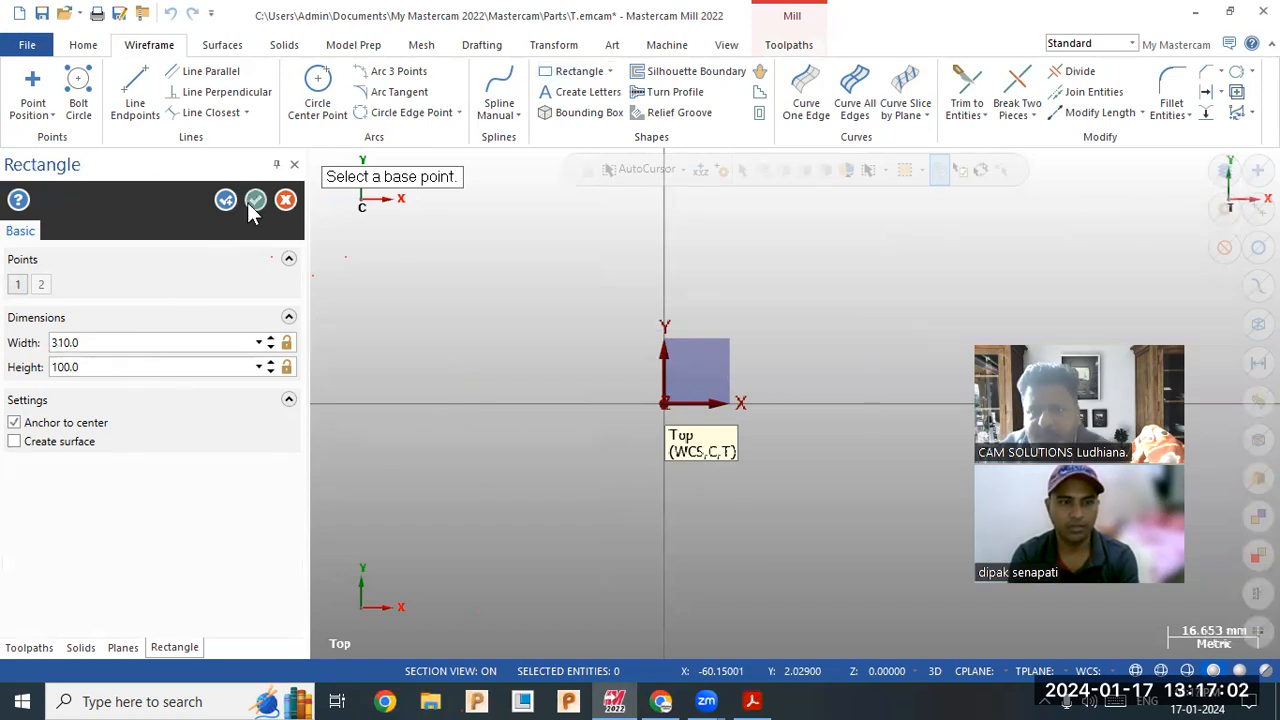
{"action": "left_click", "coordinate": [254, 200]}
{"action": "scroll", "coordinate": [600, 370], "scroll_direction": "down", "scroll_amount": 4}
{"action": "scroll", "coordinate": [641, 373], "scroll_direction": "down", "scroll_amount": 3}
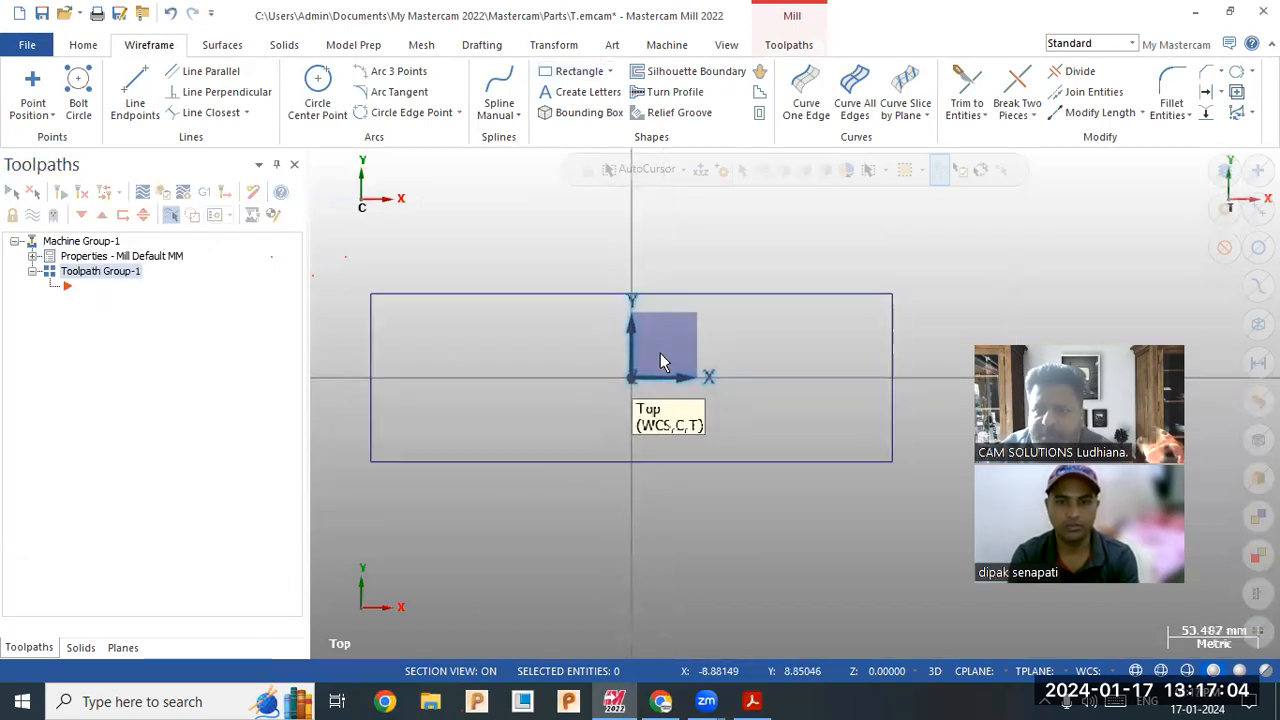
Step: Sketch a center-anchored notch rectangle about 12 mm high at the midpoint of the base outline's lower edge, after consulting the PDF drawing
{"action": "left_click", "coordinate": [752, 701]}
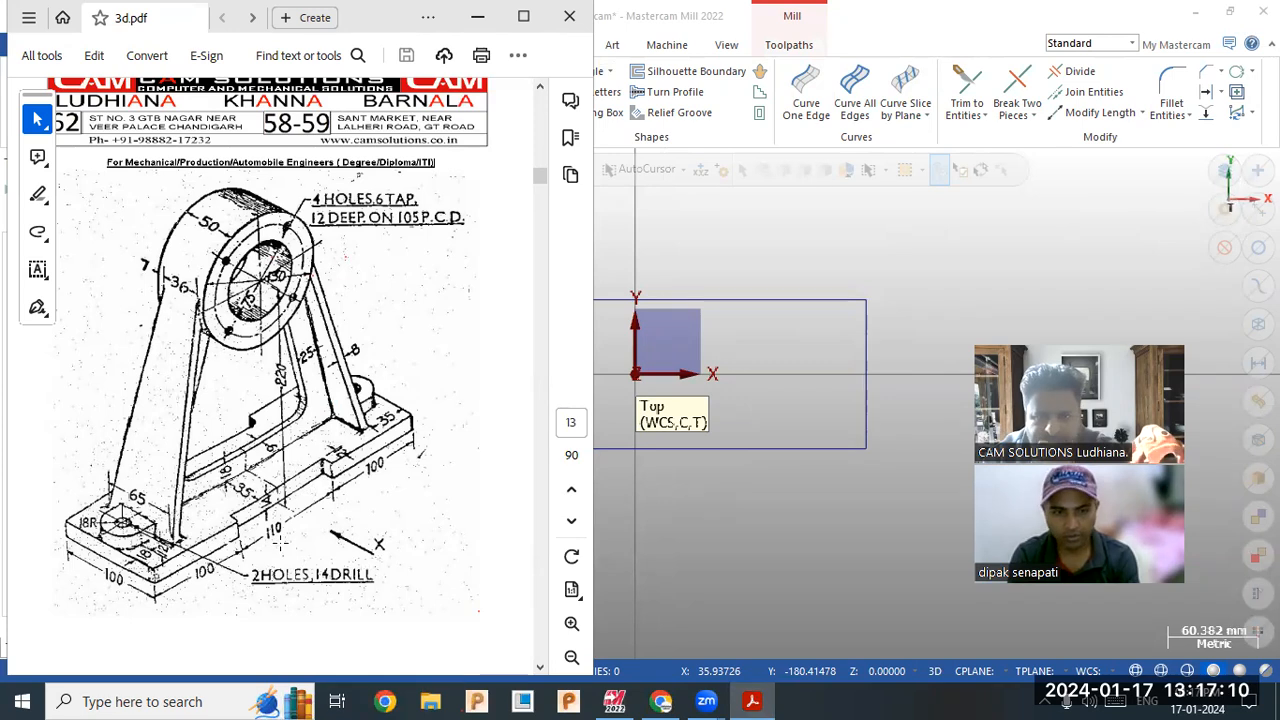
{"action": "left_click", "coordinate": [741, 525]}
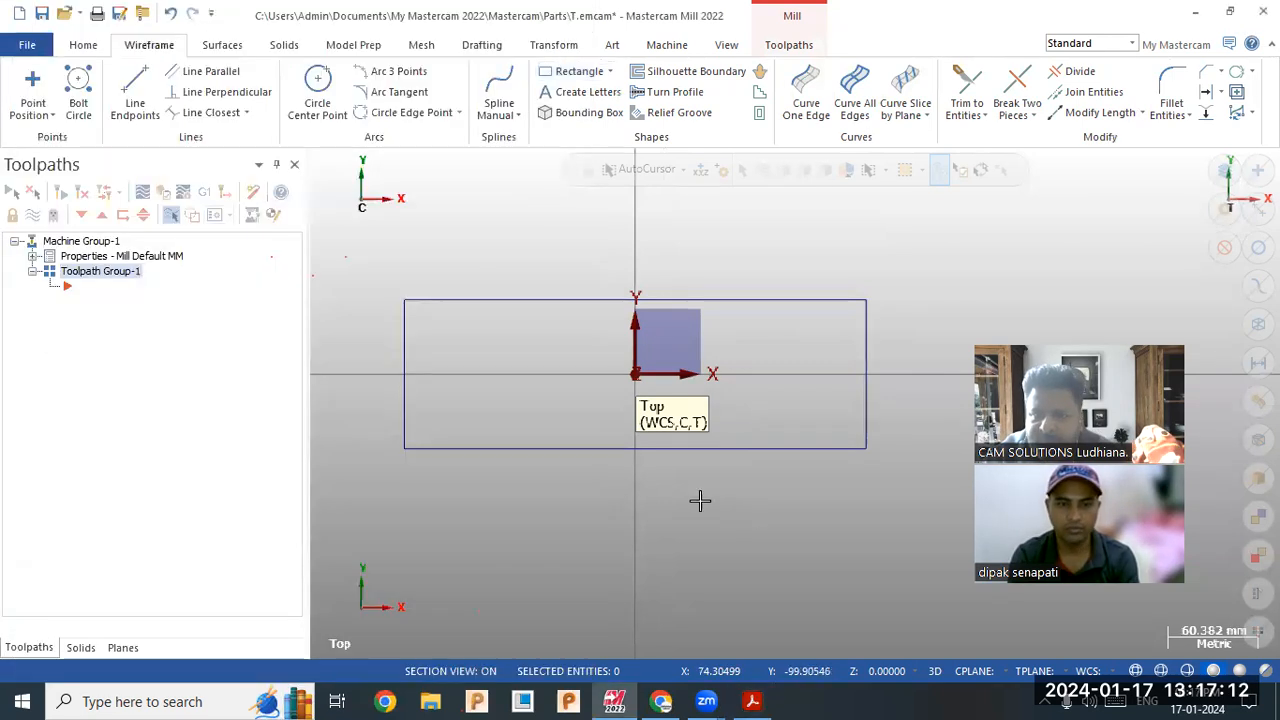
{"action": "left_click", "coordinate": [585, 80]}
{"action": "left_click", "coordinate": [634, 448]}
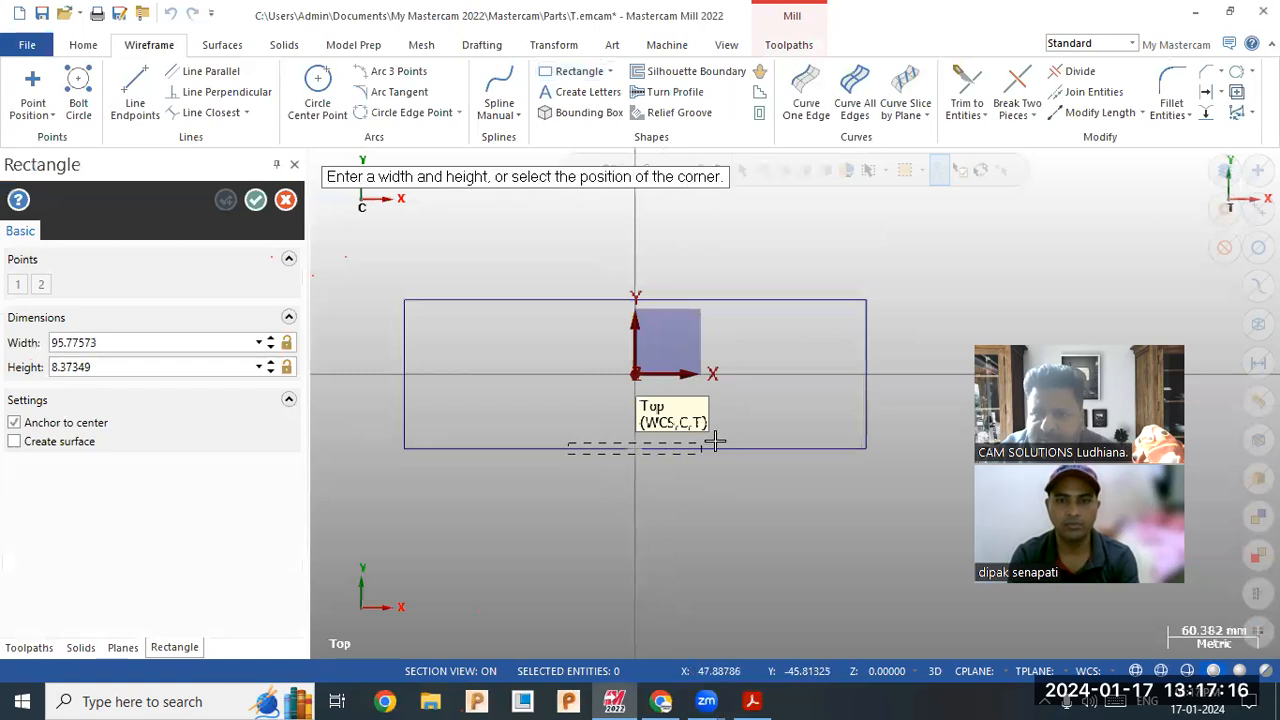
{"action": "left_click", "coordinate": [719, 457]}
Step: Set the notch rectangle's width to 110 mm and height to 24 mm, and accept it
{"action": "double_click", "coordinate": [142, 343]}
{"action": "type", "text": "110"}
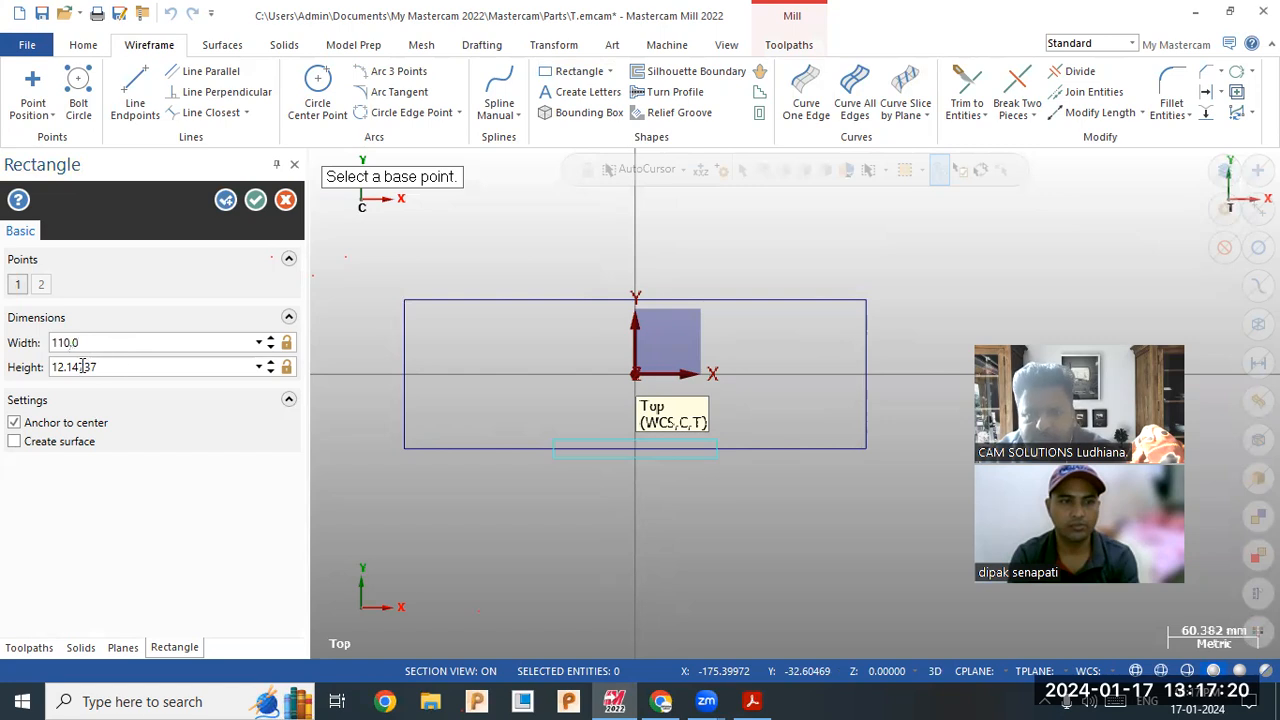
{"action": "double_click", "coordinate": [104, 367]}
{"action": "type", "text": "2"}
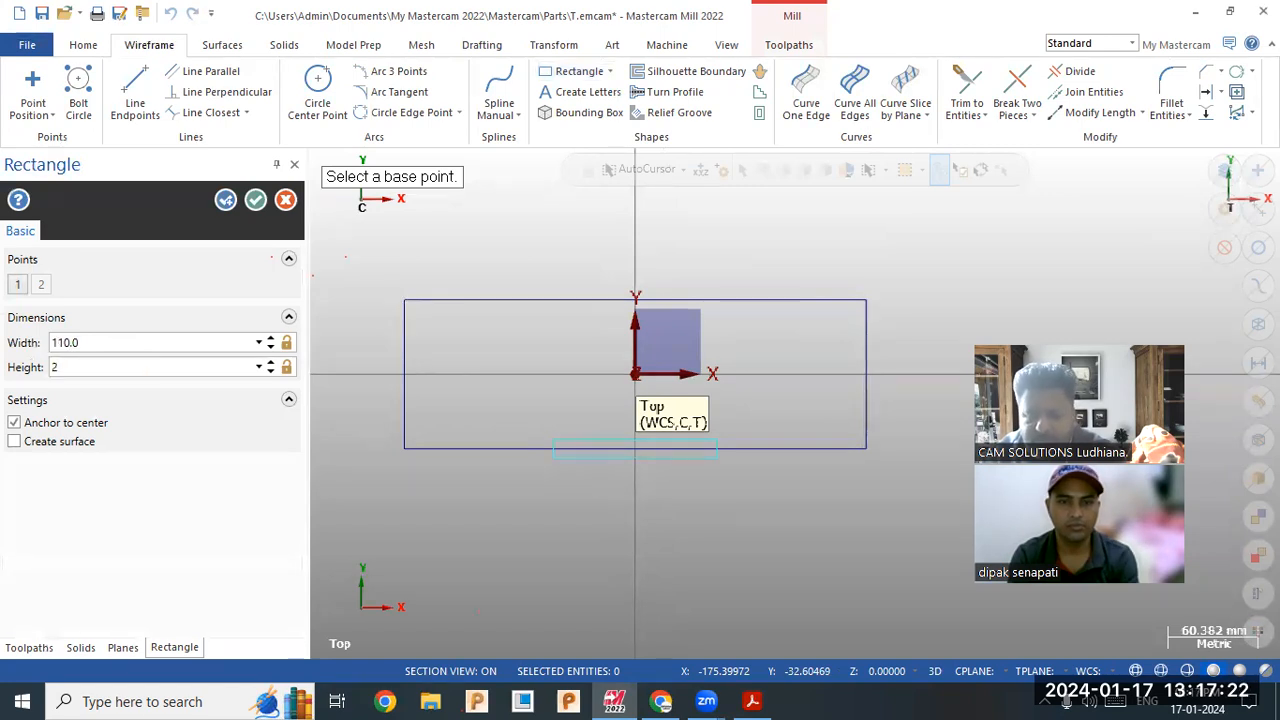
{"action": "type", "text": "4"}
{"action": "key", "text": "Return"}
{"action": "scroll", "coordinate": [657, 477], "scroll_direction": "up", "scroll_amount": 3}
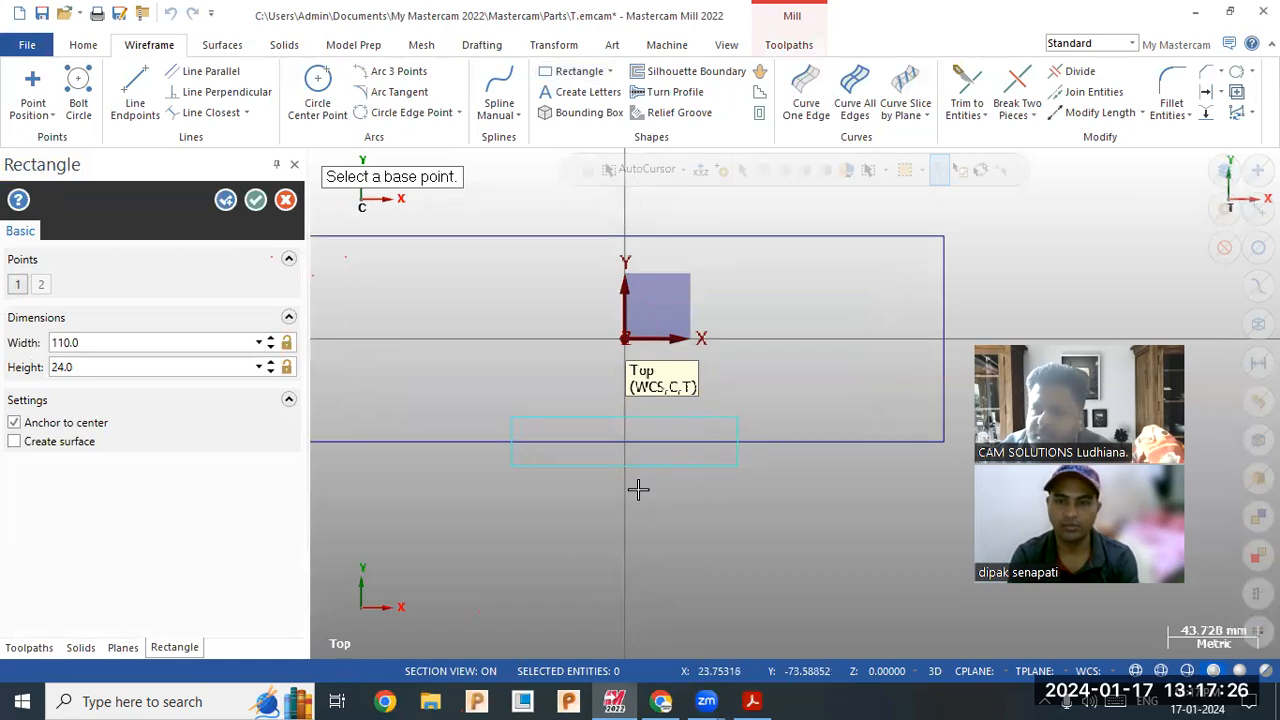
{"action": "left_click", "coordinate": [250, 203]}
Step: Trim the notch rectangle's parts outside the base and the base edge across it with Divide, leaving a recess in the lower edge
{"action": "left_click", "coordinate": [1076, 71]}
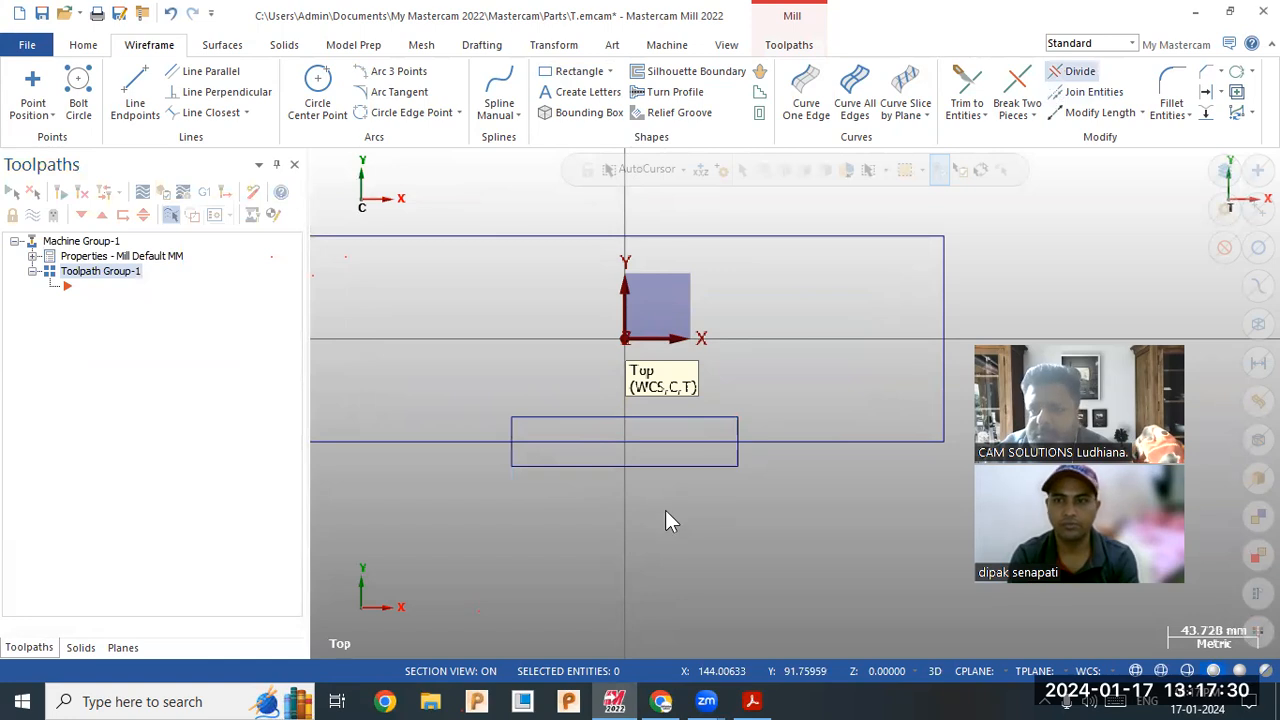
{"action": "left_click", "coordinate": [664, 461]}
{"action": "left_click", "coordinate": [669, 449]}
{"action": "left_click", "coordinate": [735, 460]}
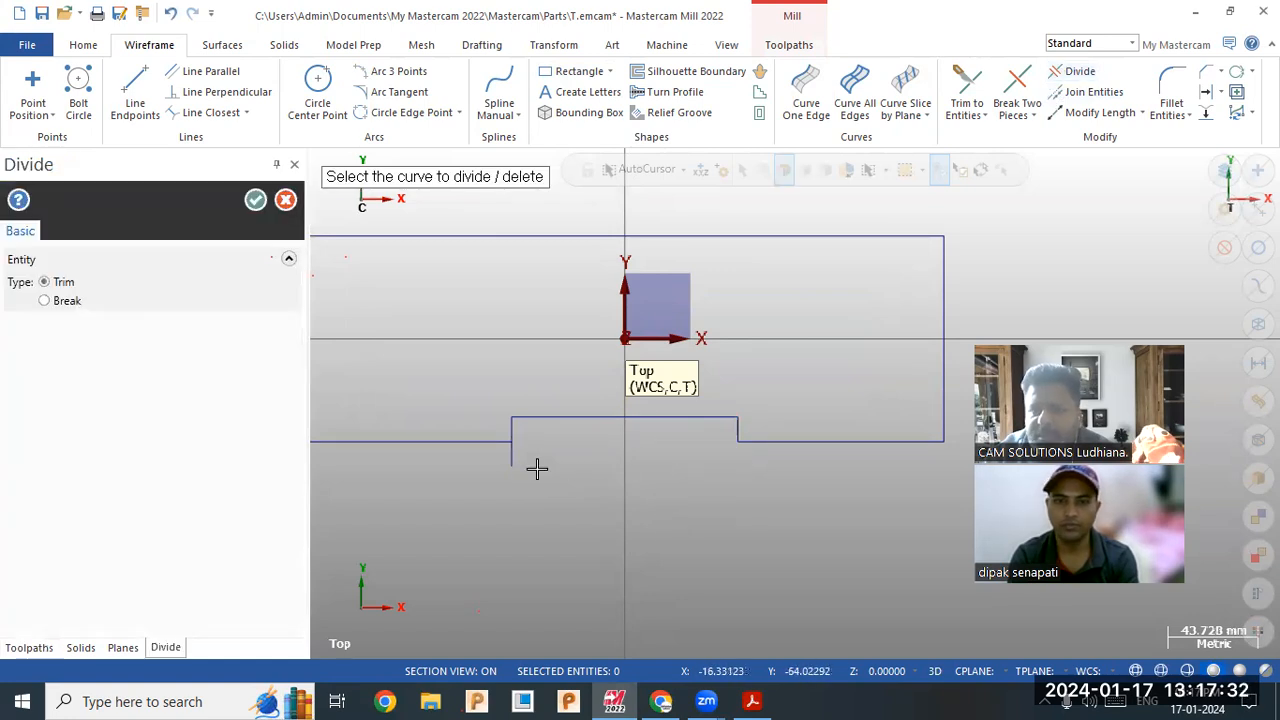
{"action": "left_click", "coordinate": [256, 200]}
Step: Mirror a copy of the three recess lines about the X axis with a Y offset of 0
{"action": "left_click_drag", "start_coordinate": [451, 385], "coordinate": [757, 515]}
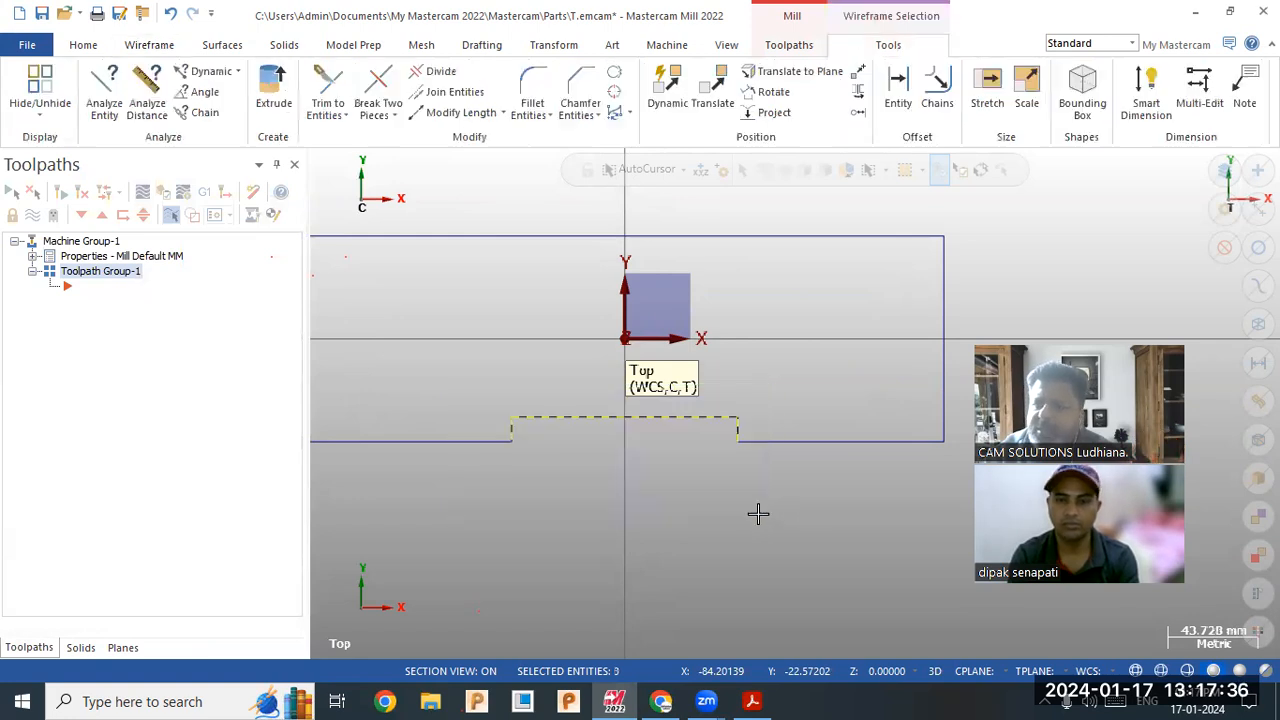
{"action": "scroll", "coordinate": [773, 527], "scroll_direction": "down", "scroll_amount": 2}
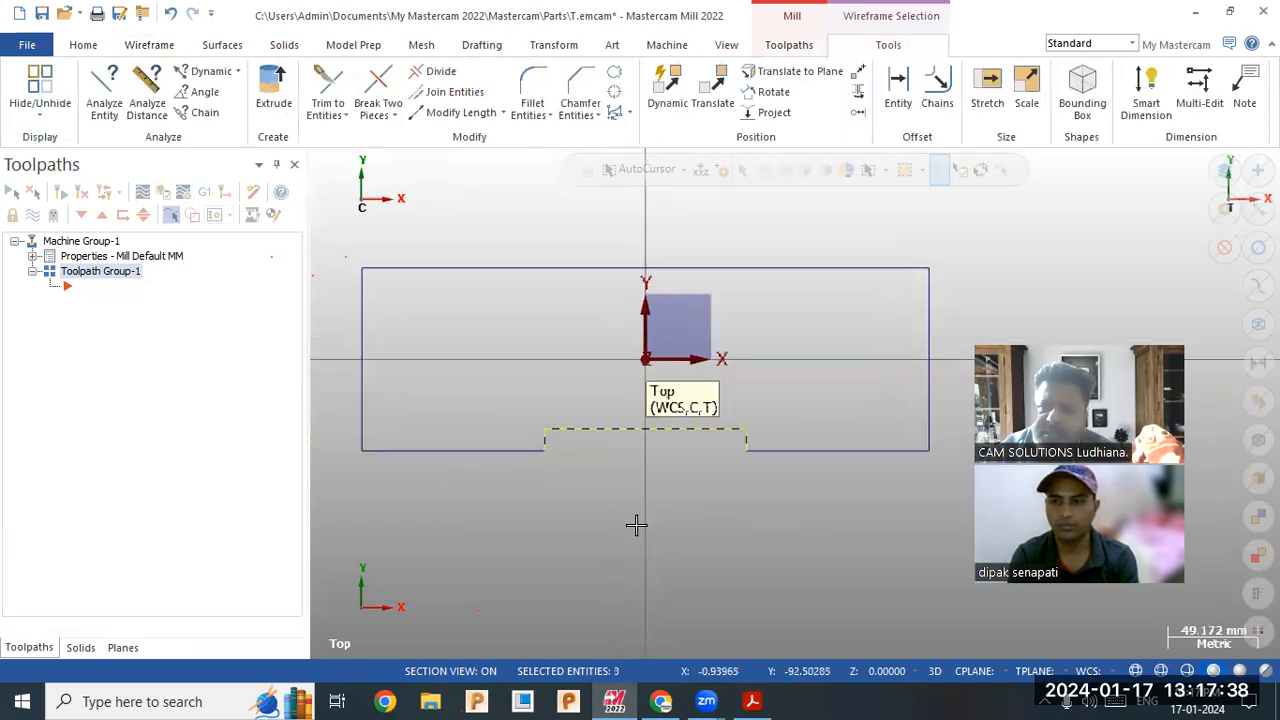
{"action": "left_click", "coordinate": [554, 46]}
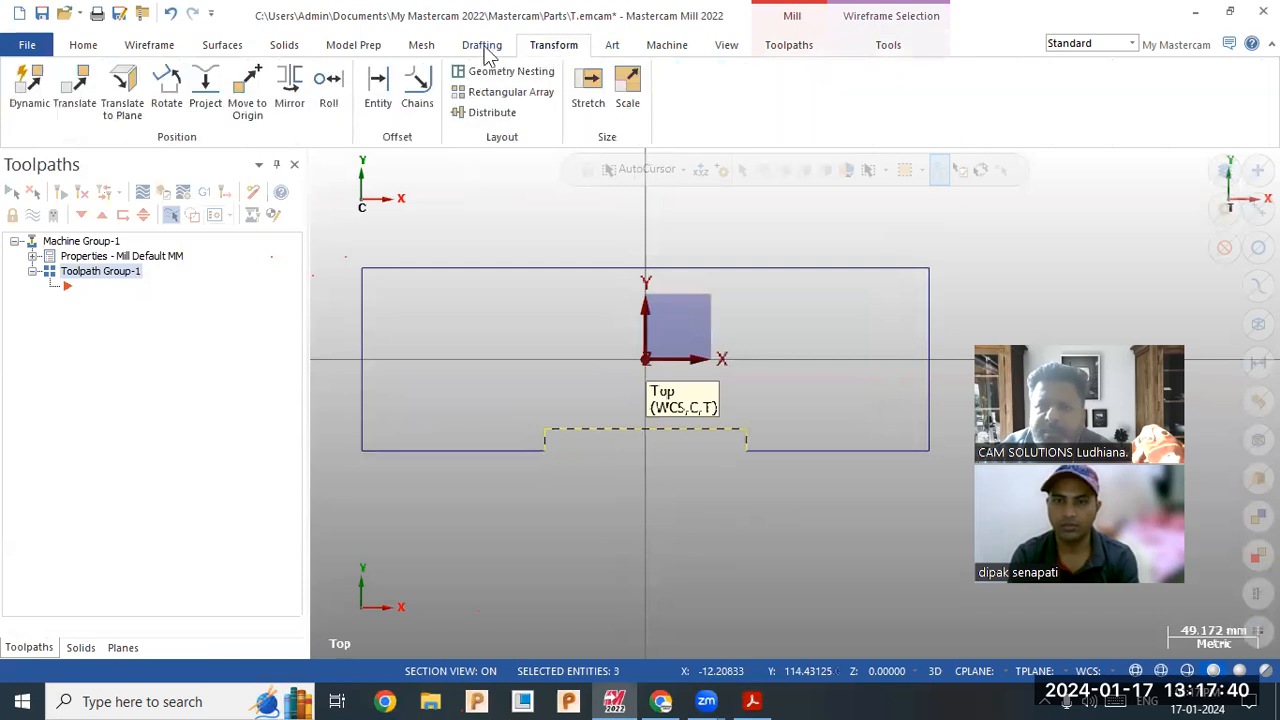
{"action": "left_click", "coordinate": [289, 90]}
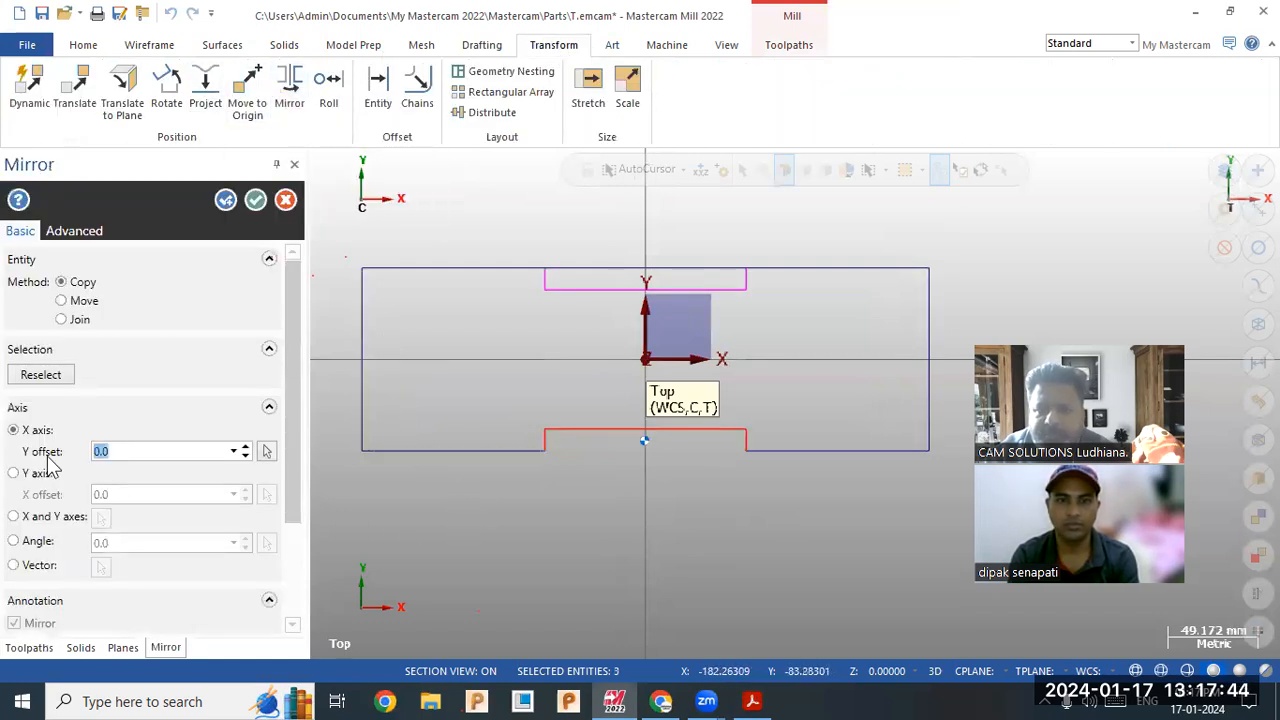
{"action": "left_click", "coordinate": [255, 200]}
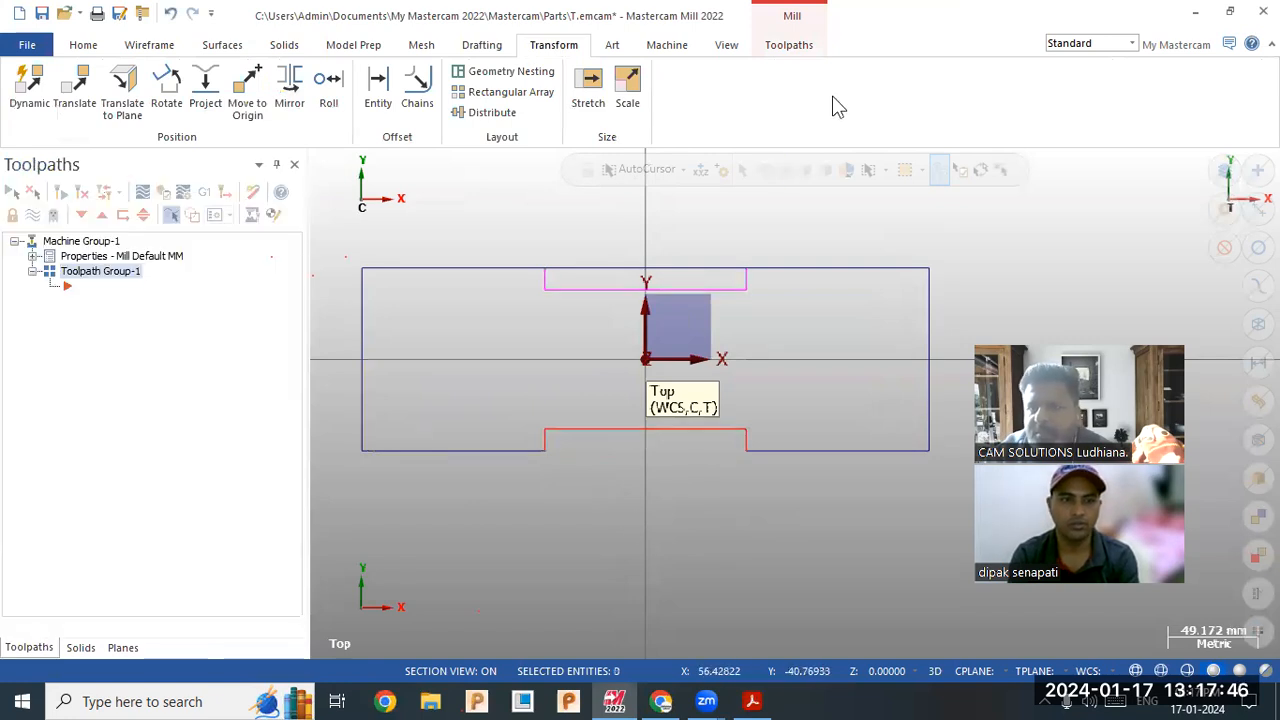
Step: Trim away the base outline's upper edge segment spanning the mirrored recess with Divide
{"action": "left_click", "coordinate": [149, 45]}
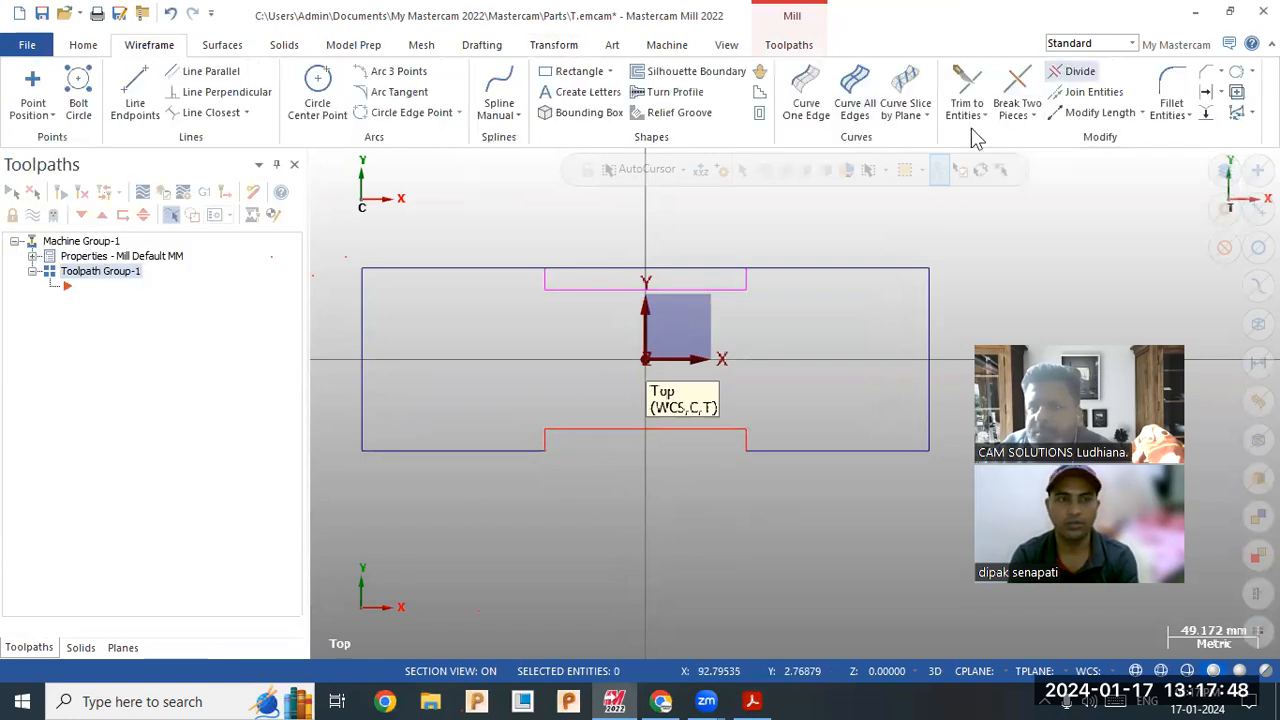
{"action": "left_click", "coordinate": [1076, 71]}
{"action": "left_click", "coordinate": [690, 266]}
{"action": "left_click", "coordinate": [255, 200]}
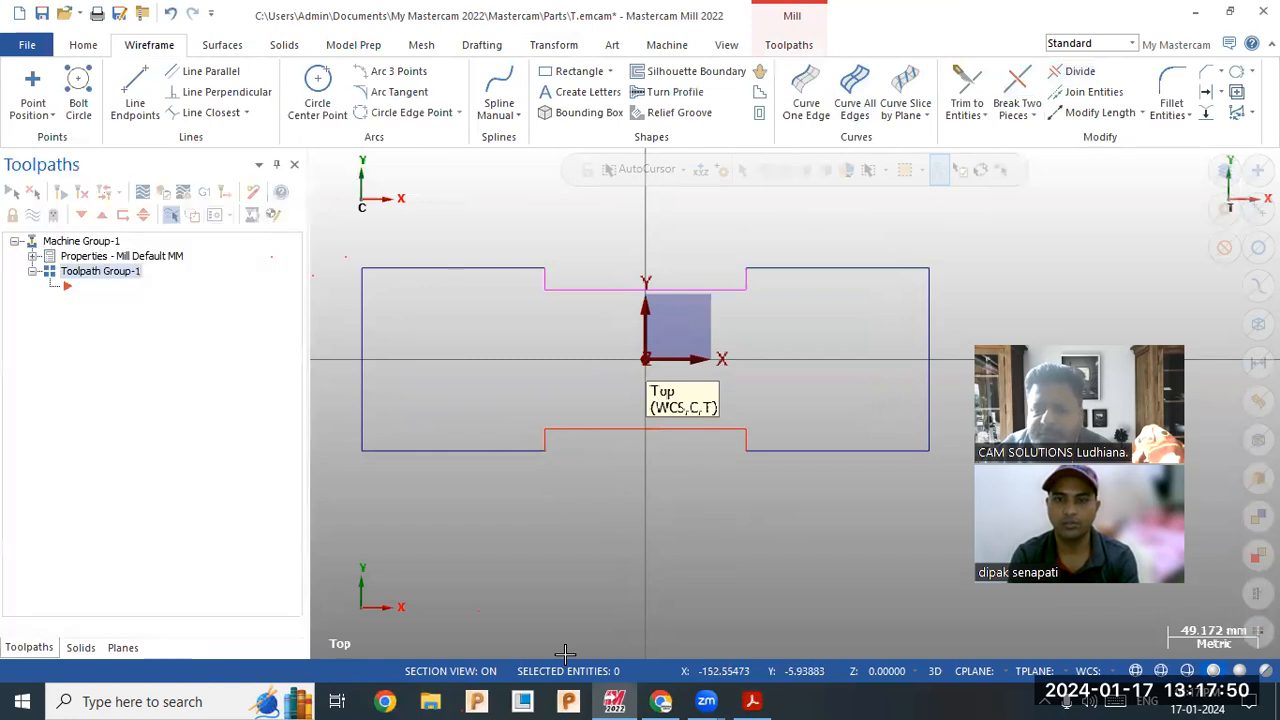
Step: Show the isometric view and chain the closed base outline for a solid extrusion
{"action": "left_click", "coordinate": [752, 701]}
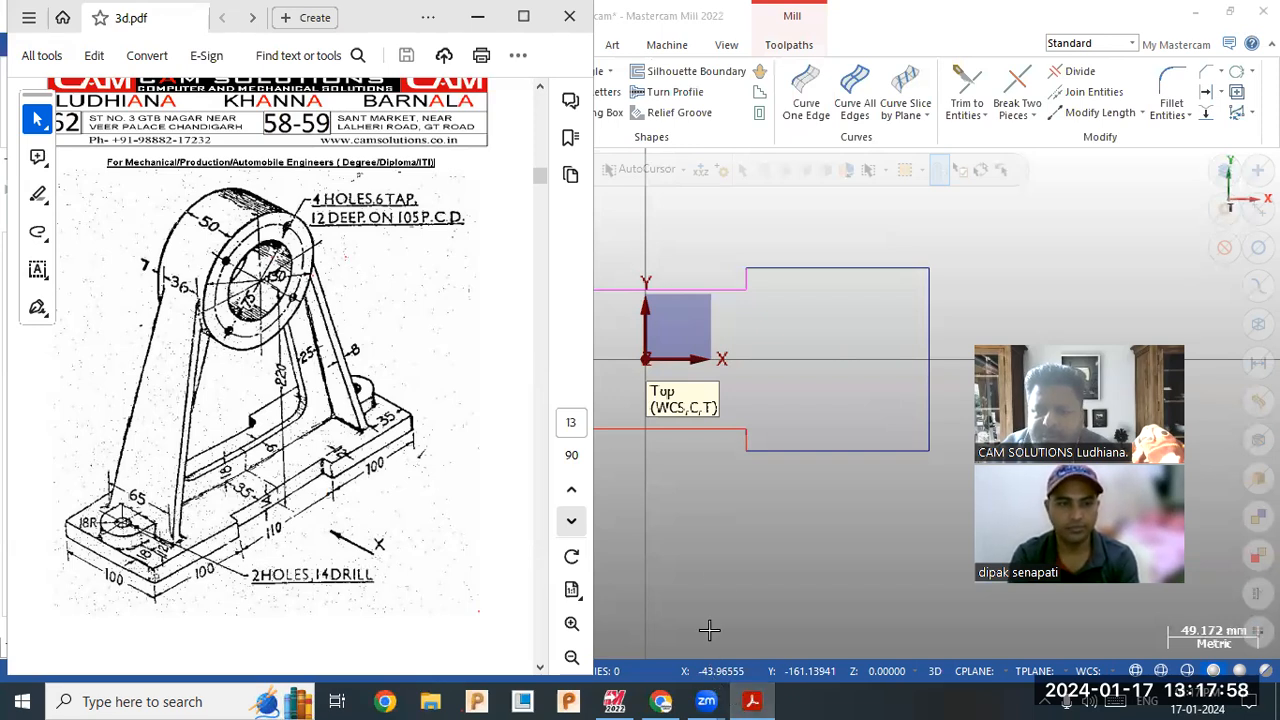
{"action": "left_click", "coordinate": [752, 701]}
{"action": "middle_click_drag", "start_coordinate": [638, 478], "coordinate": [720, 477]}
{"action": "right_click", "coordinate": [700, 308]}
{"action": "left_click", "coordinate": [784, 471]}
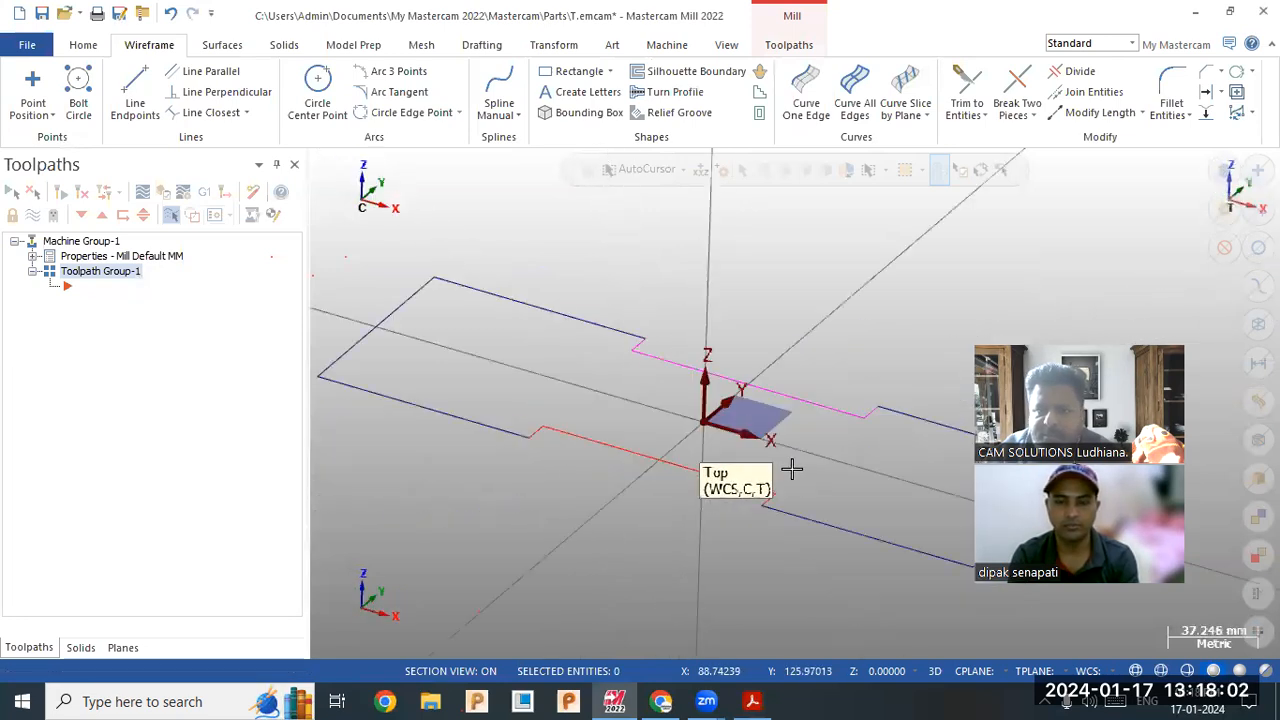
{"action": "left_click", "coordinate": [284, 45]}
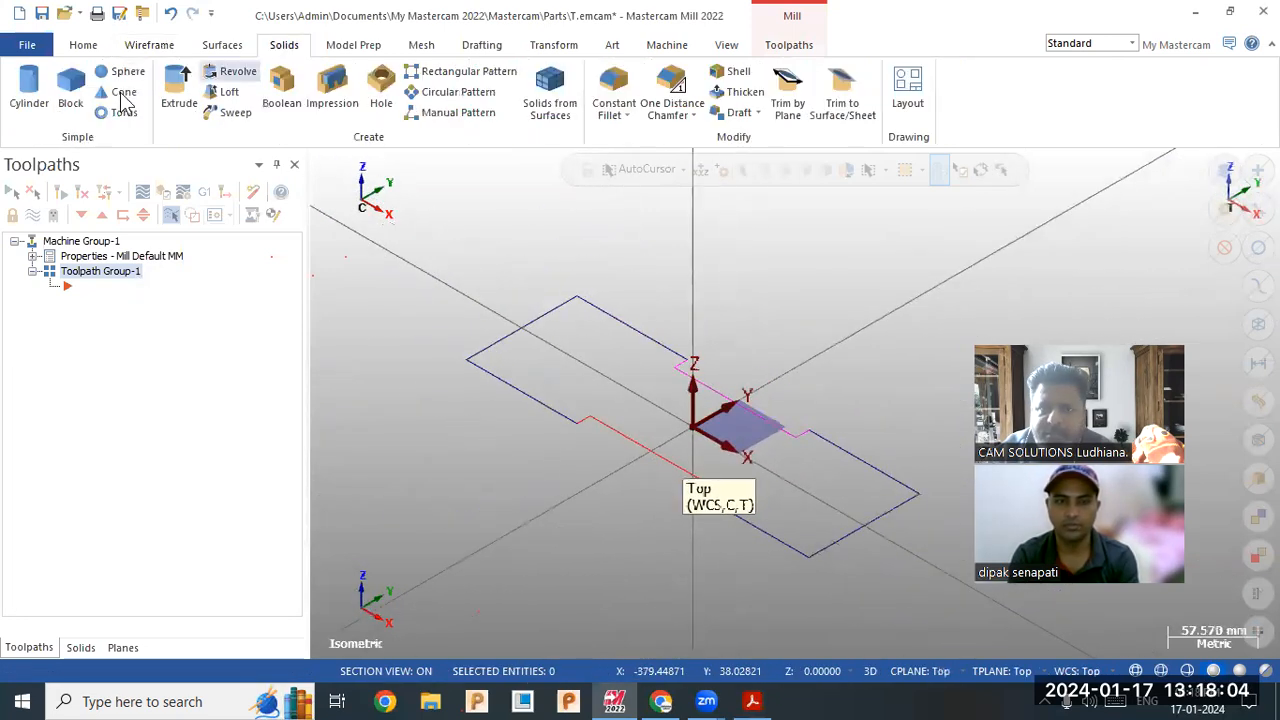
{"action": "left_click", "coordinate": [557, 415]}
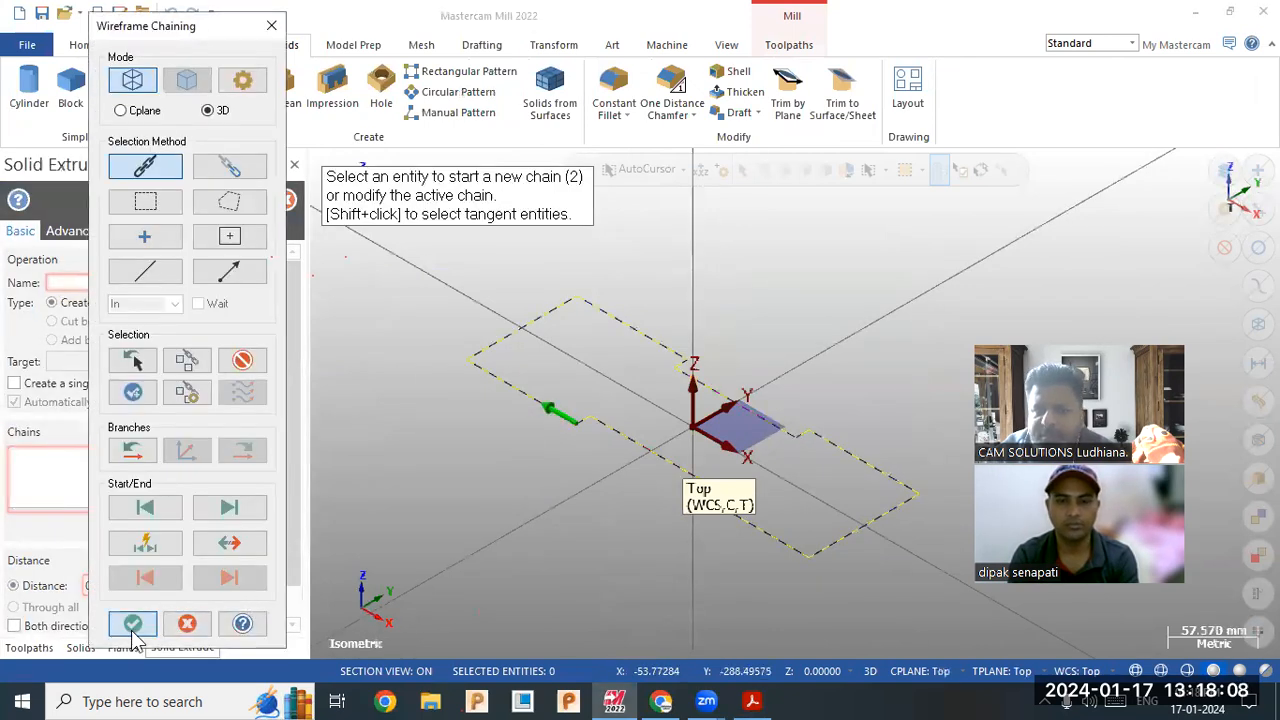
{"action": "left_click", "coordinate": [132, 623]}
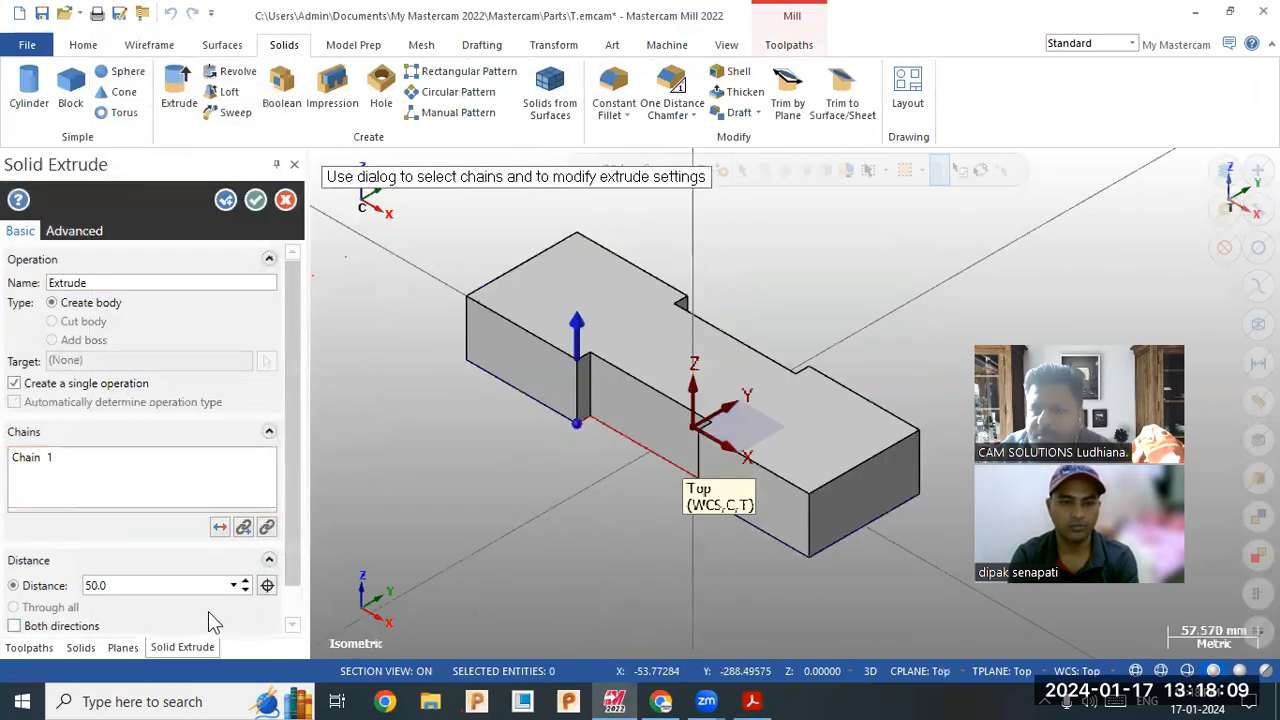
Step: Set the extrusion distance to 14 mm and create the base plate as a new body
{"action": "left_click", "coordinate": [755, 701]}
{"action": "left_click", "coordinate": [757, 701]}
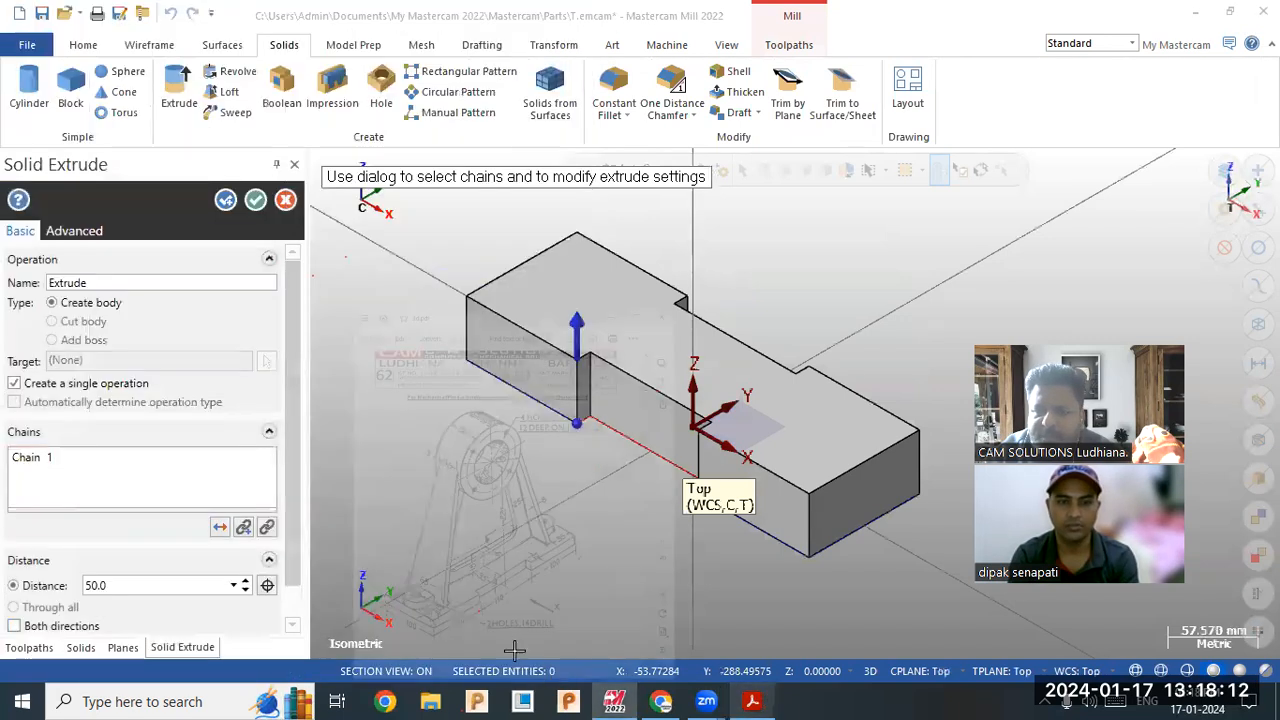
{"action": "left_click", "coordinate": [180, 585]}
{"action": "type", "text": "14"}
{"action": "key", "text": "Return"}
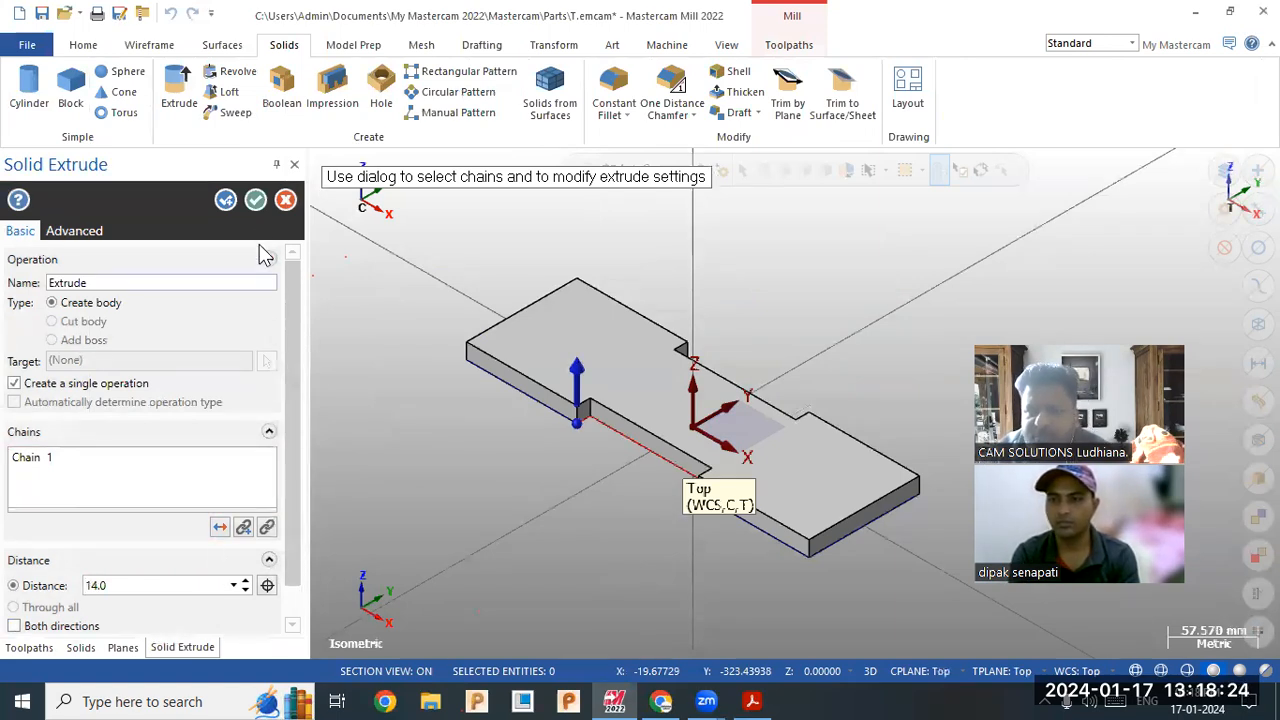
{"action": "left_click", "coordinate": [256, 200]}
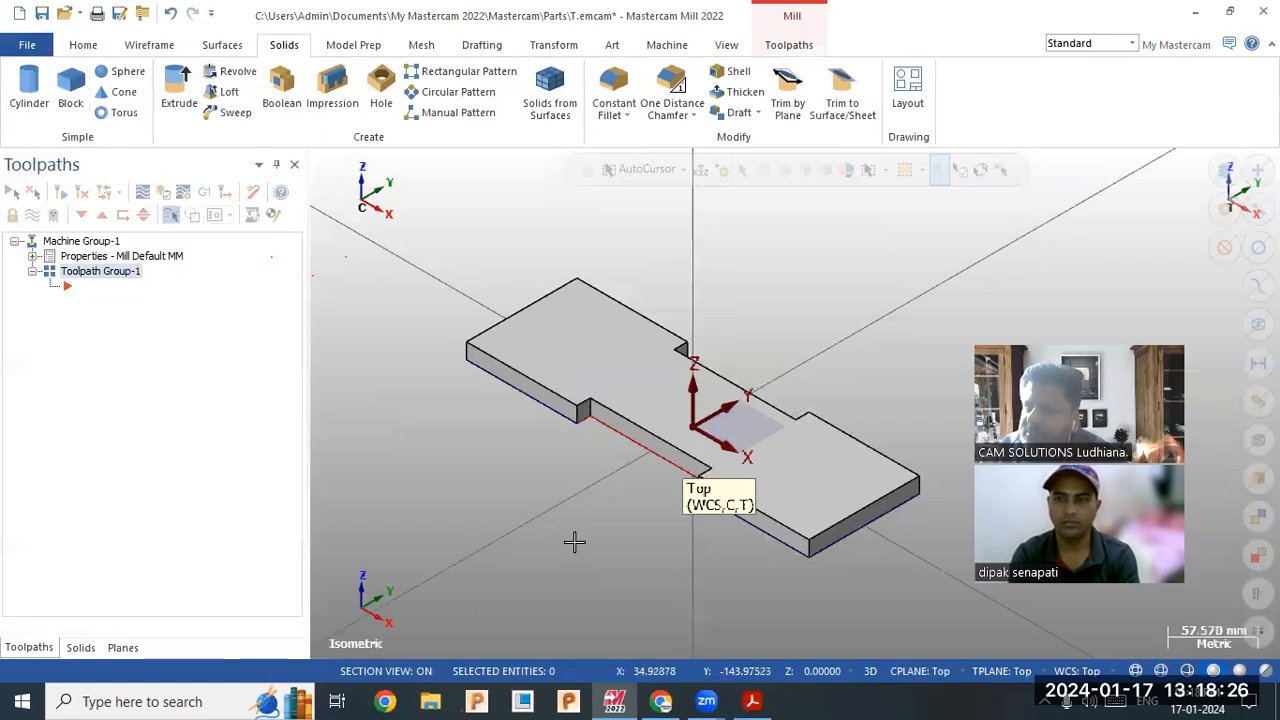
Step: Select all wireframe entities of the base outline and blank them, leaving the solid plate displayed
{"action": "middle_click_drag", "start_coordinate": [517, 492], "coordinate": [657, 409]}
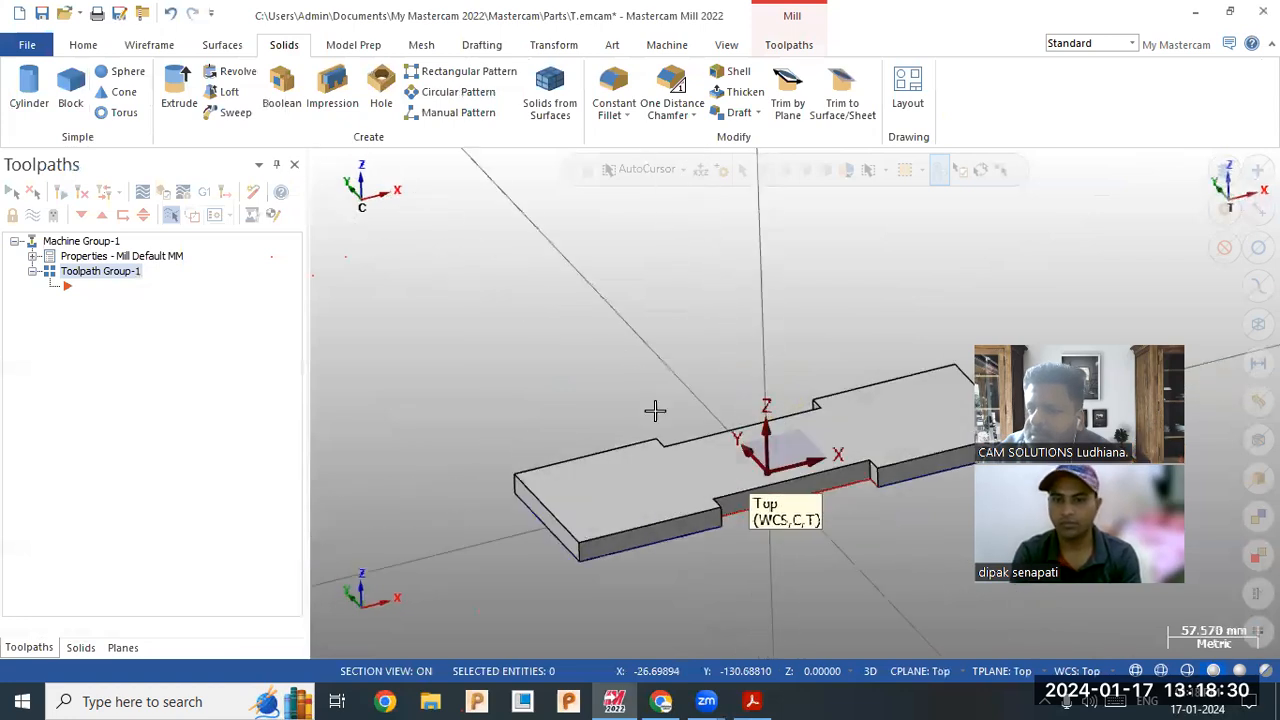
{"action": "right_click", "coordinate": [585, 297]}
{"action": "scroll", "coordinate": [418, 347], "scroll_direction": "down", "scroll_amount": 3}
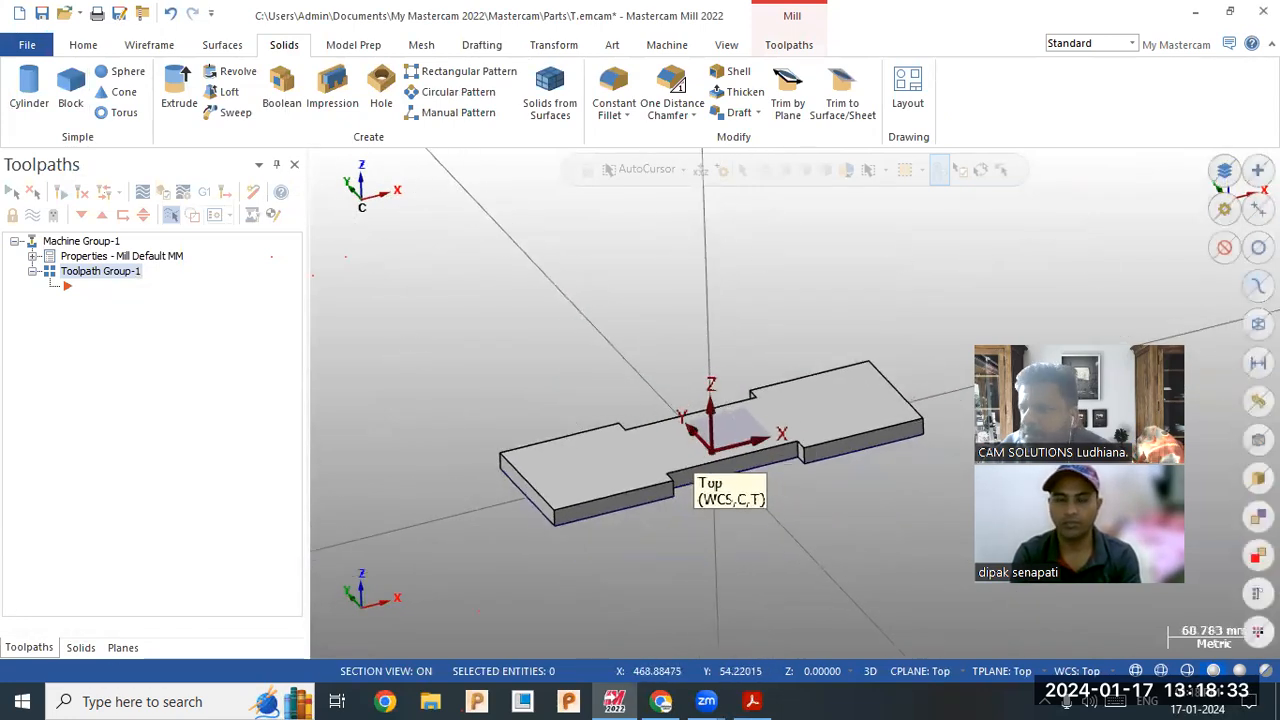
{"action": "left_click", "coordinate": [1258, 322]}
{"action": "left_click", "coordinate": [86, 48]}
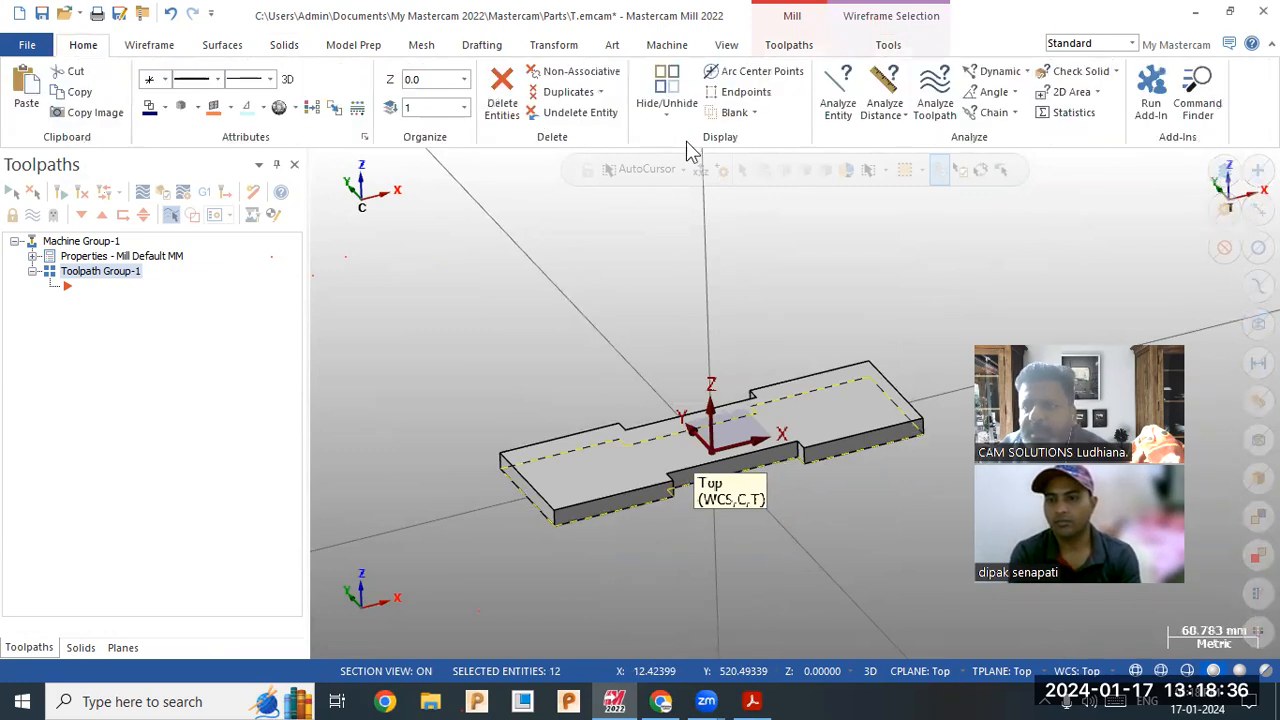
{"action": "left_click", "coordinate": [731, 113]}
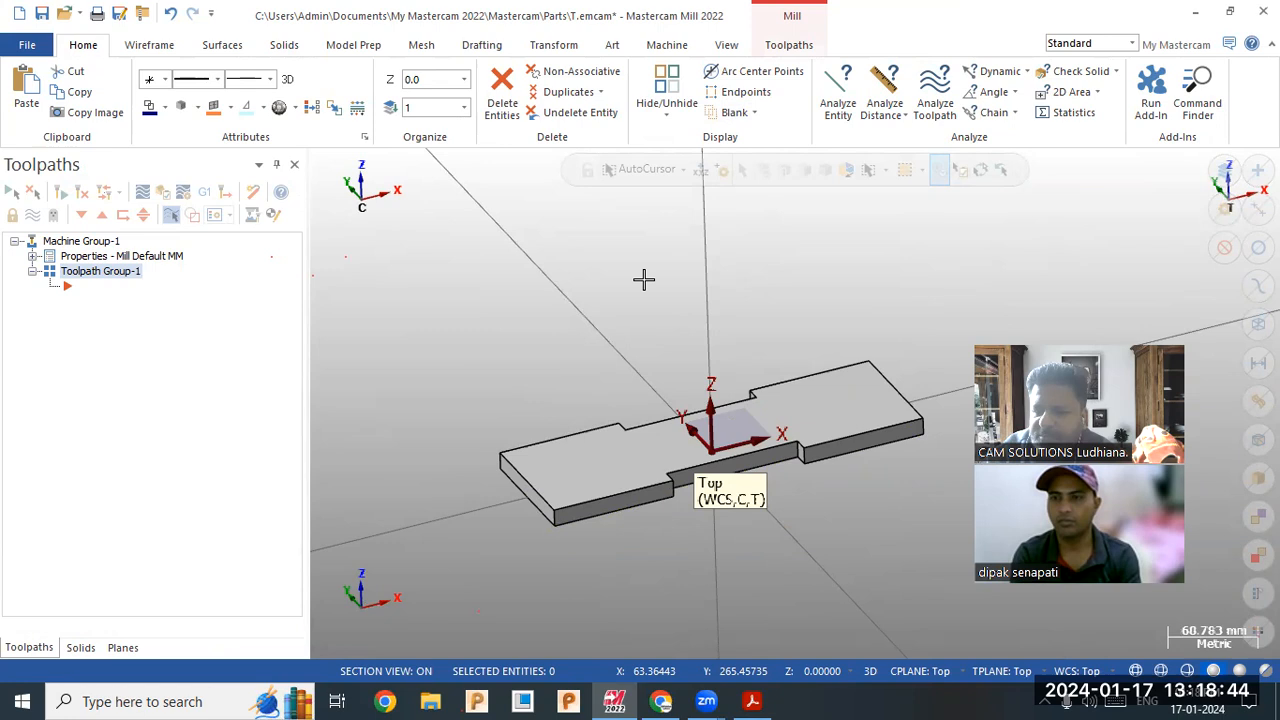
Step: Check the bracket dimensions in the 3d.pdf drawing and set the construction and tool planes to Front
{"action": "left_click", "coordinate": [752, 701]}
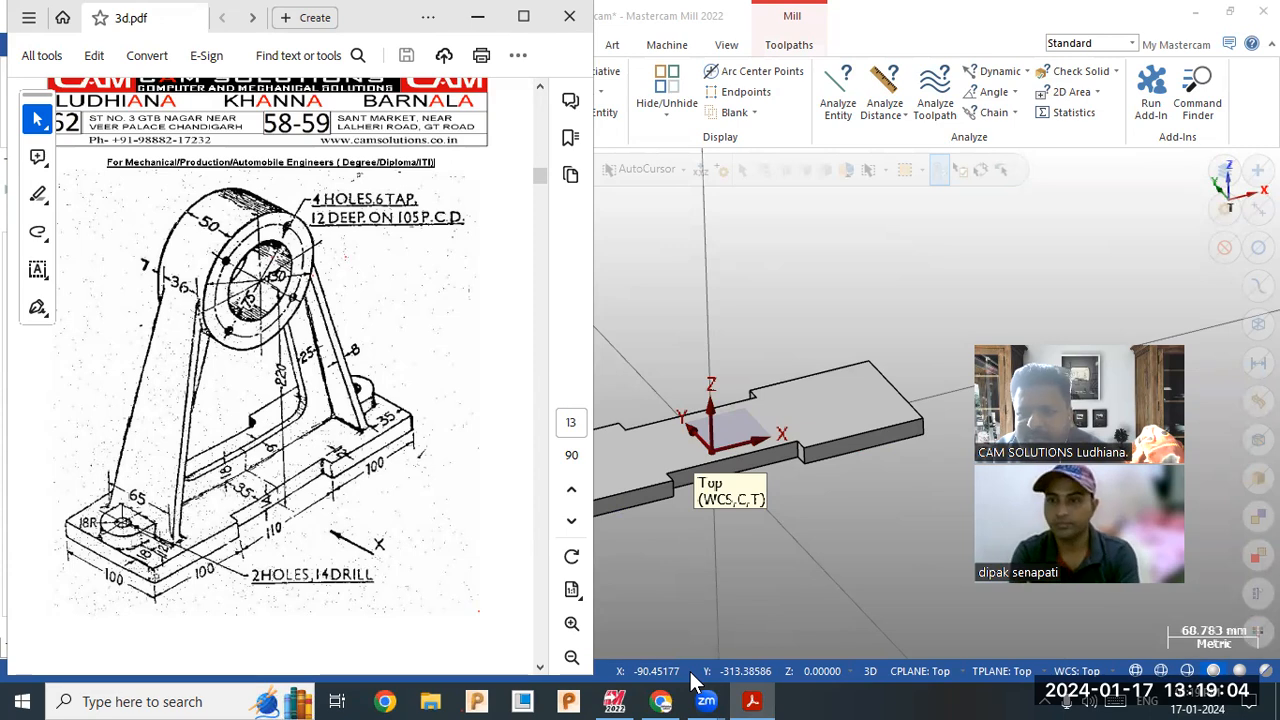
{"action": "scroll", "coordinate": [823, 486], "scroll_direction": "down", "scroll_amount": 3}
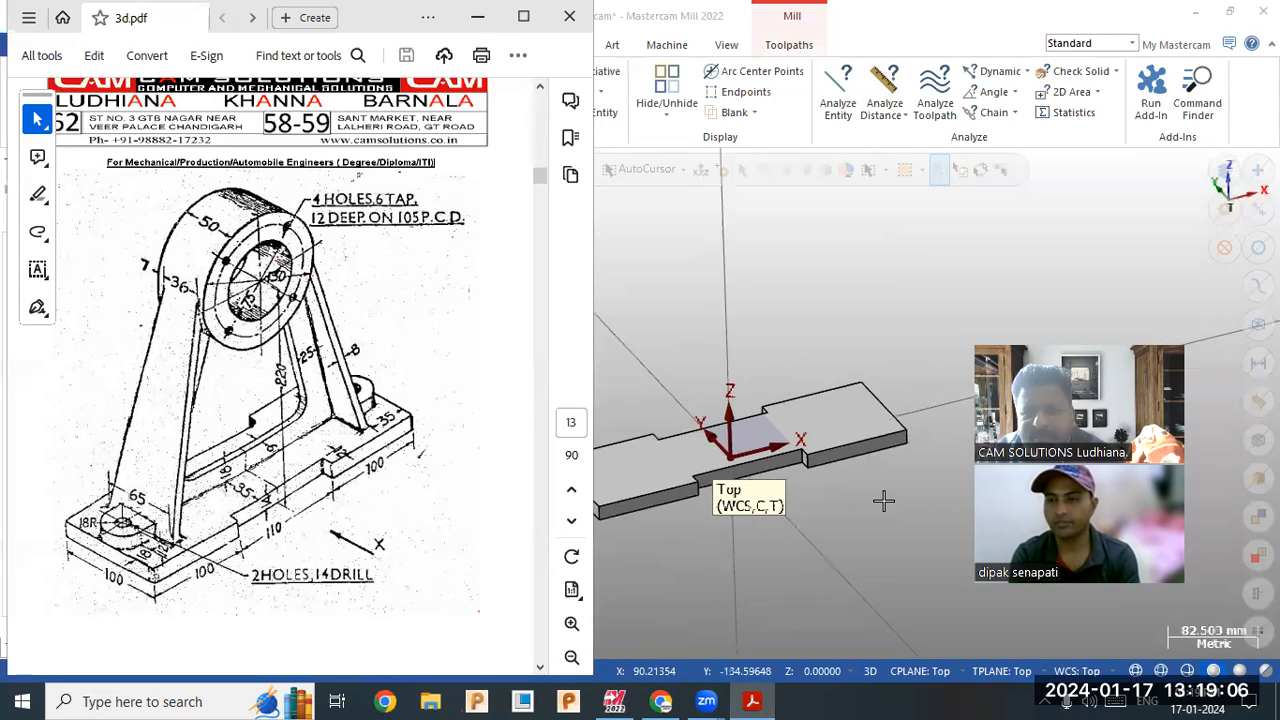
{"action": "left_click", "coordinate": [838, 525]}
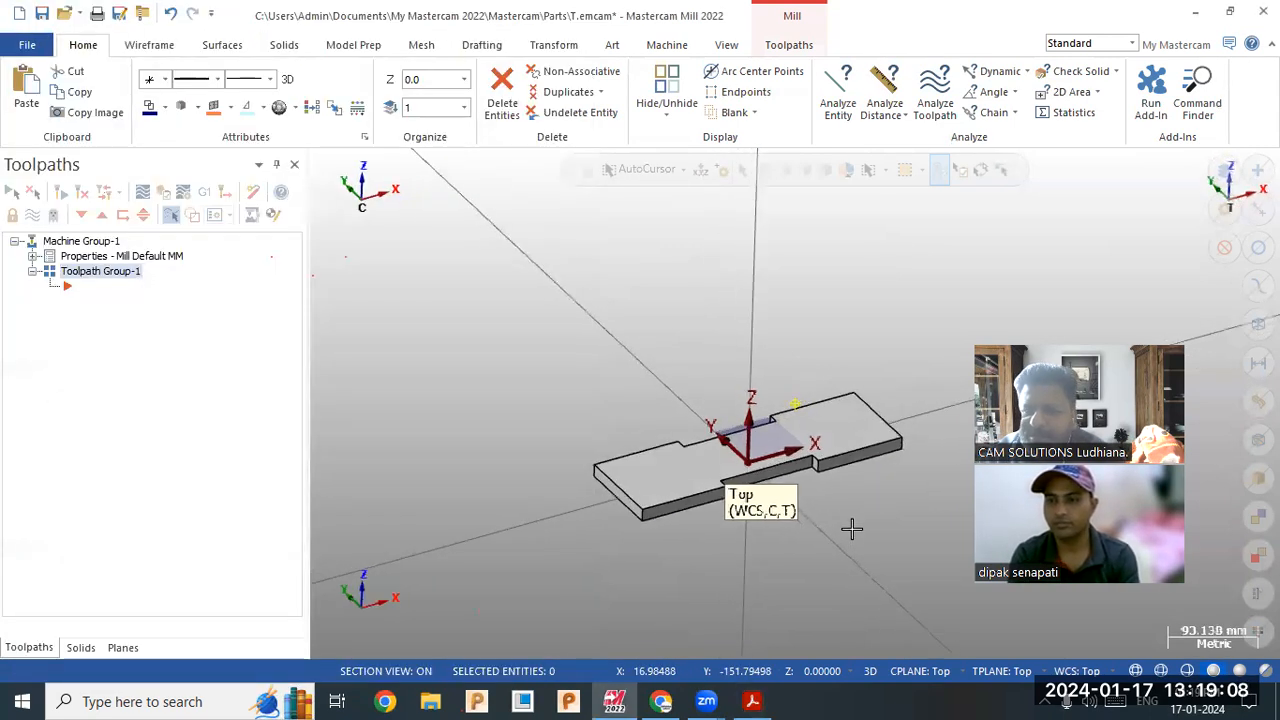
{"action": "left_click", "coordinate": [752, 701]}
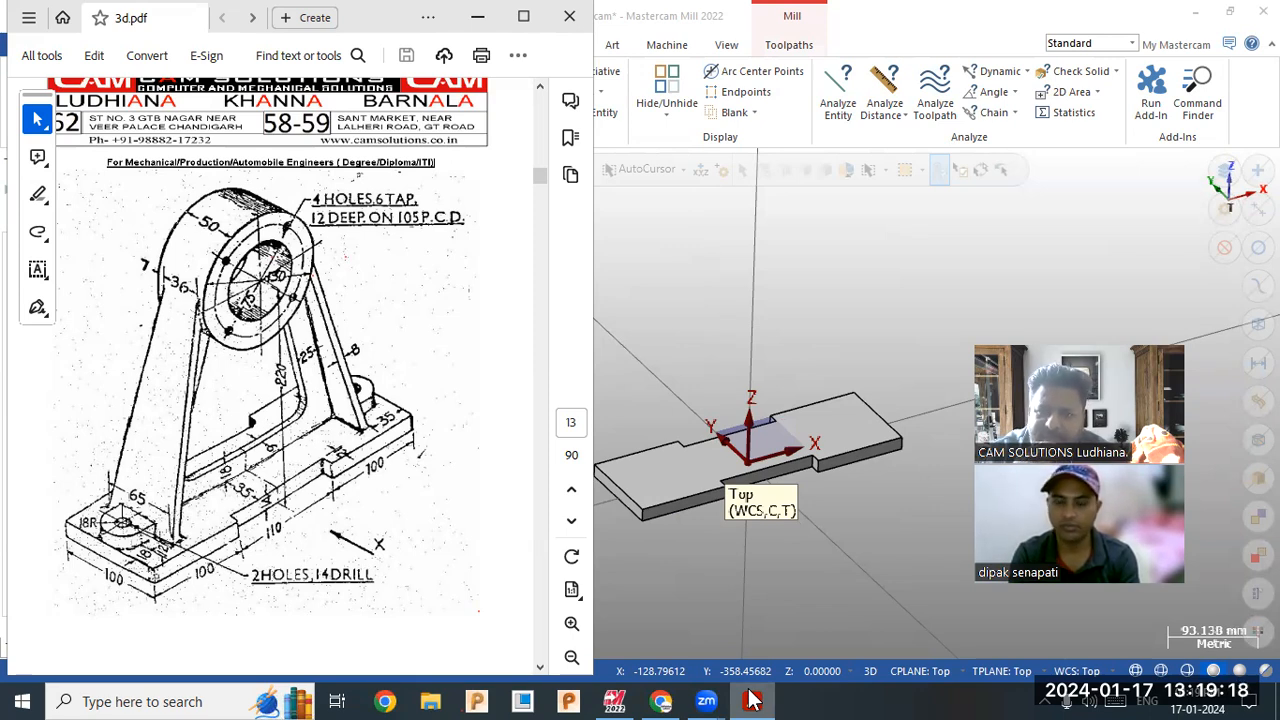
{"action": "left_click", "coordinate": [752, 701]}
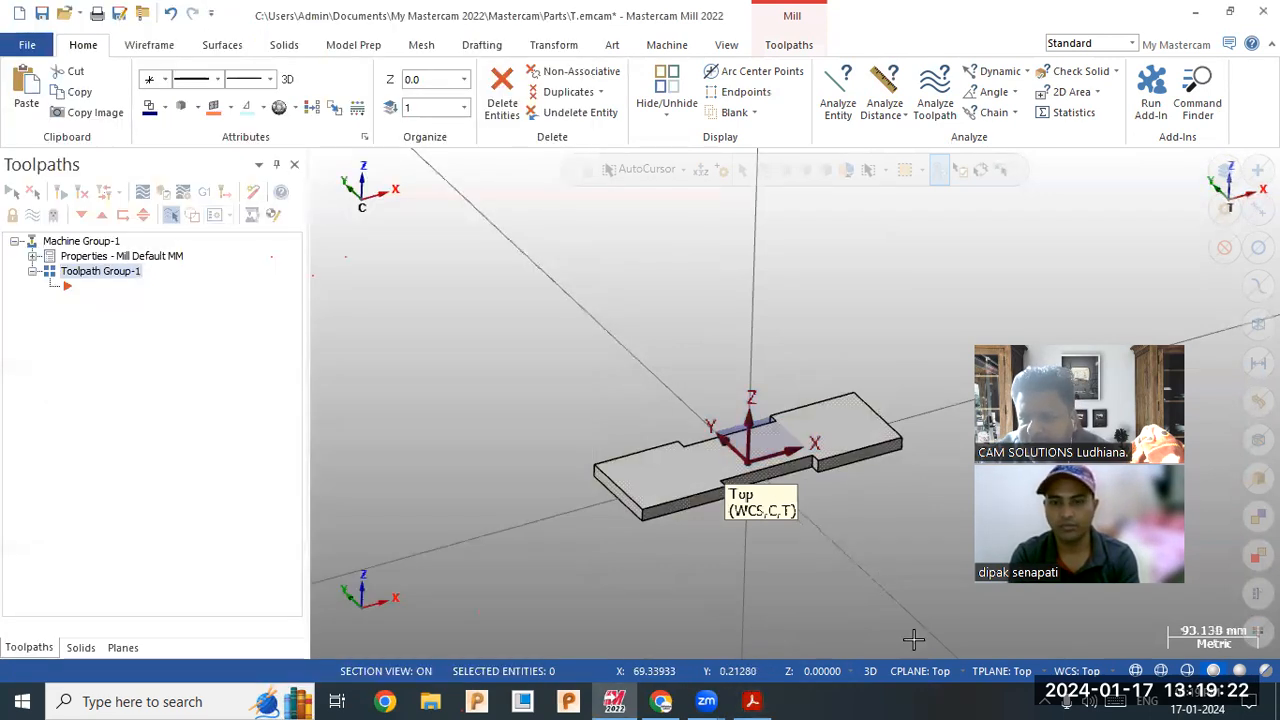
{"action": "left_click", "coordinate": [928, 671]}
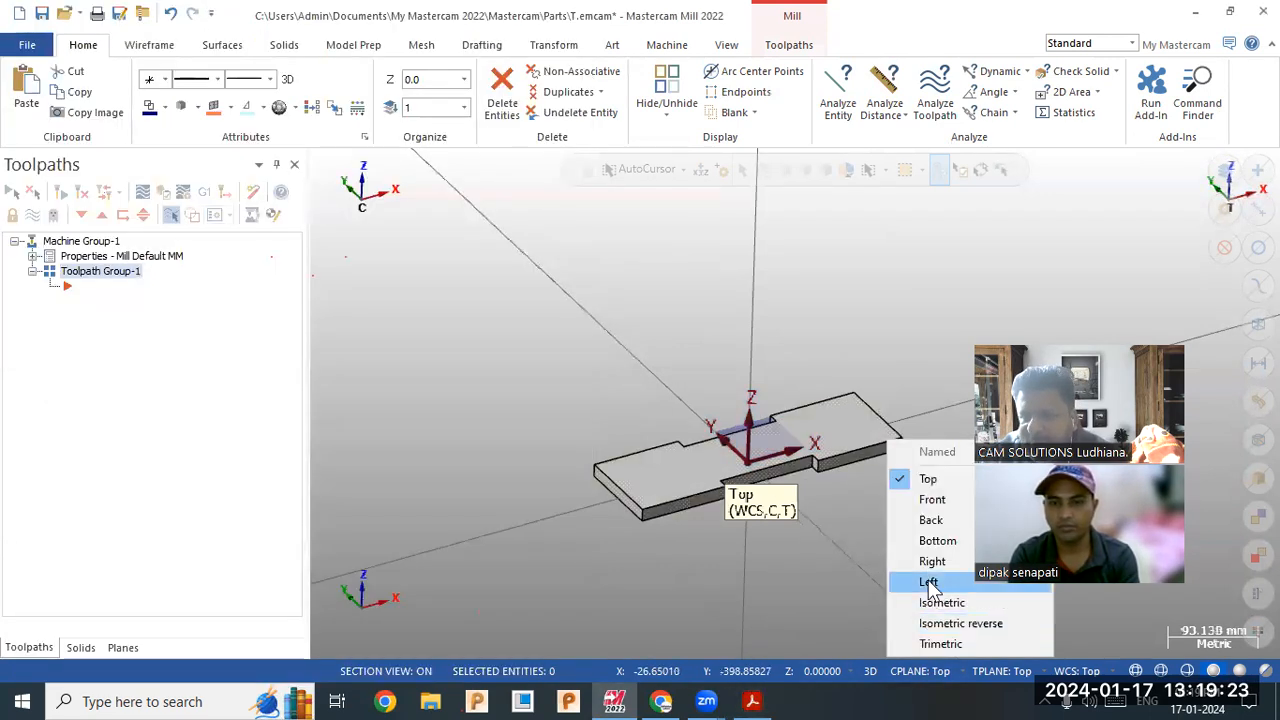
{"action": "left_click", "coordinate": [930, 499]}
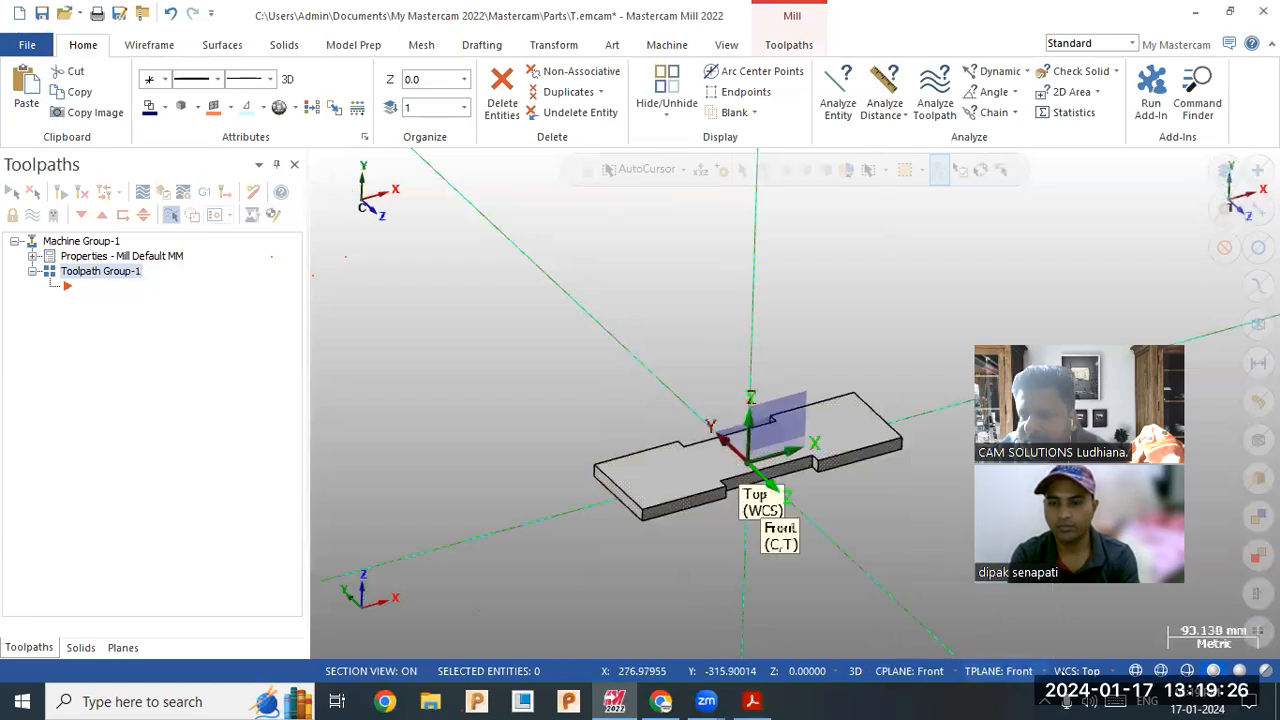
Step: Set the WCS to the Front plane and show the plate face-on to that plane
{"action": "left_click", "coordinate": [1078, 671]}
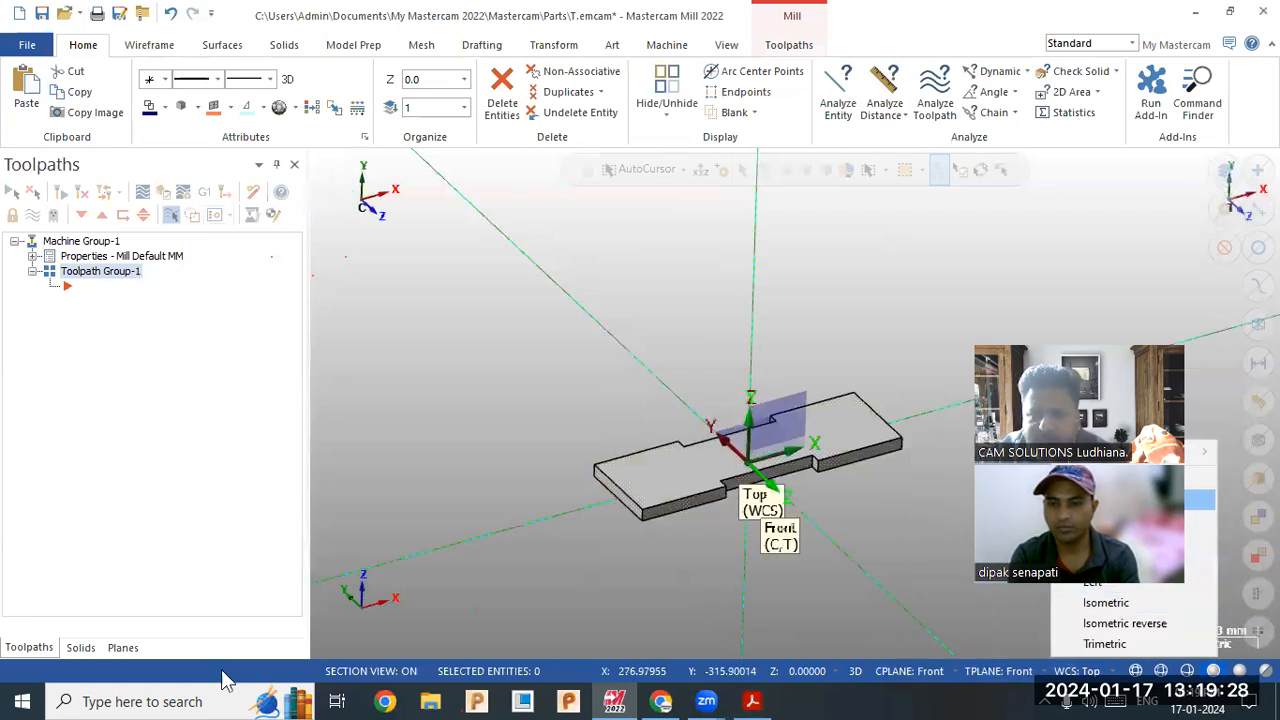
{"action": "left_click", "coordinate": [123, 647]}
{"action": "left_click", "coordinate": [35, 243]}
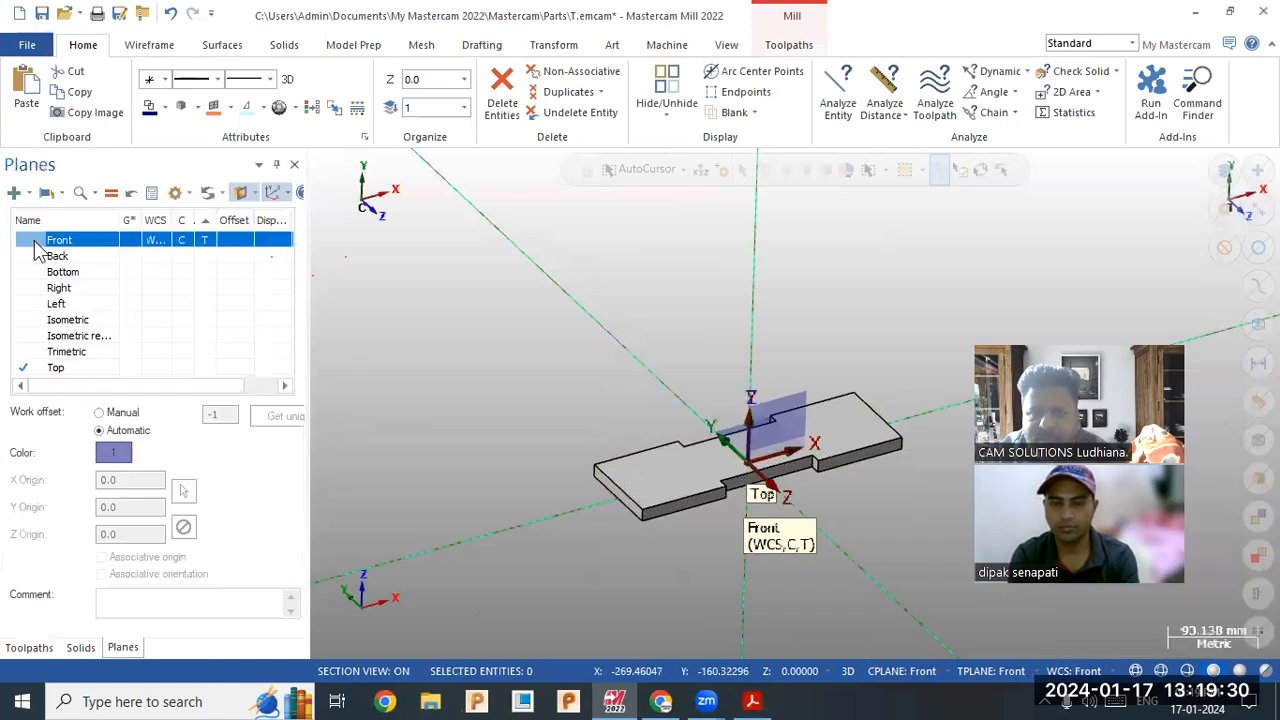
{"action": "middle_click_drag", "start_coordinate": [468, 348], "coordinate": [458, 348]}
{"action": "right_click", "coordinate": [463, 346]}
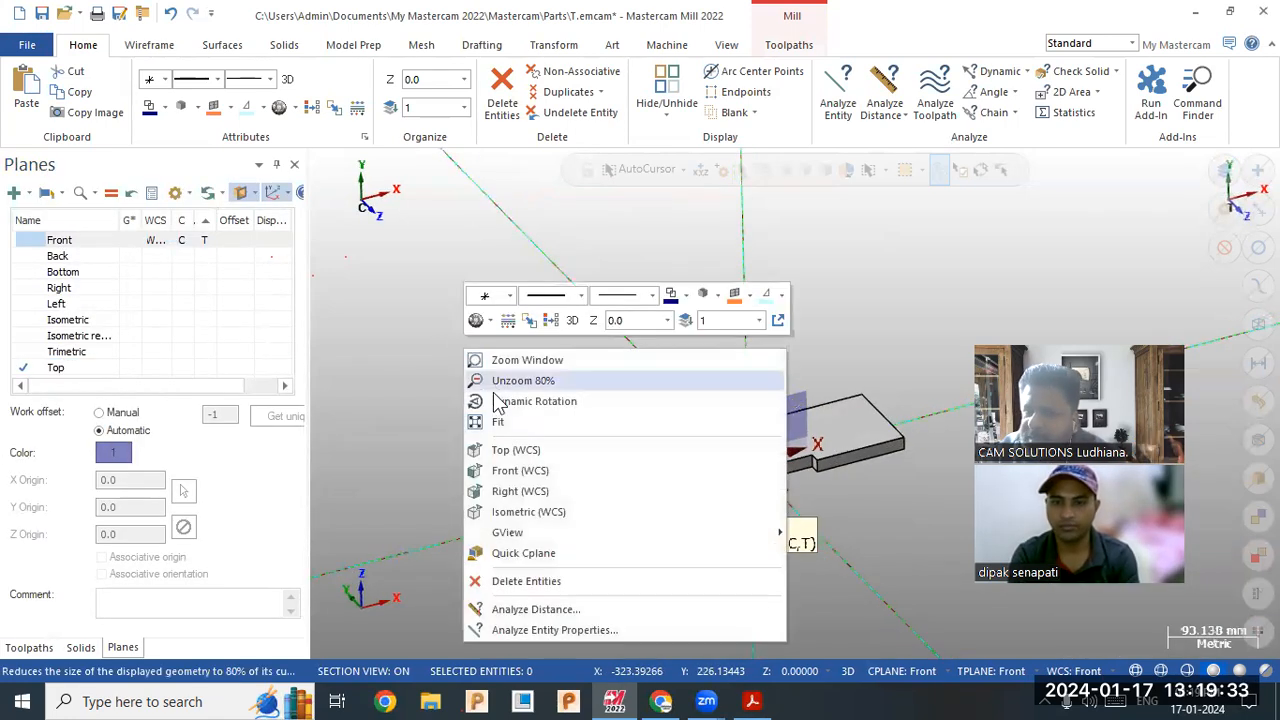
{"action": "left_click", "coordinate": [513, 449]}
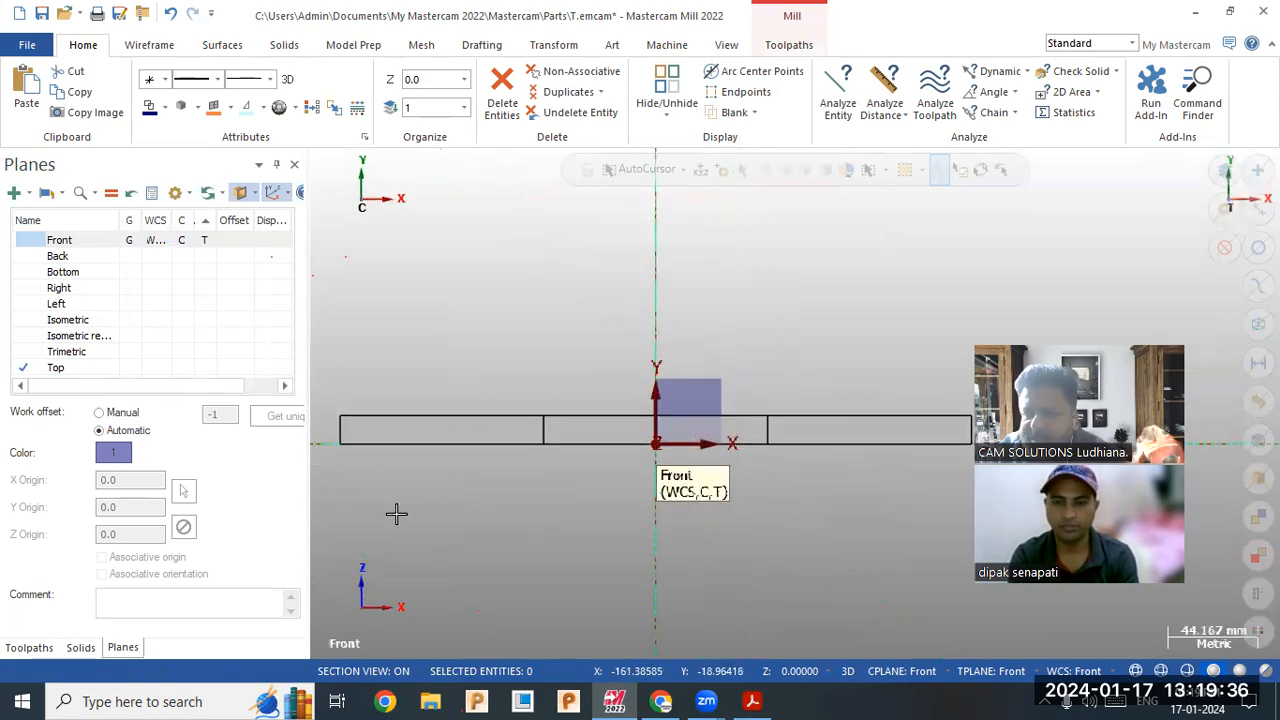
Step: Draw a 220 mm line at 90° upward from the middle of the plate's bottom edge, after consulting the drawing
{"action": "left_click", "coordinate": [762, 702]}
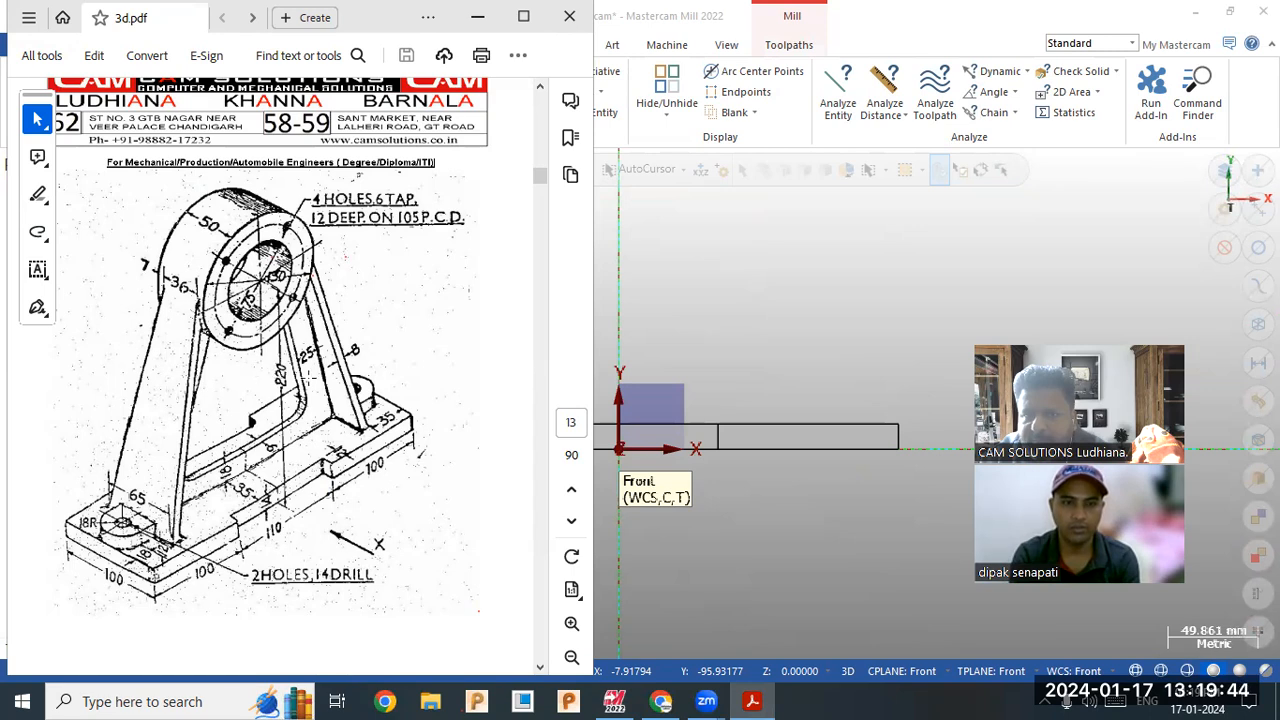
{"action": "left_click", "coordinate": [714, 306]}
{"action": "scroll", "coordinate": [602, 619], "scroll_direction": "down", "scroll_amount": 3}
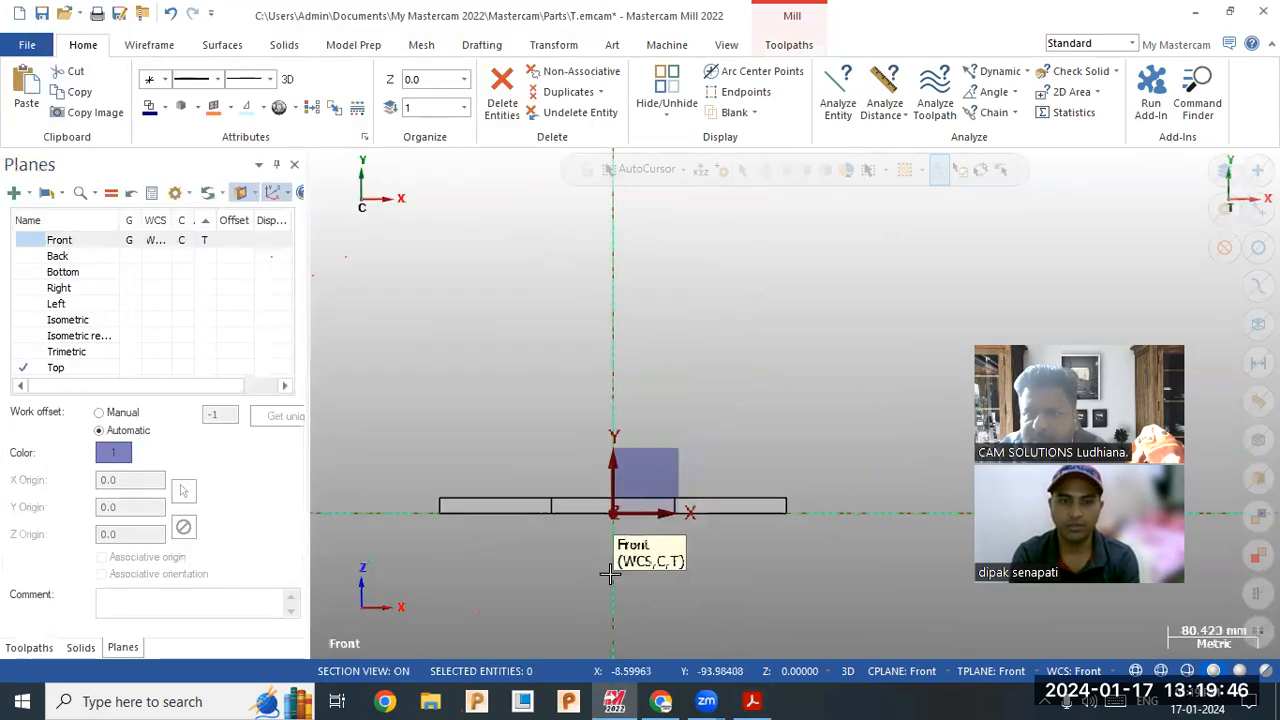
{"action": "left_click", "coordinate": [131, 51]}
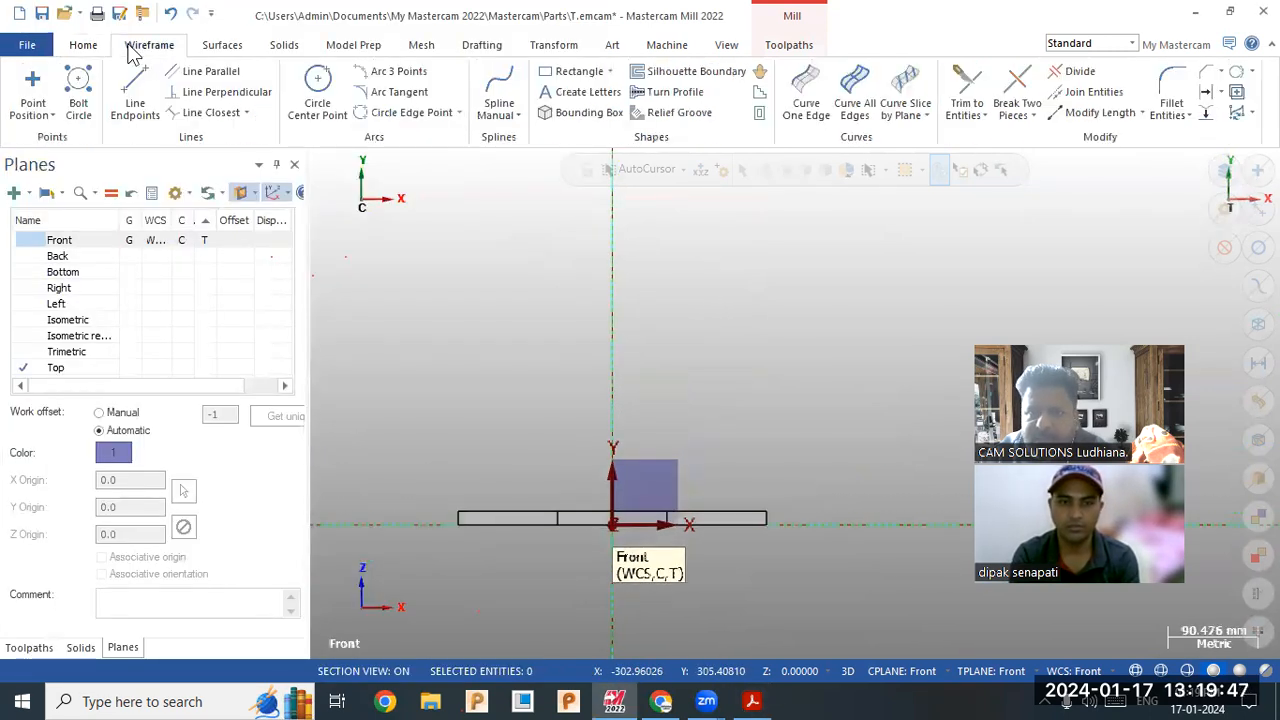
{"action": "left_click", "coordinate": [134, 95]}
{"action": "left_click", "coordinate": [613, 522]}
{"action": "left_click", "coordinate": [612, 310]}
{"action": "double_click", "coordinate": [140, 524]}
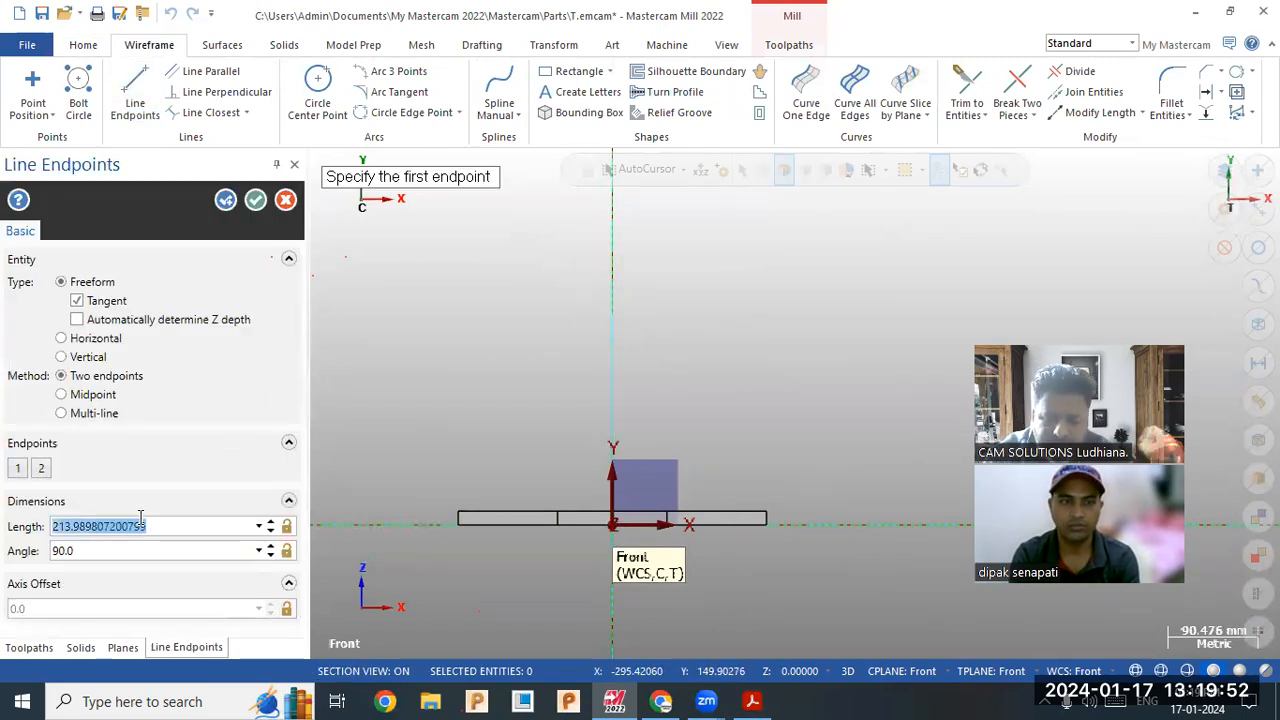
{"action": "type", "text": "220.0"}
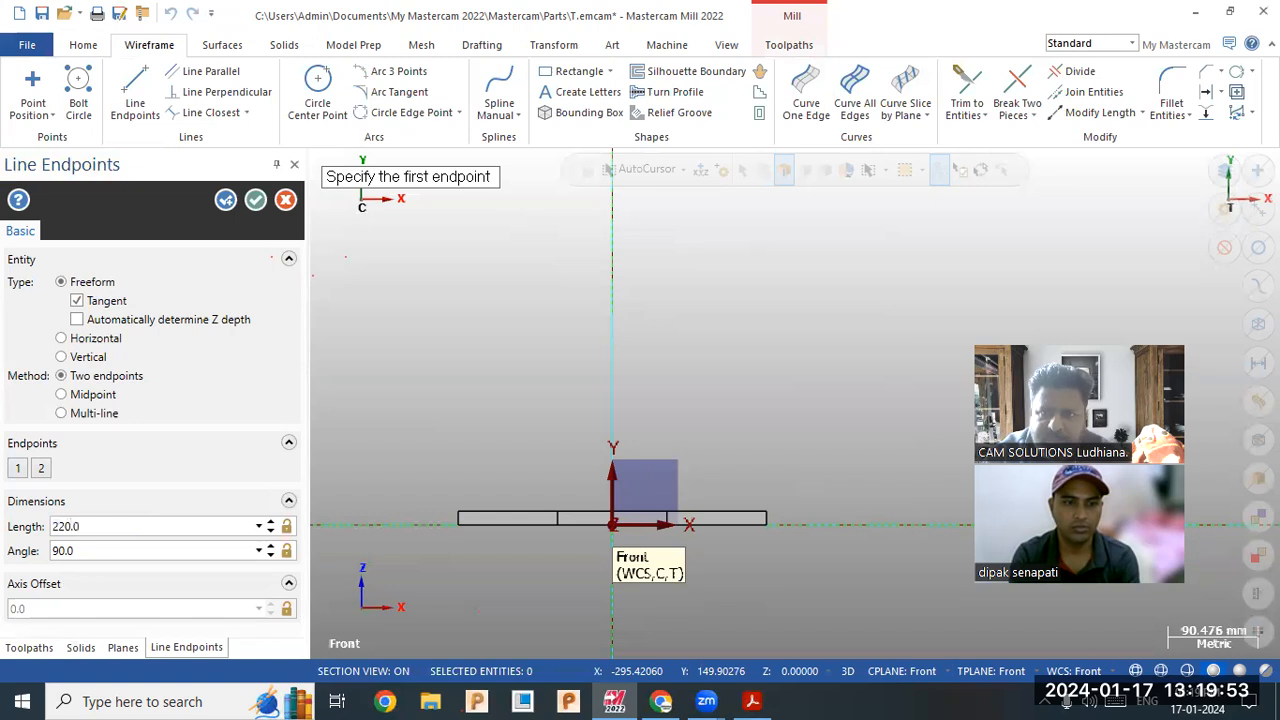
{"action": "left_click", "coordinate": [256, 200]}
Step: Draw a 130 mm diameter circle centred on the upper end of the vertical line, checking its size in the drawing
{"action": "left_click", "coordinate": [317, 85]}
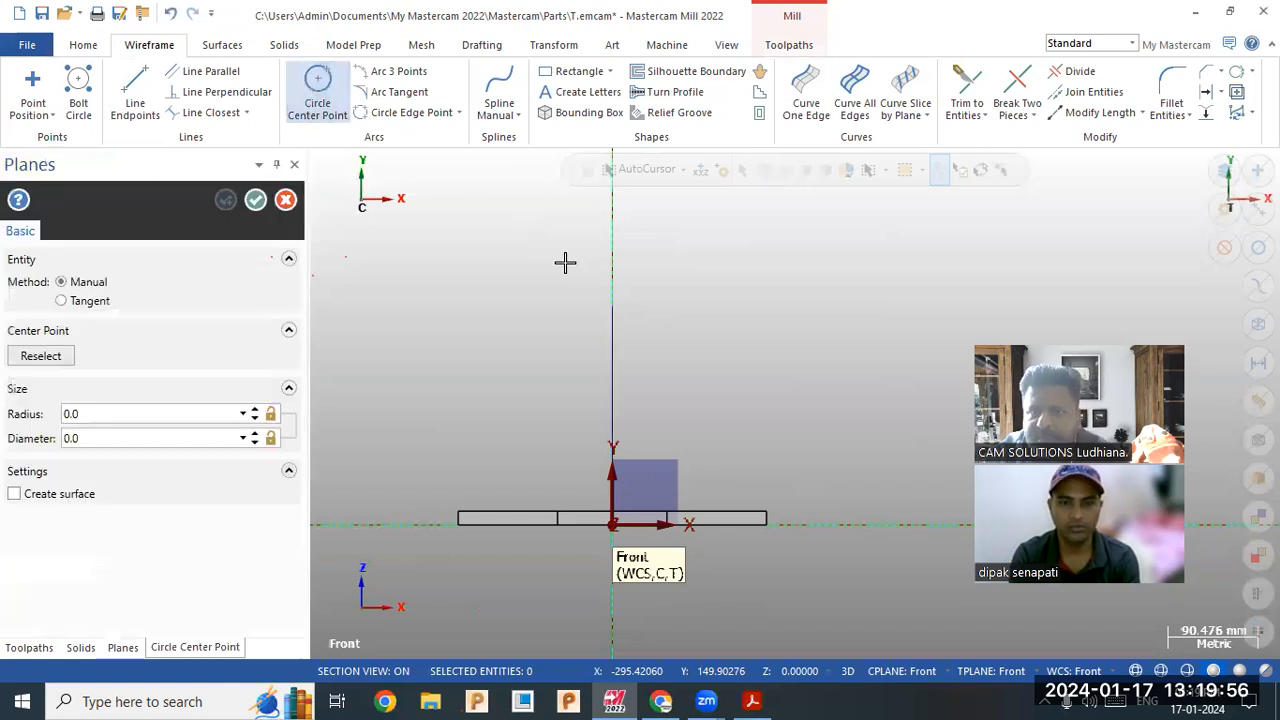
{"action": "left_click", "coordinate": [612, 305]}
{"action": "left_click", "coordinate": [541, 331]}
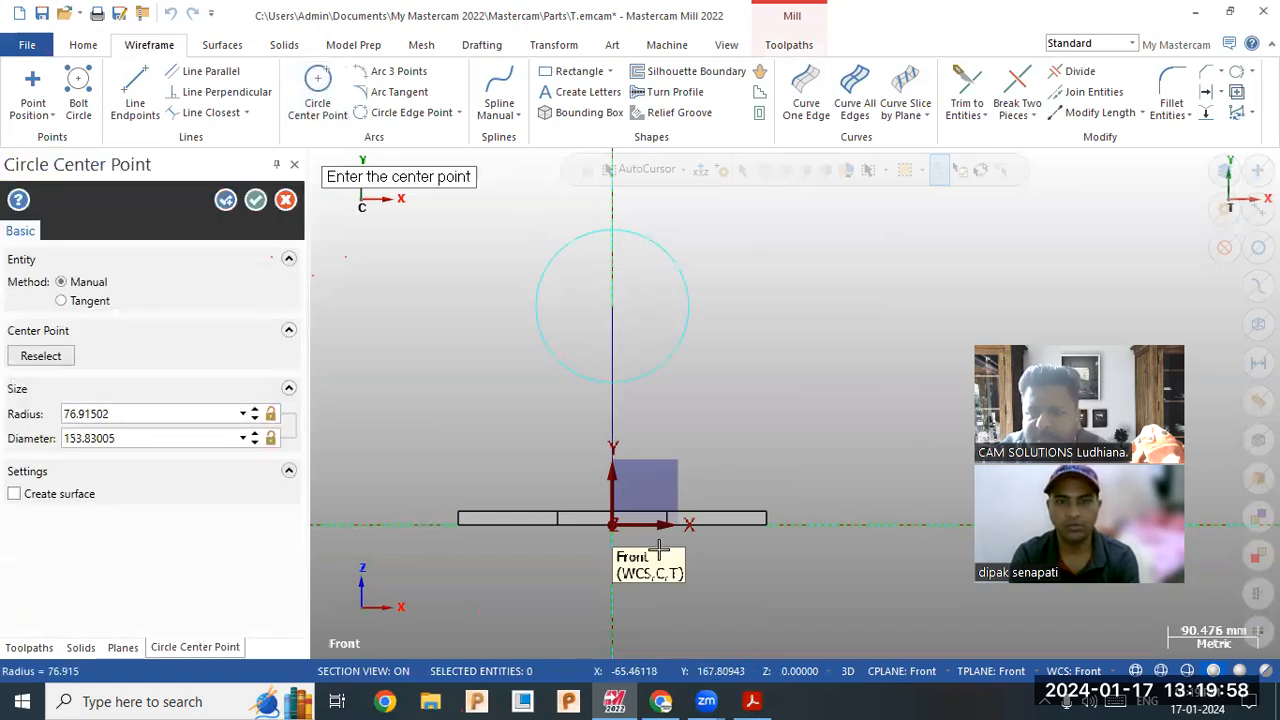
{"action": "left_click", "coordinate": [752, 701]}
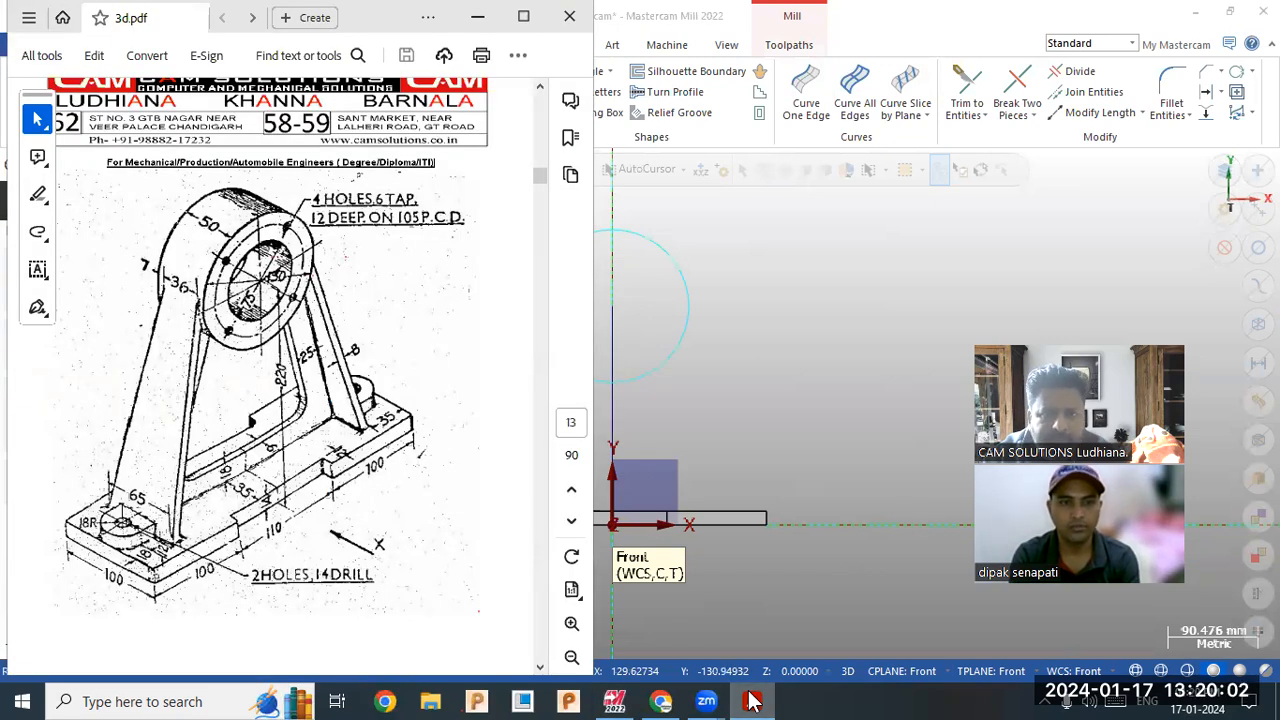
{"action": "left_click", "coordinate": [752, 701]}
{"action": "double_click", "coordinate": [140, 438]}
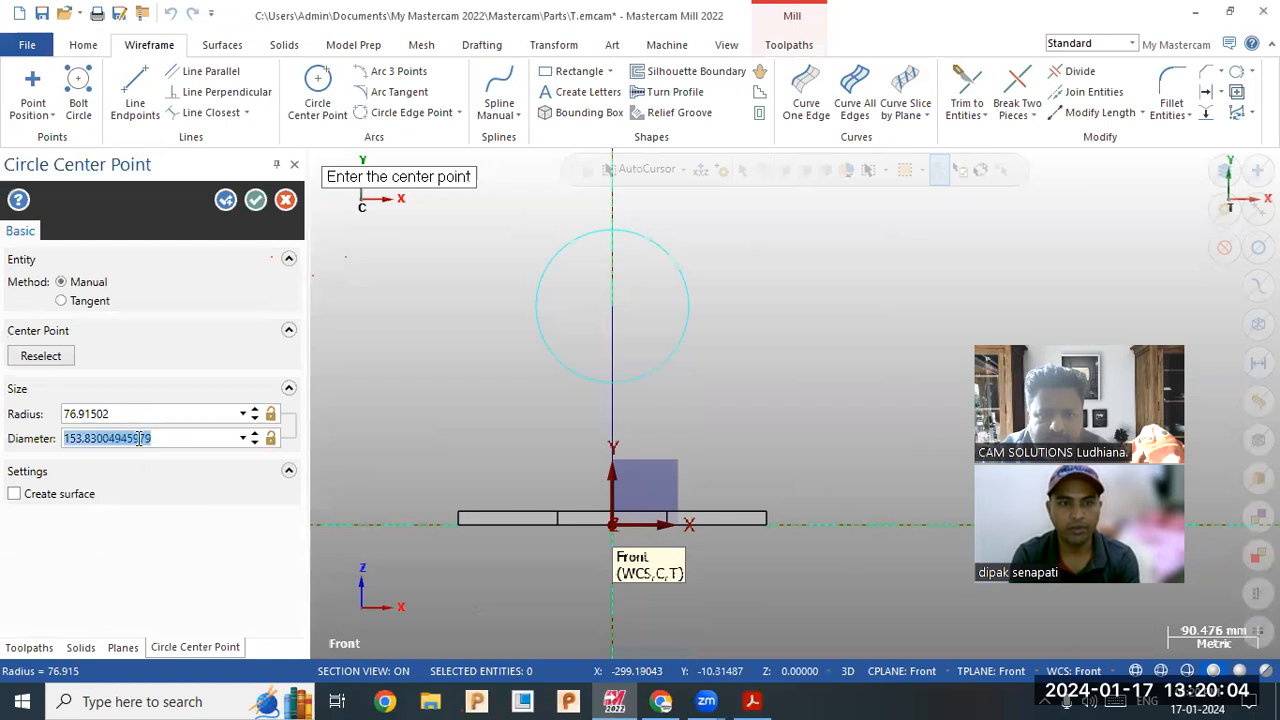
{"action": "type", "text": "130"}
{"action": "key", "text": "Return"}
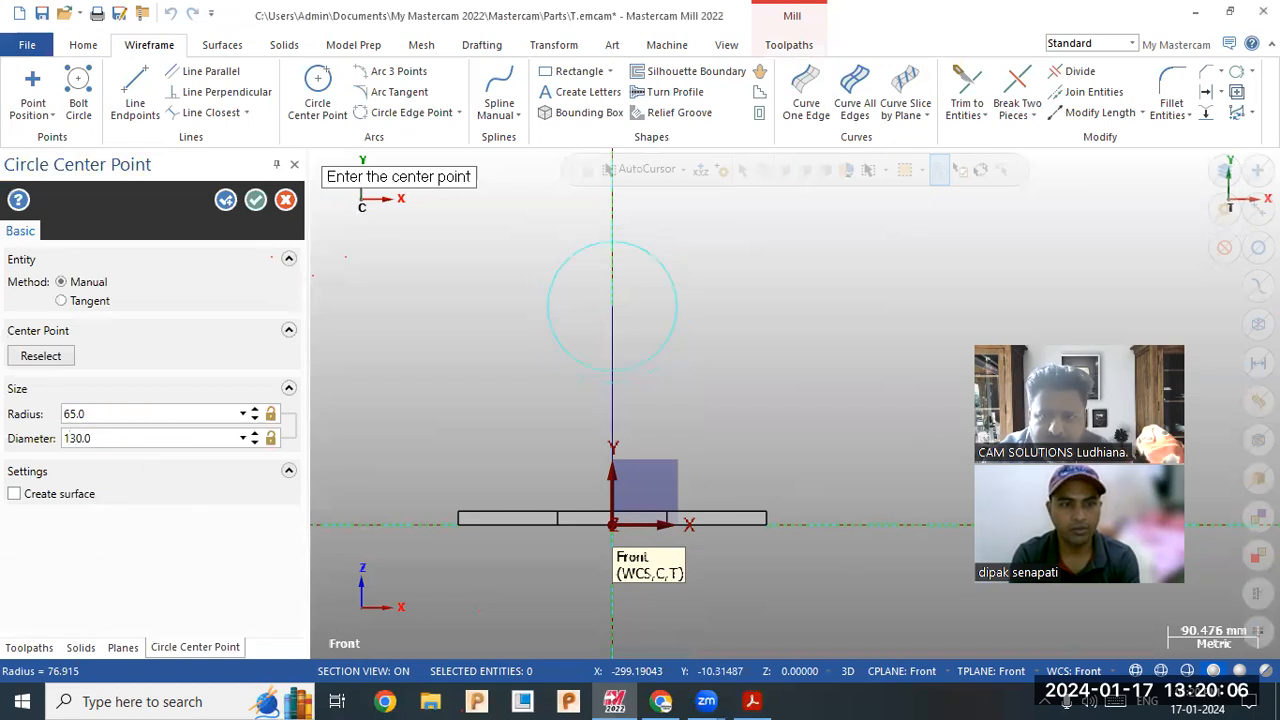
{"action": "left_click", "coordinate": [256, 200]}
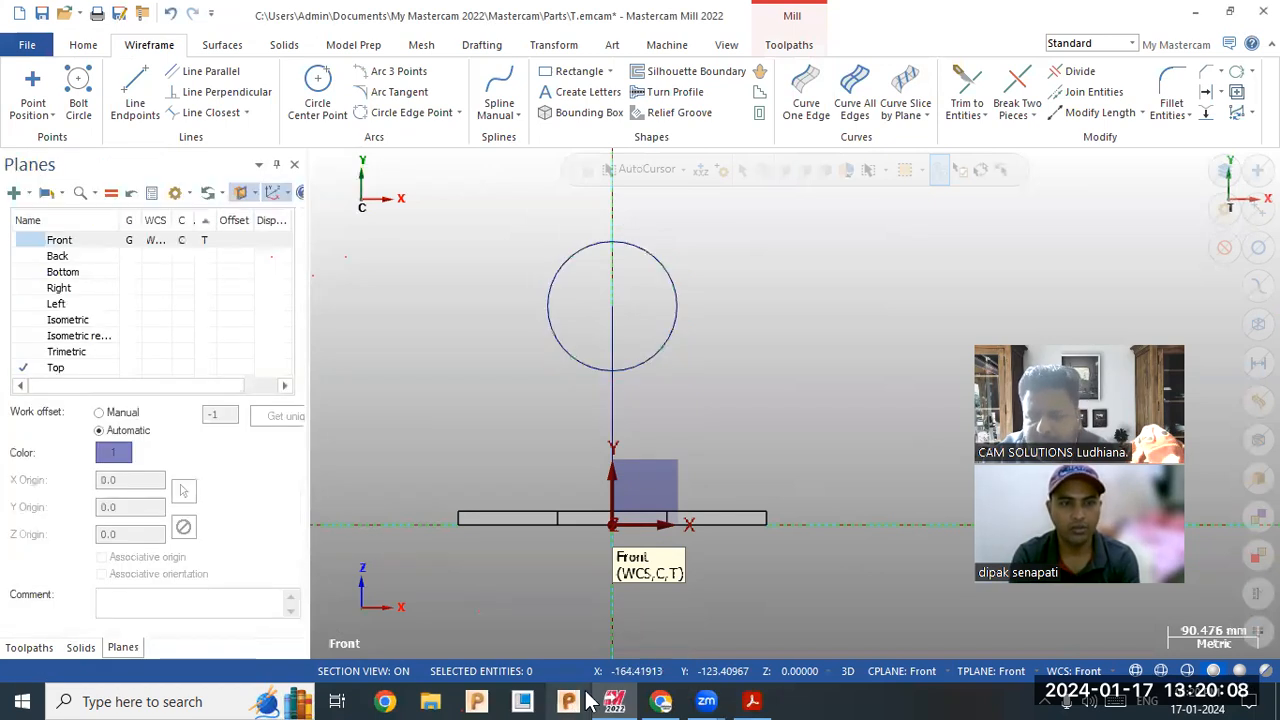
Step: Consult the drawing and draw a 43 mm (35+8) horizontal line inward from the plate's upper corner on the +X side
{"action": "left_click", "coordinate": [752, 701]}
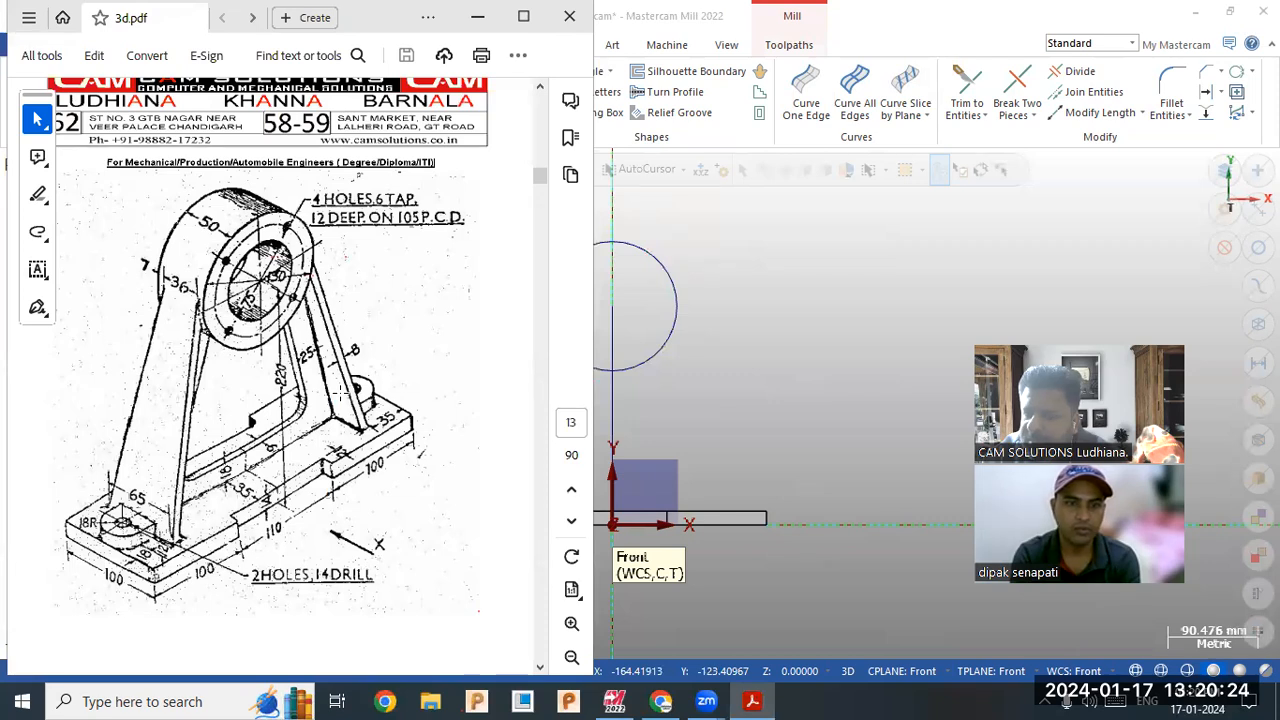
{"action": "scroll", "coordinate": [348, 400], "scroll_direction": "up", "scroll_amount": 3}
{"action": "scroll", "coordinate": [360, 560], "scroll_direction": "down", "scroll_amount": 2}
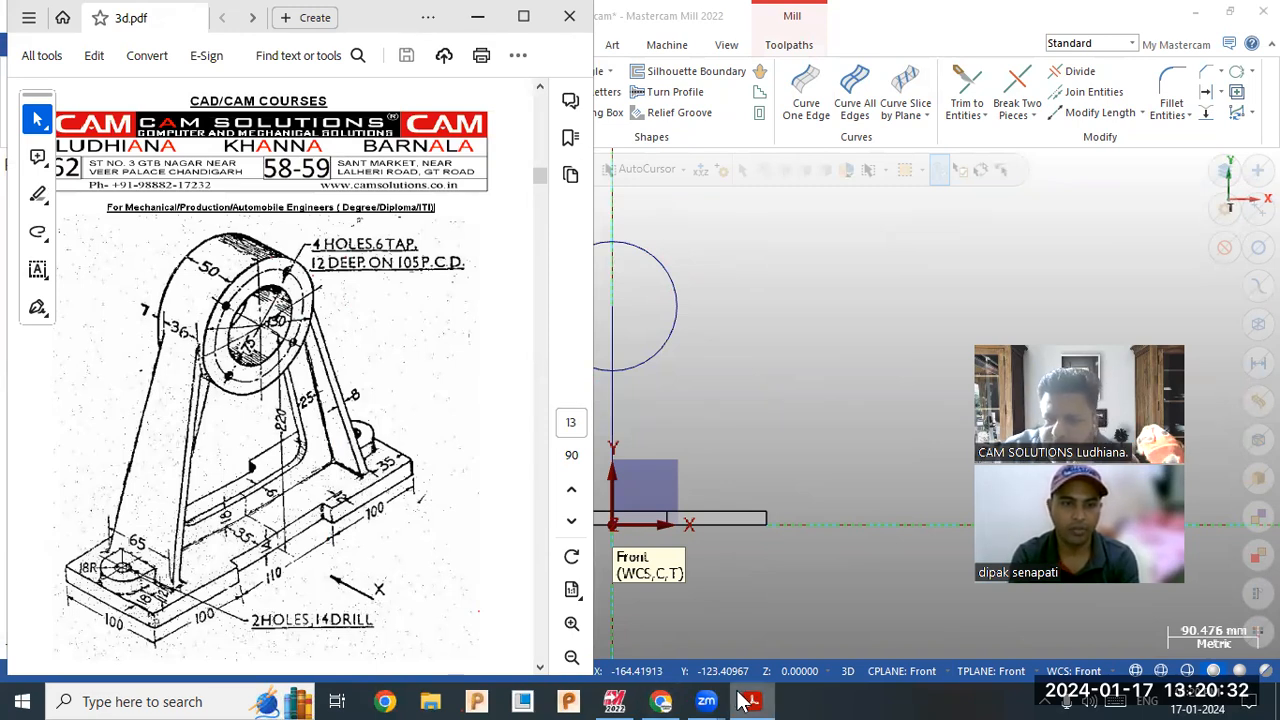
{"action": "left_click", "coordinate": [614, 701]}
{"action": "left_click", "coordinate": [138, 92]}
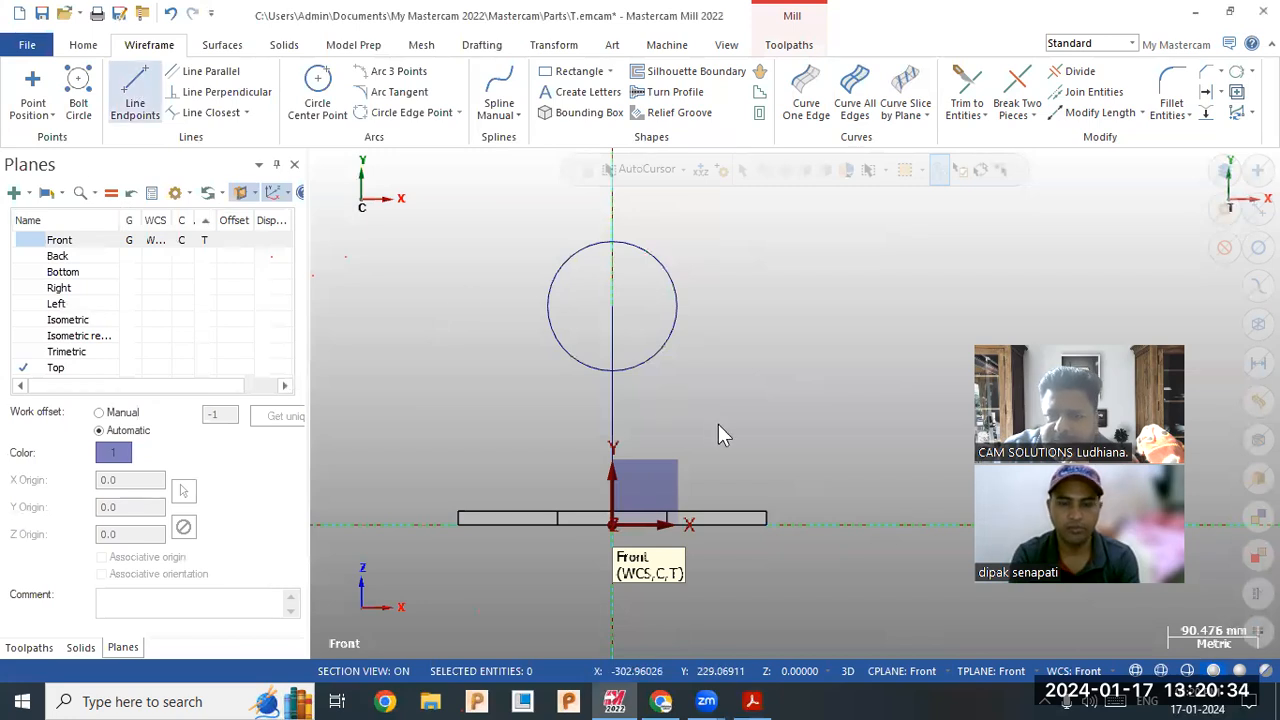
{"action": "left_click", "coordinate": [765, 514]}
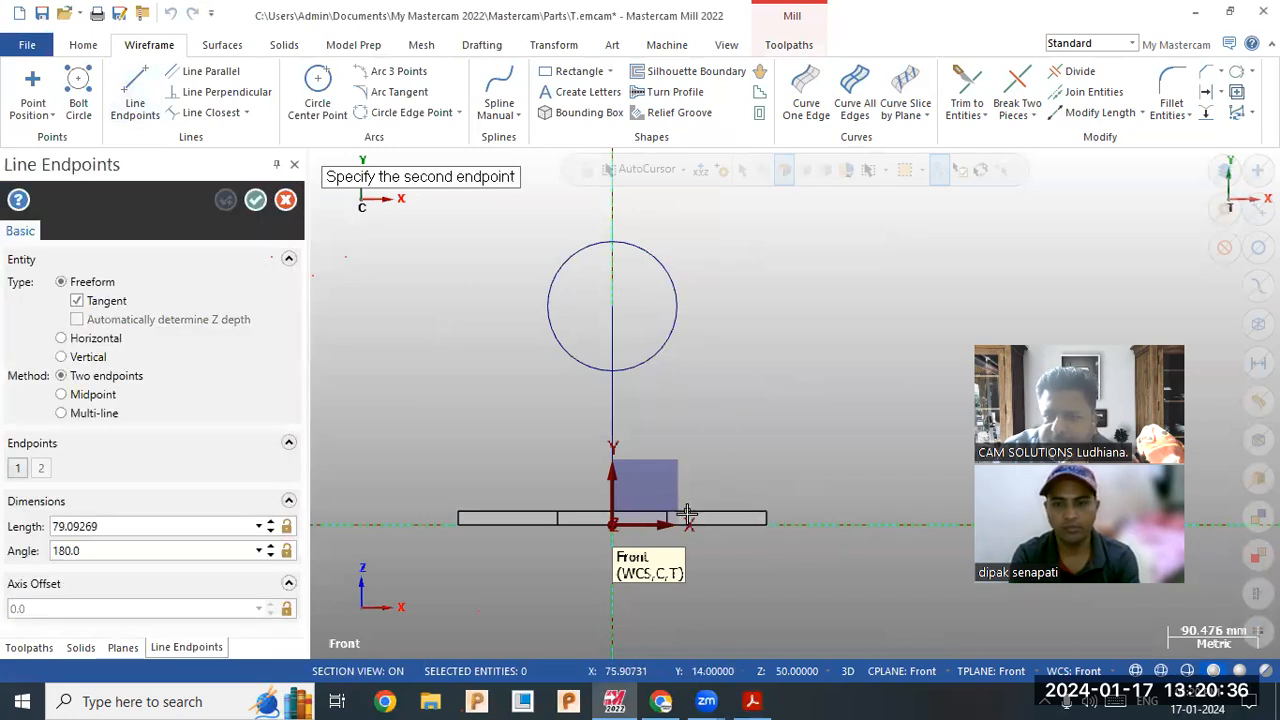
{"action": "left_click", "coordinate": [688, 522]}
{"action": "left_click", "coordinate": [146, 529]}
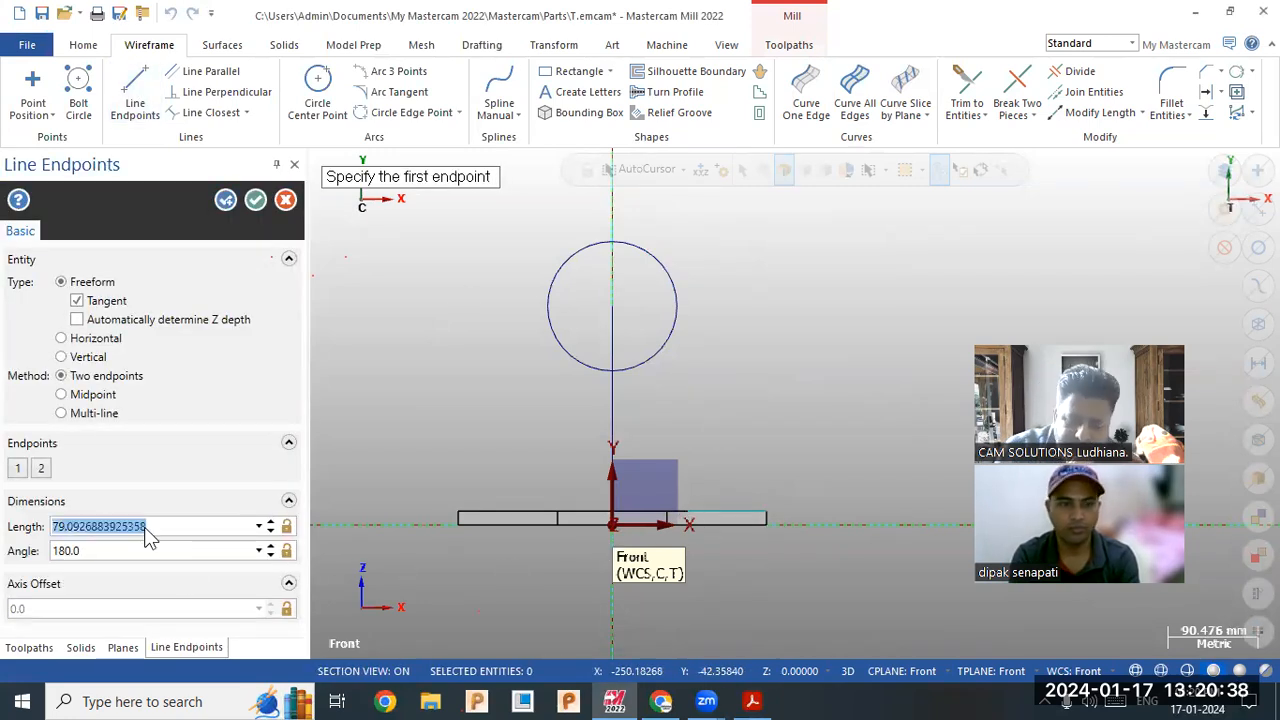
{"action": "type", "text": "35+8"}
{"action": "key", "text": "Return"}
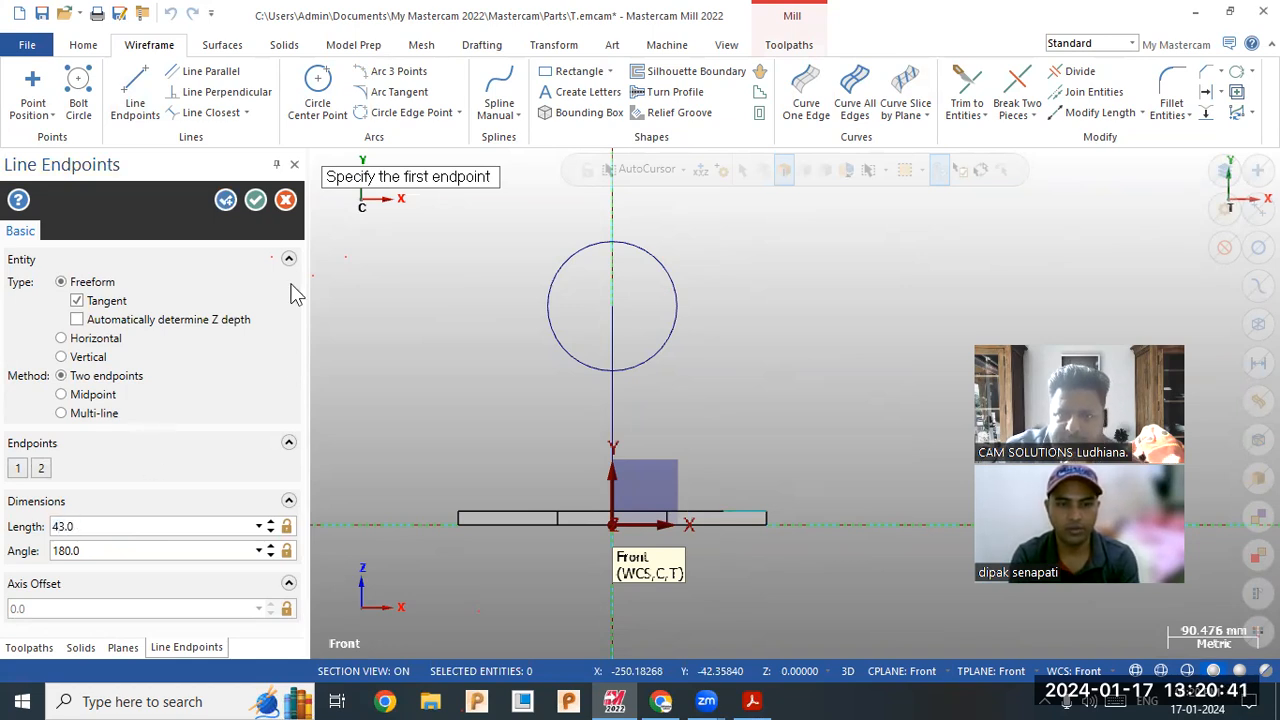
{"action": "left_click", "coordinate": [255, 200]}
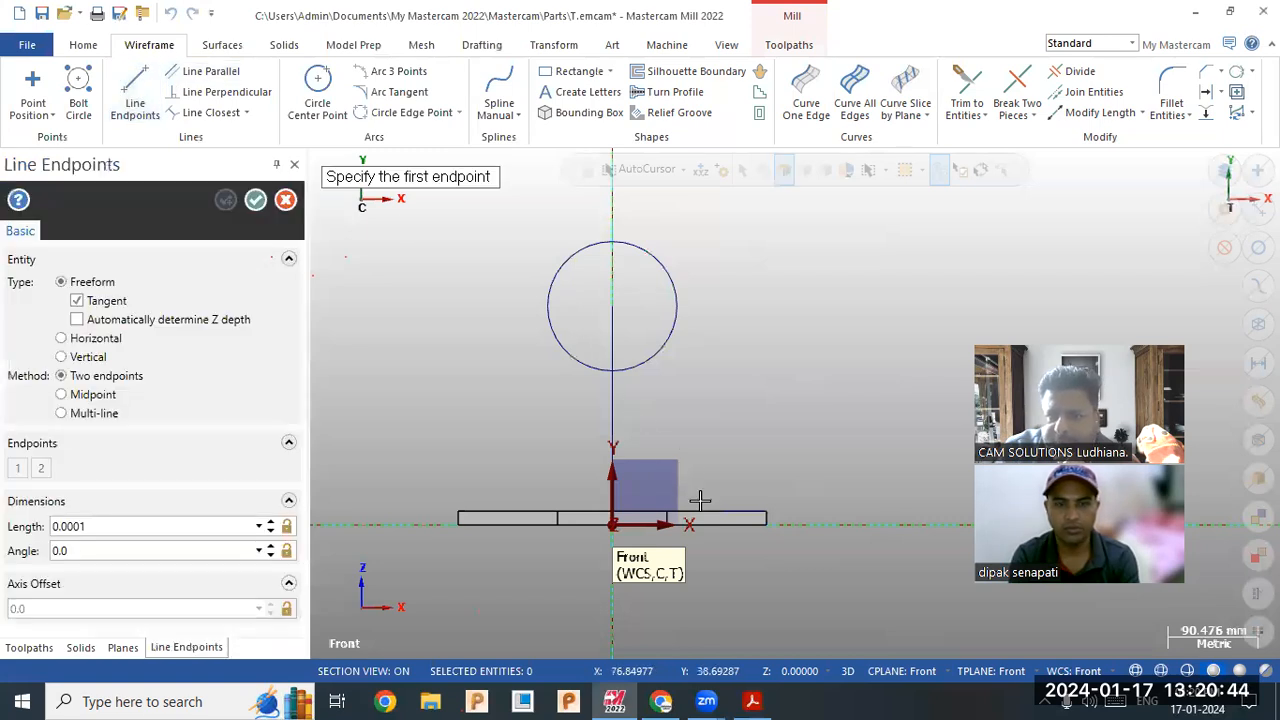
Step: Draw a slanted line from the inner end of the 43 mm line, tangent to the circle's +X side
{"action": "left_click", "coordinate": [718, 514]}
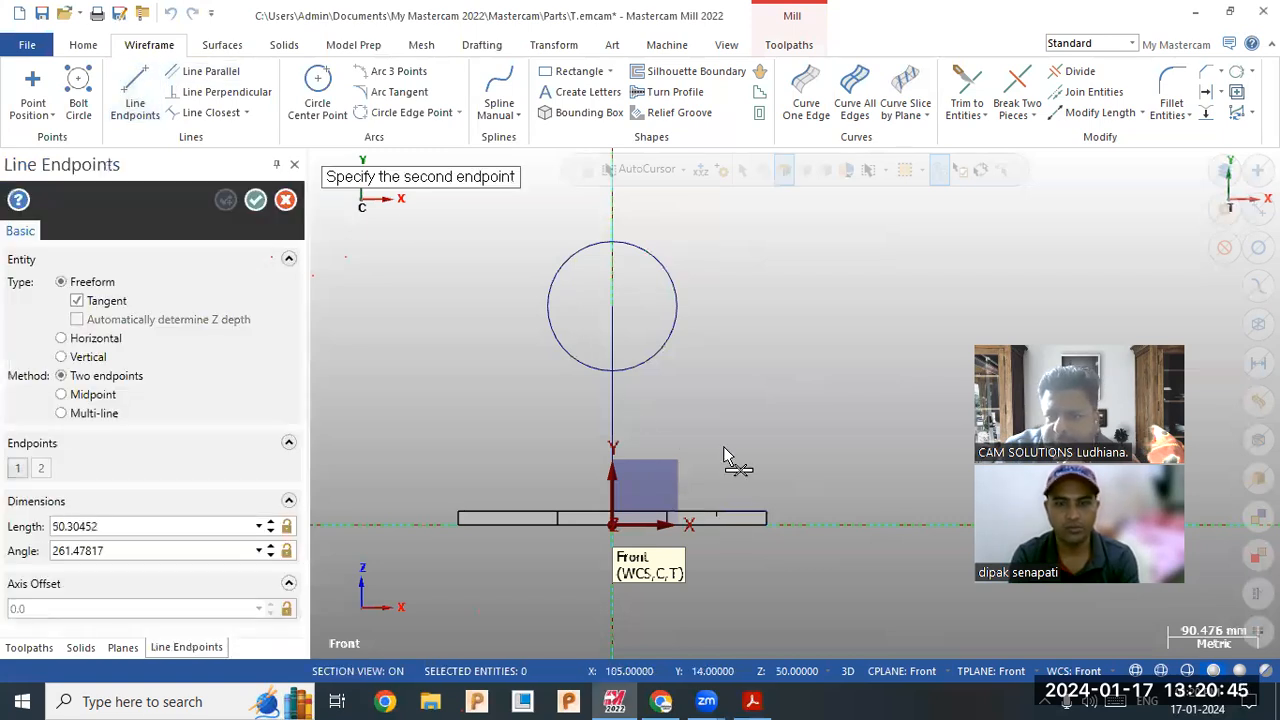
{"action": "left_click", "coordinate": [671, 284]}
{"action": "left_click", "coordinate": [255, 200]}
Step: Mirror a copy of the slanted tangent line about the Y axis
{"action": "middle_click_drag", "start_coordinate": [491, 343], "coordinate": [413, 396]}
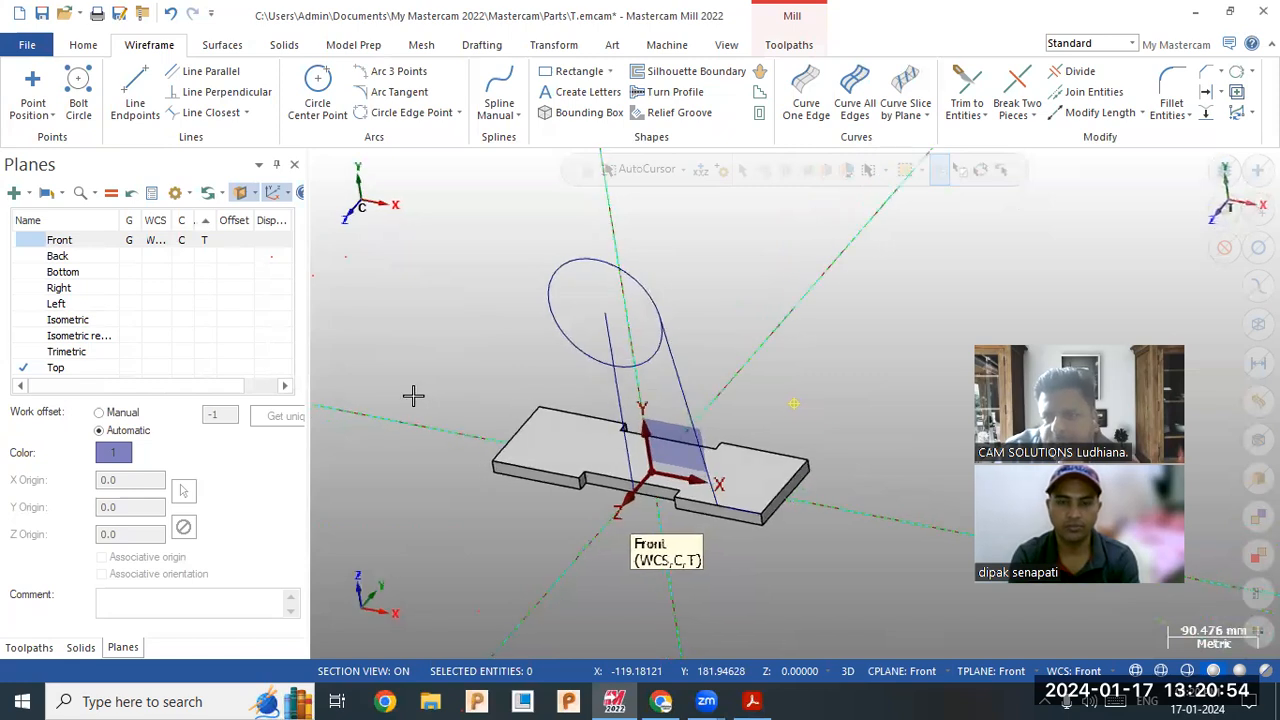
{"action": "middle_click_drag", "start_coordinate": [657, 461], "coordinate": [766, 403]}
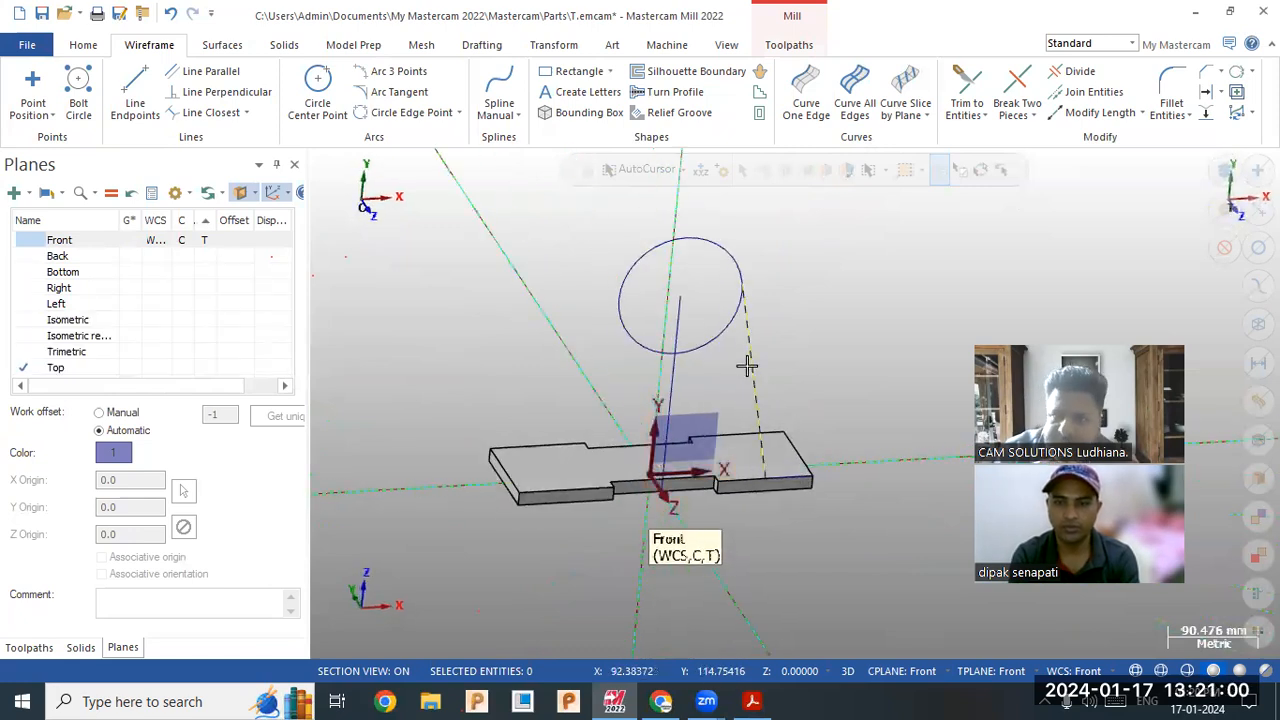
{"action": "left_click", "coordinate": [750, 368]}
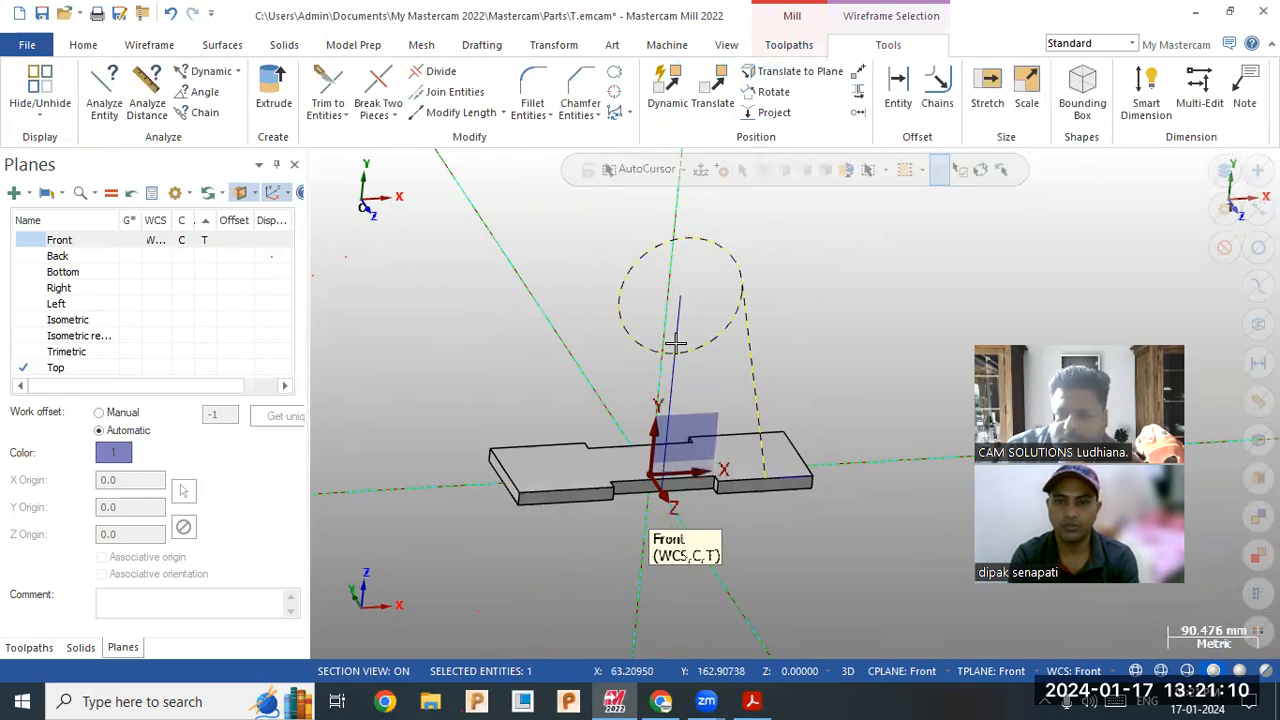
{"action": "middle_click_drag", "start_coordinate": [677, 344], "coordinate": [748, 357]}
{"action": "middle_click_drag", "start_coordinate": [685, 414], "coordinate": [692, 515]}
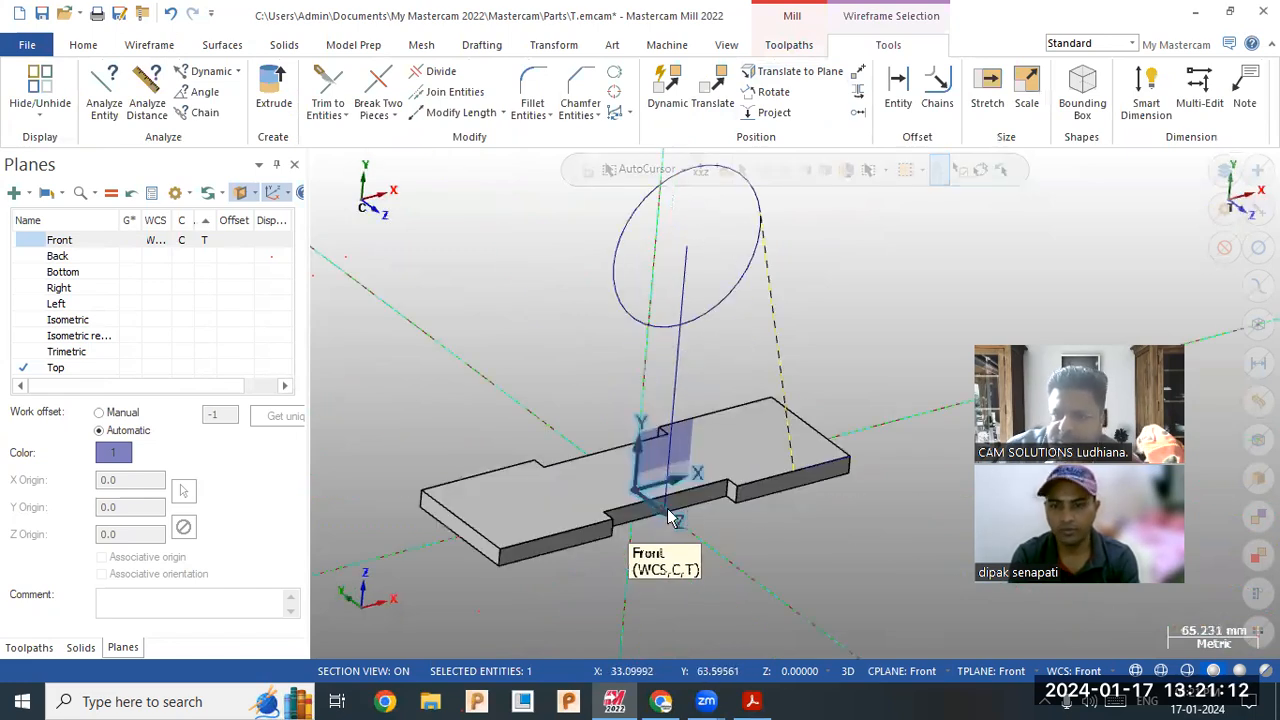
{"action": "scroll", "coordinate": [668, 512], "scroll_direction": "up", "scroll_amount": 3}
{"action": "scroll", "coordinate": [664, 522], "scroll_direction": "up", "scroll_amount": 1}
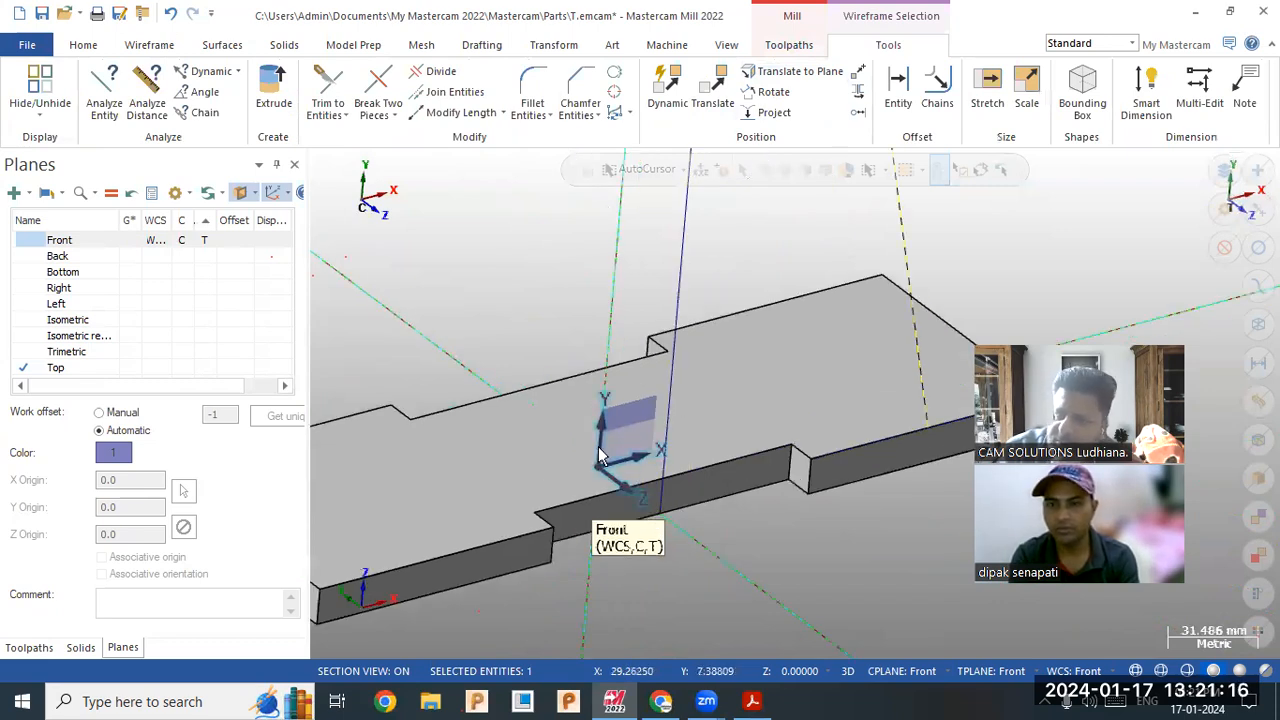
{"action": "scroll", "coordinate": [600, 455], "scroll_direction": "down", "scroll_amount": 1}
{"action": "scroll", "coordinate": [605, 445], "scroll_direction": "down", "scroll_amount": 1}
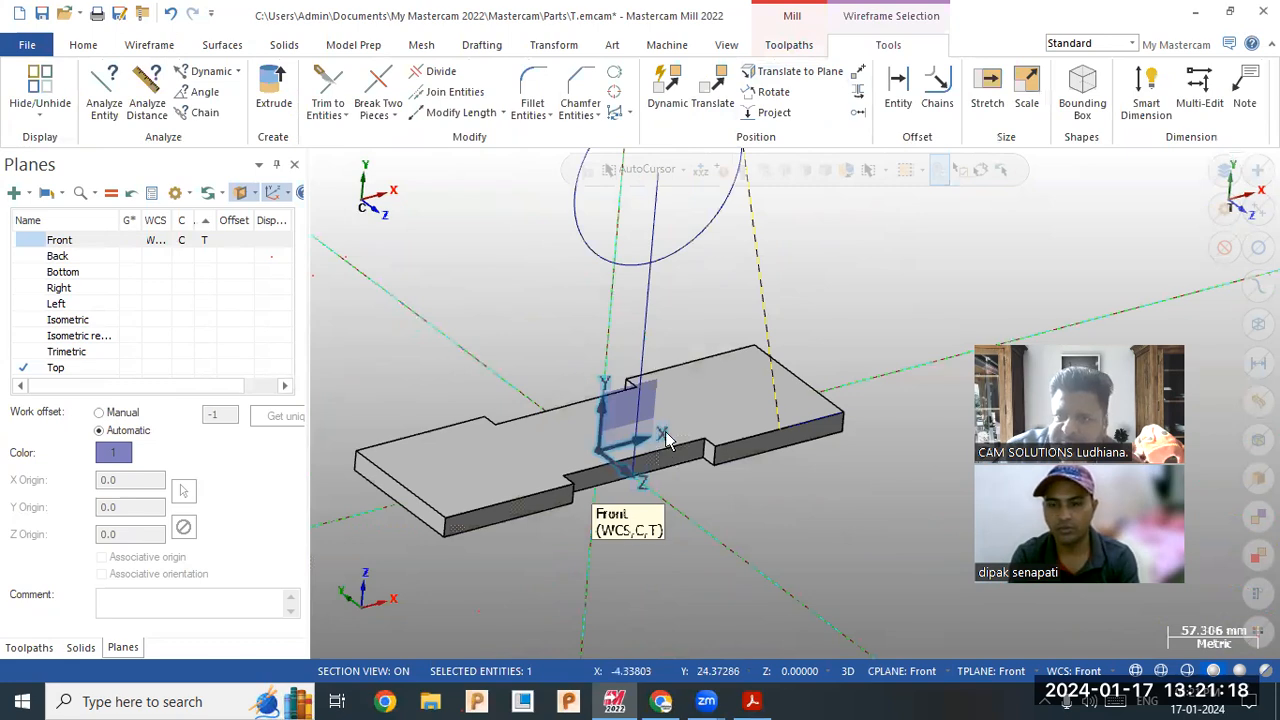
{"action": "scroll", "coordinate": [665, 440], "scroll_direction": "down", "scroll_amount": 1}
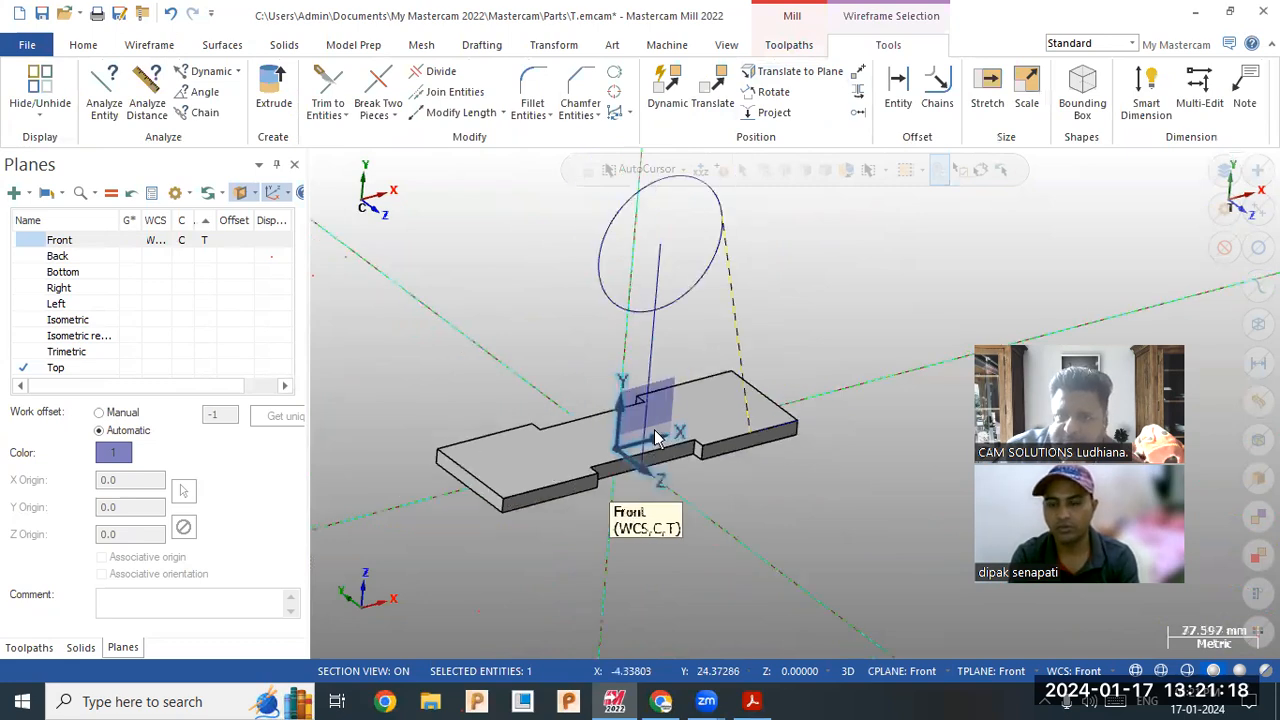
{"action": "left_click", "coordinate": [551, 50]}
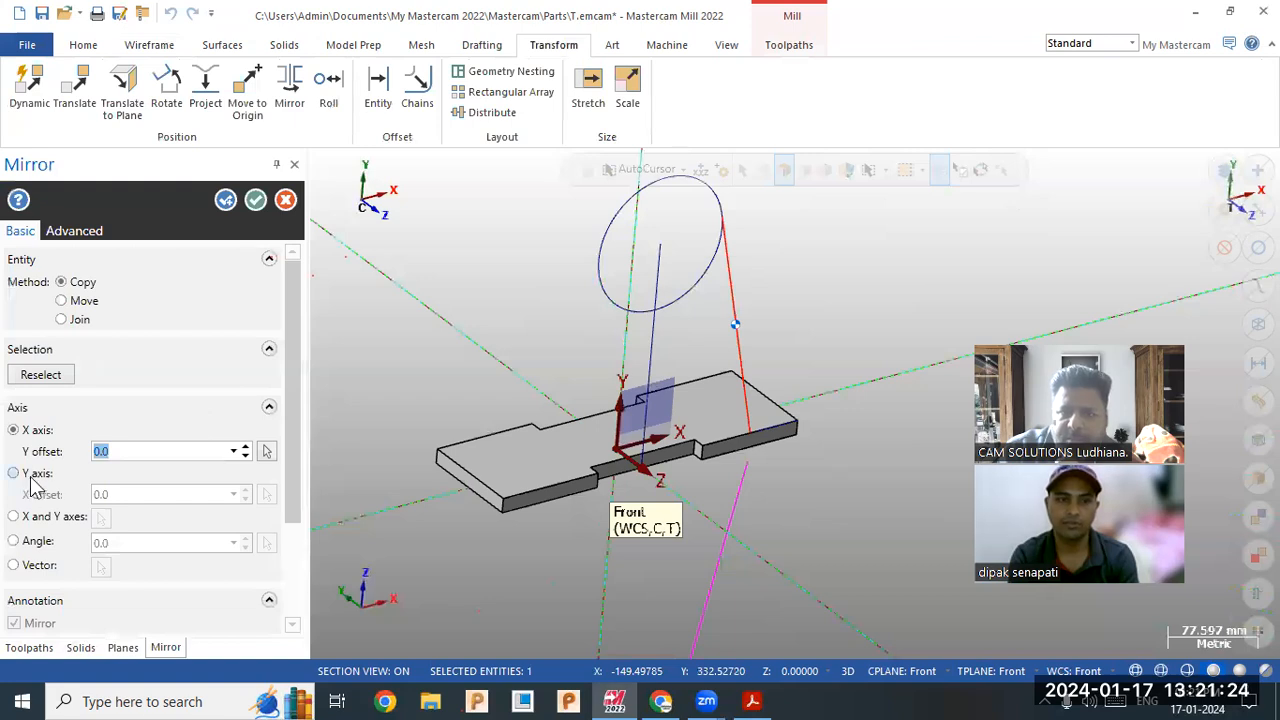
{"action": "left_click", "coordinate": [30, 480]}
{"action": "left_click", "coordinate": [256, 200]}
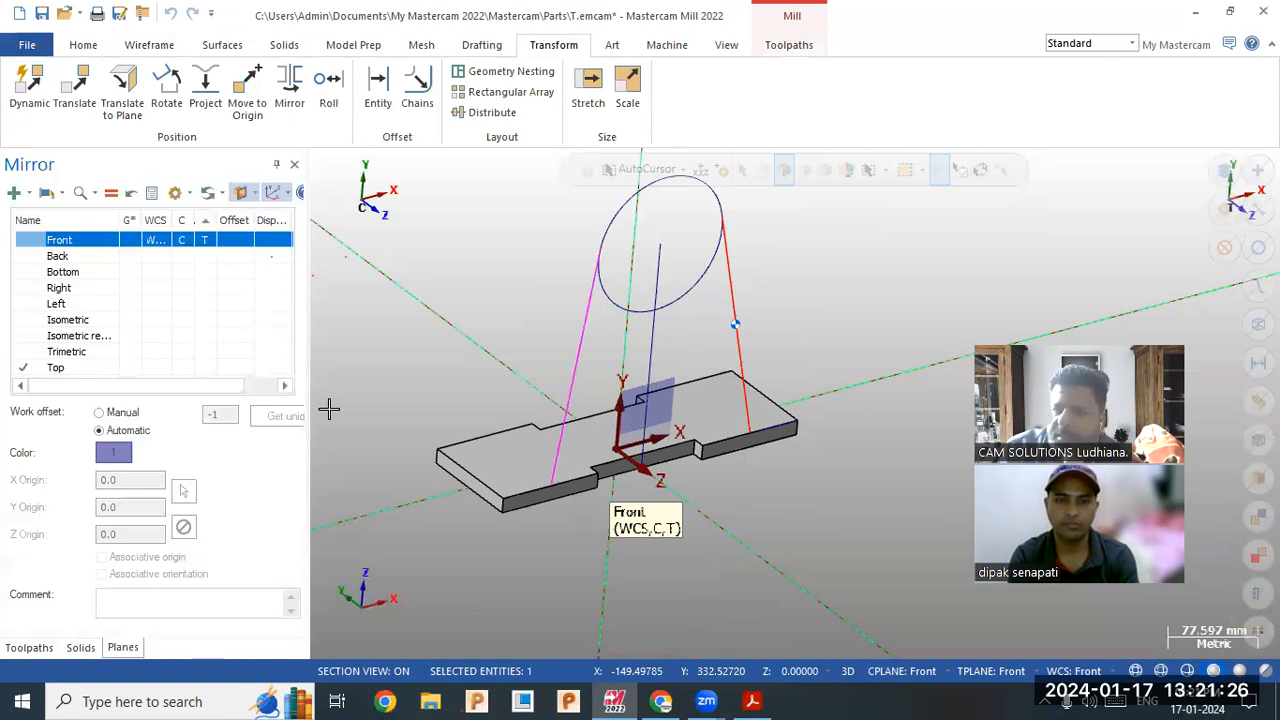
Step: Draw a 210 mm horizontal line joining the lower ends of the two slanted lines
{"action": "left_click", "coordinate": [154, 46]}
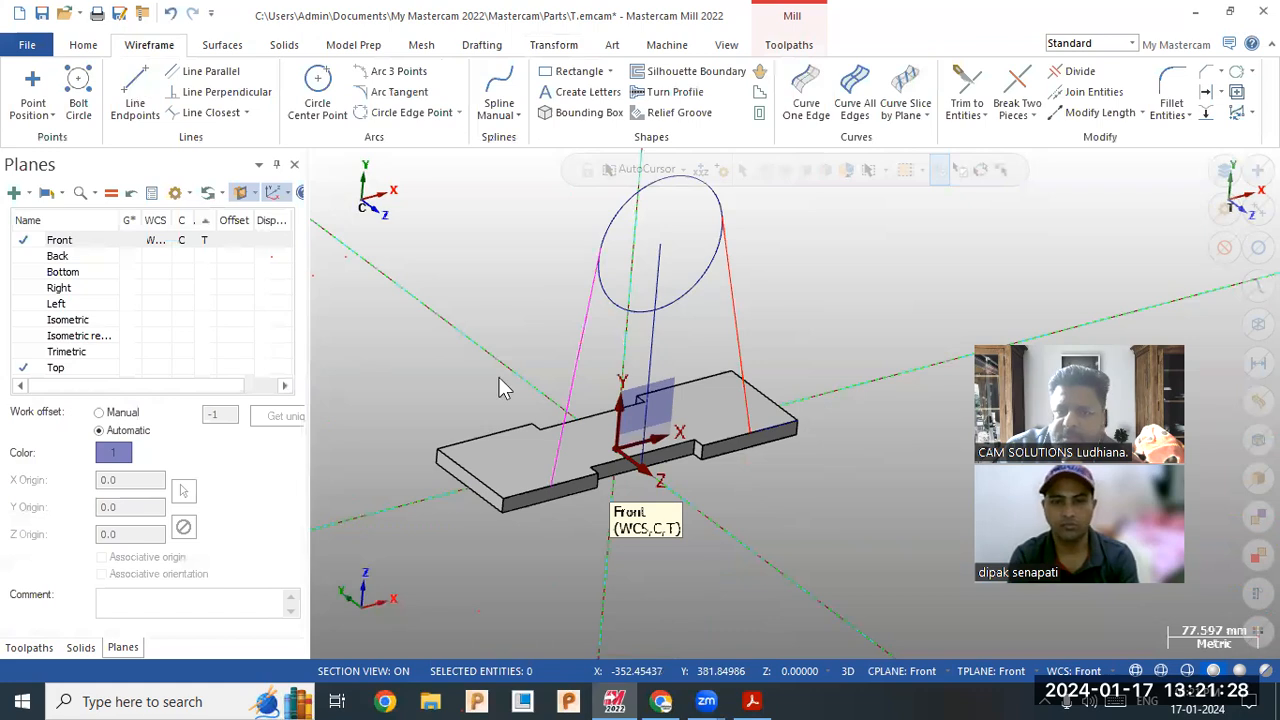
{"action": "left_click", "coordinate": [588, 470]}
{"action": "left_click", "coordinate": [748, 445]}
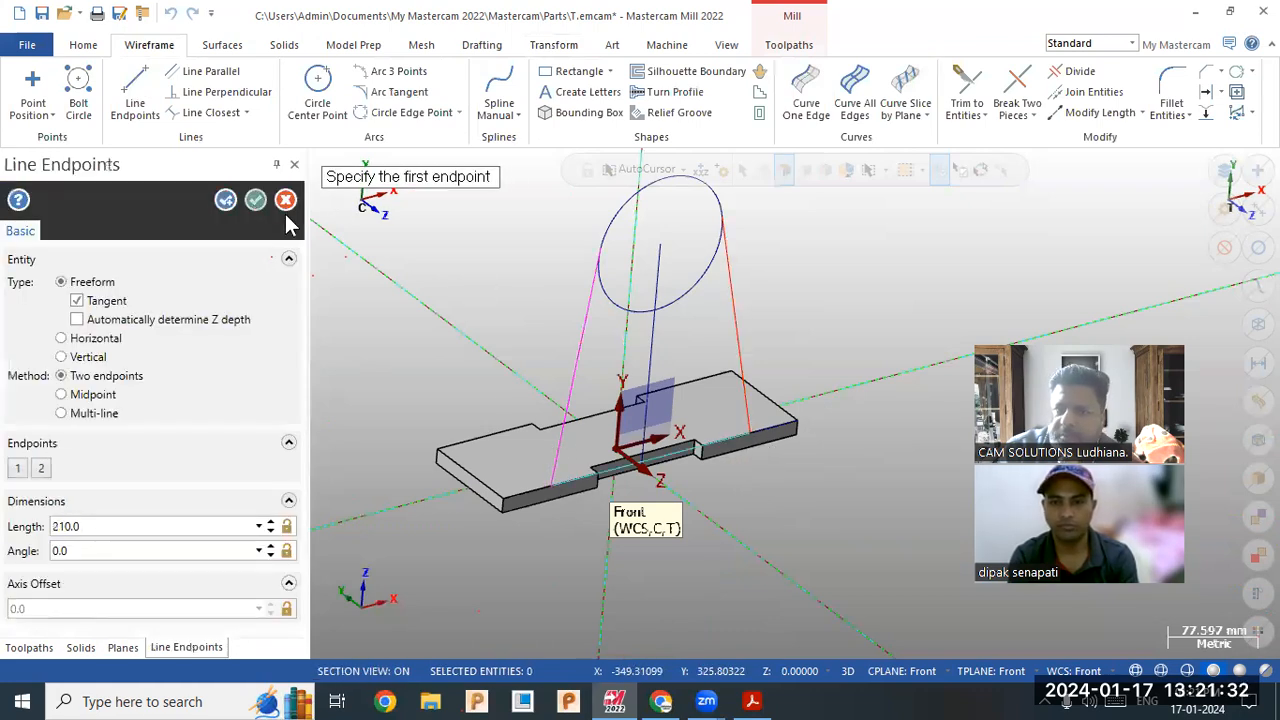
{"action": "left_click", "coordinate": [286, 203]}
Step: Try to trim away the circle's upper portion with Divide, and undo the trim
{"action": "middle_click_drag", "start_coordinate": [729, 349], "coordinate": [766, 266]}
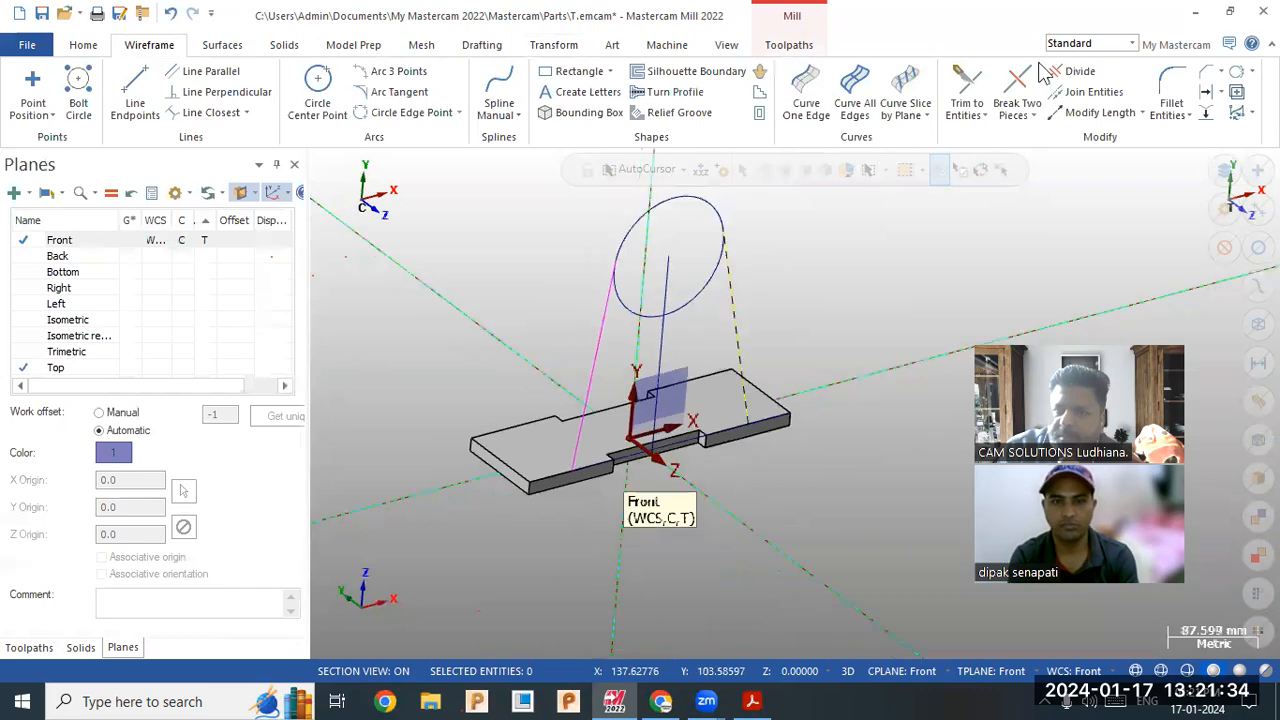
{"action": "left_click", "coordinate": [1068, 74]}
{"action": "left_click", "coordinate": [752, 231]}
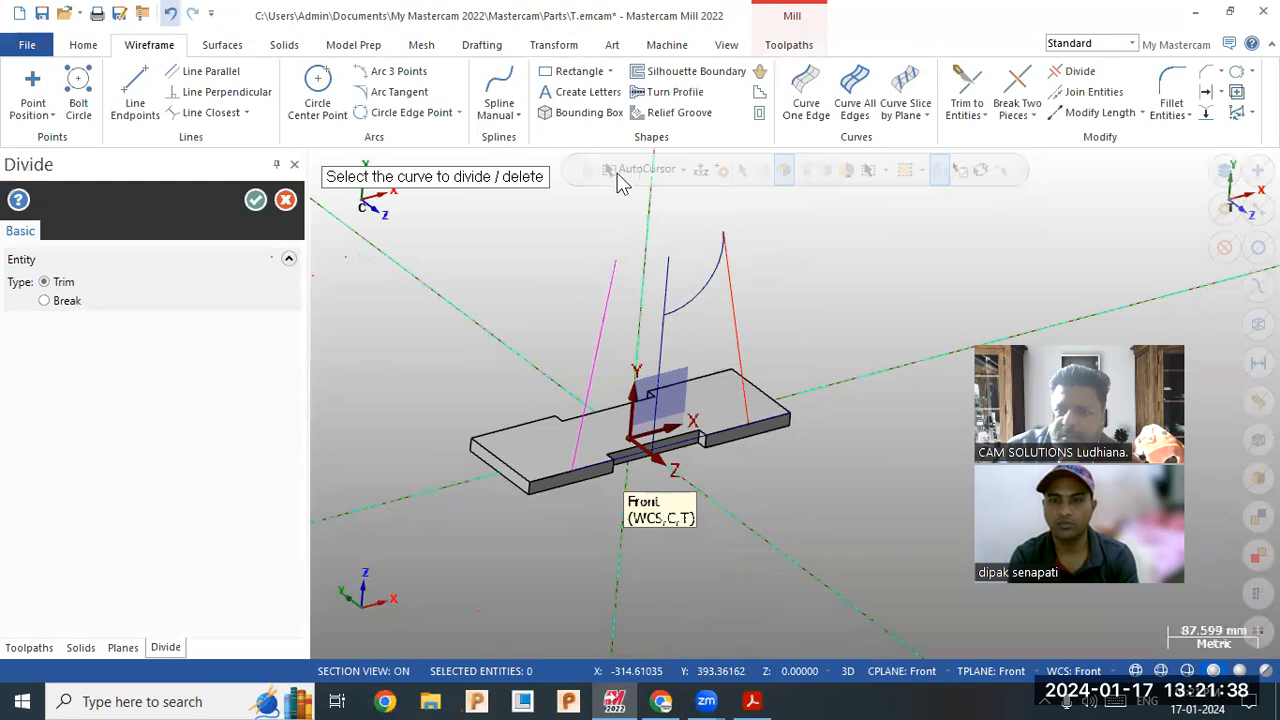
{"action": "key", "text": "ctrl+z"}
{"action": "left_click", "coordinate": [1068, 74]}
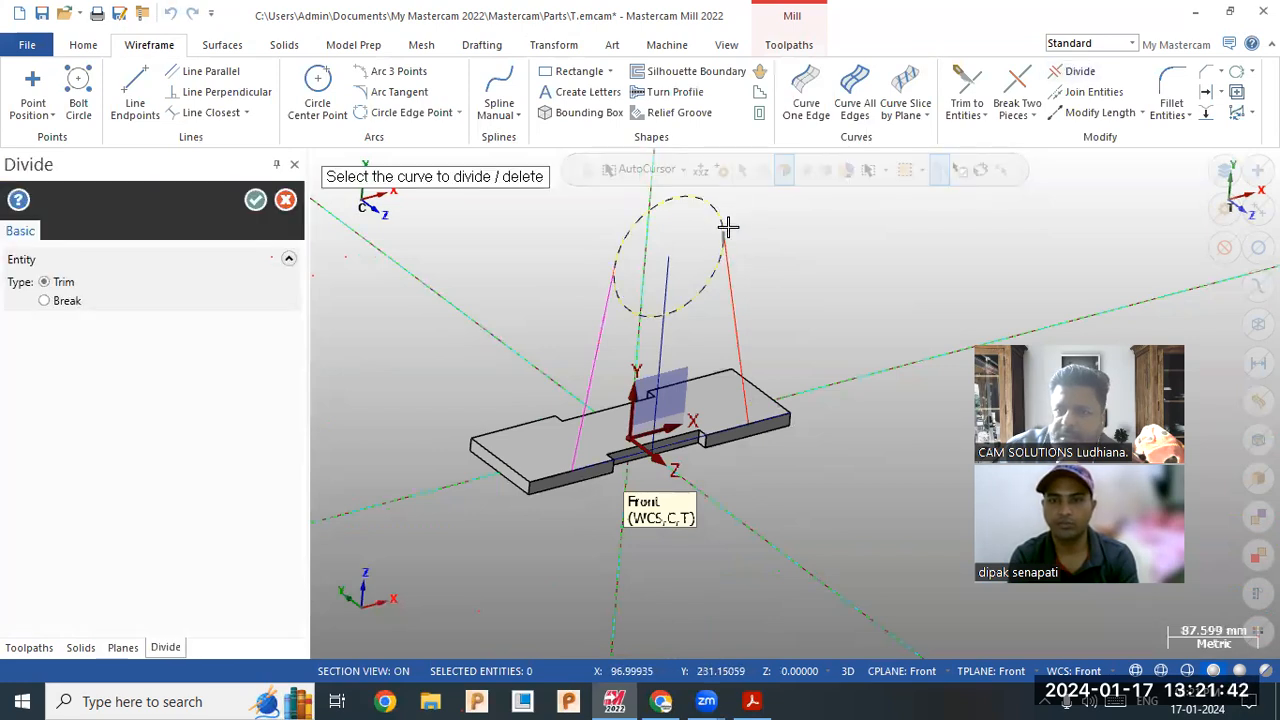
{"action": "scroll", "coordinate": [726, 229], "scroll_direction": "up", "scroll_amount": 1}
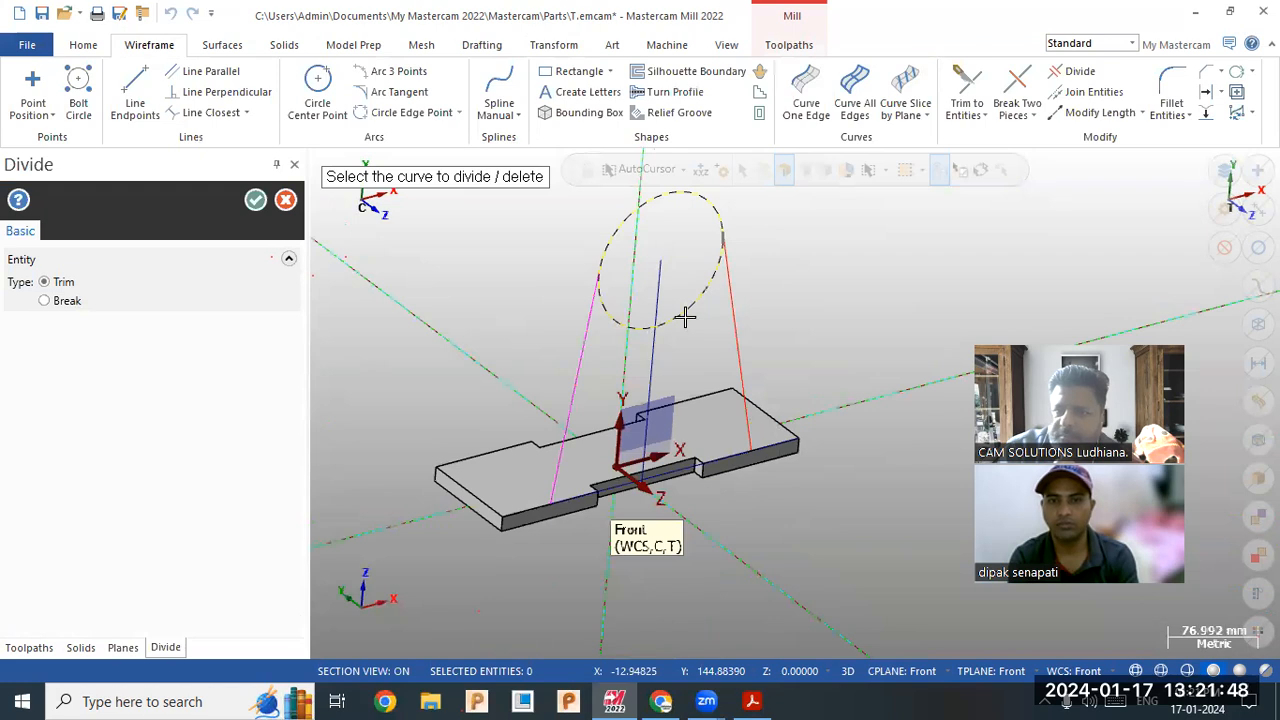
{"action": "middle_click_drag", "start_coordinate": [603, 268], "coordinate": [740, 283]}
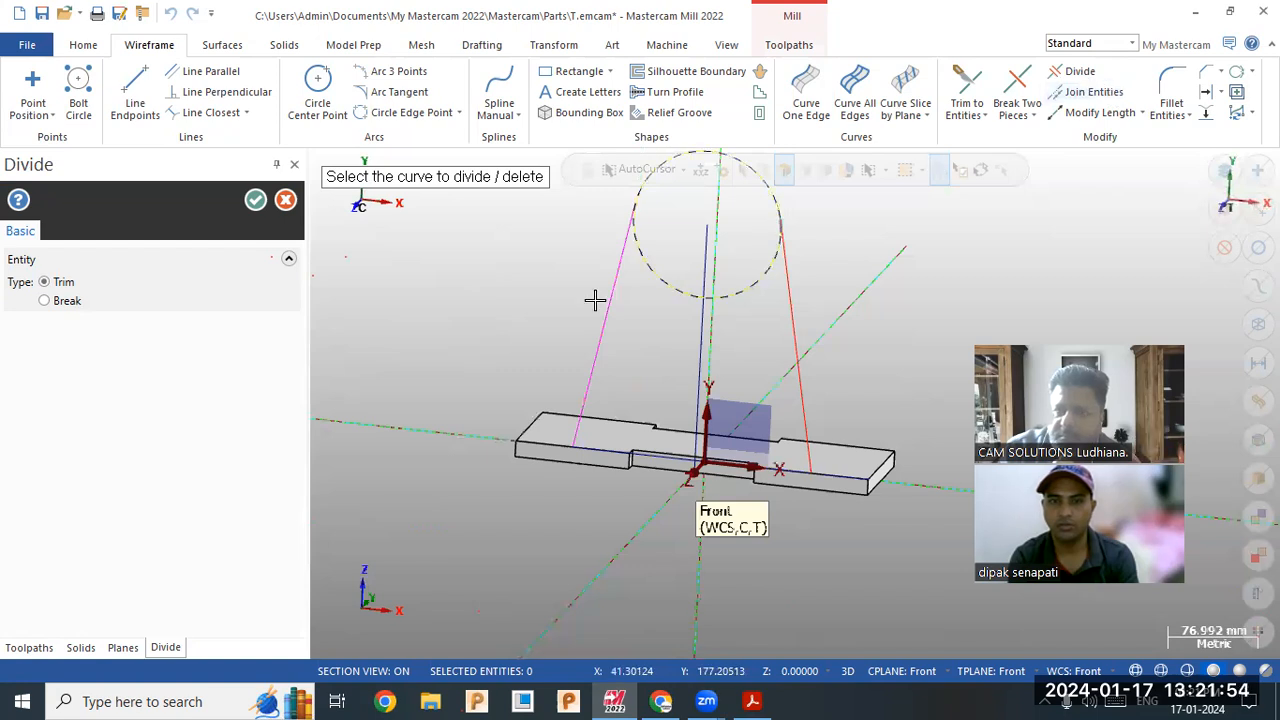
{"action": "left_click", "coordinate": [43, 302]}
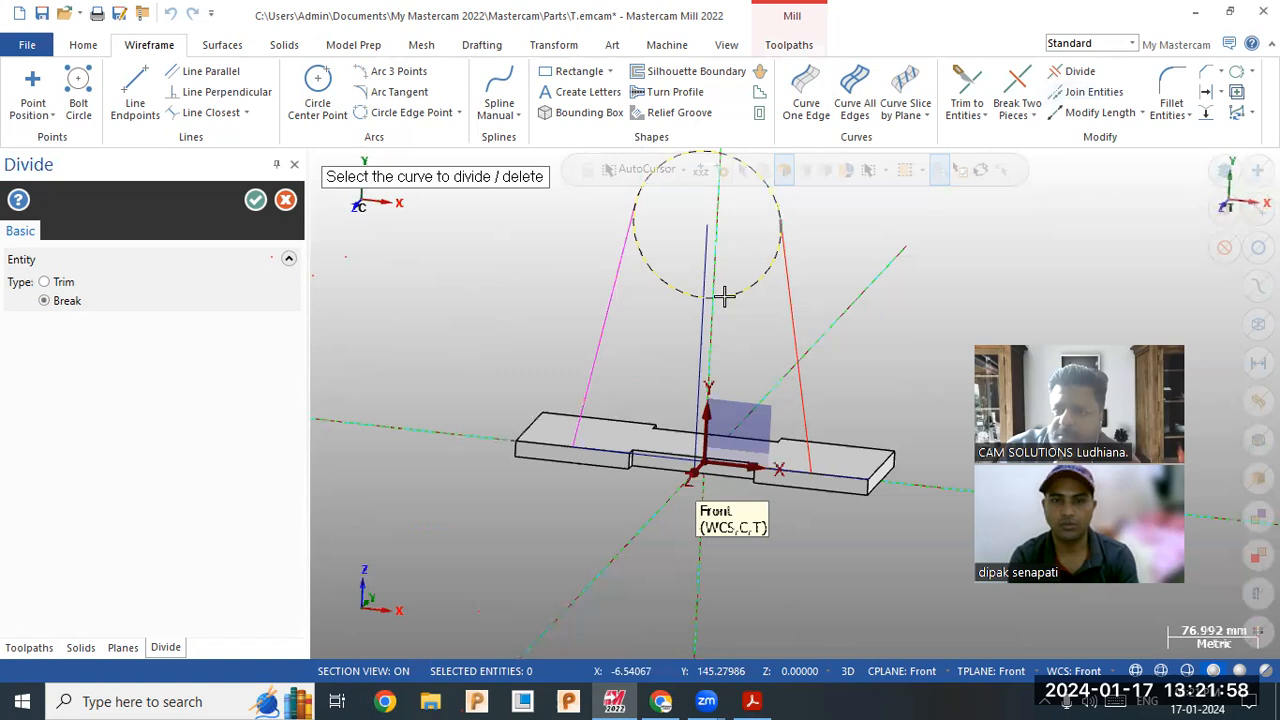
{"action": "left_click", "coordinate": [261, 207]}
Step: Try to trim away the circle's lower arc between the slanted lines with Divide, and undo it
{"action": "left_click", "coordinate": [1080, 72]}
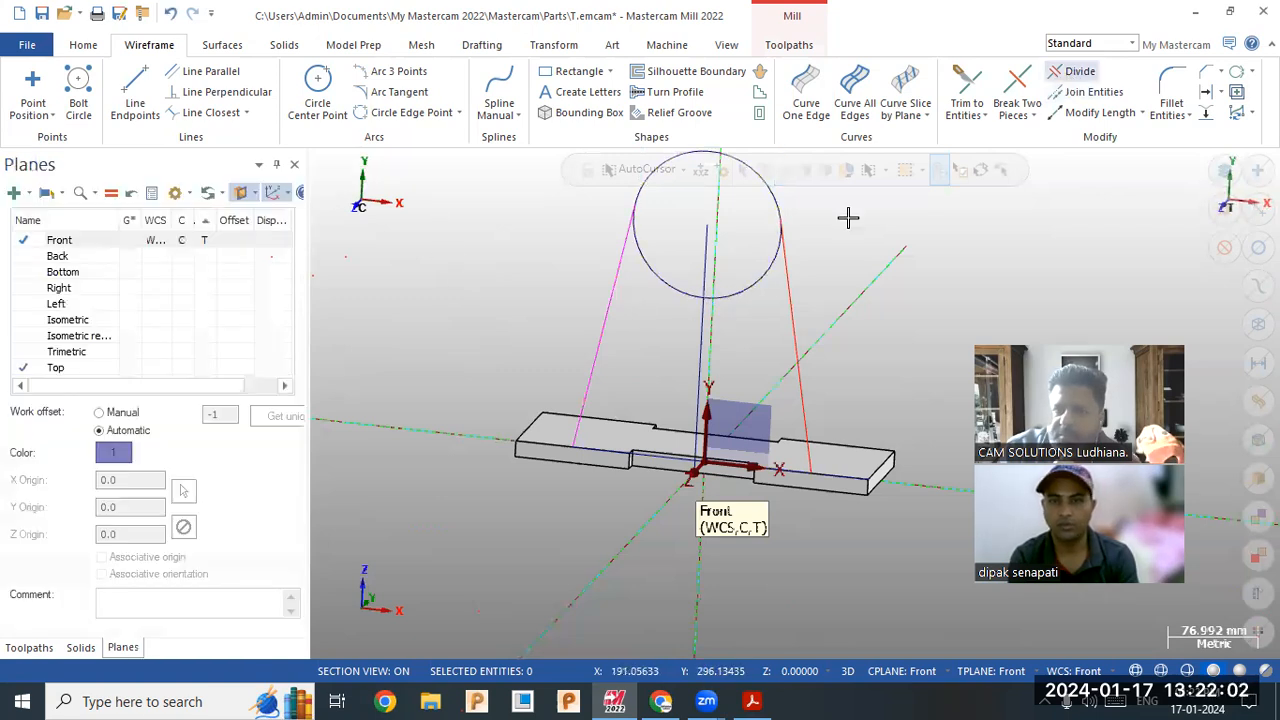
{"action": "left_click", "coordinate": [674, 290]}
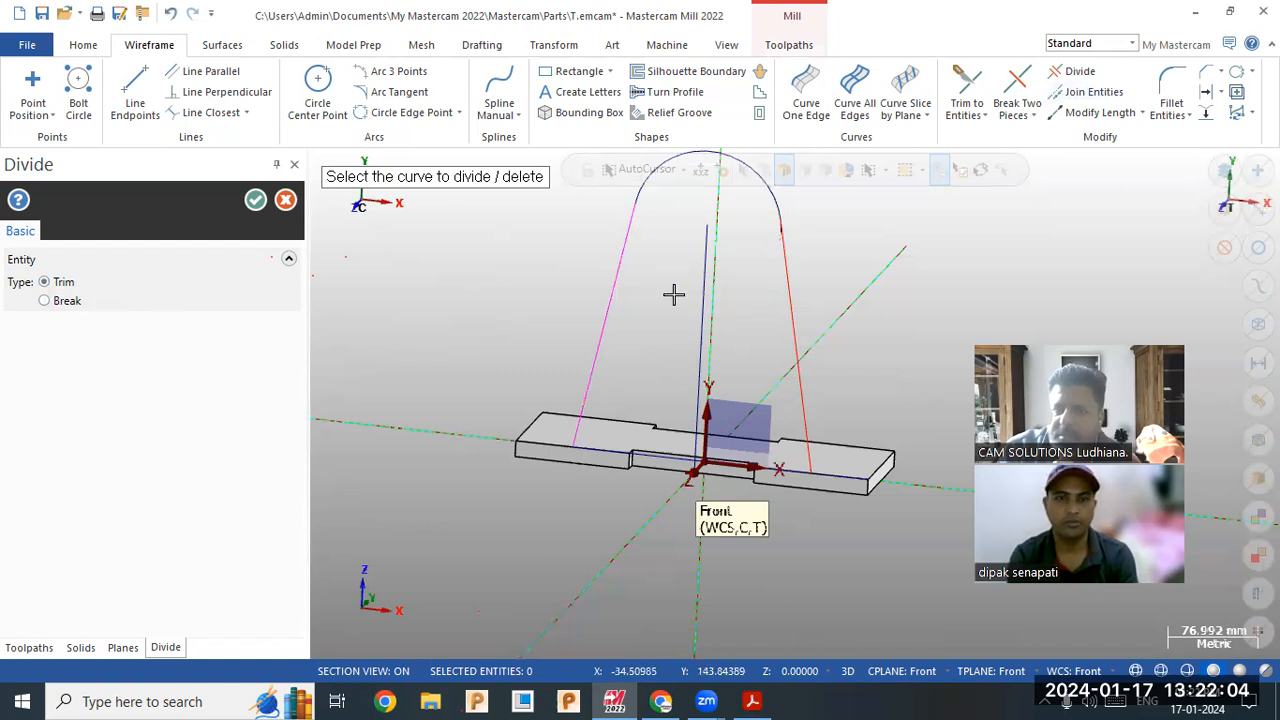
{"action": "left_click", "coordinate": [172, 16]}
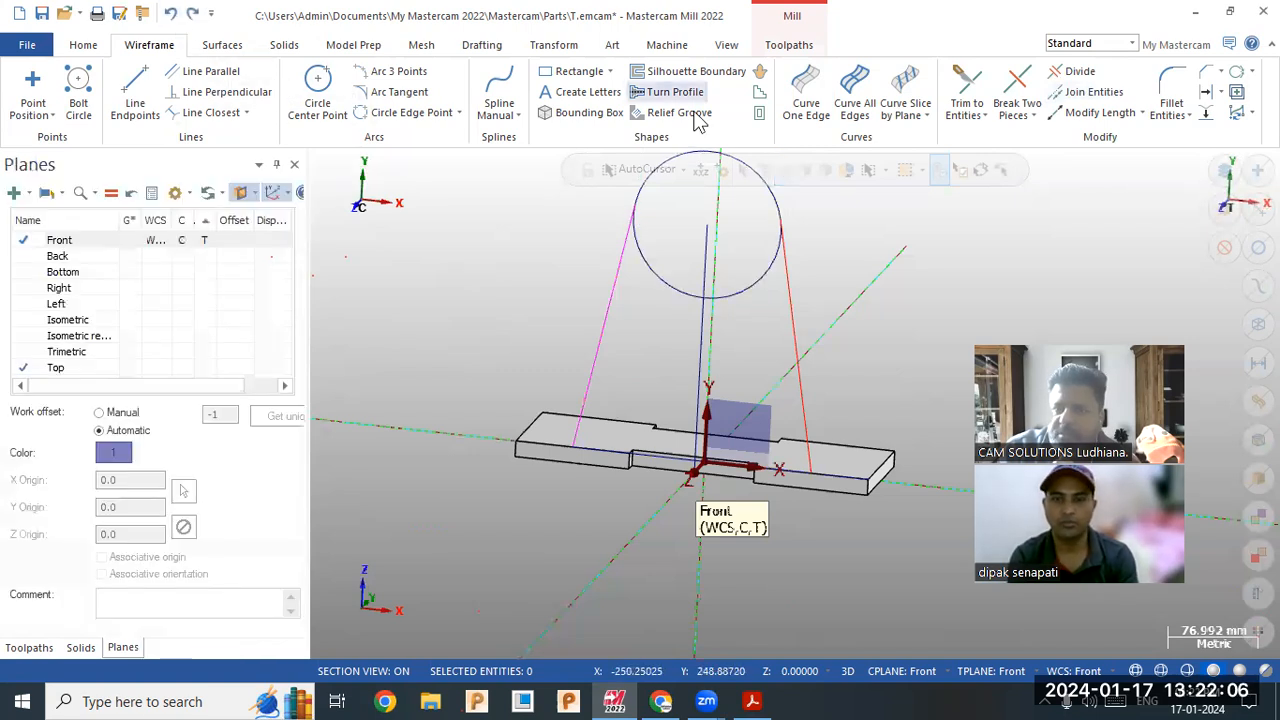
Step: Trim away the circle's upper arc with Divide, keeping the lower arc between the two slanted lines
{"action": "left_click", "coordinate": [784, 192]}
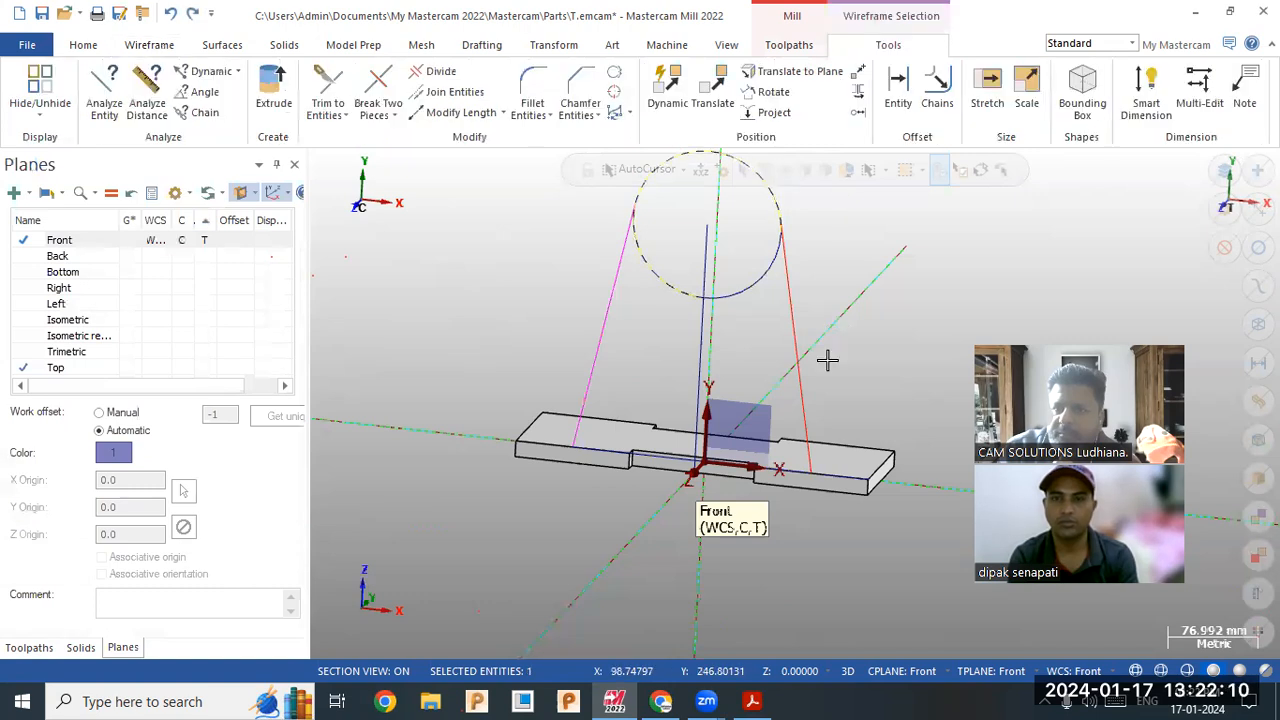
{"action": "left_click", "coordinate": [149, 45]}
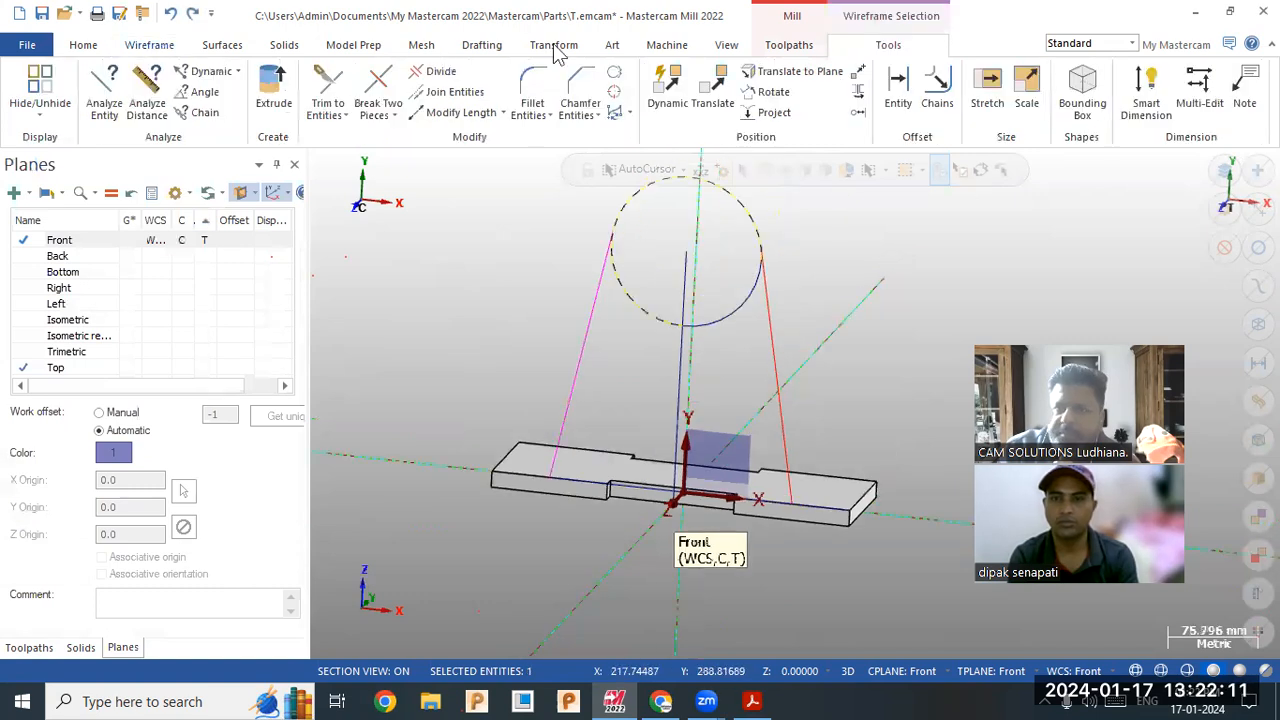
{"action": "left_click", "coordinate": [1080, 71]}
{"action": "left_click", "coordinate": [753, 210]}
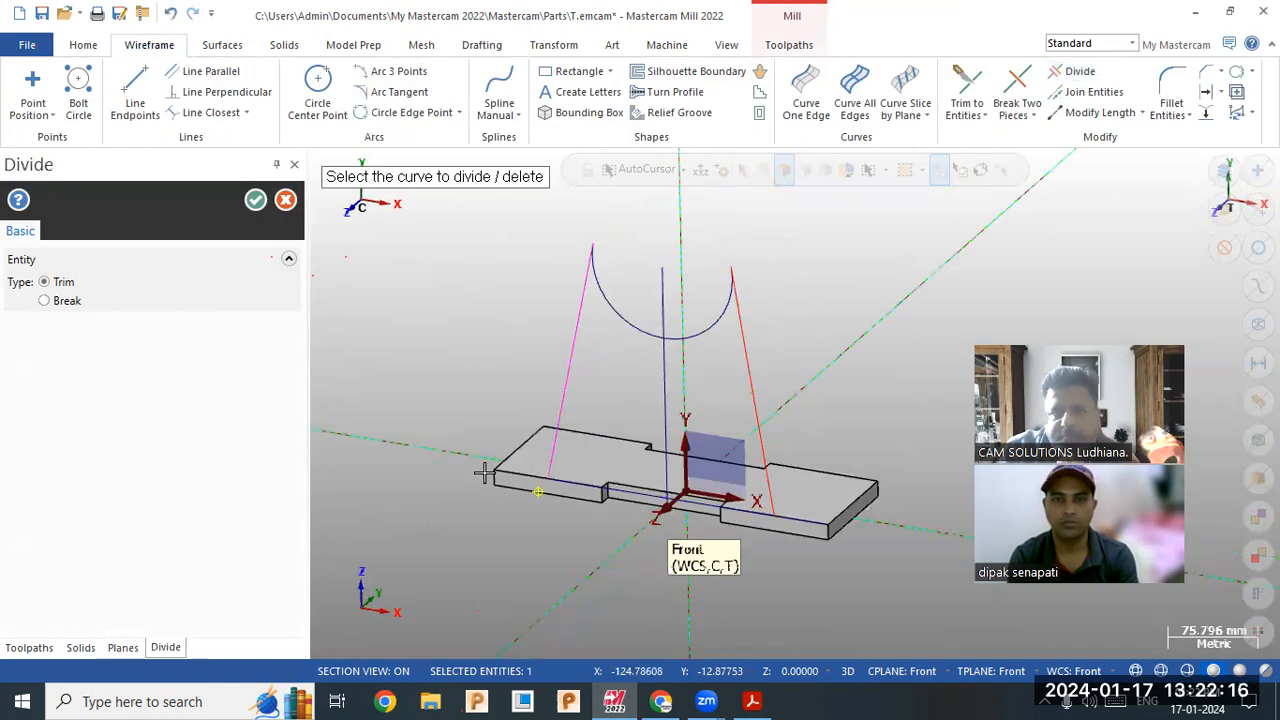
{"action": "scroll", "coordinate": [484, 473], "scroll_direction": "down", "scroll_amount": 1}
{"action": "key", "text": "Escape"}
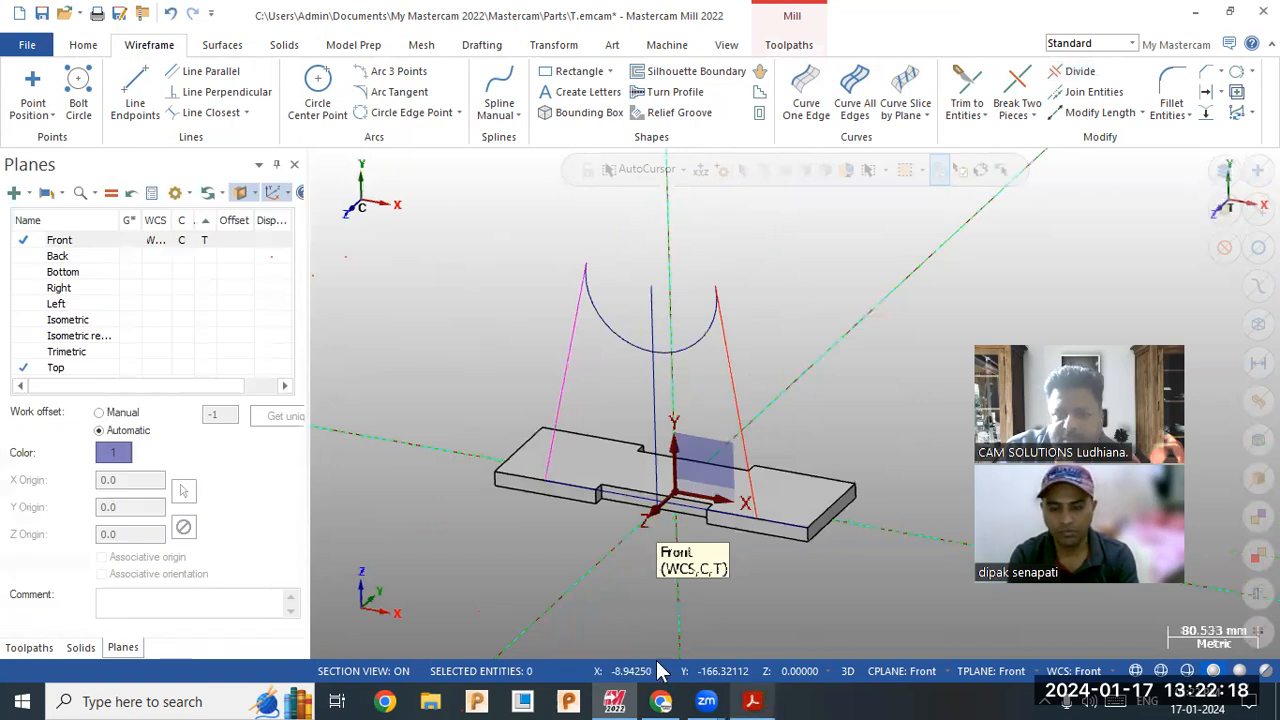
Step: Consult the 3d.pdf drawing and offset copies of both slanted lines 25 mm inward
{"action": "key", "text": "alt+Tab"}
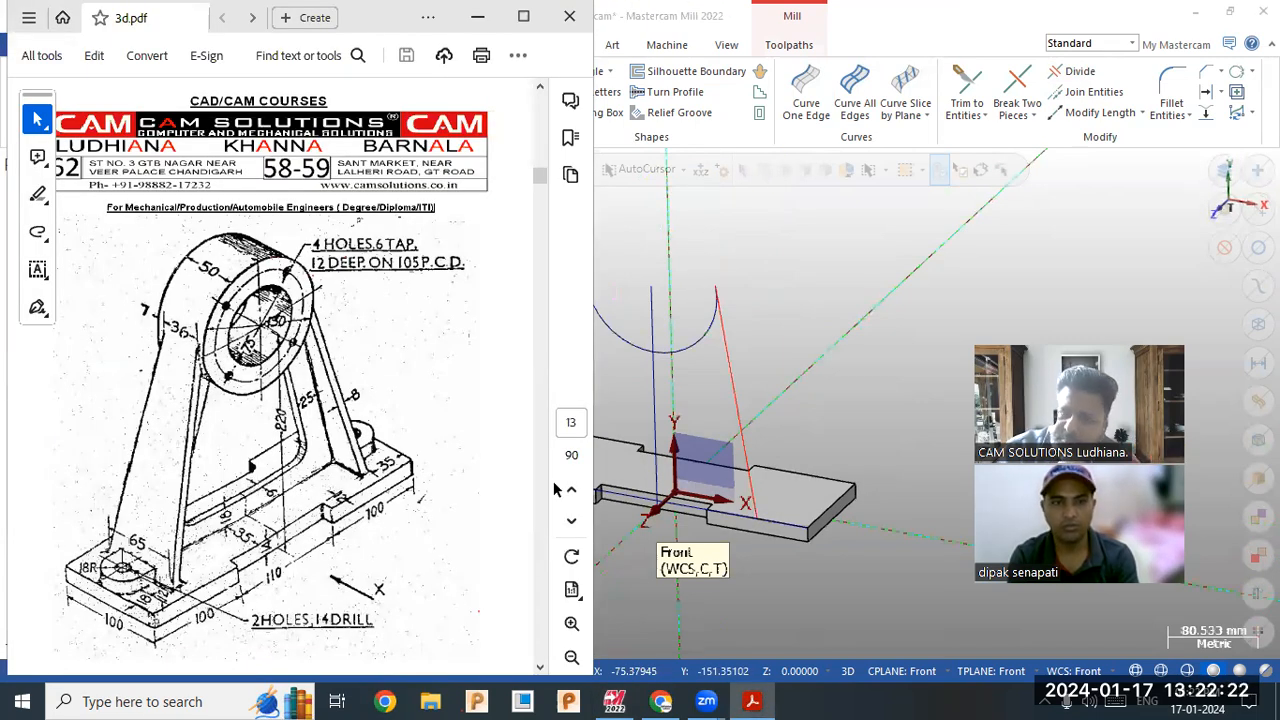
{"action": "left_click", "coordinate": [805, 372]}
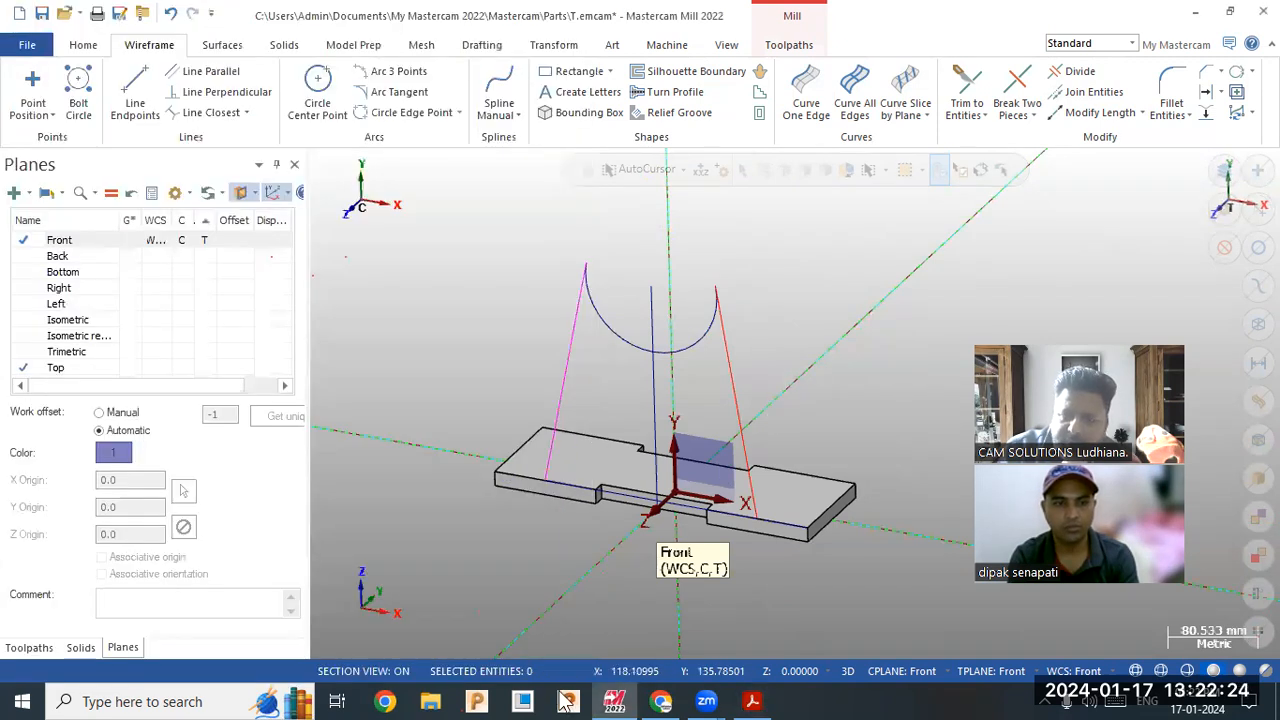
{"action": "left_click", "coordinate": [753, 701]}
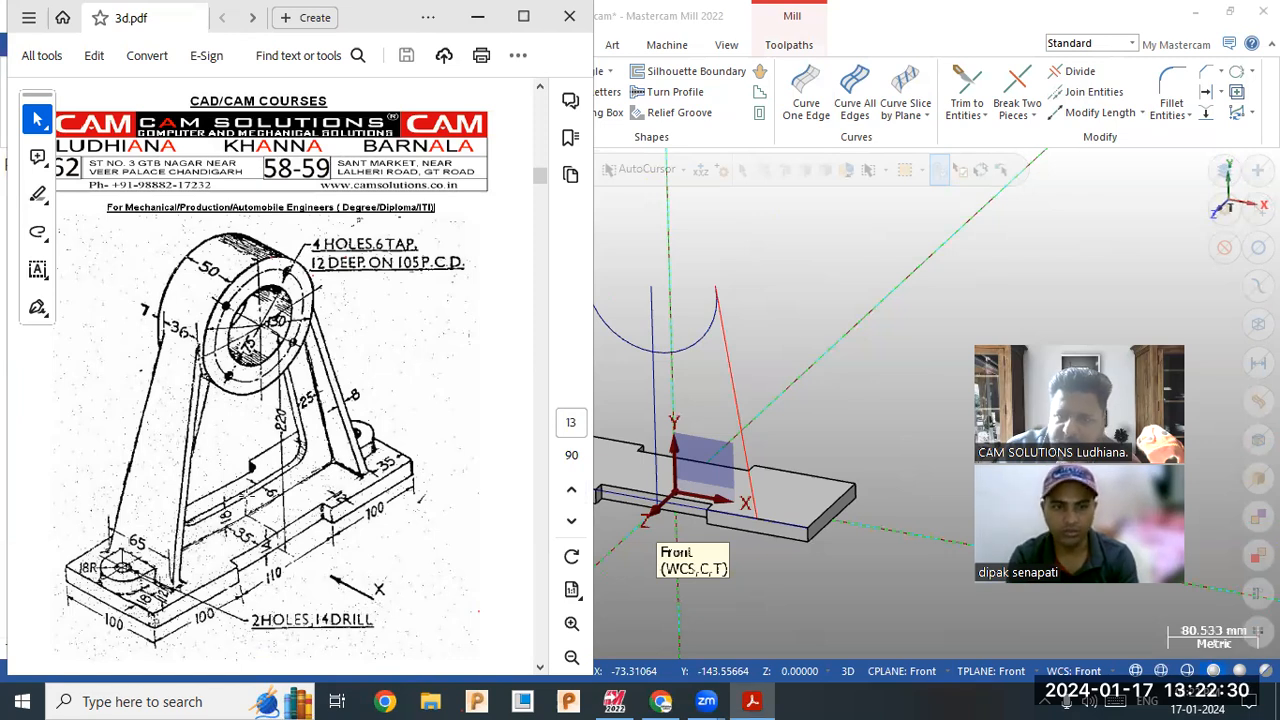
{"action": "left_click", "coordinate": [625, 428]}
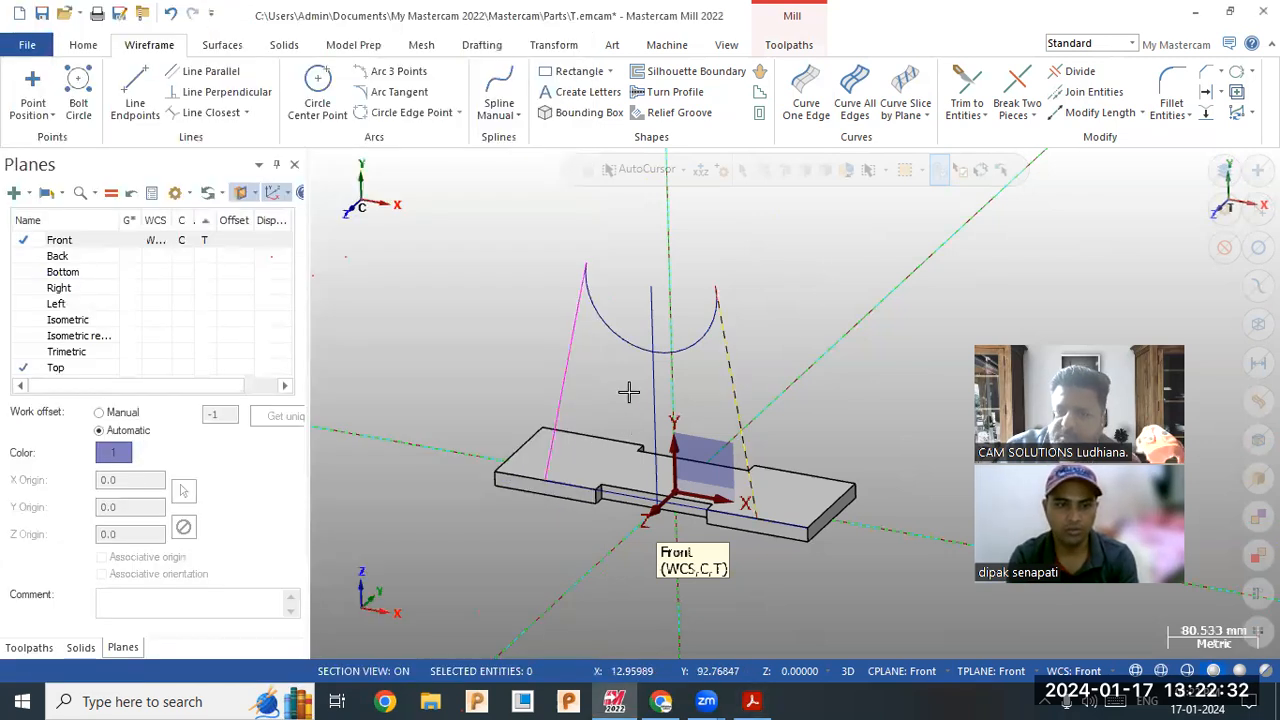
{"action": "scroll", "coordinate": [628, 392], "scroll_direction": "up", "scroll_amount": 1}
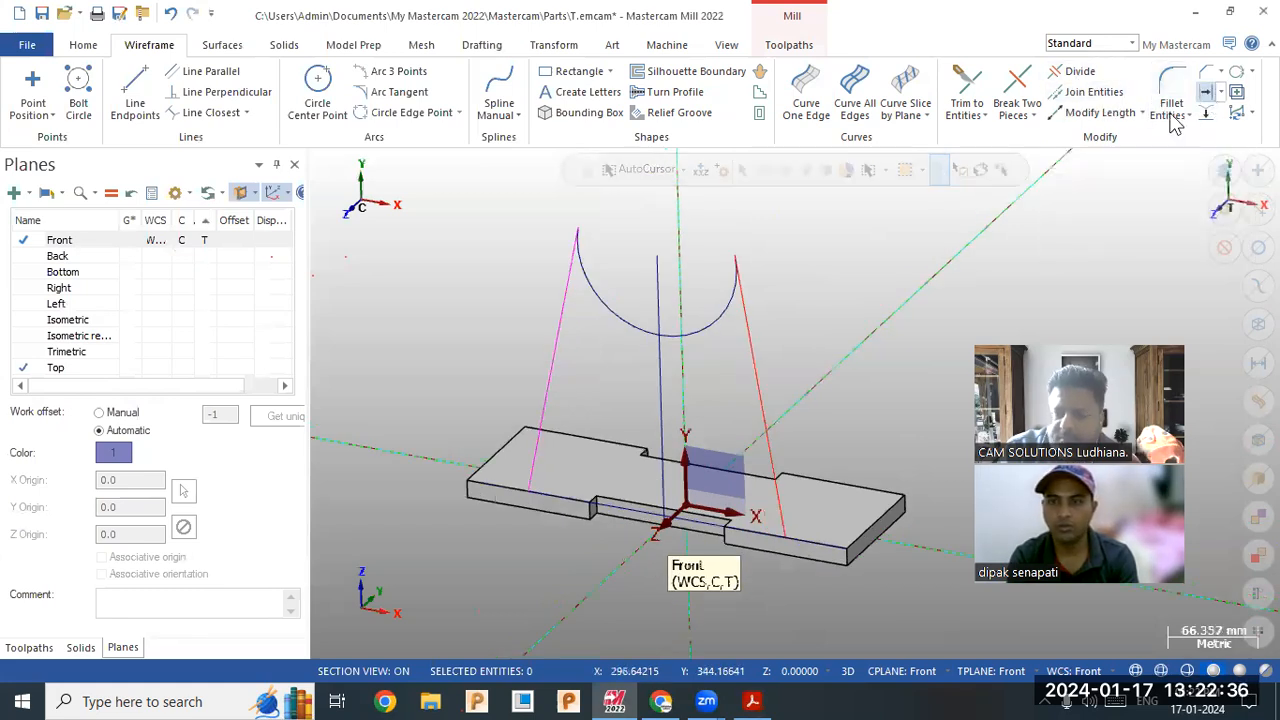
{"action": "left_click", "coordinate": [1205, 91]}
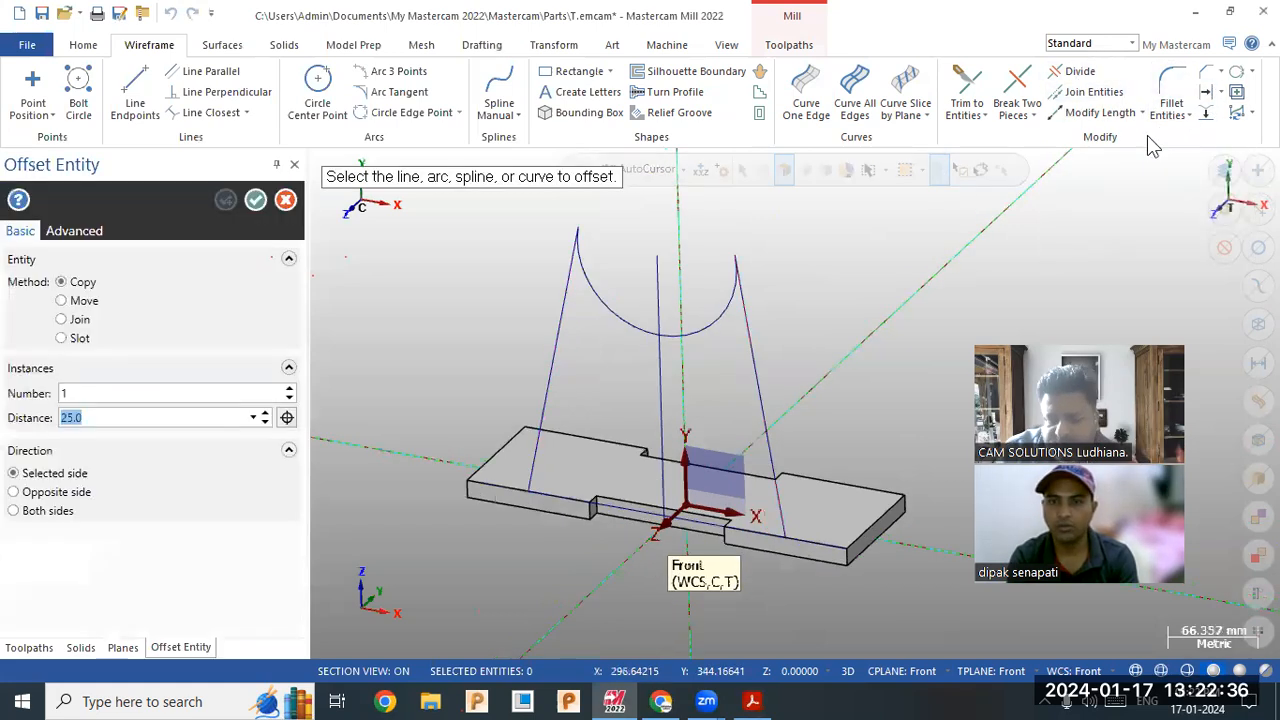
{"action": "left_click", "coordinate": [766, 366]}
{"action": "left_click", "coordinate": [690, 371]}
{"action": "left_click", "coordinate": [548, 364]}
{"action": "left_click", "coordinate": [583, 391]}
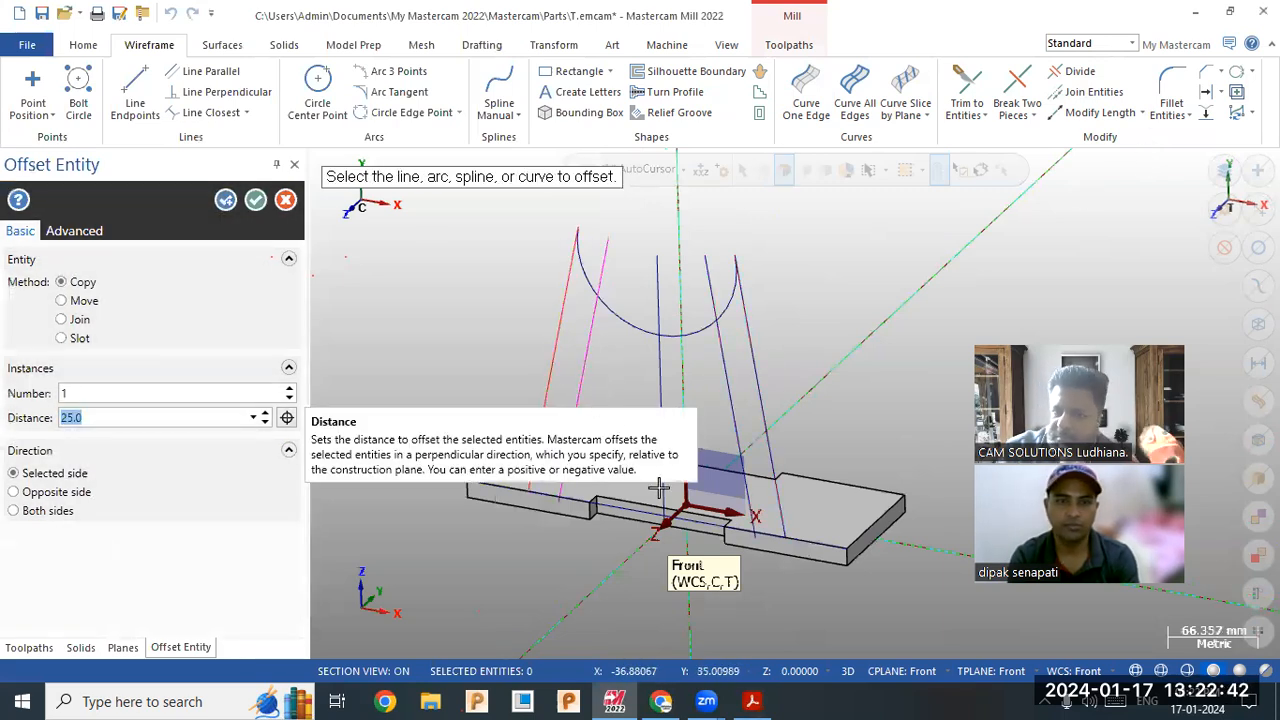
Step: Consult the drawing and offset a copy of the horizontal base line 18 mm upward
{"action": "left_click", "coordinate": [755, 703]}
{"action": "left_click", "coordinate": [755, 703]}
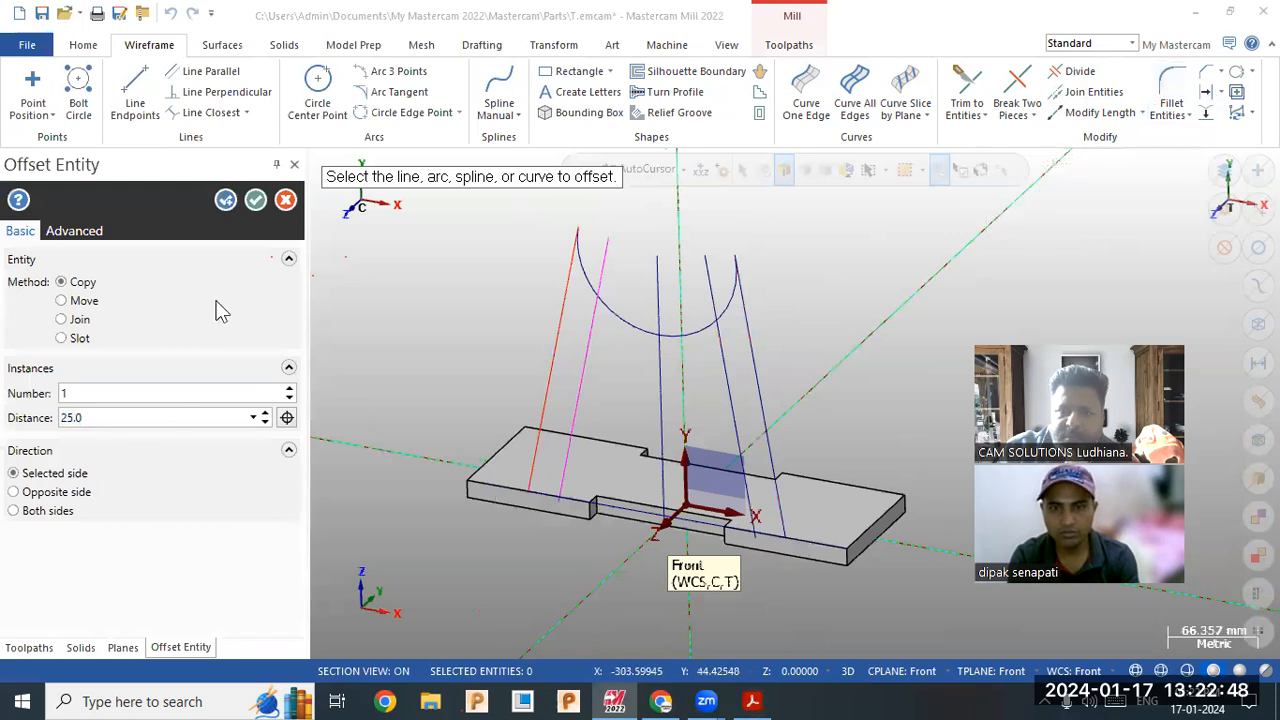
{"action": "left_click", "coordinate": [226, 201]}
{"action": "type", "text": "18"}
{"action": "key", "text": "Return"}
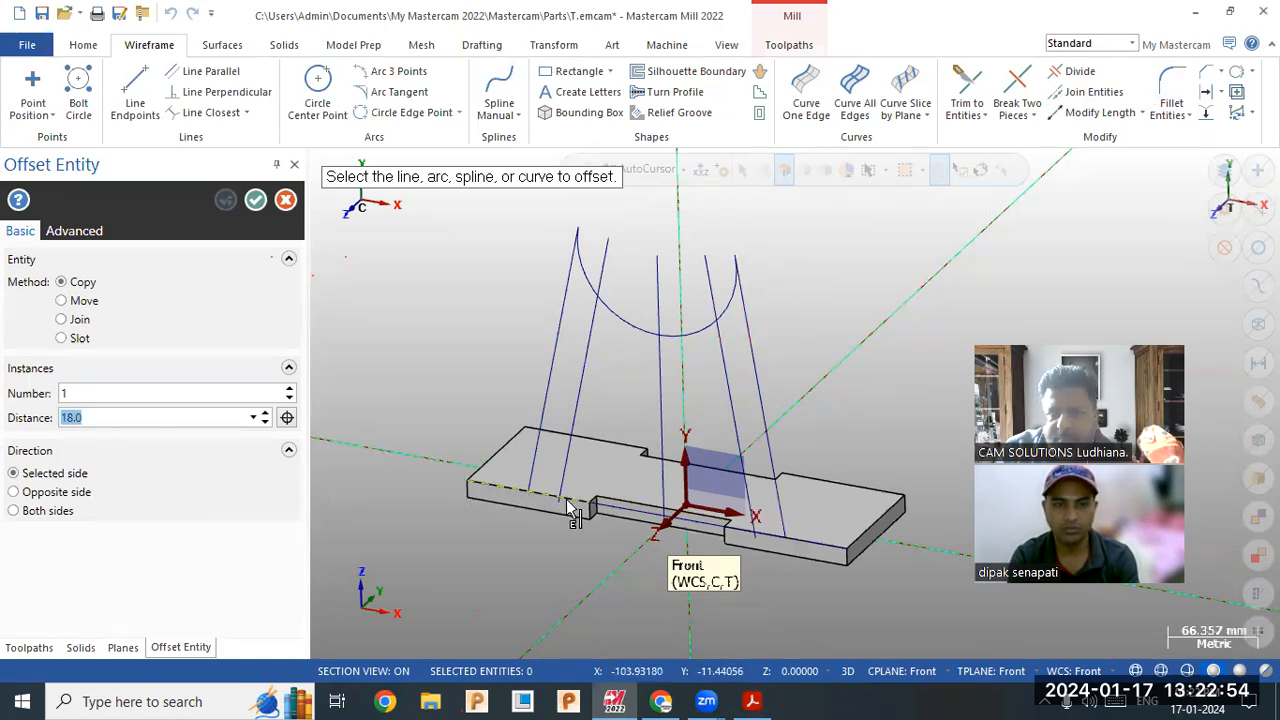
{"action": "middle_click_drag", "start_coordinate": [597, 557], "coordinate": [737, 476]}
{"action": "left_click", "coordinate": [737, 478]}
{"action": "left_click", "coordinate": [736, 436]}
{"action": "mouse_move", "coordinate": [691, 386]}
{"action": "middle_mouse_down"}
{"action": "mouse_move", "coordinate": [674, 411]}
{"action": "mouse_move", "coordinate": [700, 380]}
{"action": "middle_mouse_up"}
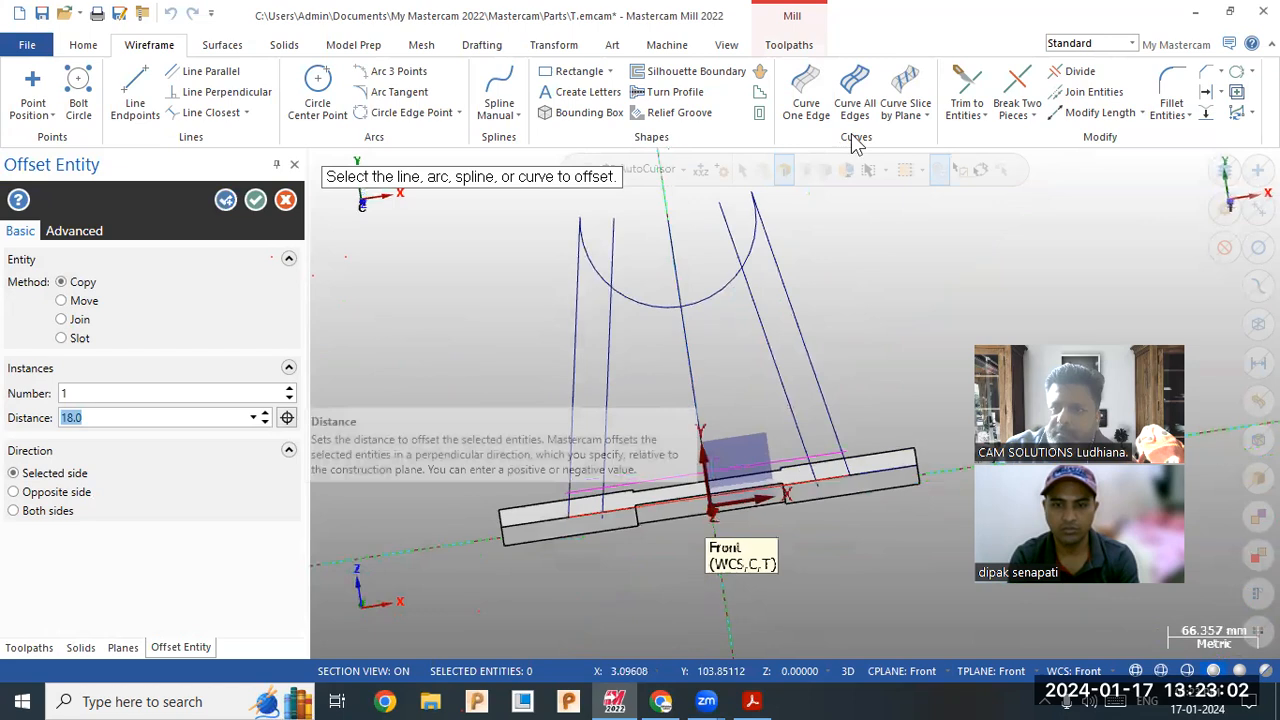
{"action": "left_click", "coordinate": [1075, 74]}
{"action": "left_click", "coordinate": [967, 88]}
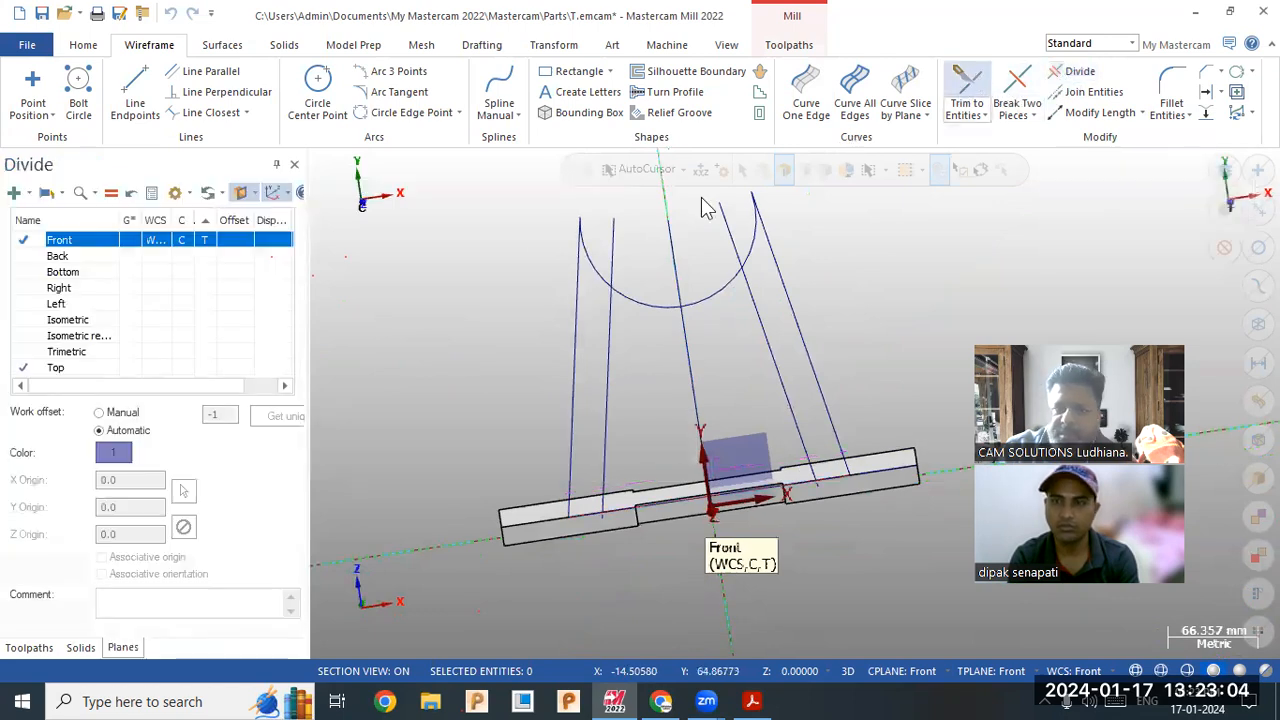
{"action": "left_click", "coordinate": [104, 360]}
{"action": "left_click", "coordinate": [610, 445]}
{"action": "key", "text": "Escape"}
{"action": "key", "text": "Escape"}
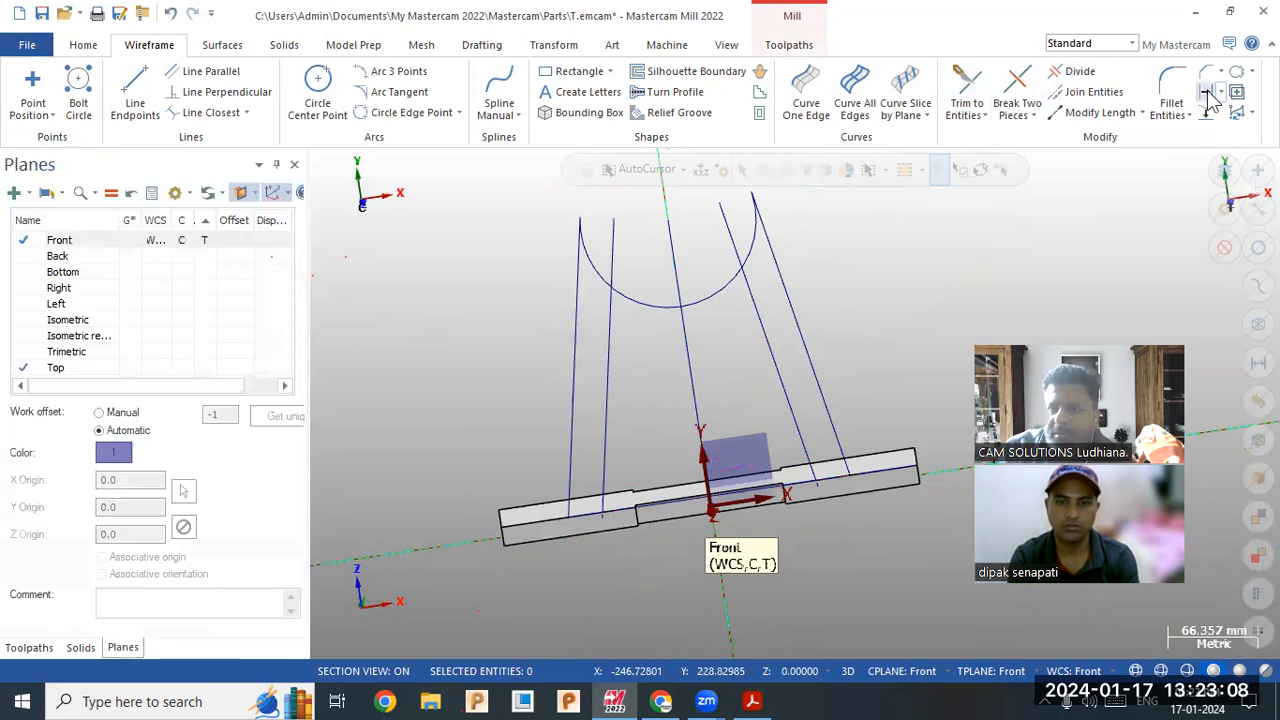
Step: Offset a copy of the line along the base plate's front edge 18 mm upward again
{"action": "left_click", "coordinate": [1206, 91]}
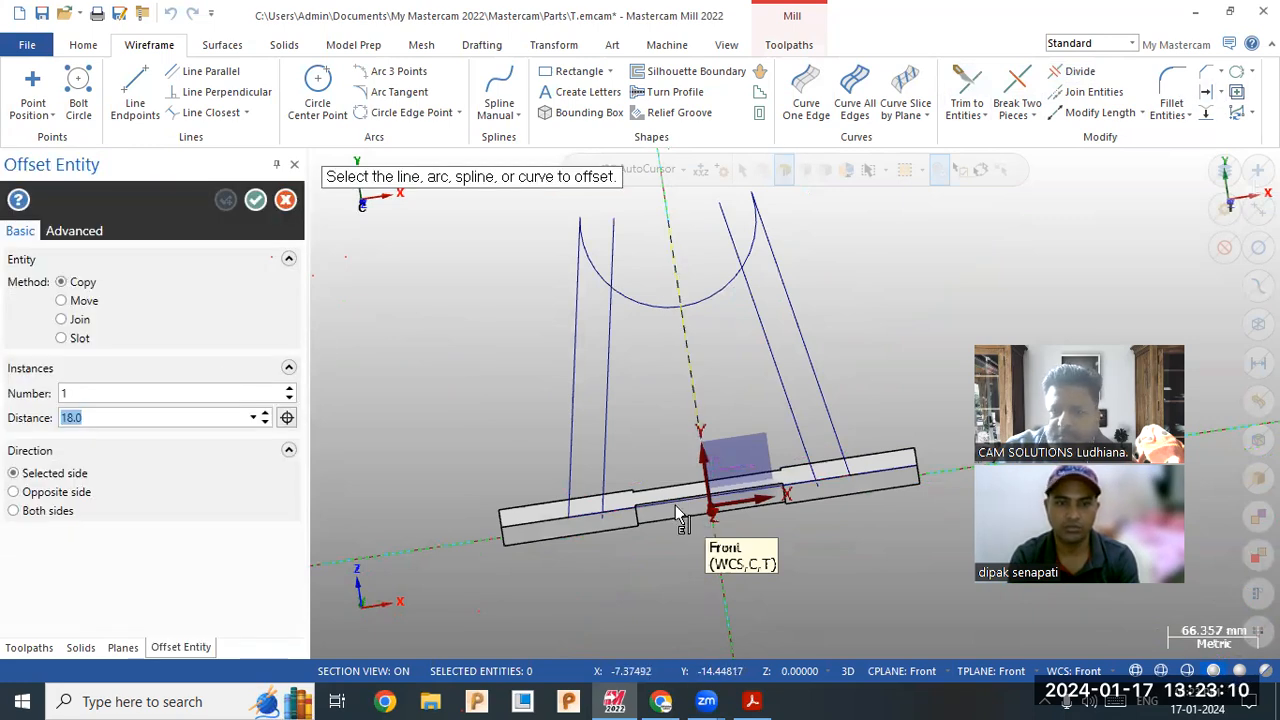
{"action": "middle_click_drag", "start_coordinate": [669, 501], "coordinate": [636, 546]}
{"action": "middle_click_drag", "start_coordinate": [689, 609], "coordinate": [685, 621]}
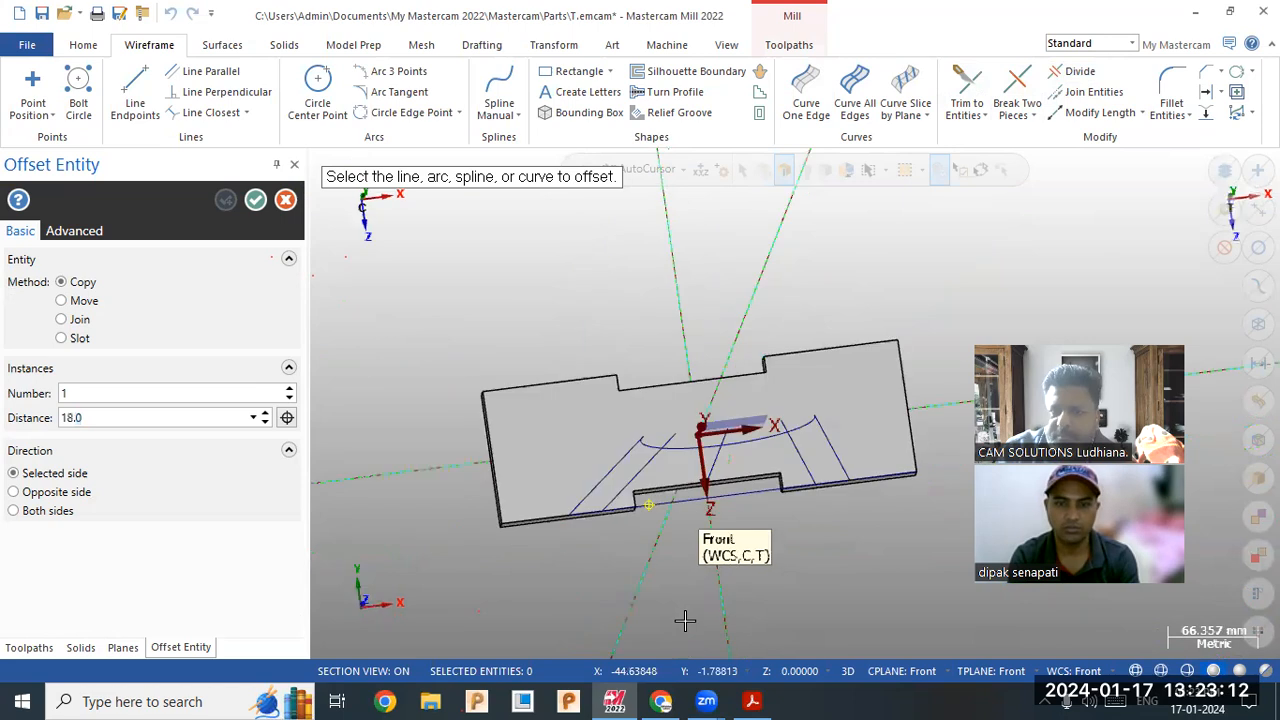
{"action": "middle_click_drag", "start_coordinate": [690, 518], "coordinate": [666, 476]}
{"action": "left_click", "coordinate": [674, 497]}
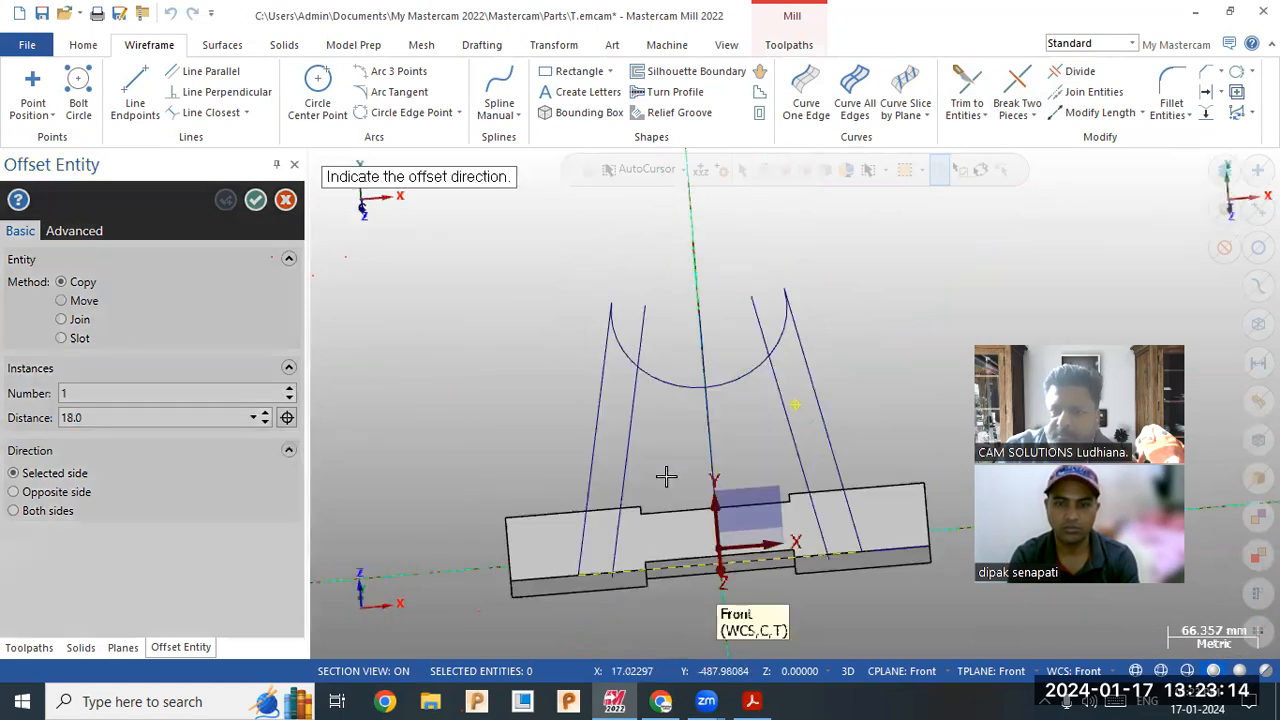
{"action": "left_click", "coordinate": [666, 448]}
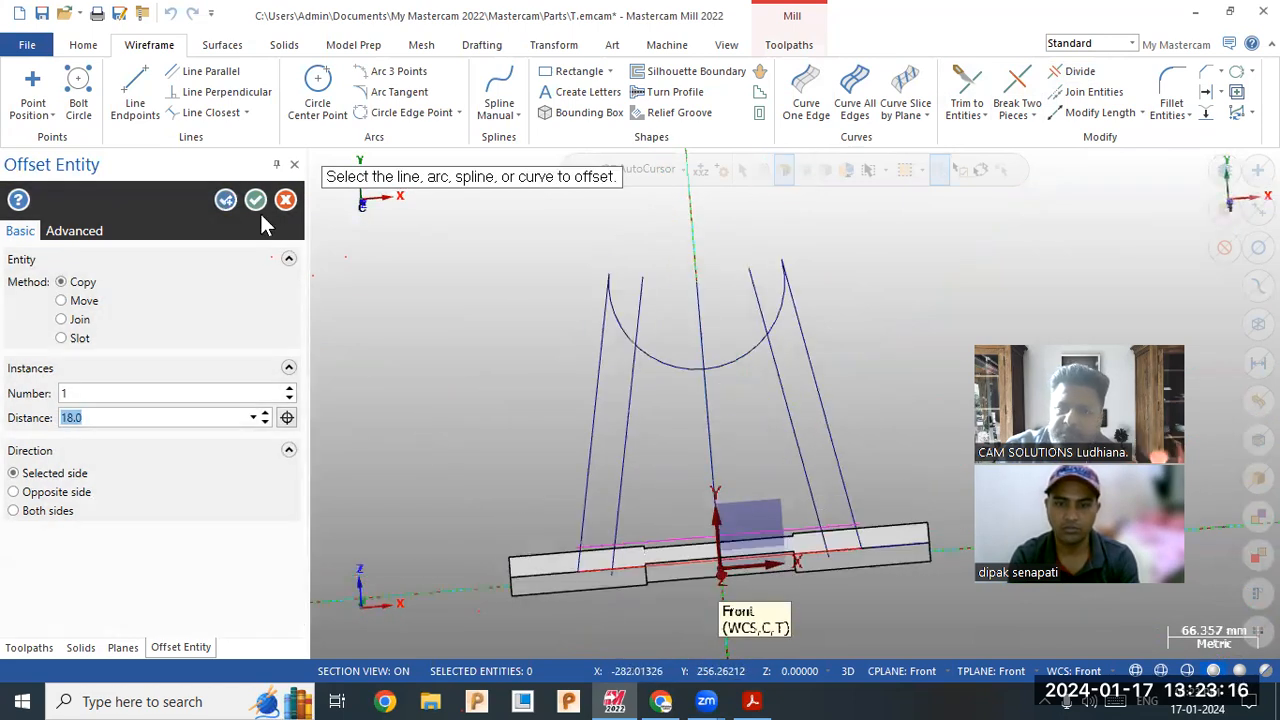
{"action": "left_click", "coordinate": [286, 200]}
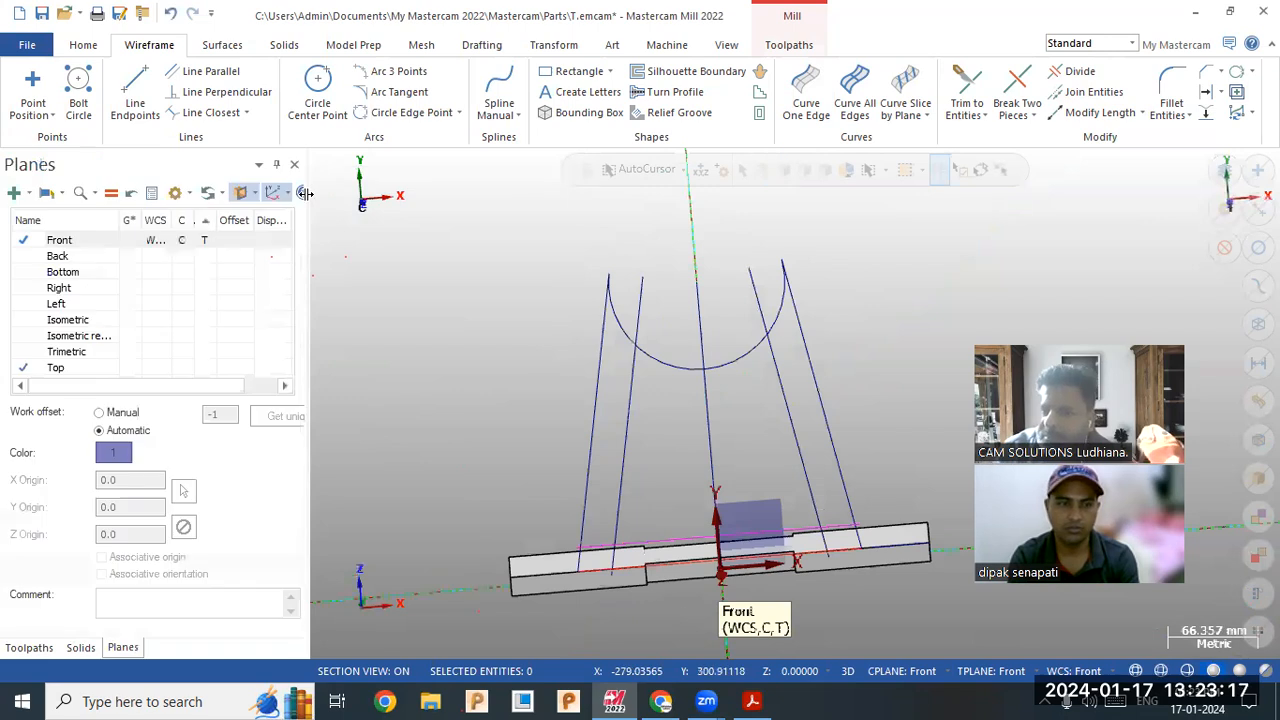
Step: Try to trim the inner slanted line and the 18 mm offset line to each other using the Trim 2 entities method
{"action": "left_click", "coordinate": [1074, 72]}
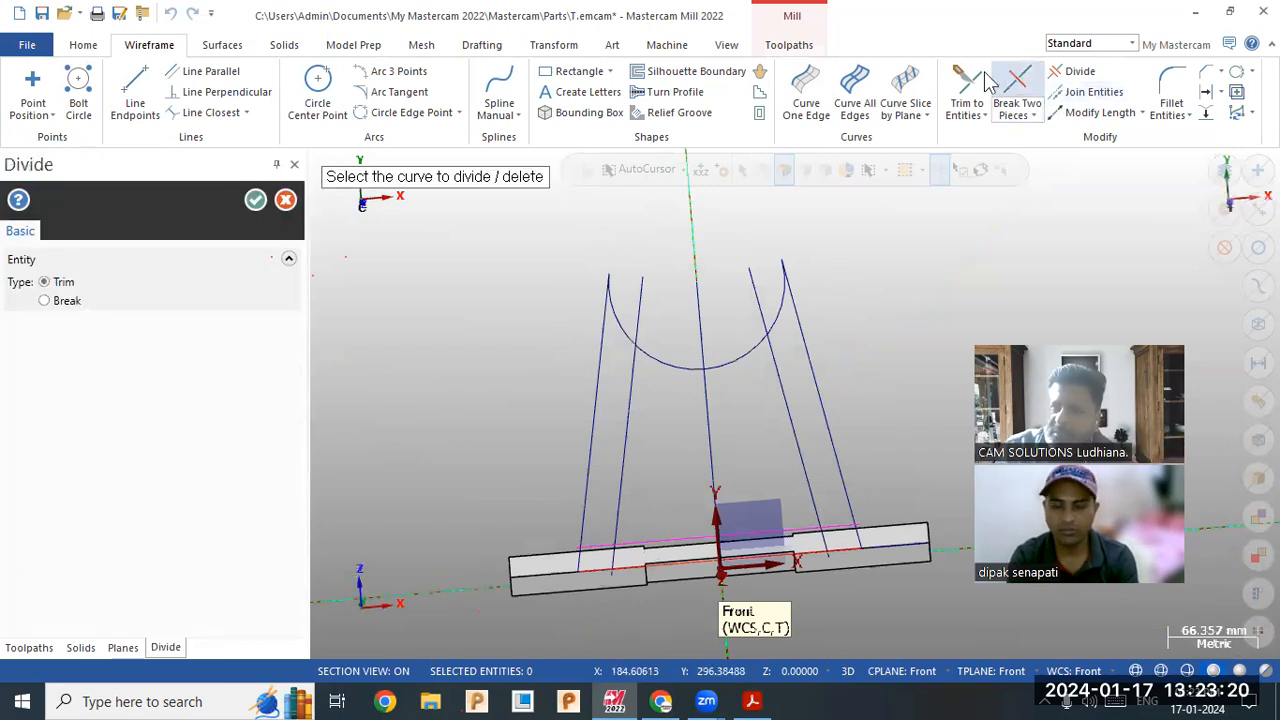
{"action": "left_click", "coordinate": [962, 92]}
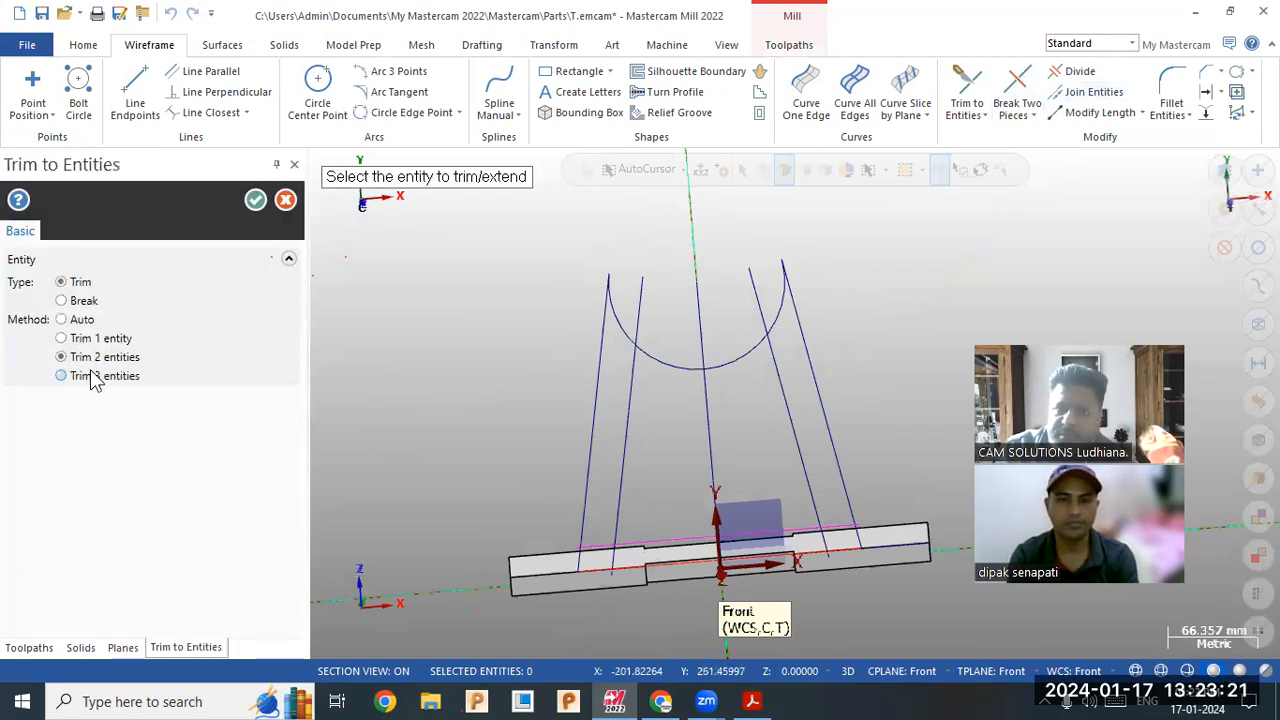
{"action": "left_click", "coordinate": [623, 502]}
{"action": "left_click", "coordinate": [733, 393]}
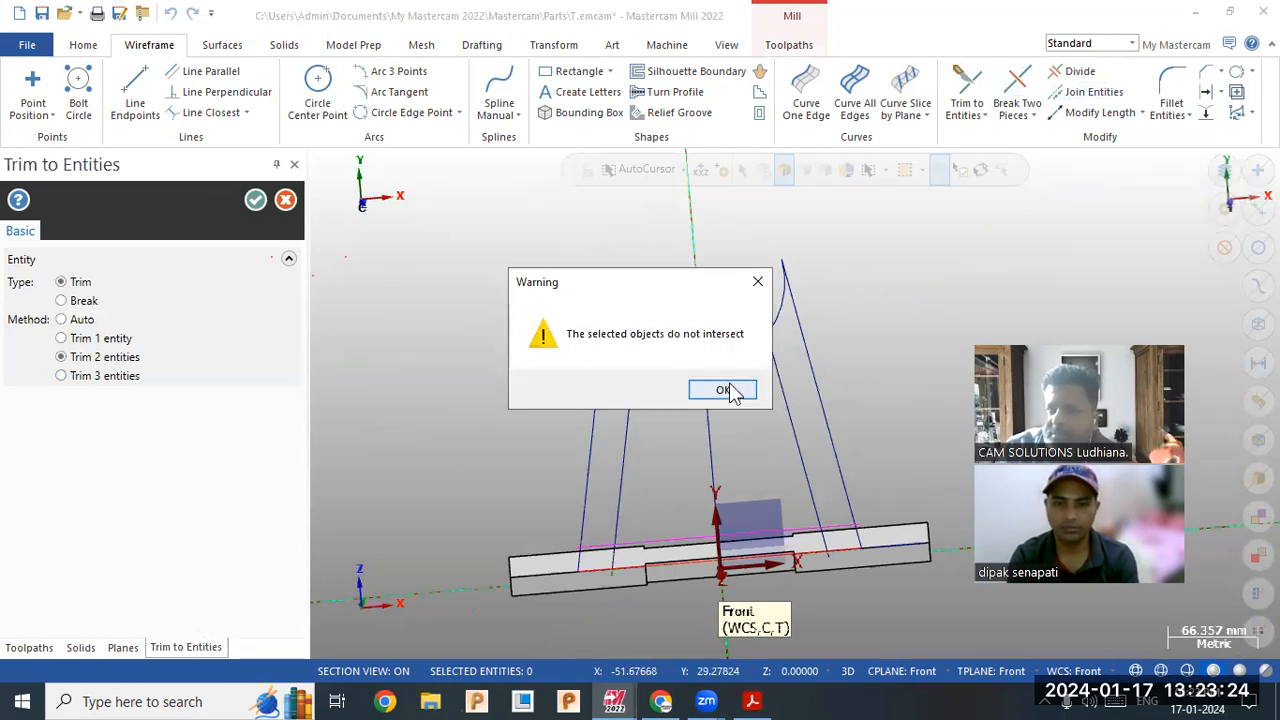
{"action": "key", "text": "Return"}
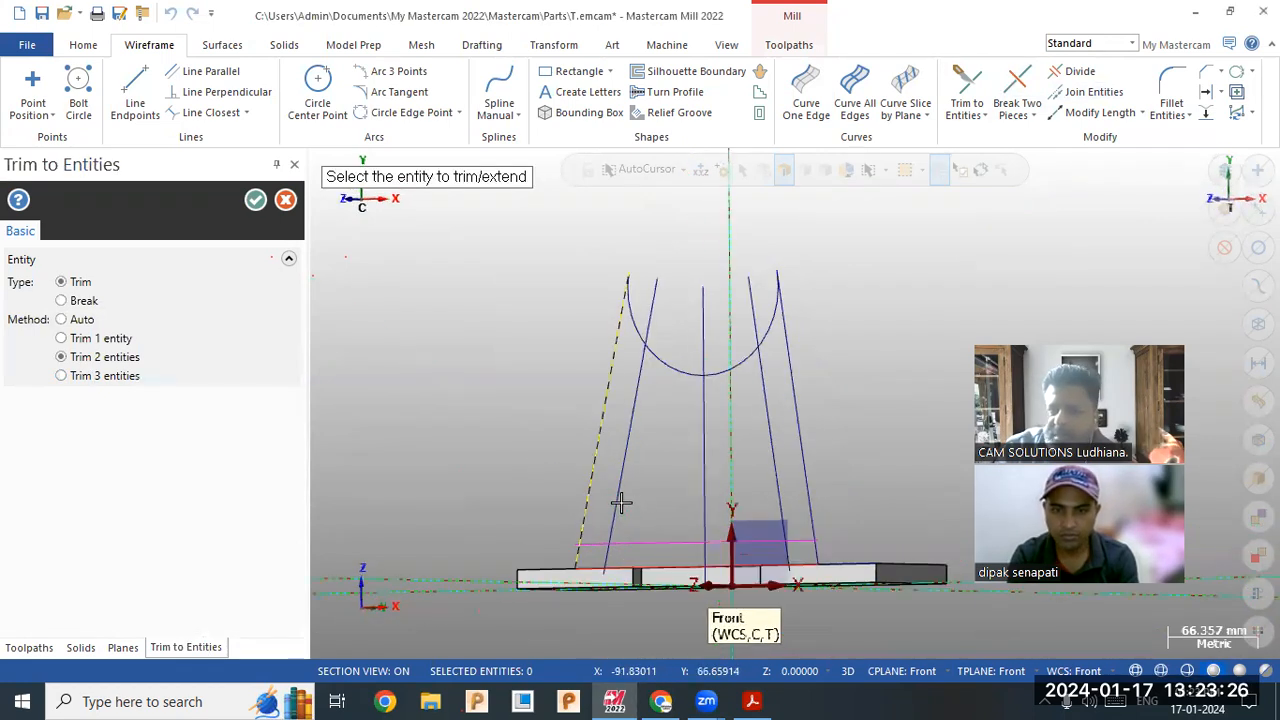
{"action": "left_click", "coordinate": [619, 503]}
{"action": "left_click", "coordinate": [644, 522]}
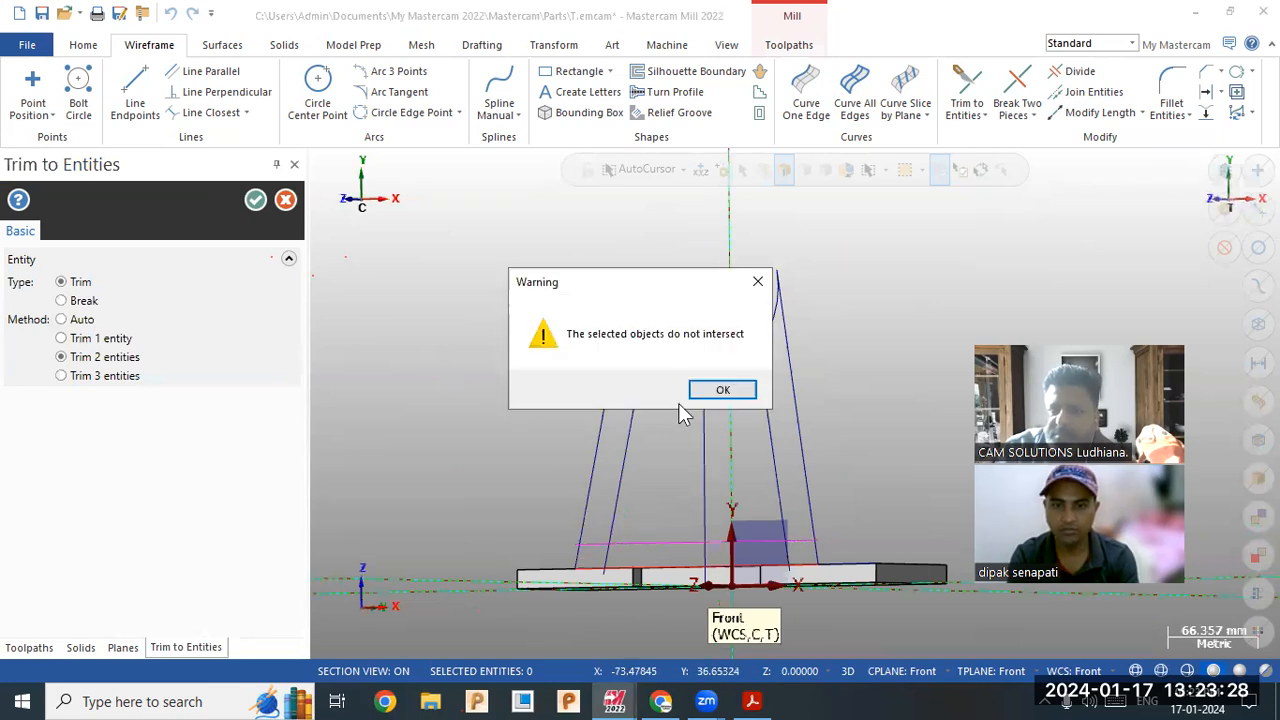
{"action": "left_click", "coordinate": [718, 389]}
{"action": "middle_click_drag", "start_coordinate": [590, 487], "coordinate": [581, 487]}
{"action": "scroll", "coordinate": [785, 597], "scroll_direction": "up", "scroll_amount": 1}
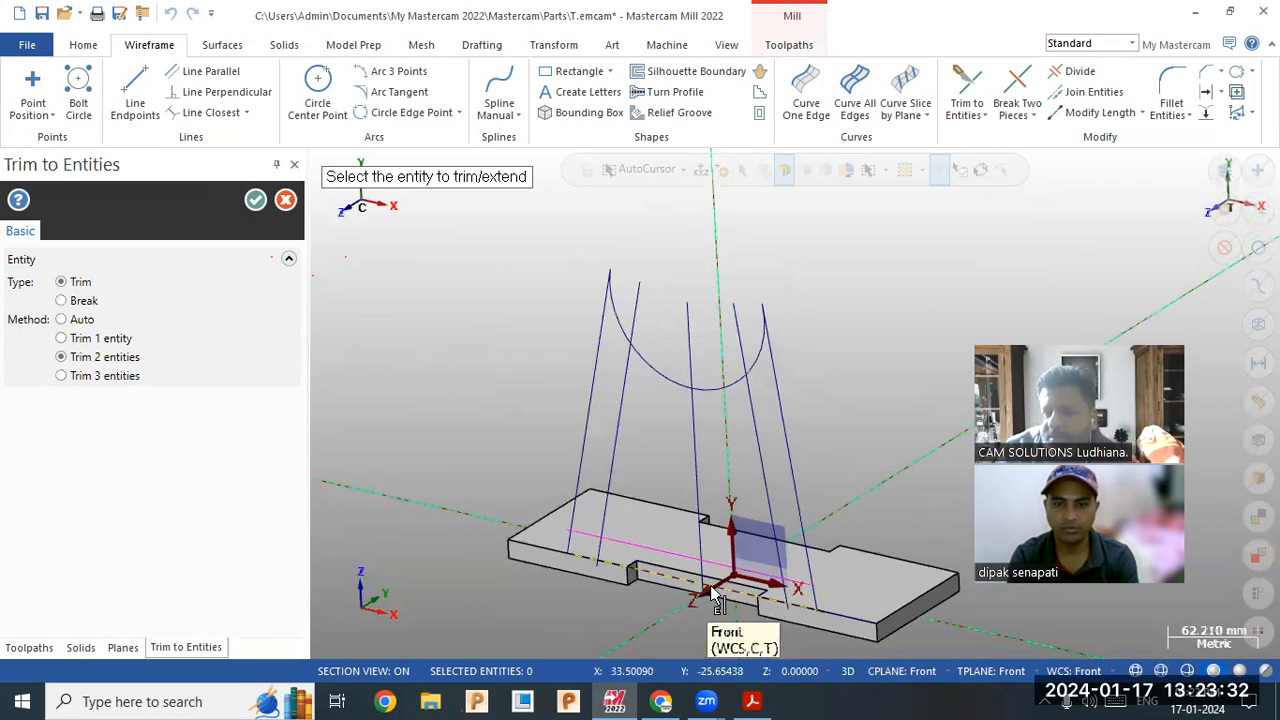
{"action": "scroll", "coordinate": [572, 572], "scroll_direction": "up", "scroll_amount": 1}
{"action": "middle_click_drag", "start_coordinate": [596, 568], "coordinate": [590, 523]}
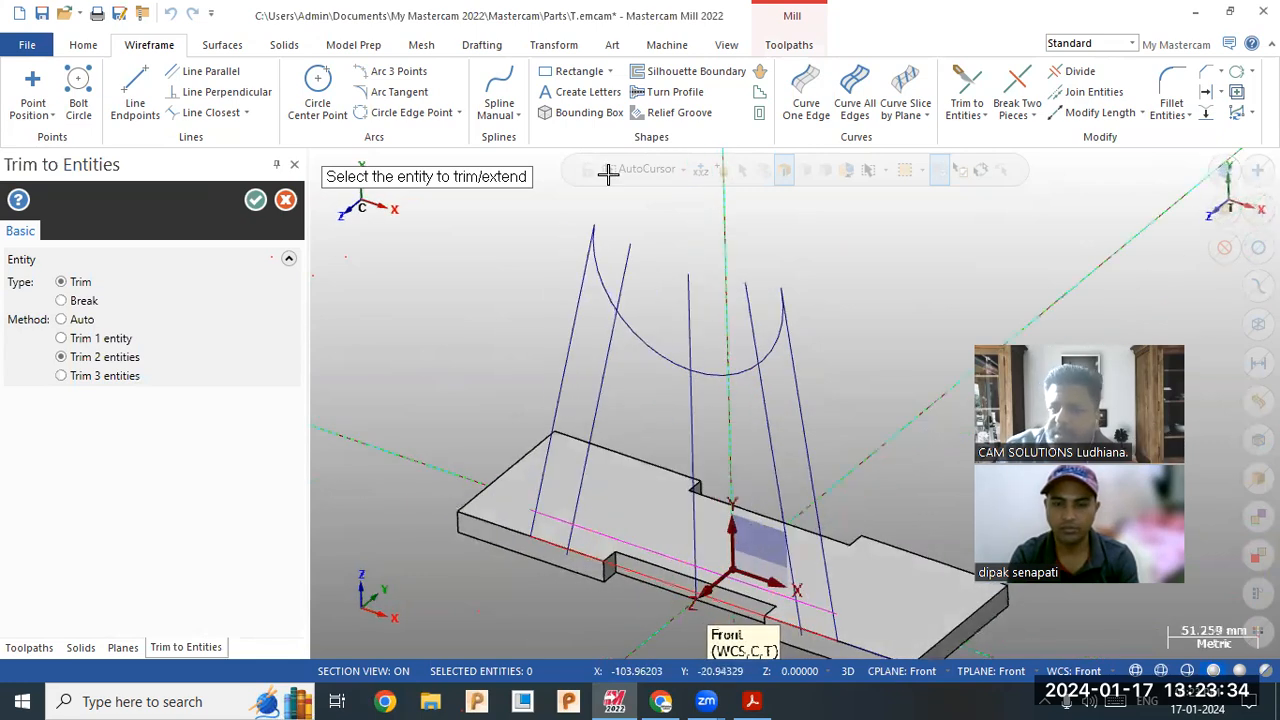
{"action": "left_click", "coordinate": [555, 45]}
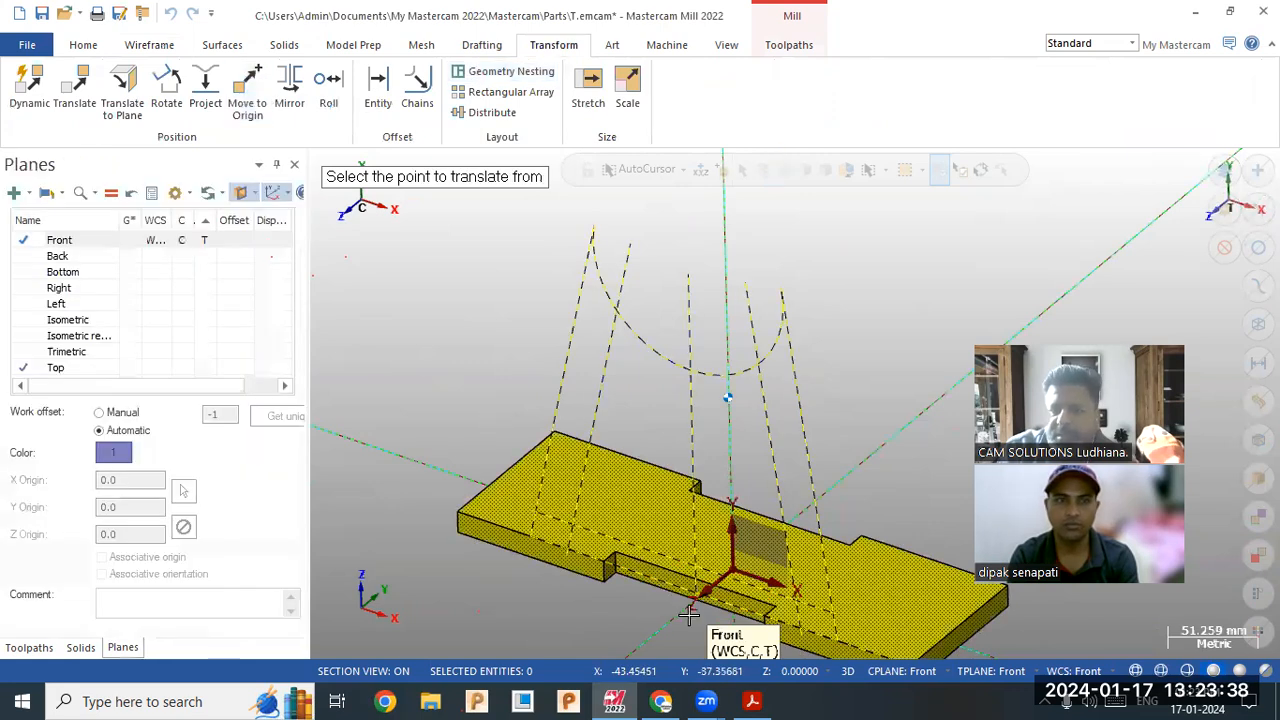
{"action": "mouse_move", "coordinate": [620, 578]}
{"action": "middle_mouse_down"}
{"action": "mouse_move", "coordinate": [604, 615]}
{"action": "mouse_move", "coordinate": [643, 590]}
{"action": "mouse_move", "coordinate": [578, 611]}
{"action": "mouse_move", "coordinate": [546, 640]}
{"action": "mouse_move", "coordinate": [622, 585]}
{"action": "middle_mouse_up"}
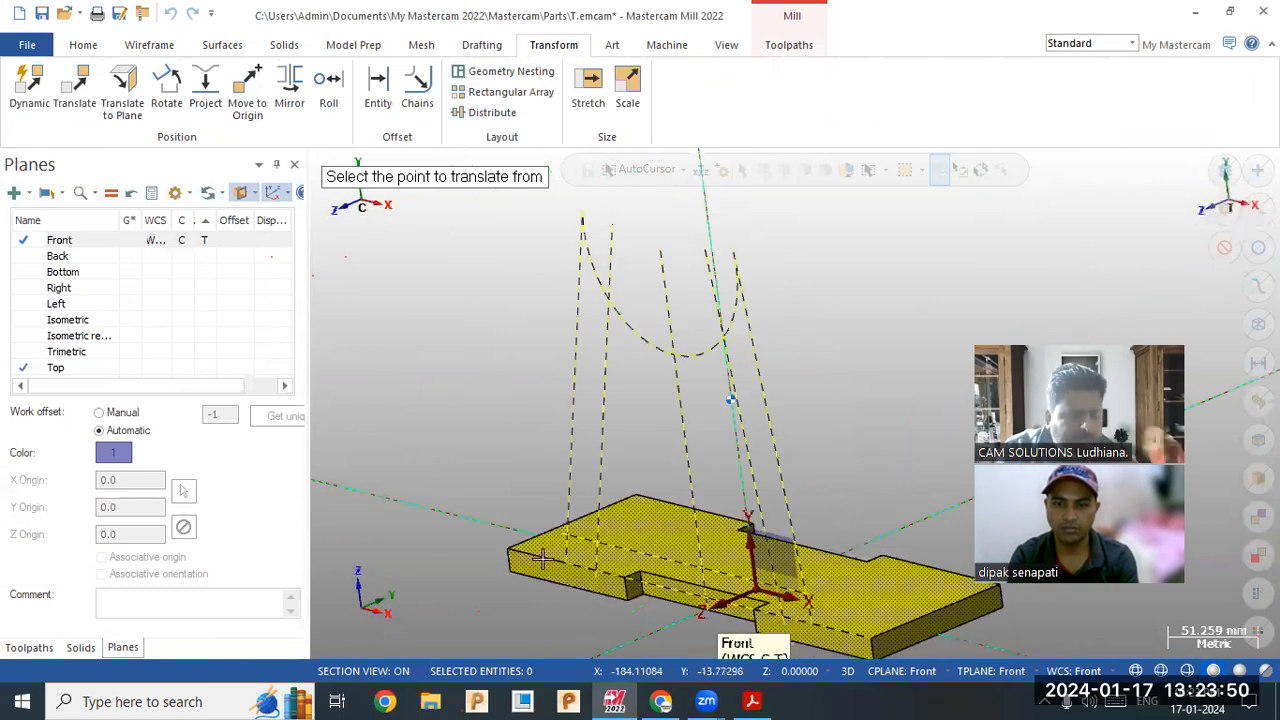
{"action": "key", "text": "Escape"}
Step: Delete all of the upright support's wireframe, including slanted lines, arc, centre line and leftover base lines, keeping only the base plate solid
{"action": "left_click", "coordinate": [566, 477]}
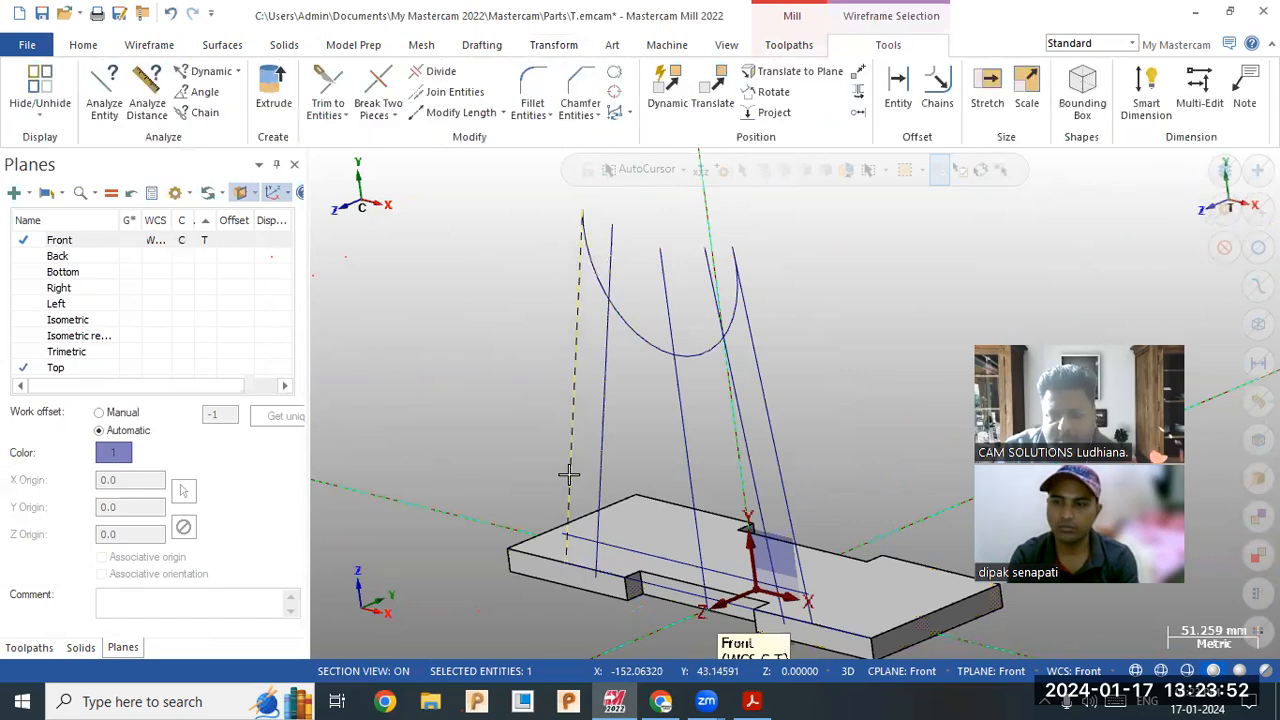
{"action": "key", "text": "Delete"}
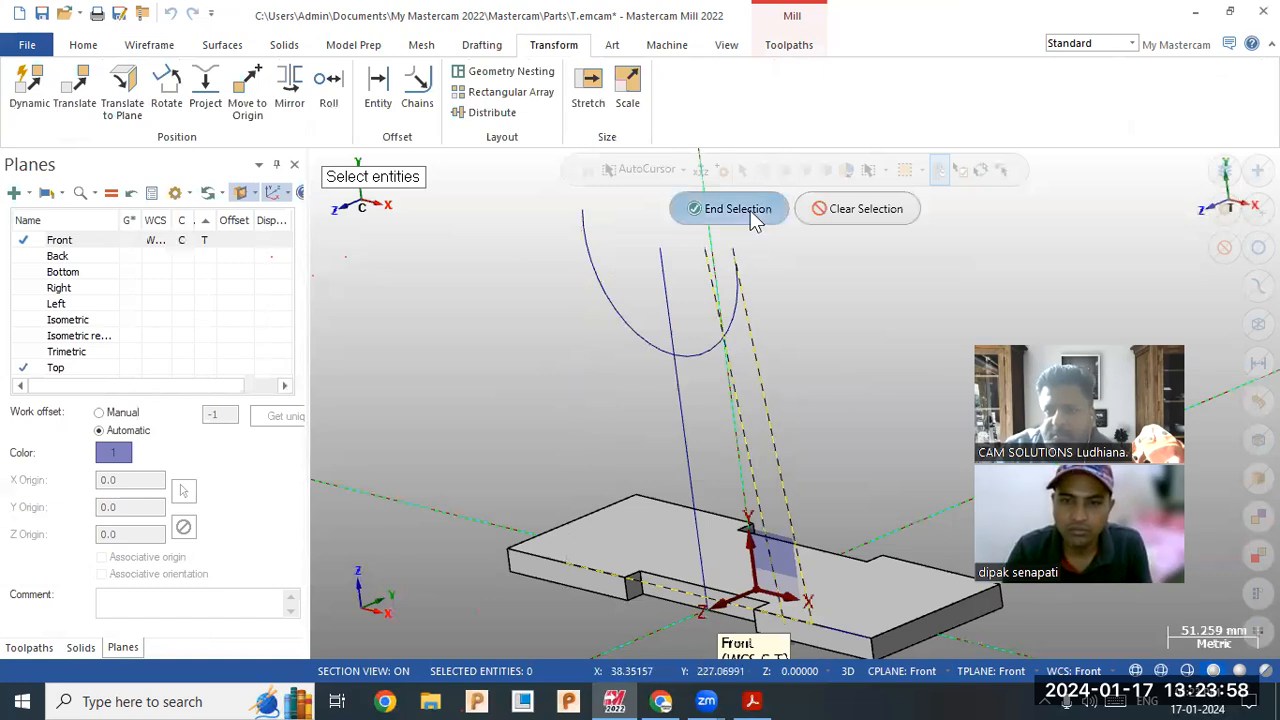
{"action": "key", "text": "Escape"}
{"action": "middle_click_drag", "start_coordinate": [686, 397], "coordinate": [813, 371]}
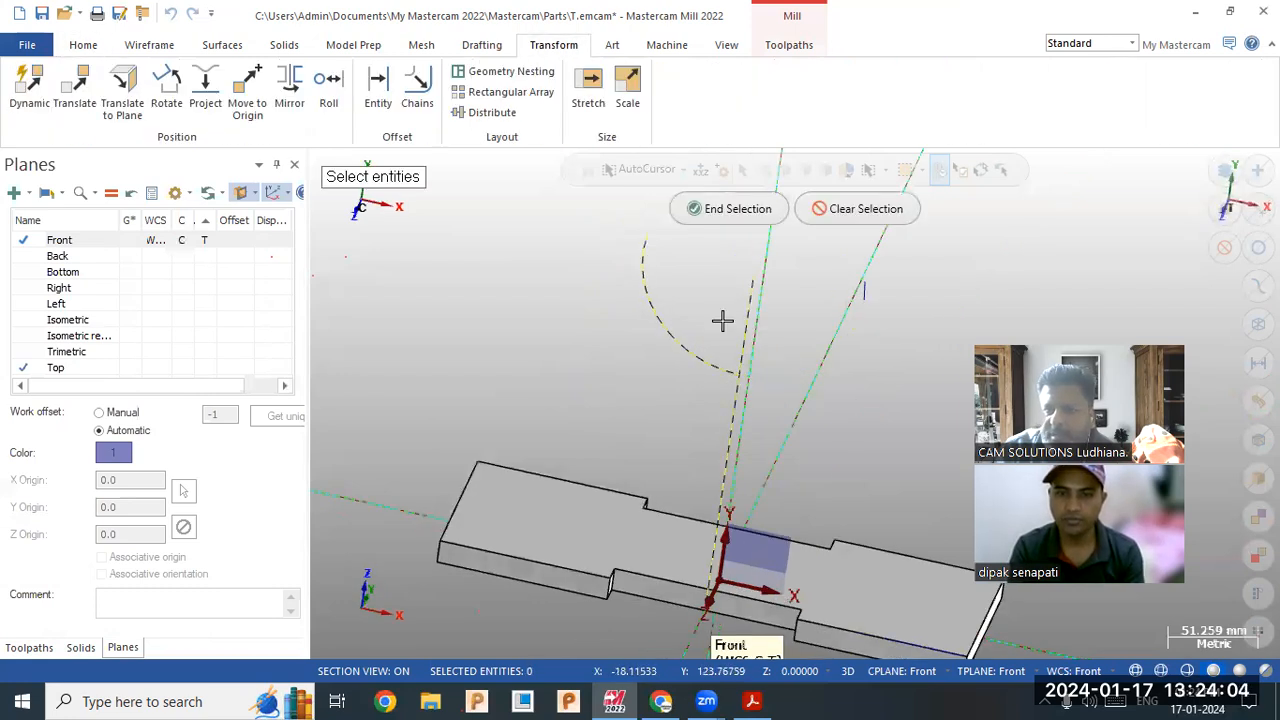
{"action": "left_click", "coordinate": [732, 220]}
{"action": "mouse_move", "coordinate": [596, 348]}
{"action": "middle_mouse_down"}
{"action": "mouse_move", "coordinate": [744, 321]}
{"action": "mouse_move", "coordinate": [610, 352]}
{"action": "middle_mouse_up"}
{"action": "scroll", "coordinate": [734, 410], "scroll_direction": "down", "scroll_amount": 2}
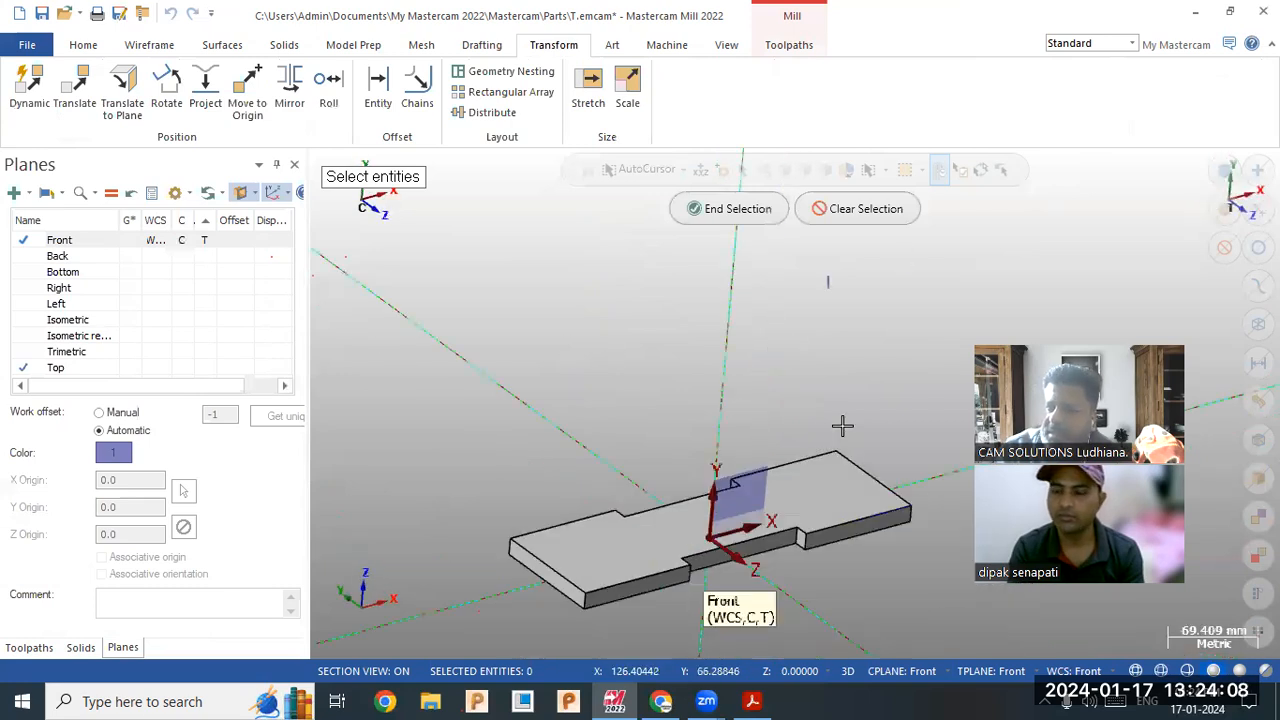
{"action": "left_click_drag", "start_coordinate": [836, 420], "coordinate": [945, 581]}
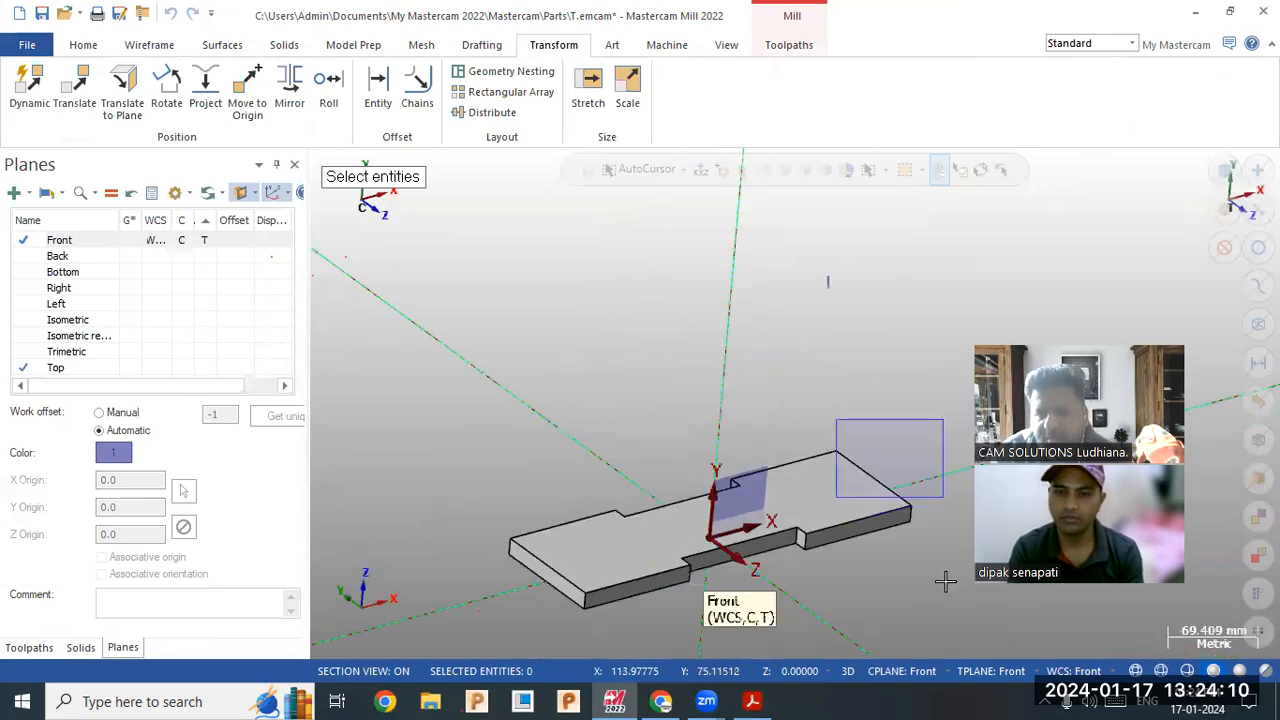
{"action": "left_click_drag", "start_coordinate": [473, 434], "coordinate": [677, 603]}
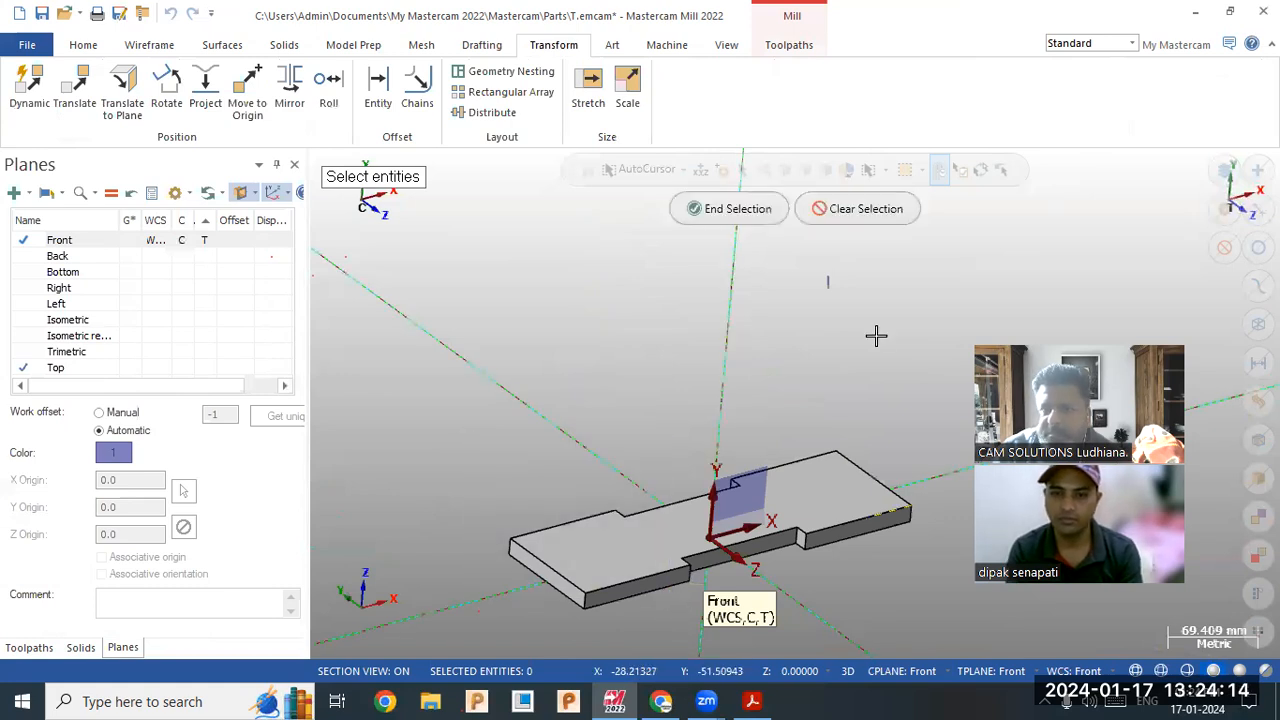
{"action": "left_click", "coordinate": [697, 210]}
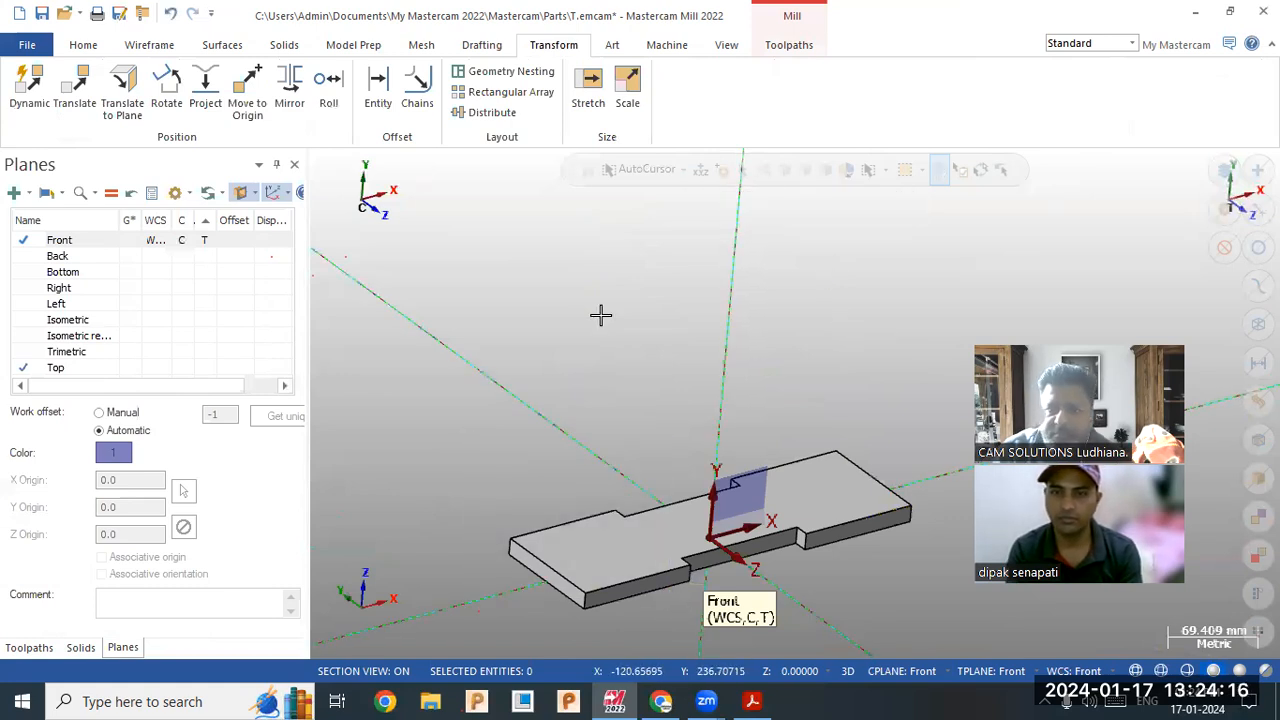
Step: Draw a vertical line about 195 mm long upward from the origin
{"action": "middle_click_drag", "start_coordinate": [574, 362], "coordinate": [600, 372]}
{"action": "middle_click_drag", "start_coordinate": [105, 63], "coordinate": [142, 52]}
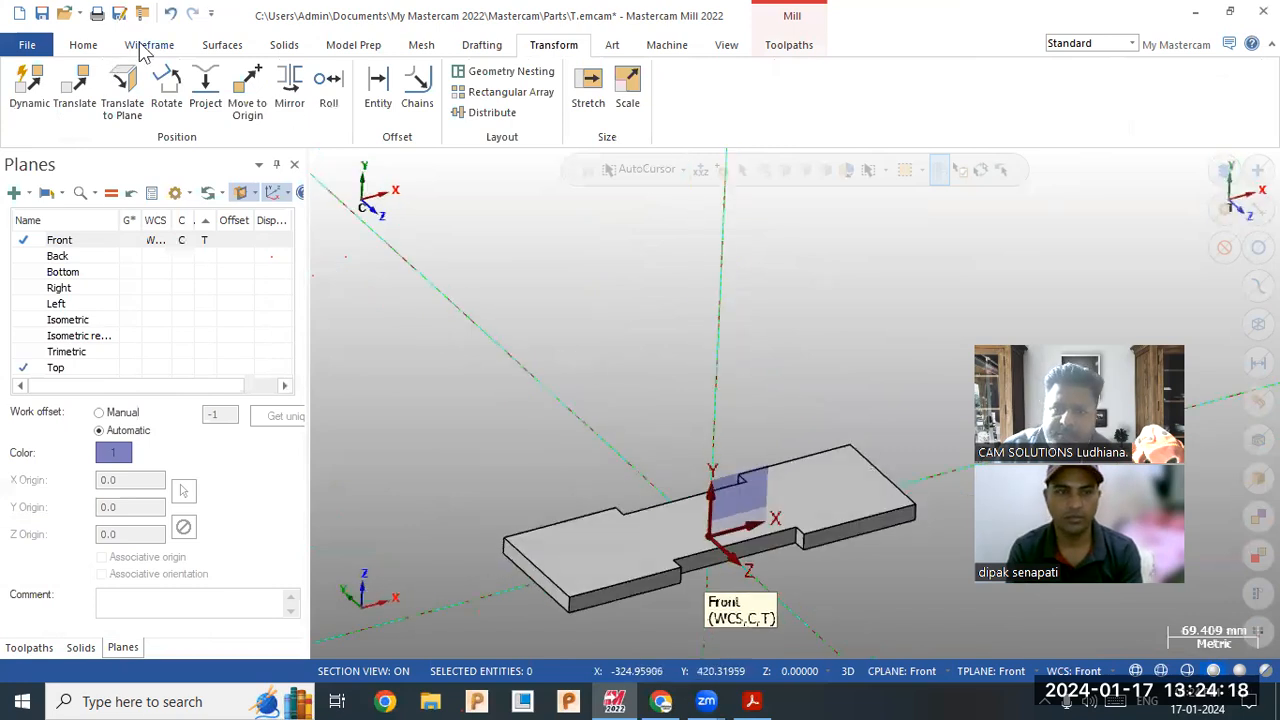
{"action": "left_click", "coordinate": [149, 44]}
{"action": "left_click", "coordinate": [134, 95]}
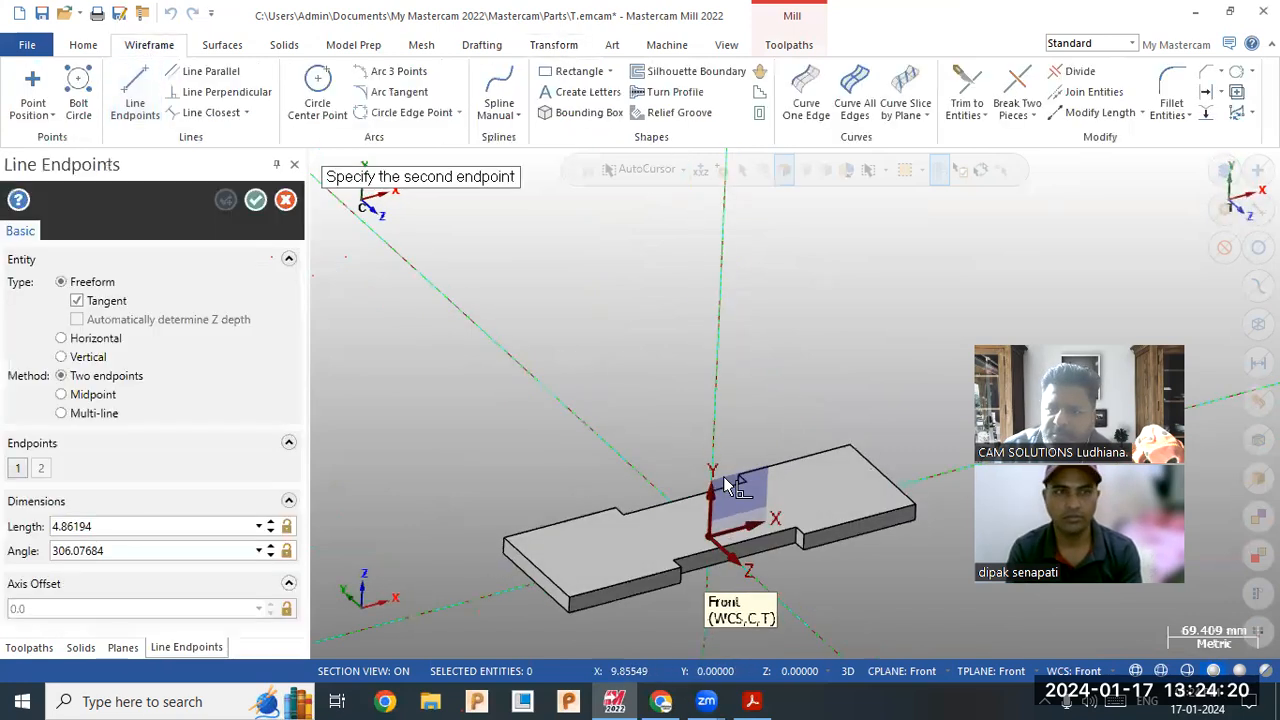
{"action": "left_click", "coordinate": [731, 321]}
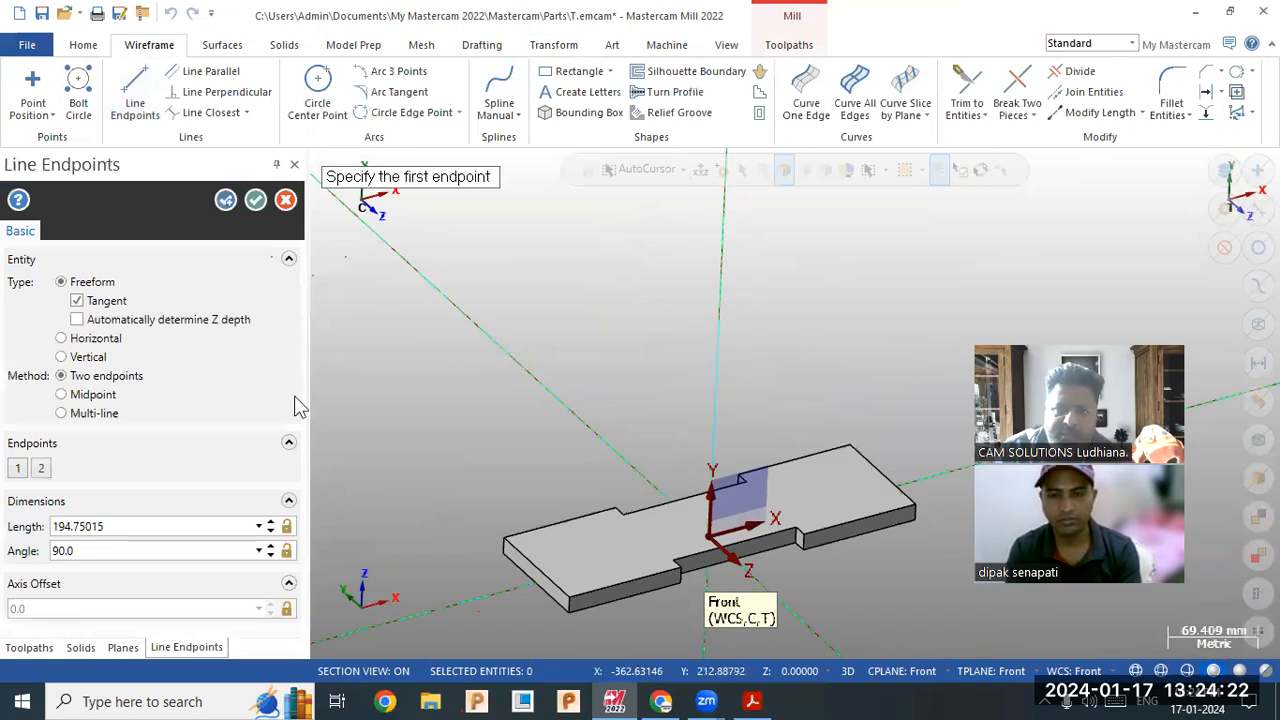
Step: Consult the 3d.pdf drawing and set the vertical line's length to 220 mm
{"action": "left_click", "coordinate": [753, 701]}
{"action": "left_click", "coordinate": [753, 701]}
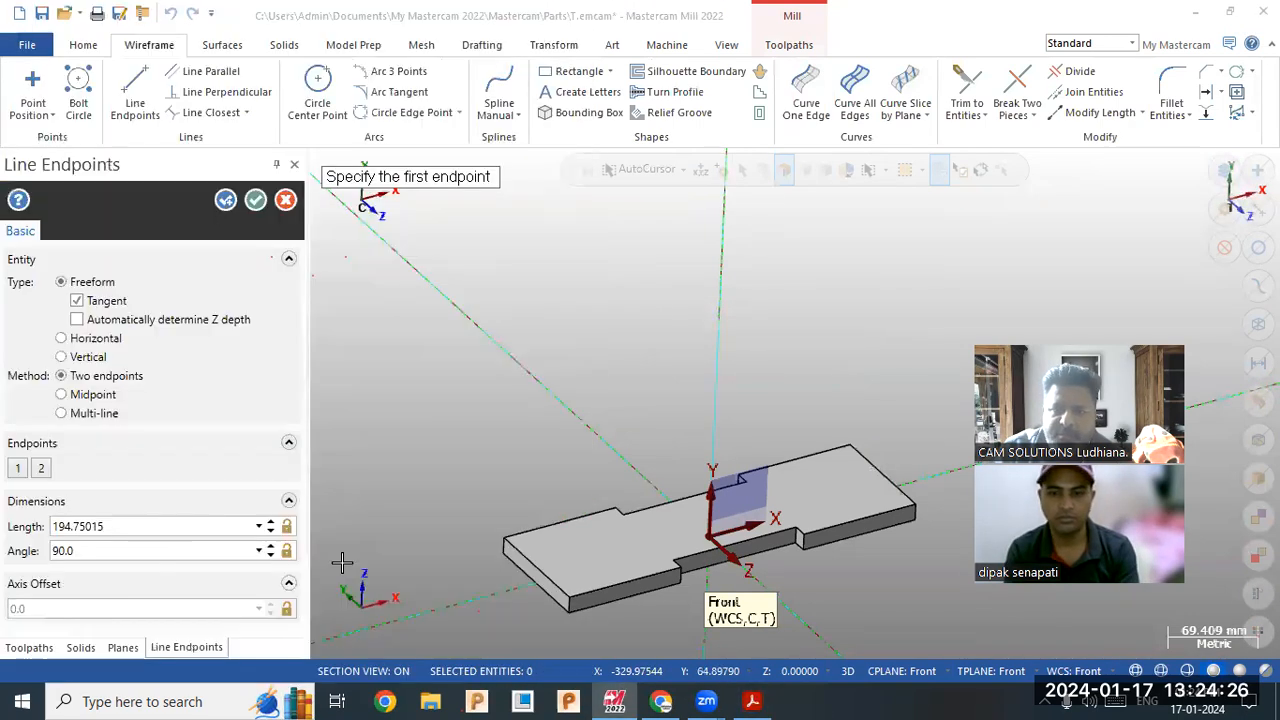
{"action": "left_click", "coordinate": [193, 524]}
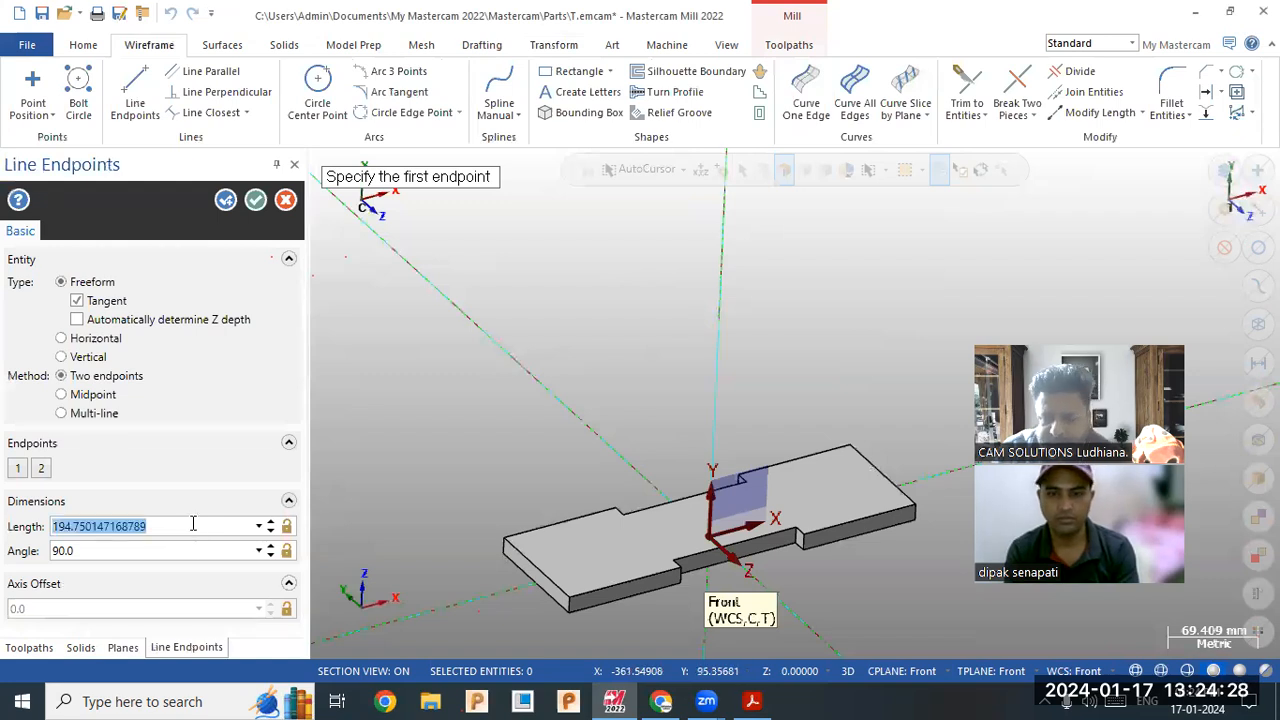
{"action": "type", "text": "220"}
{"action": "key", "text": "Return"}
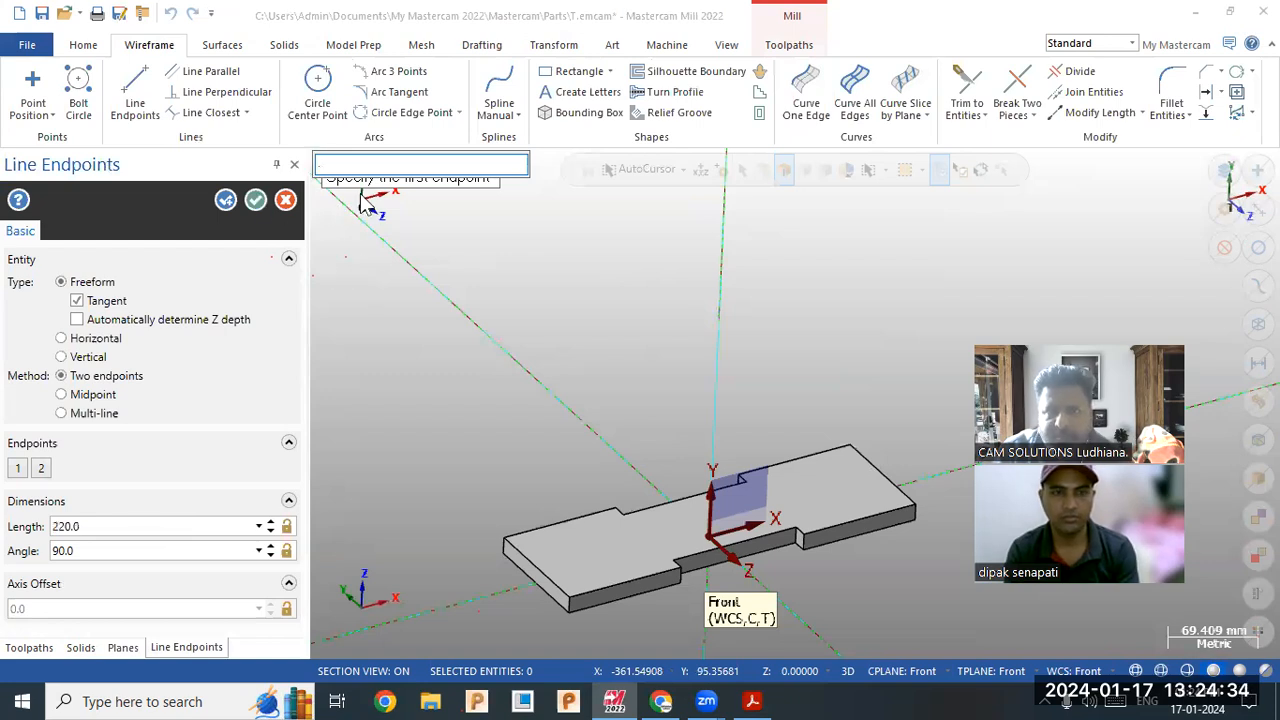
{"action": "key", "text": "Escape"}
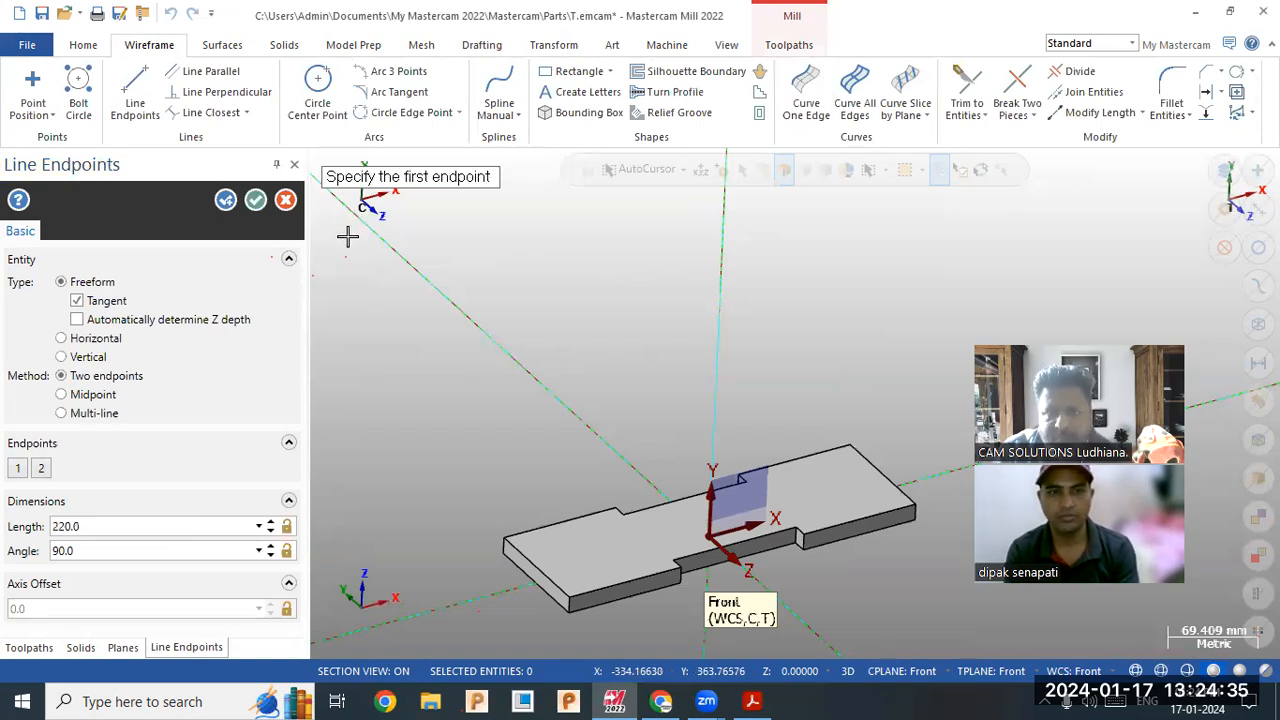
{"action": "left_click", "coordinate": [256, 200]}
Step: Draw a circle about 130 mm in diameter centred on the upper end of the vertical line
{"action": "middle_click_drag", "start_coordinate": [430, 291], "coordinate": [466, 293]}
{"action": "left_click", "coordinate": [316, 84]}
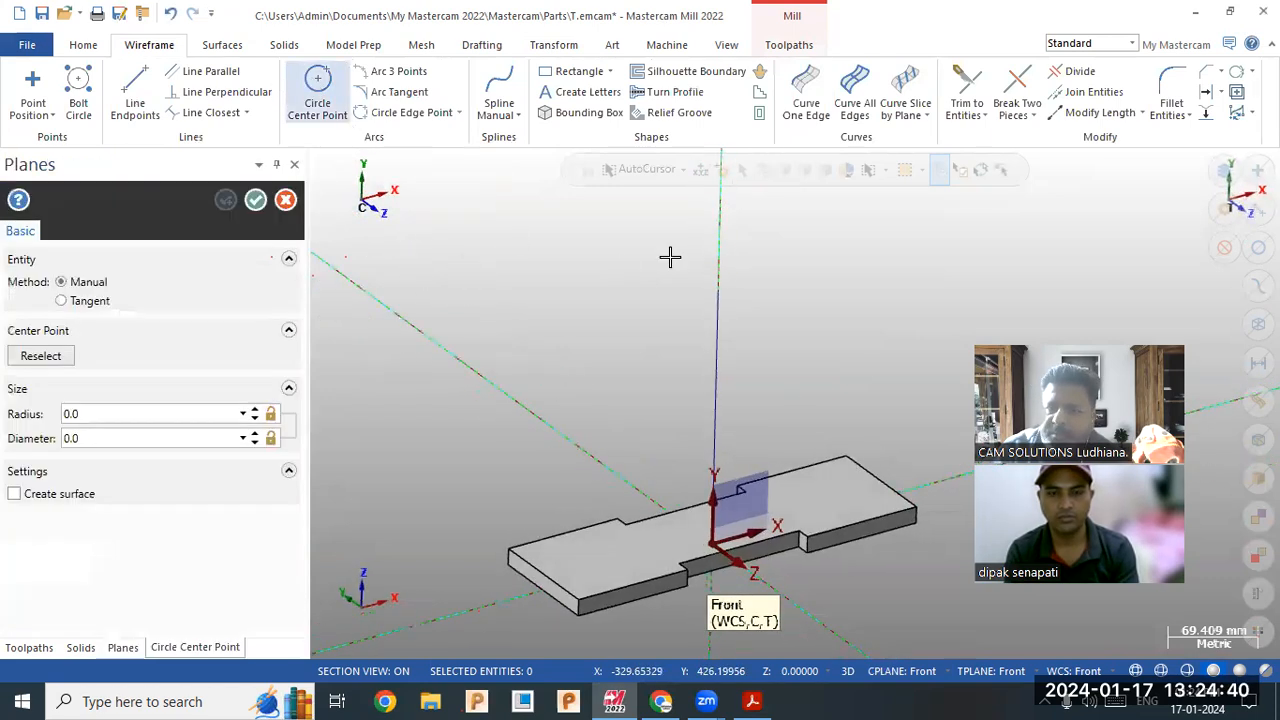
{"action": "left_click", "coordinate": [718, 289]}
{"action": "left_click", "coordinate": [652, 276]}
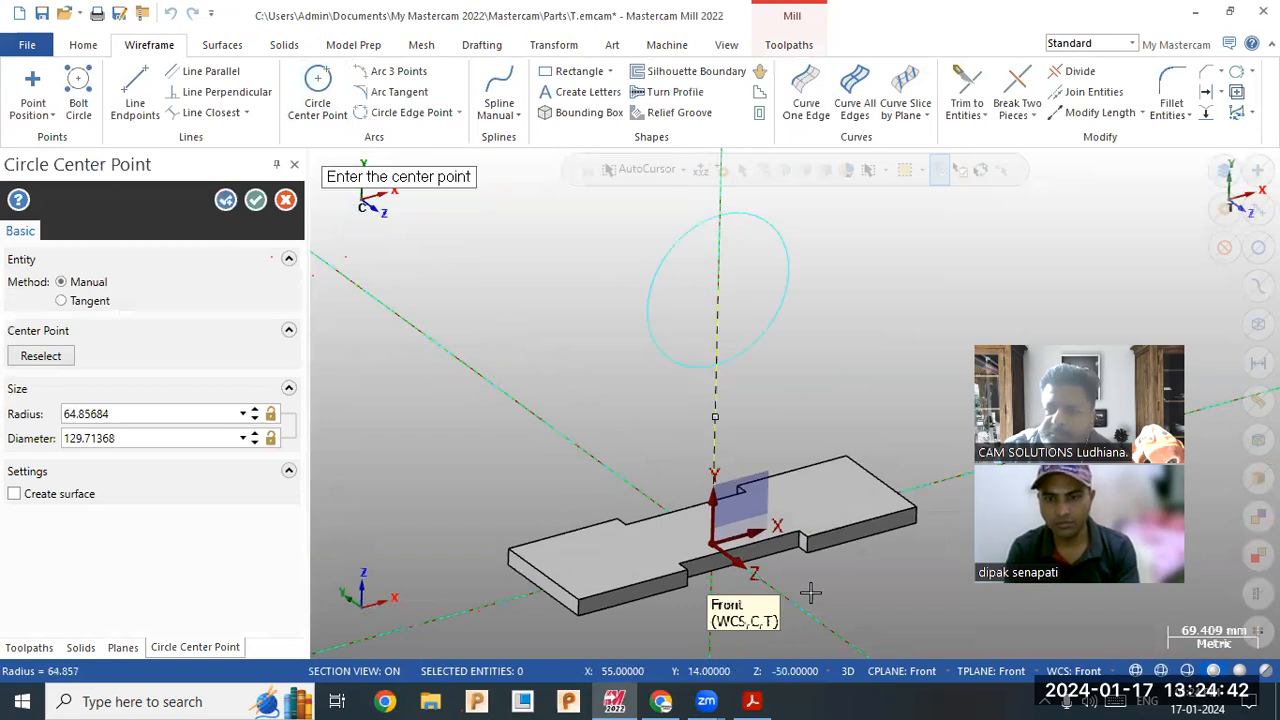
Step: Consult the 3d.pdf drawing and set the circle's diameter to 130 mm
{"action": "left_click", "coordinate": [753, 701]}
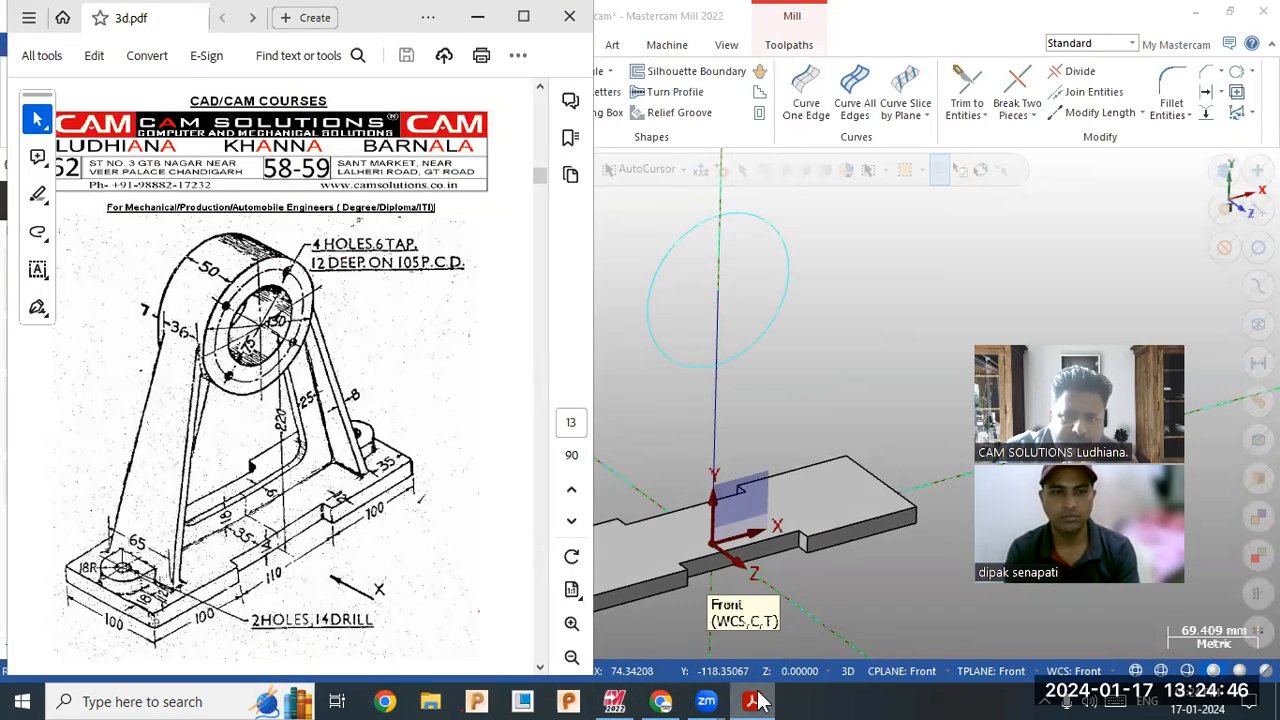
{"action": "left_click", "coordinate": [757, 701]}
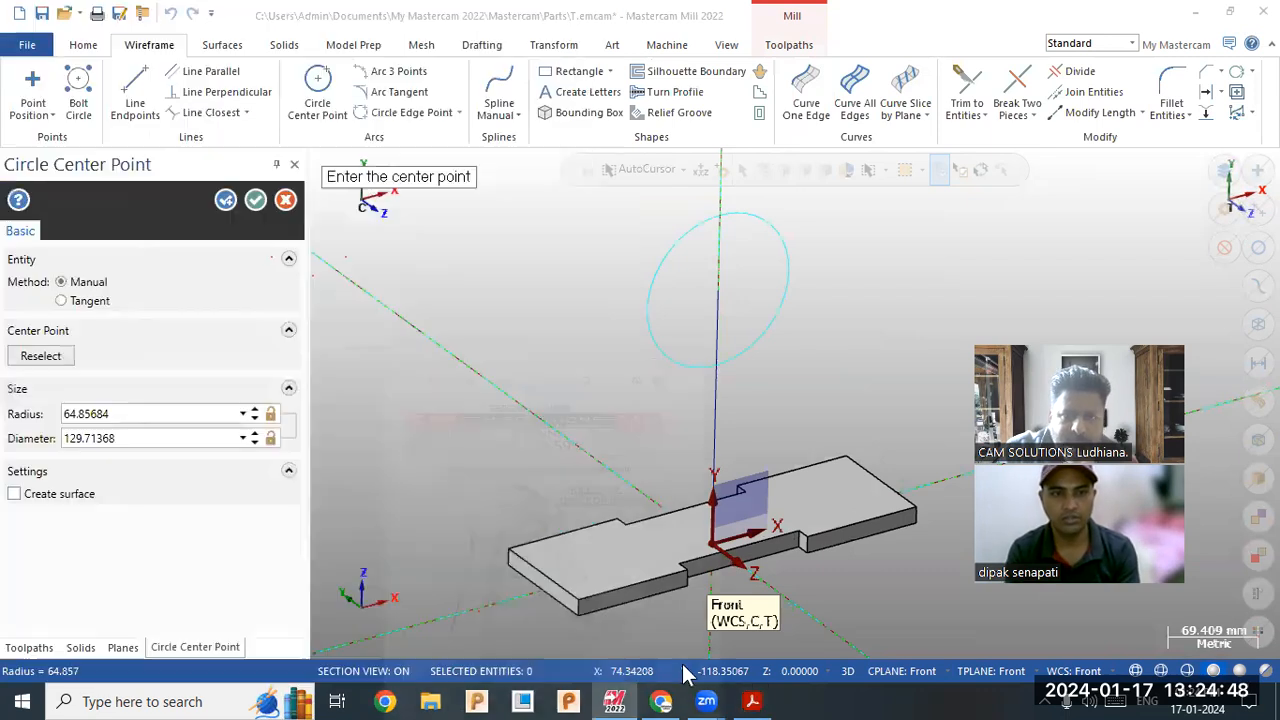
{"action": "left_click", "coordinate": [152, 444]}
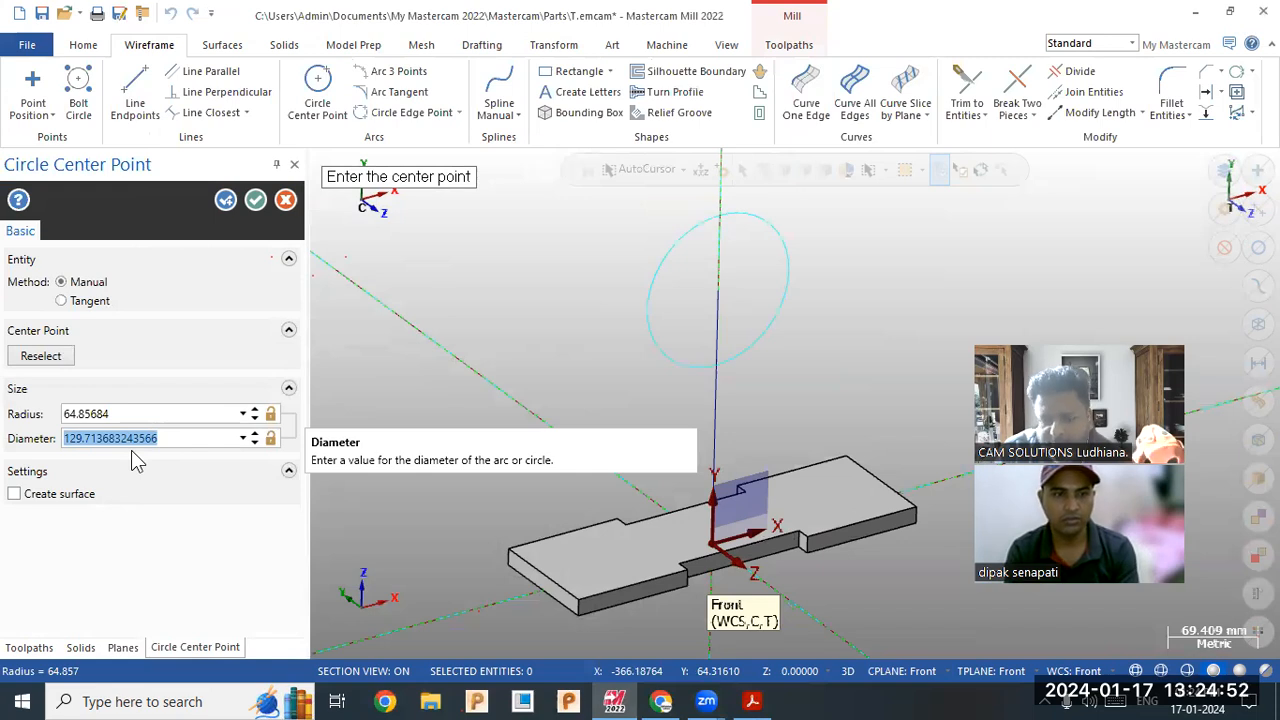
{"action": "type", "text": "130"}
{"action": "key", "text": "Tab"}
{"action": "left_click", "coordinate": [256, 201]}
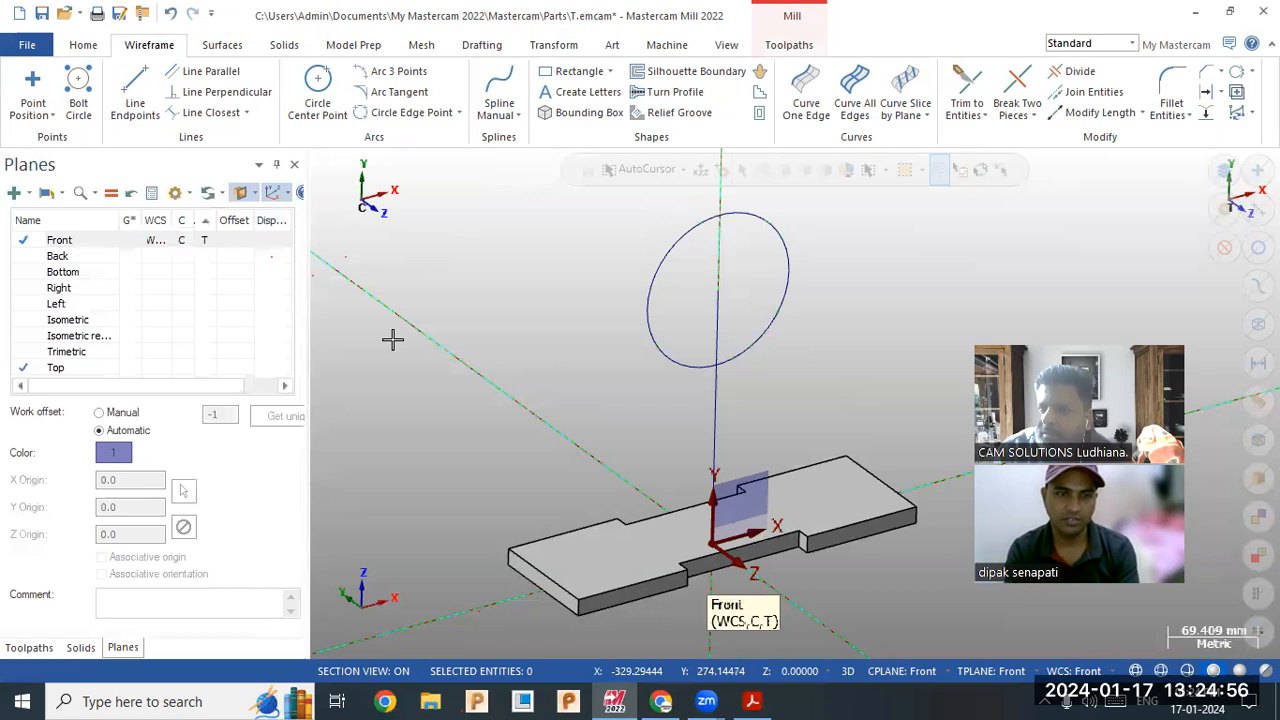
Step: Draw a horizontal line about 35 mm long inward from the midpoint of the base plate's right upper end edge
{"action": "left_click", "coordinate": [135, 95]}
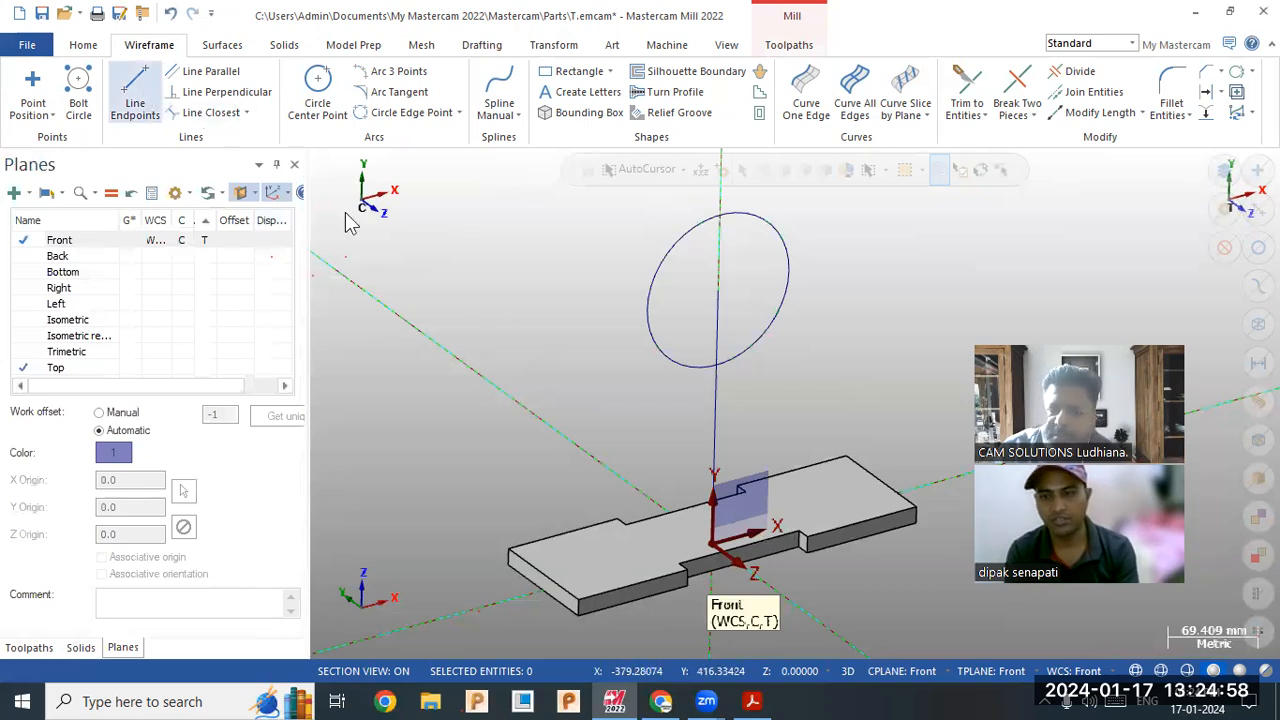
{"action": "left_click", "coordinate": [864, 486]}
{"action": "left_click", "coordinate": [848, 502]}
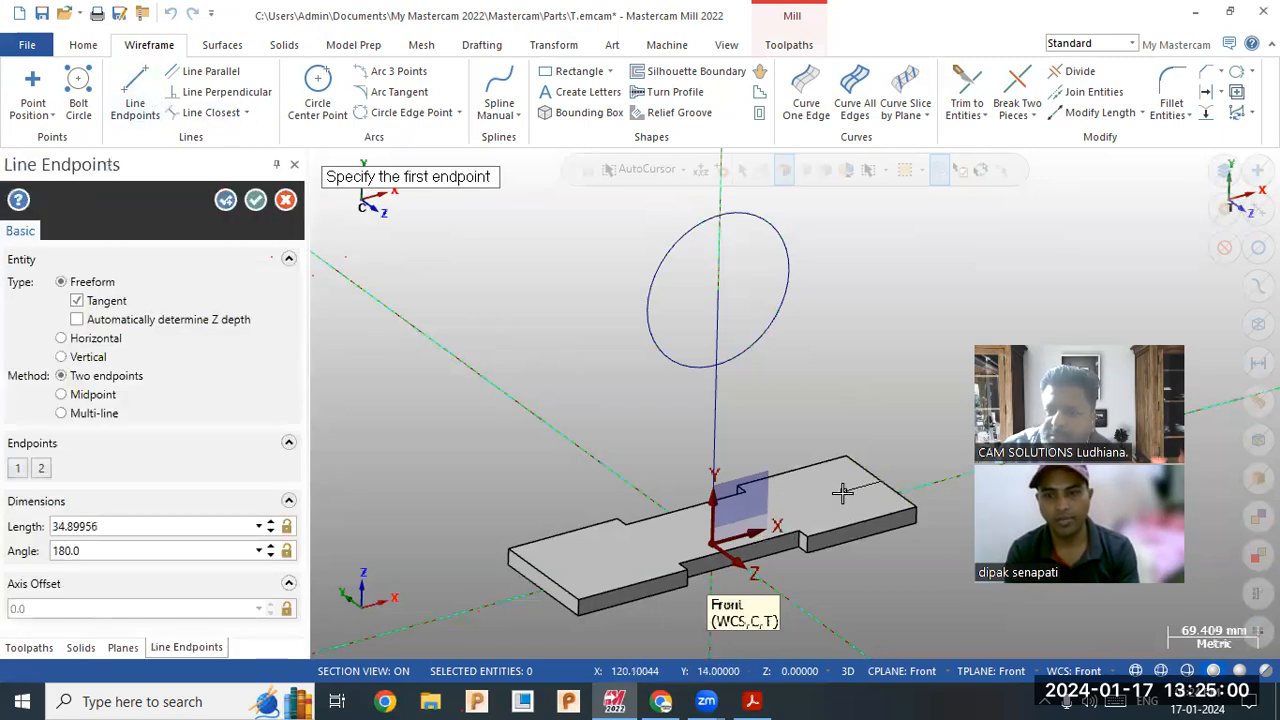
Step: Check the 3d.pdf drawing and set the horizontal line's length to 43 mm
{"action": "left_click", "coordinate": [752, 698]}
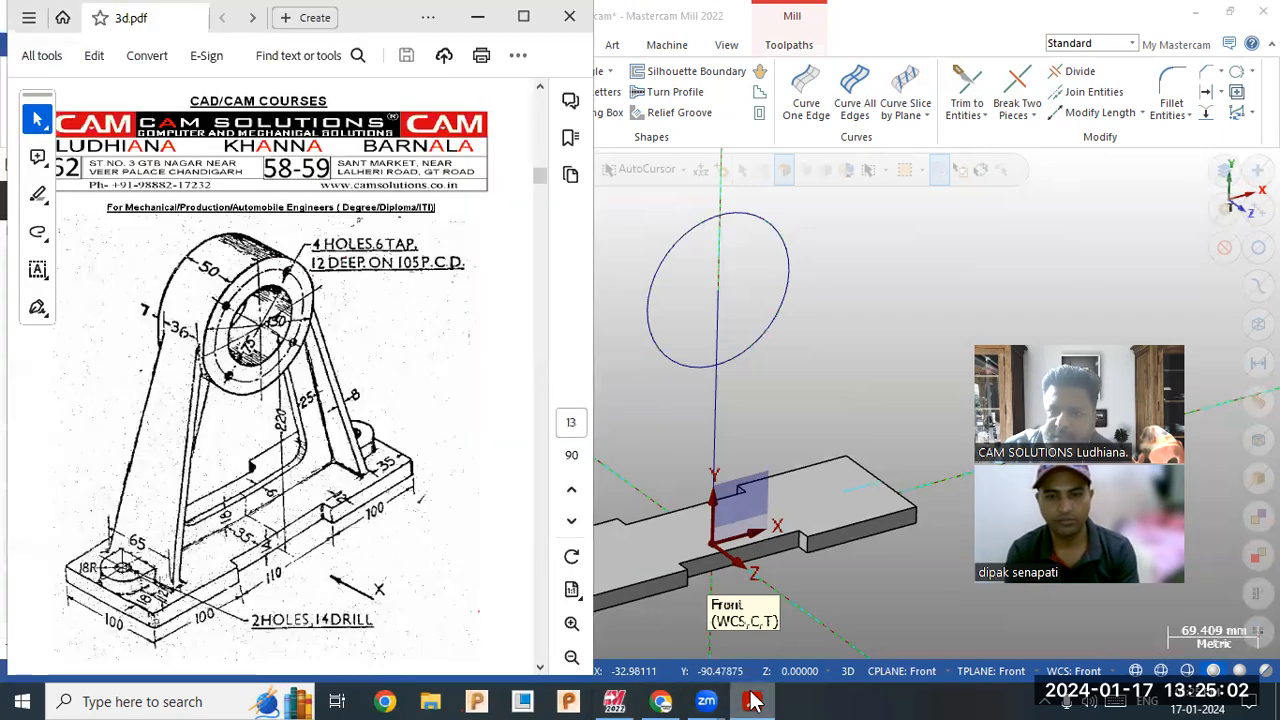
{"action": "left_click", "coordinate": [752, 698]}
{"action": "left_click", "coordinate": [174, 530]}
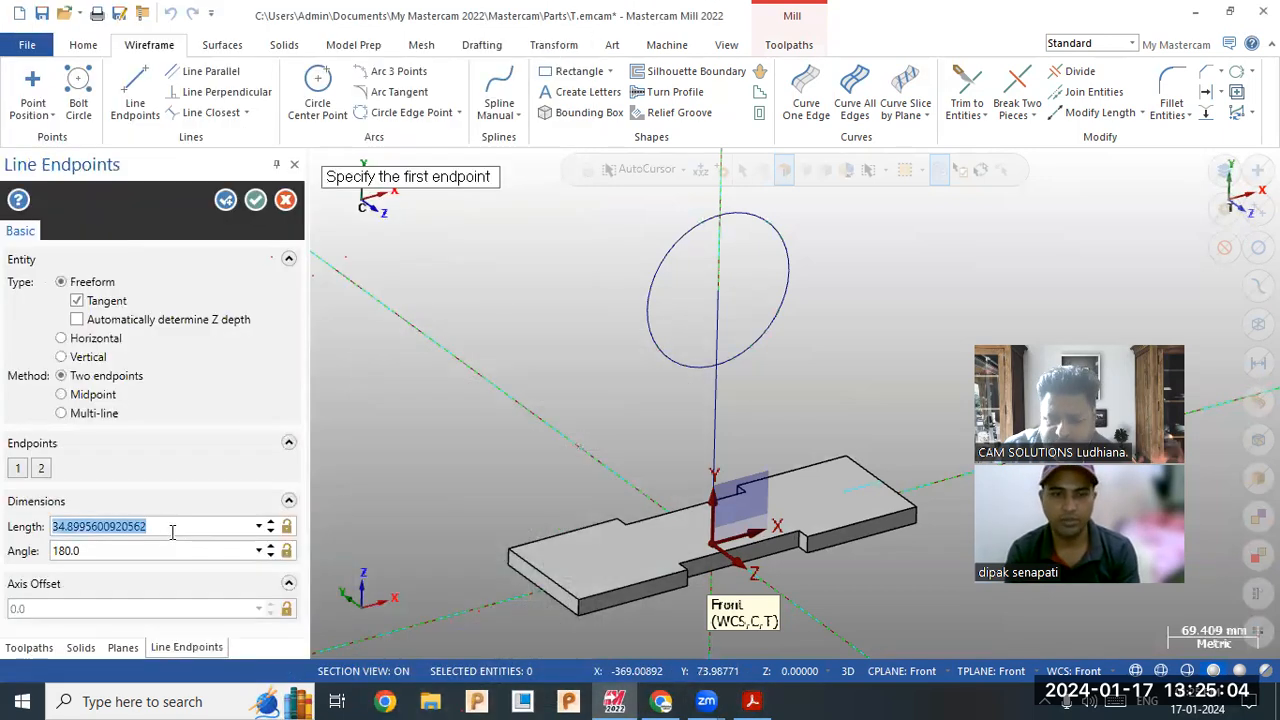
{"action": "type", "text": "3"}
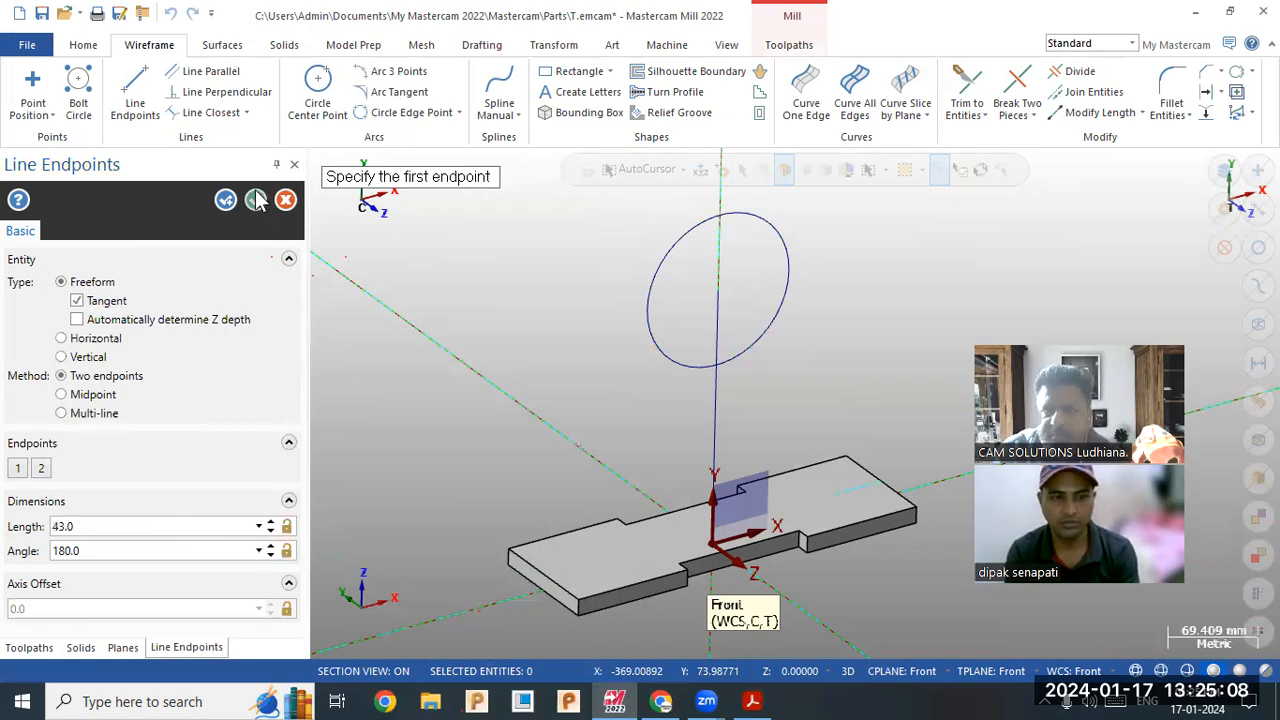
Step: Draw a slanted line about 225 mm long from the 43 mm line's inner end, tangent to the circle's right side
{"action": "left_click", "coordinate": [140, 88]}
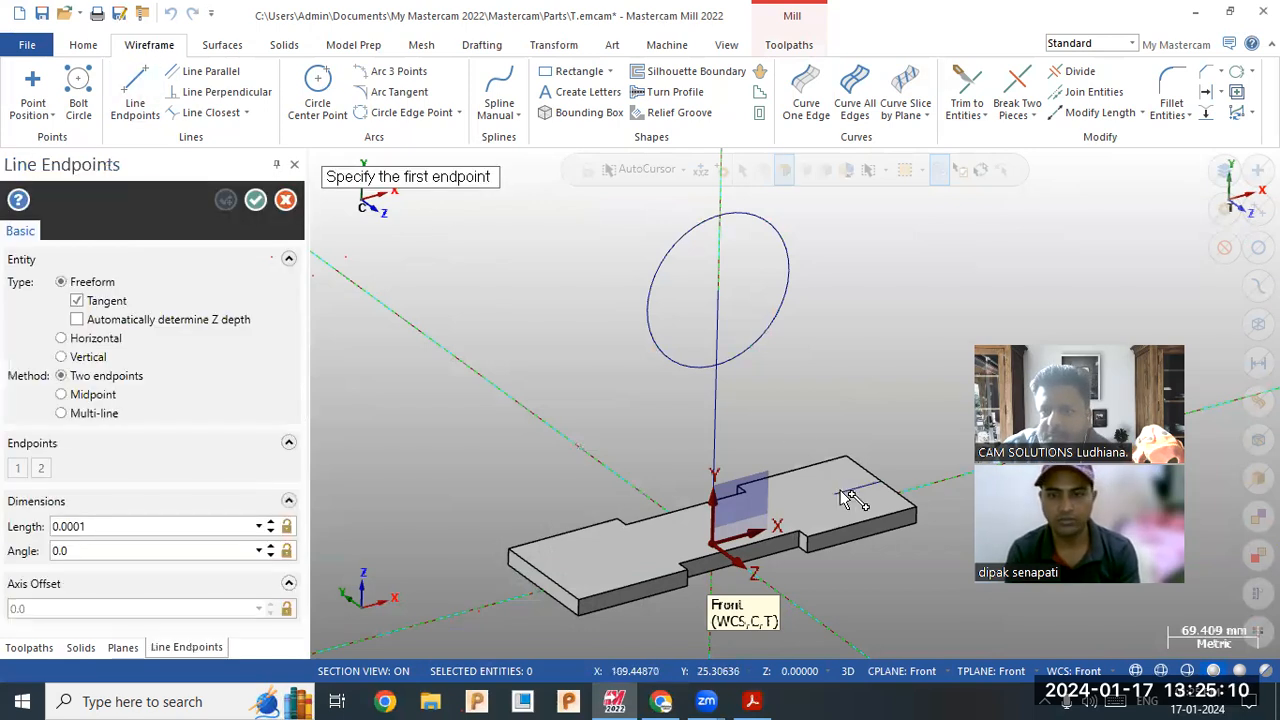
{"action": "left_click", "coordinate": [791, 268]}
{"action": "left_click", "coordinate": [836, 258]}
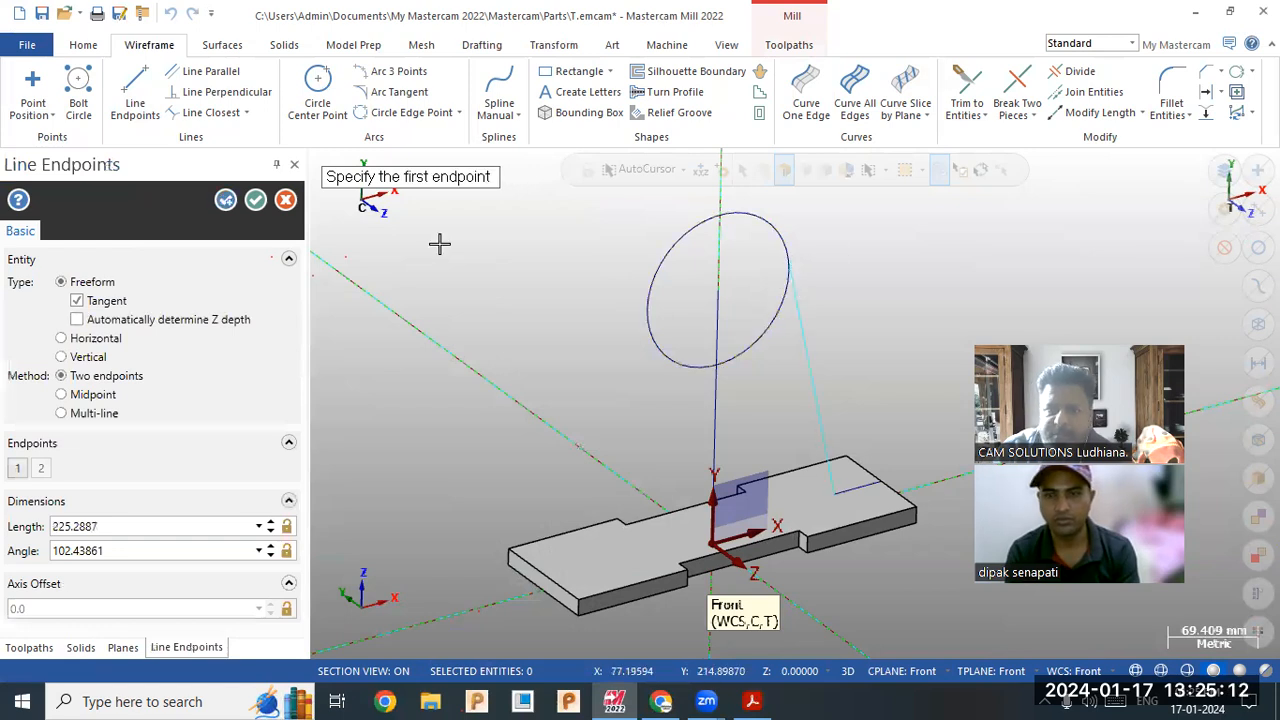
{"action": "left_click", "coordinate": [256, 201]}
Step: Mirror a copy of the slanted line about the Y axis to the other side of the circle
{"action": "middle_click_drag", "start_coordinate": [355, 433], "coordinate": [325, 362]}
{"action": "middle_click_drag", "start_coordinate": [325, 210], "coordinate": [343, 156]}
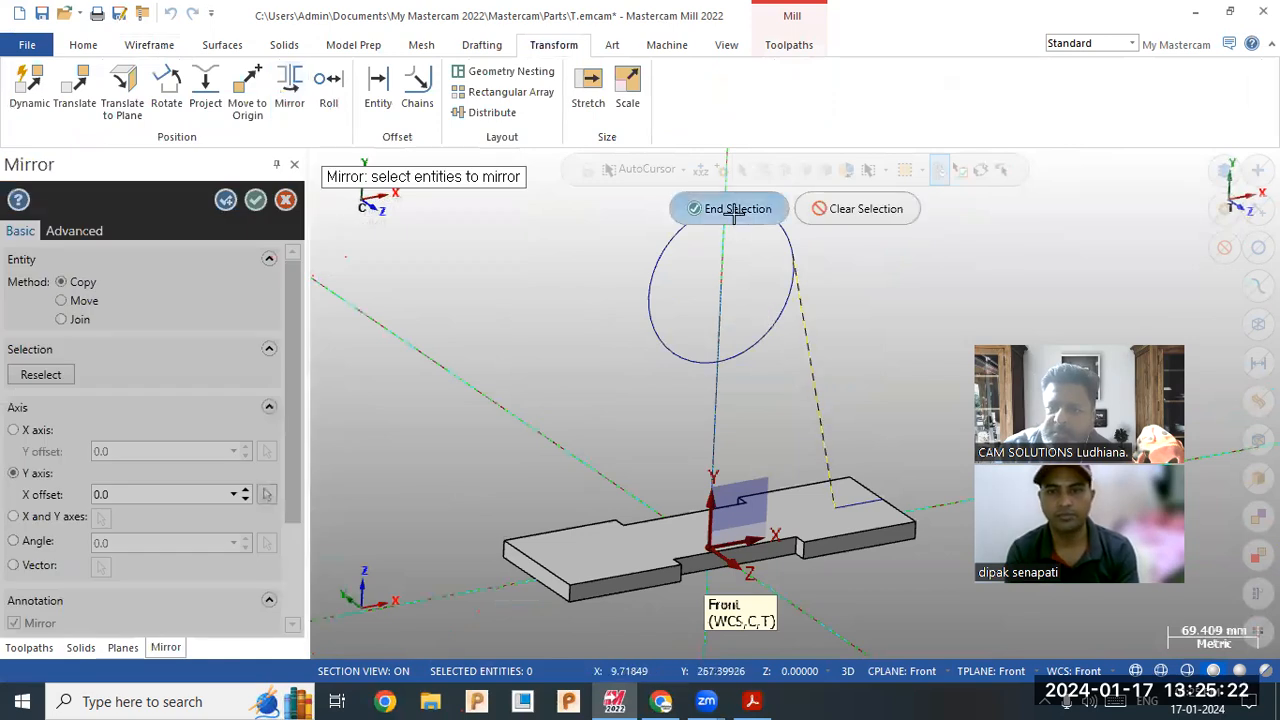
{"action": "key", "text": "Return"}
{"action": "left_click", "coordinate": [256, 201]}
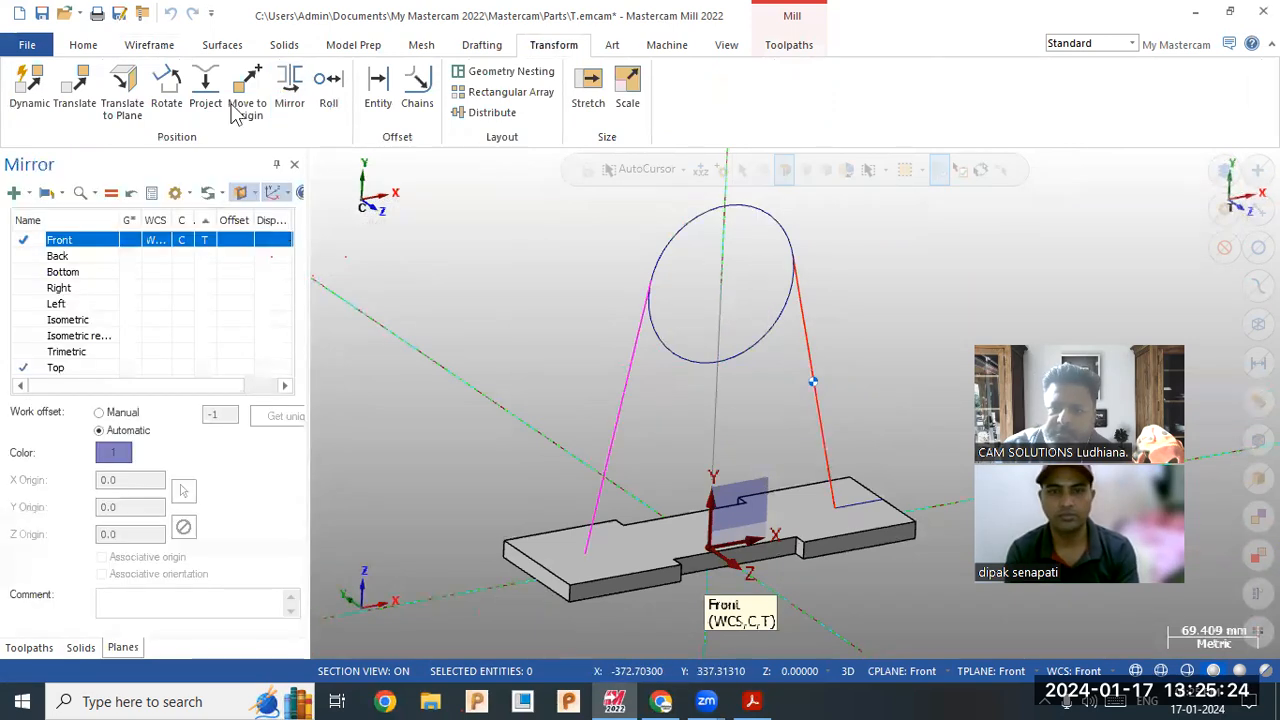
Step: Draw a 224 mm horizontal base line joining the lower ends of the two slanted lines
{"action": "left_click", "coordinate": [149, 44]}
{"action": "left_click", "coordinate": [135, 82]}
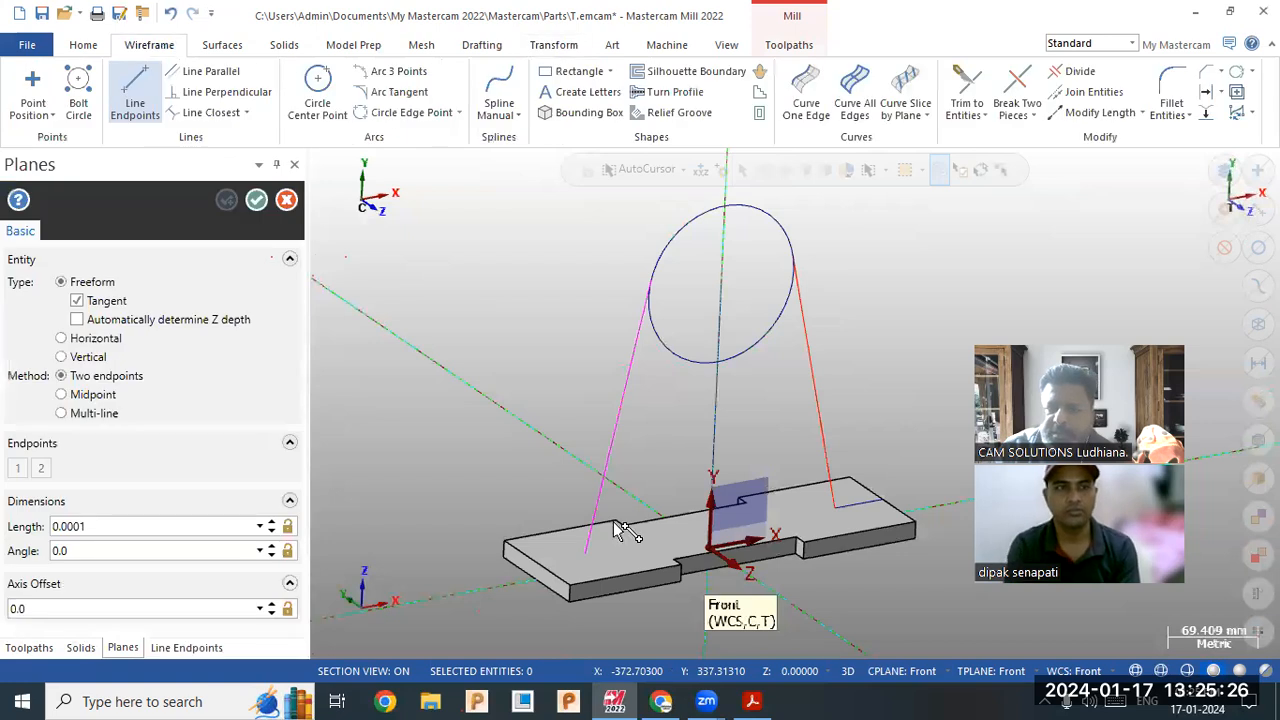
{"action": "left_click", "coordinate": [585, 553]}
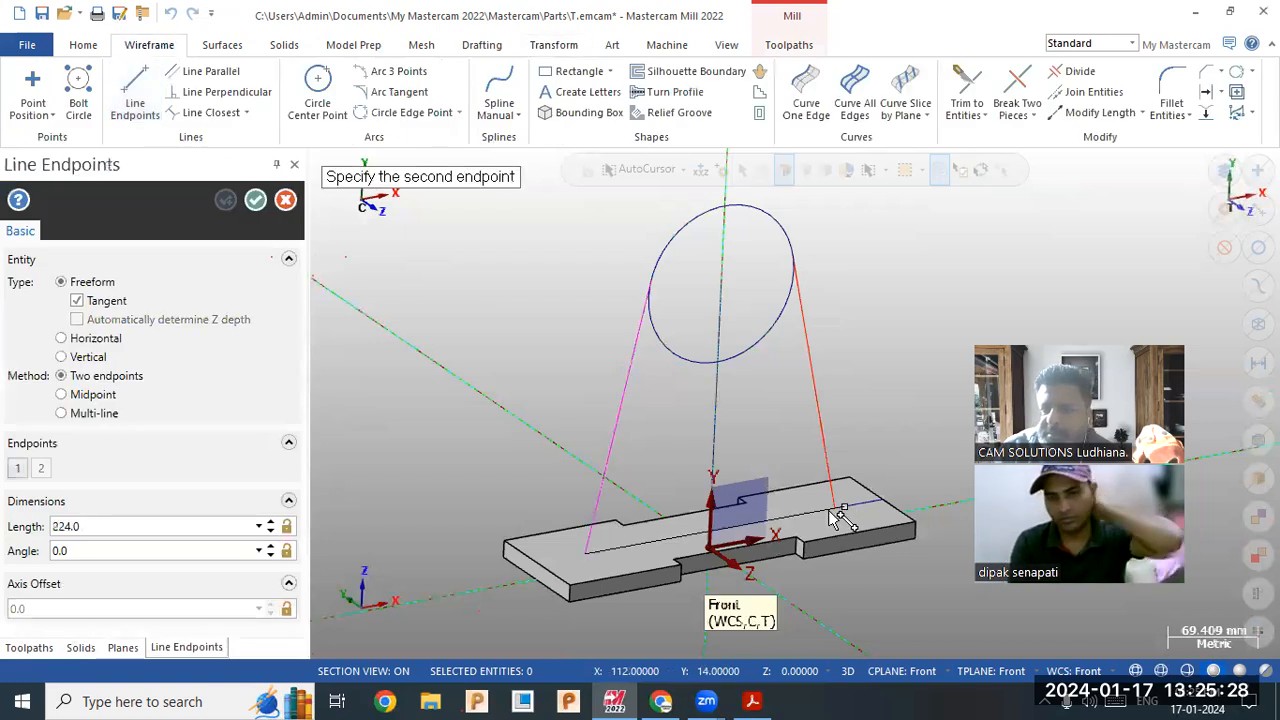
{"action": "left_click", "coordinate": [831, 510]}
{"action": "left_click", "coordinate": [249, 201]}
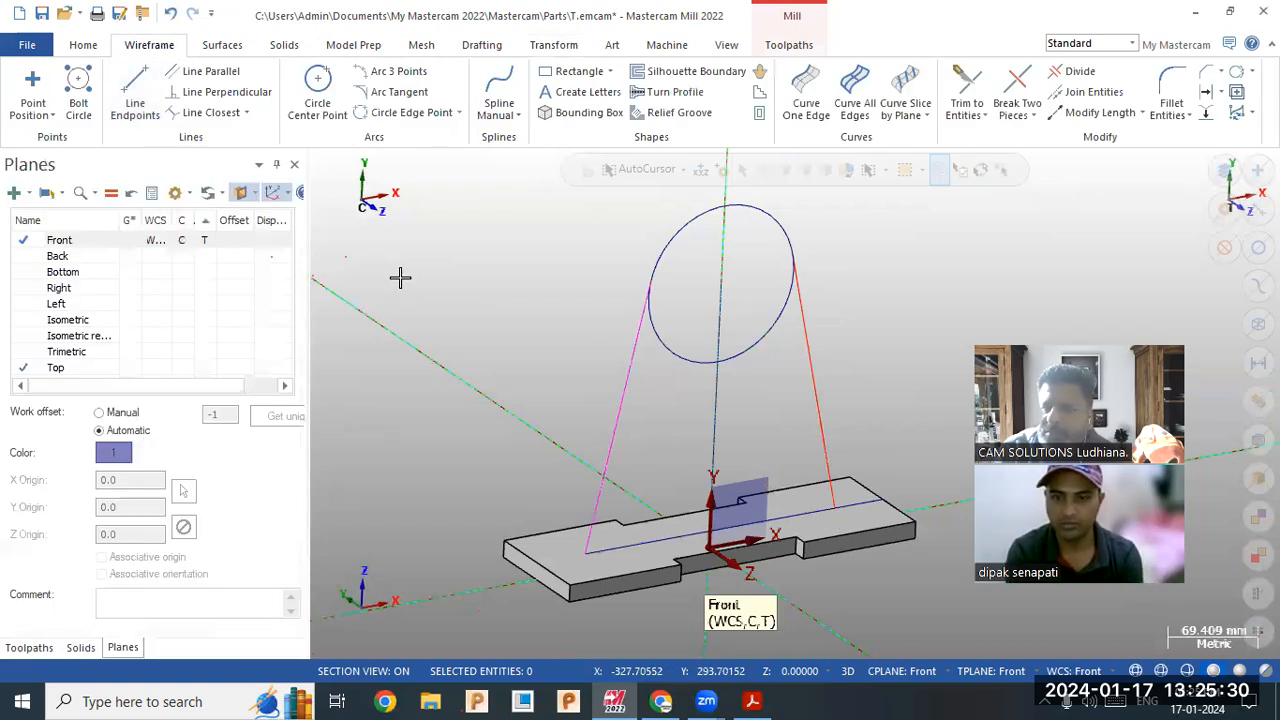
Step: Offset copies of both slanted lines inward by 25 mm
{"action": "middle_click_drag", "start_coordinate": [835, 340], "coordinate": [844, 378]}
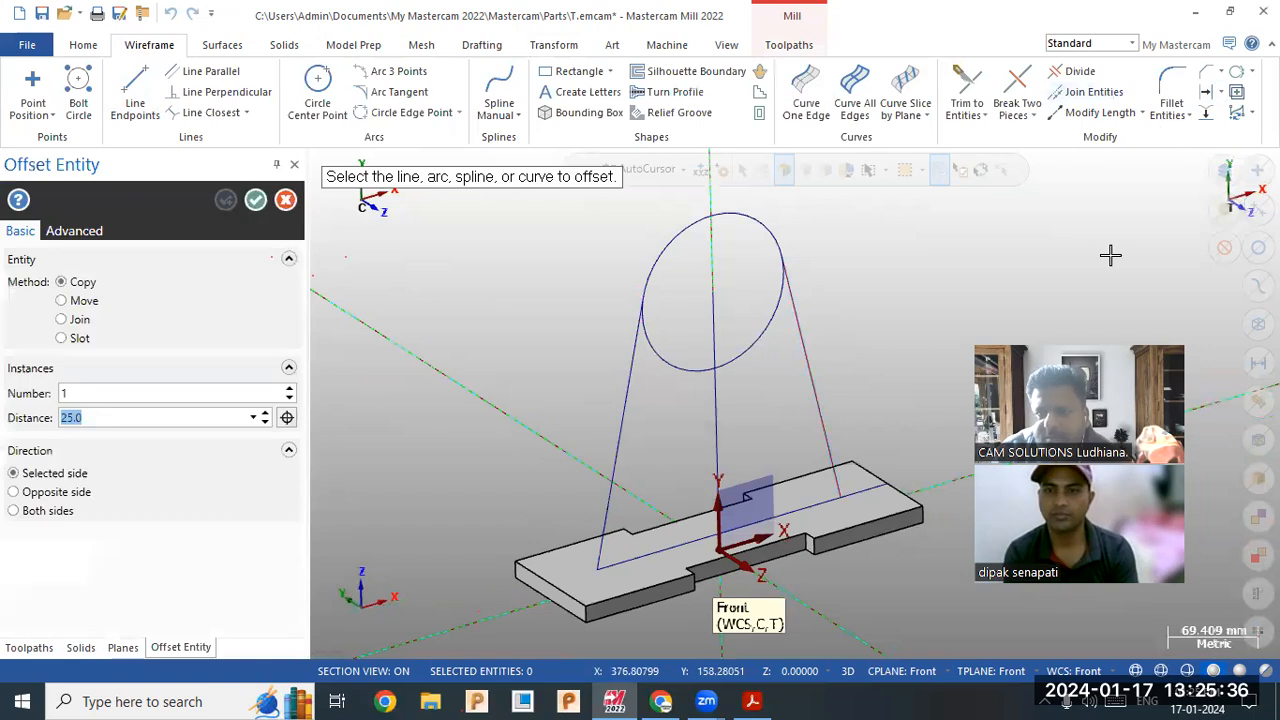
{"action": "left_click", "coordinate": [737, 390]}
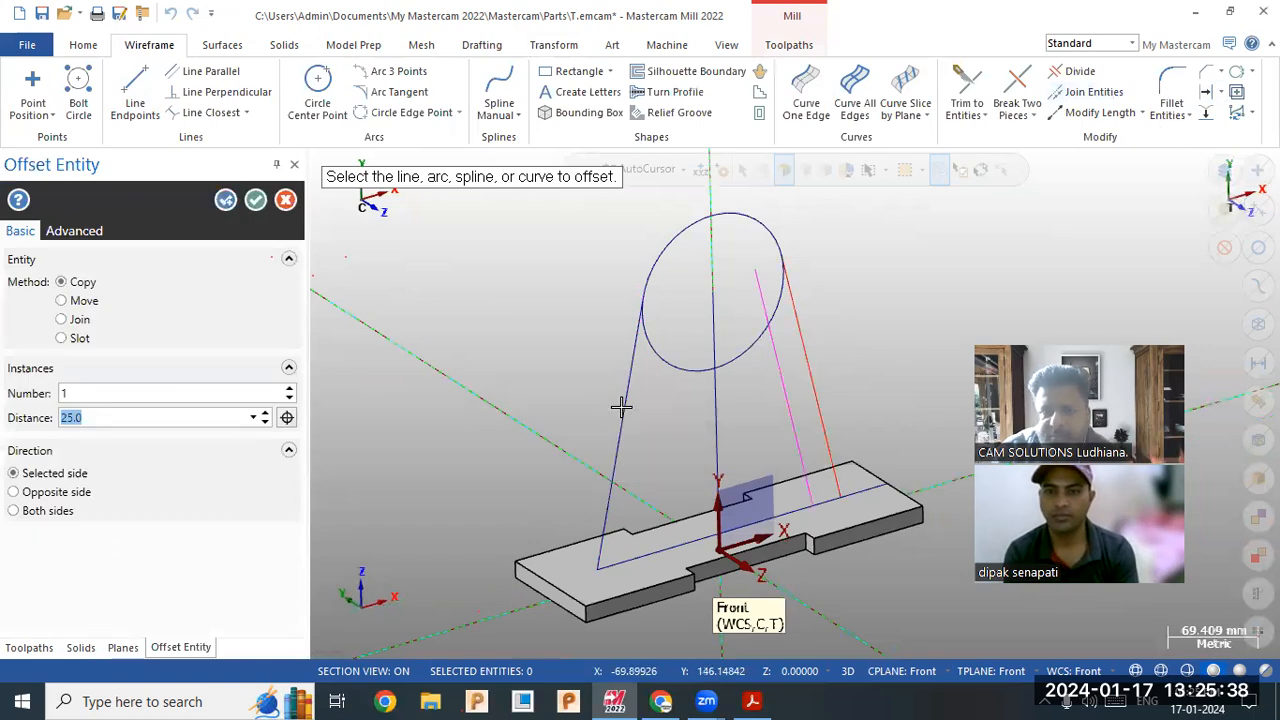
{"action": "left_click", "coordinate": [622, 413]}
{"action": "left_click", "coordinate": [638, 407]}
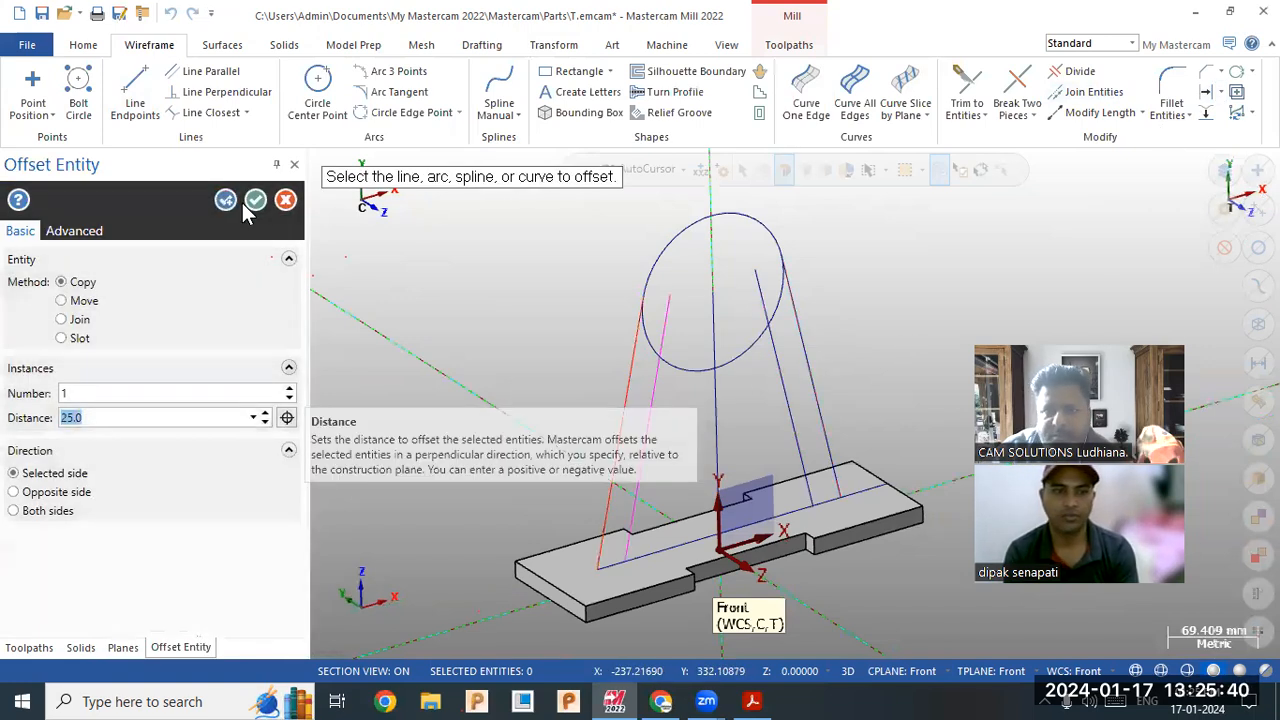
{"action": "left_click", "coordinate": [216, 202]}
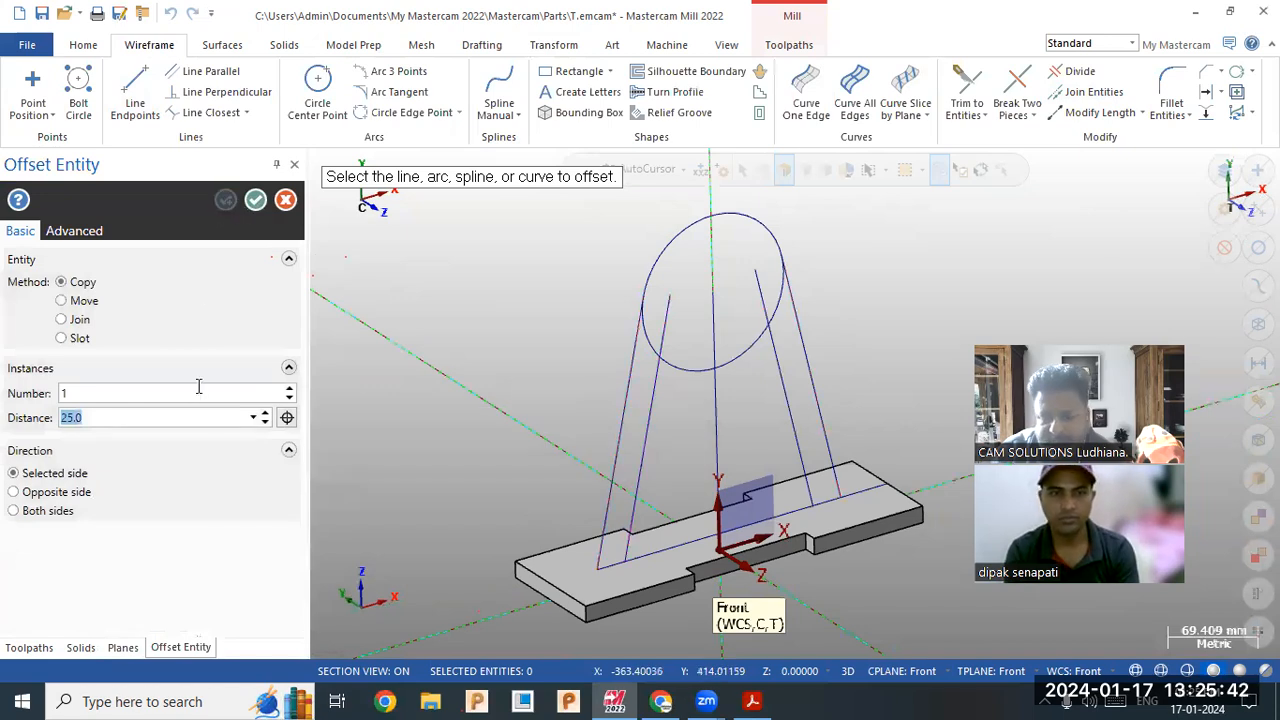
Step: Offset a copy of the base line 18 mm upward and trim it and the inner slanted lines to each other and the circle
{"action": "type", "text": "18"}
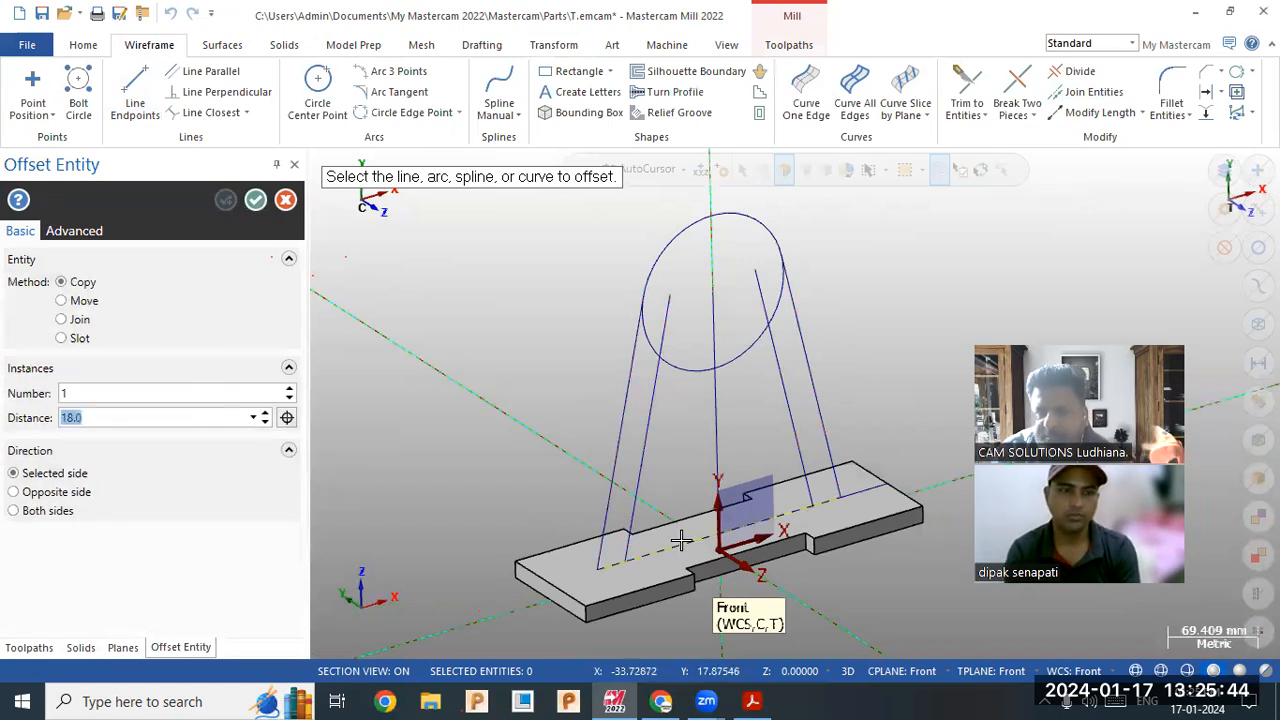
{"action": "left_click", "coordinate": [675, 482]}
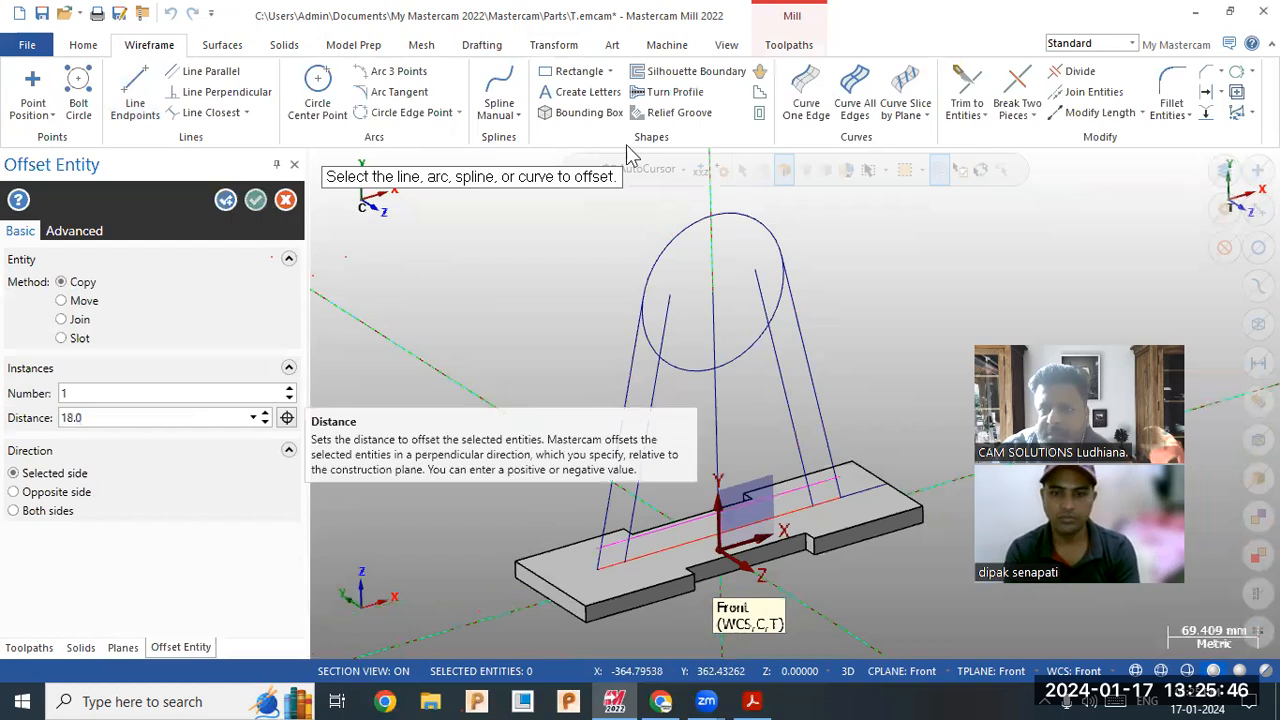
{"action": "left_click", "coordinate": [966, 88]}
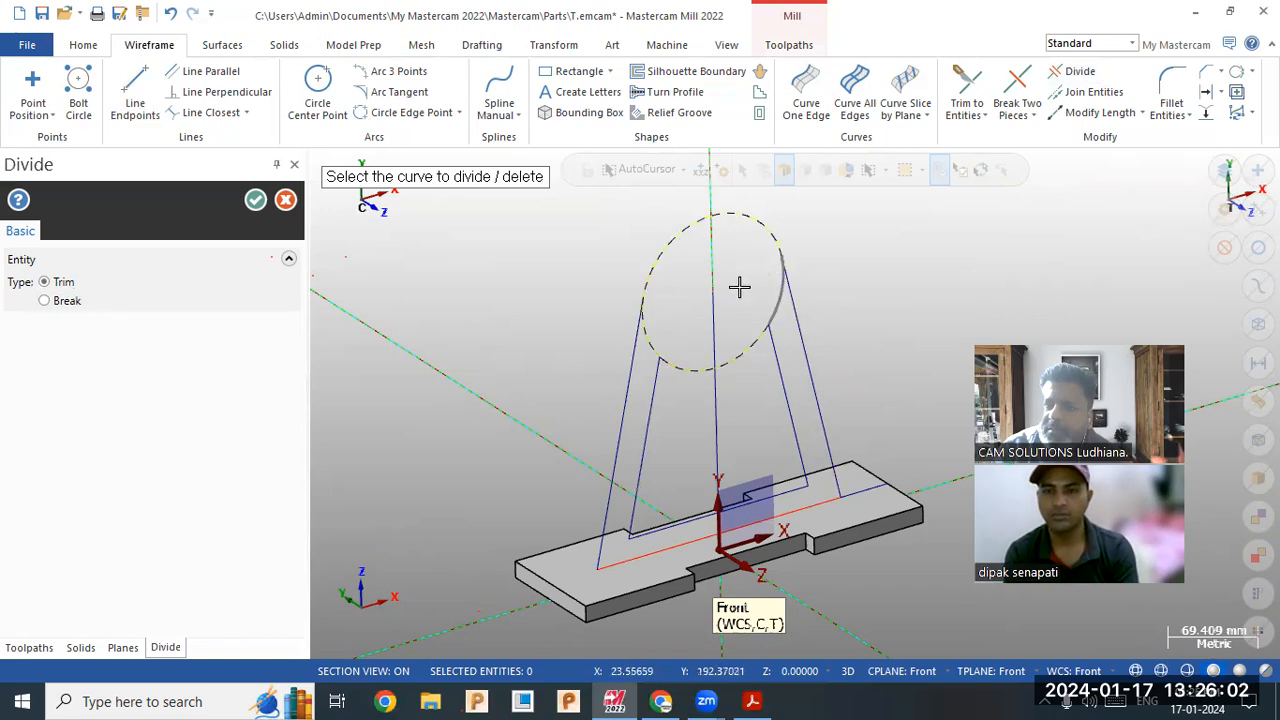
Step: Break the circle at the slanted lines with Divide and remove its upper and lower arcs, keeping the short side arcs
{"action": "left_click", "coordinate": [760, 228]}
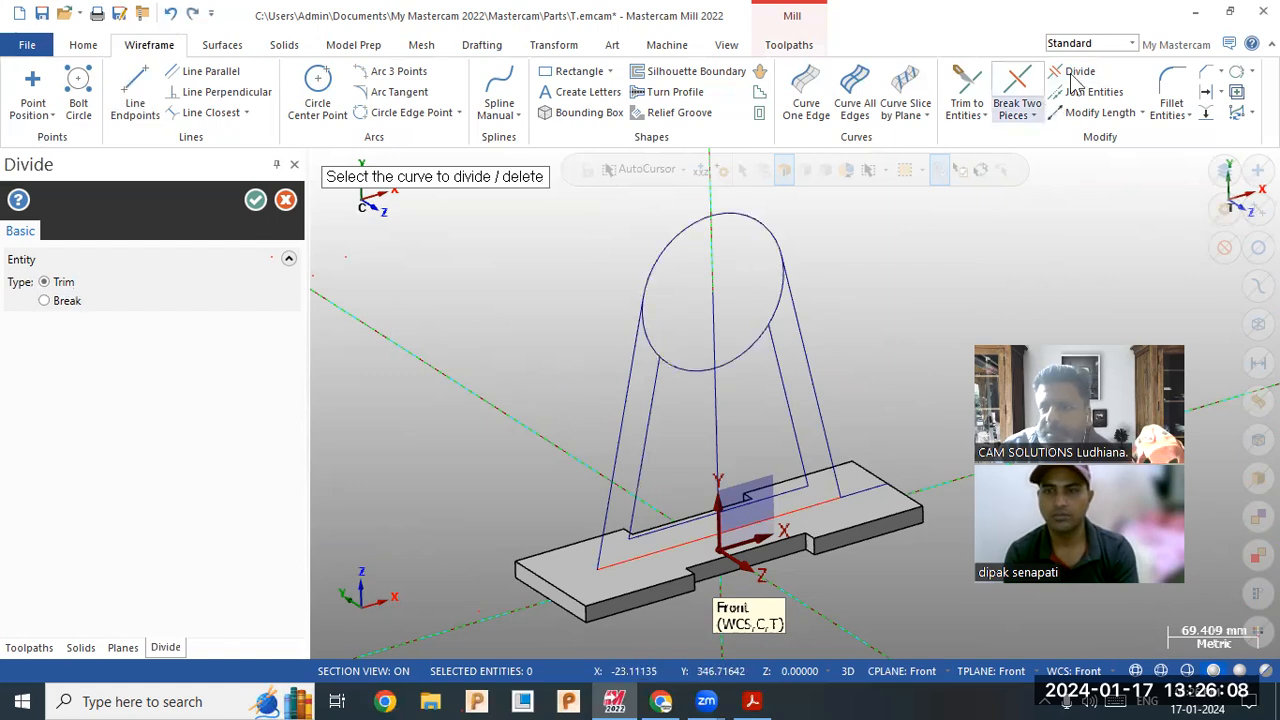
{"action": "left_click", "coordinate": [45, 301]}
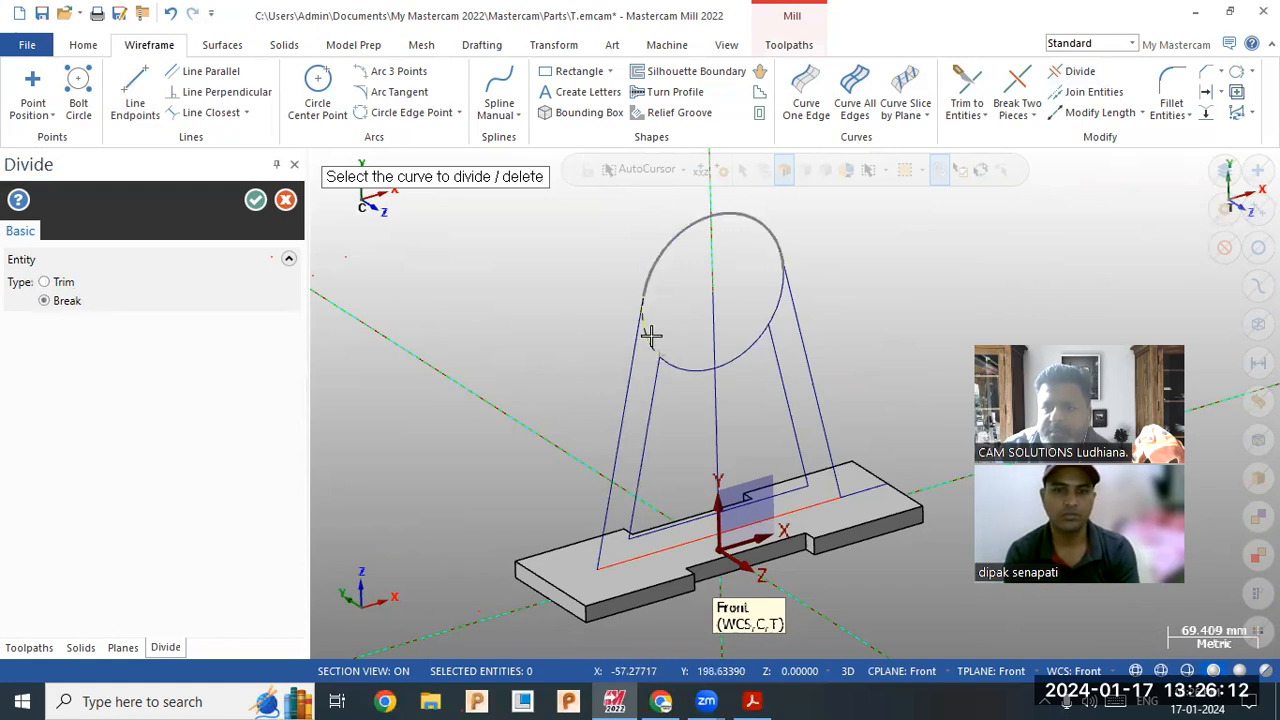
{"action": "key", "text": "Escape"}
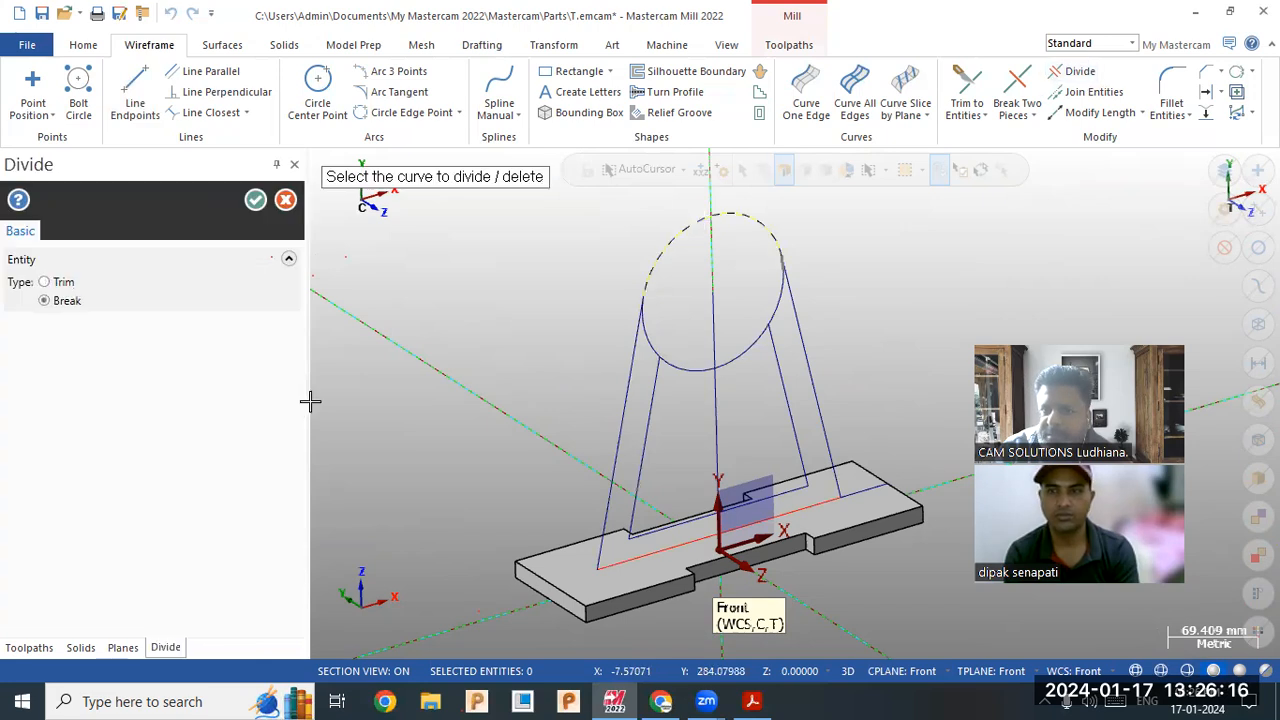
{"action": "left_click", "coordinate": [664, 244]}
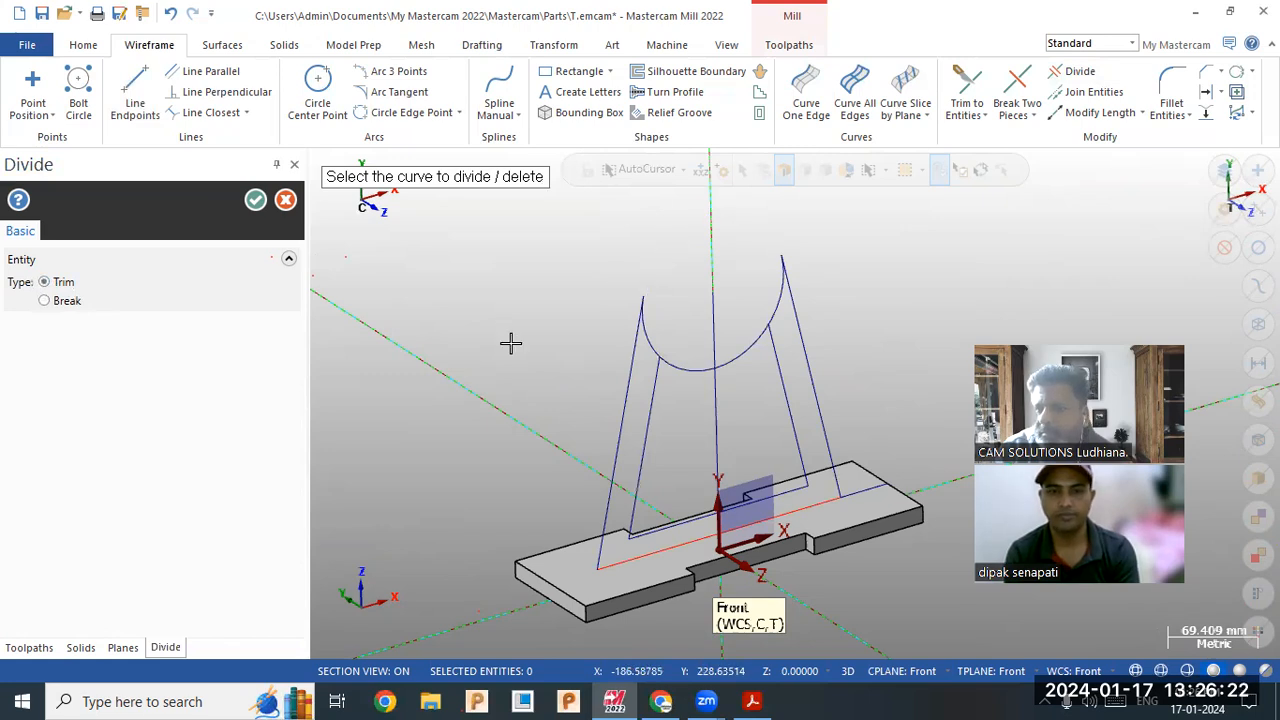
{"action": "left_click", "coordinate": [698, 374]}
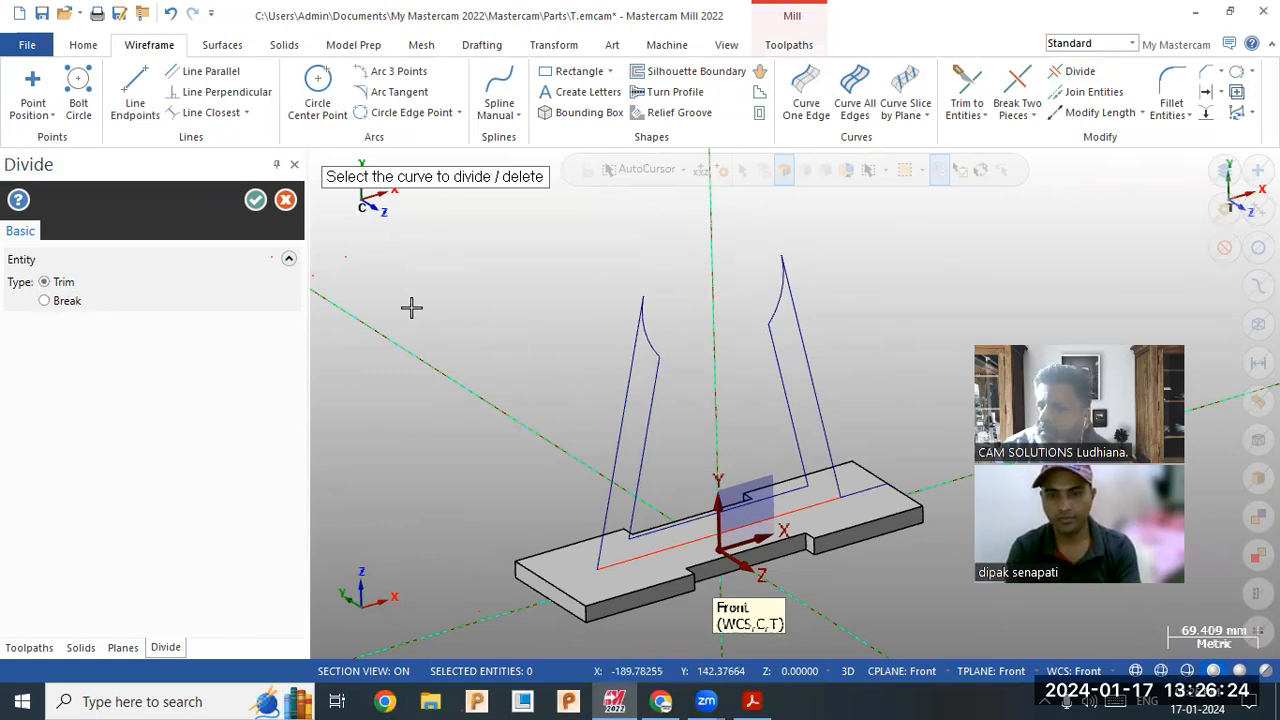
{"action": "scroll", "coordinate": [340, 305], "scroll_direction": "down", "scroll_amount": 1}
{"action": "scroll", "coordinate": [370, 322], "scroll_direction": "down", "scroll_amount": 1}
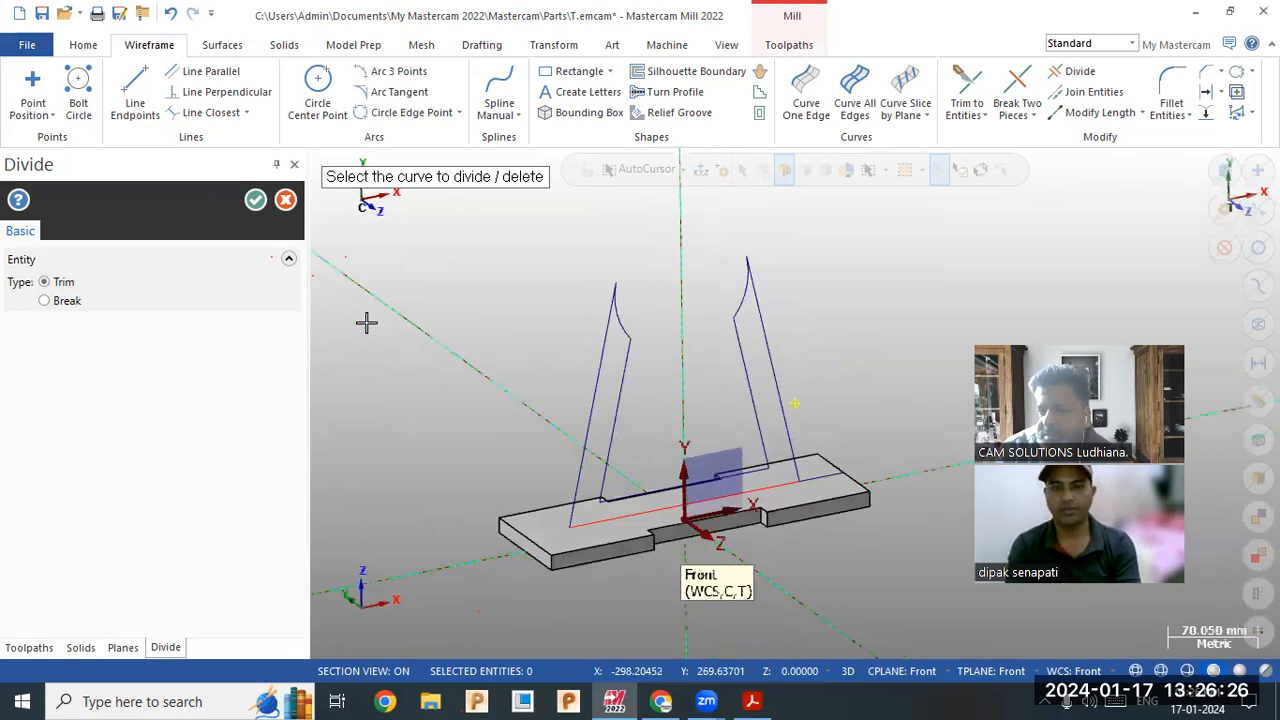
Step: Check the inner corner radius on the 3d.pdf drawing and start a fillet of radius 12 mm in Mastercam
{"action": "left_click", "coordinate": [755, 701]}
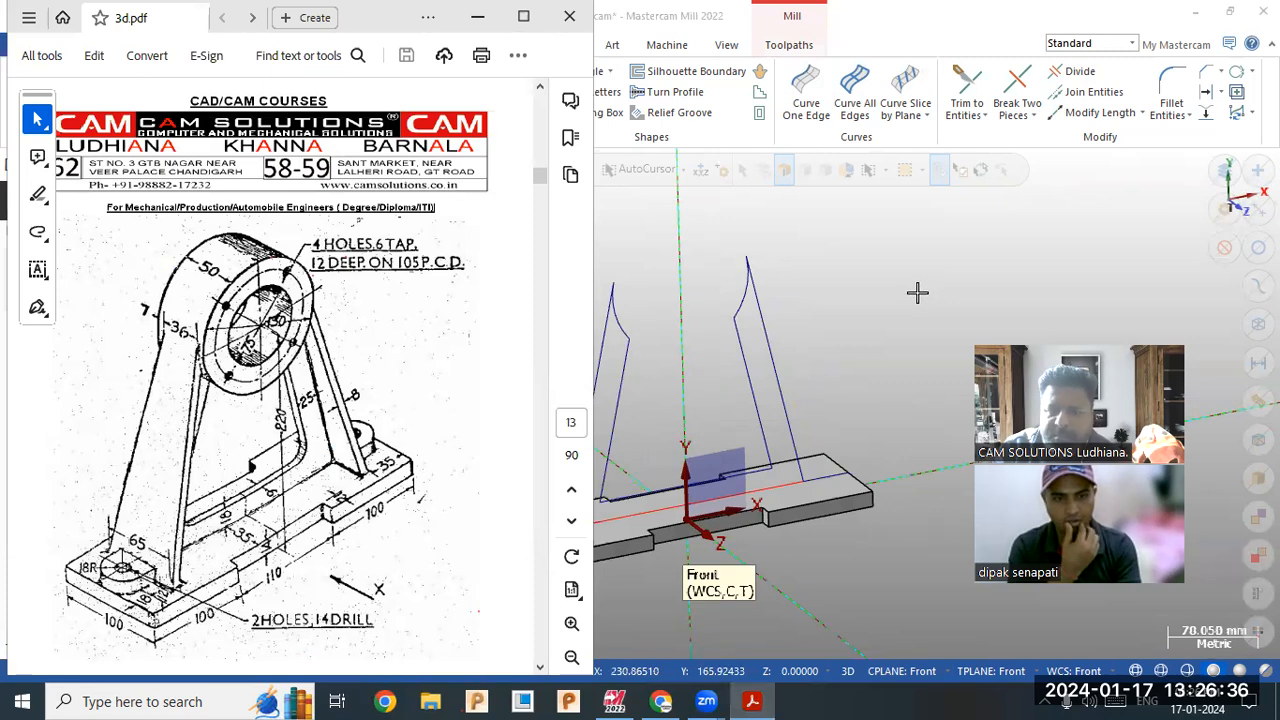
{"action": "left_click", "coordinate": [1168, 100]}
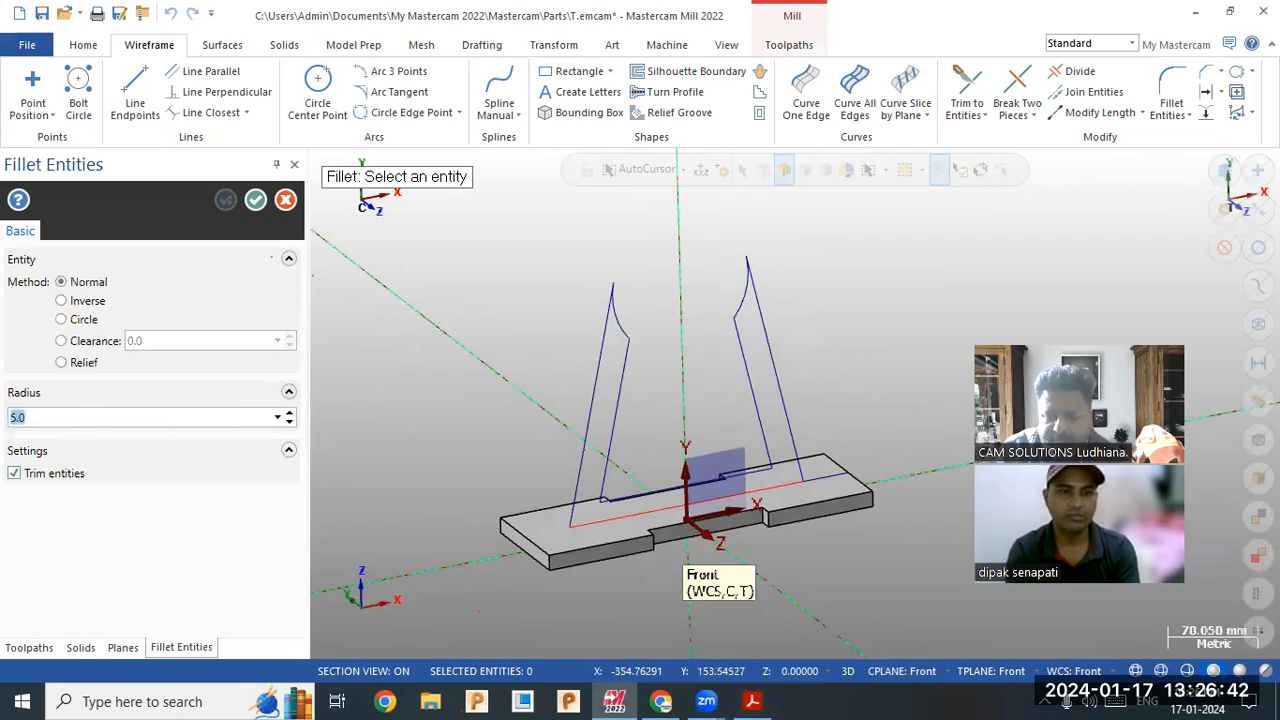
{"action": "type", "text": "12"}
{"action": "key", "text": "Return"}
Step: Try to fillet the left inner slanted line with the line along its foot
{"action": "left_click", "coordinate": [614, 448]}
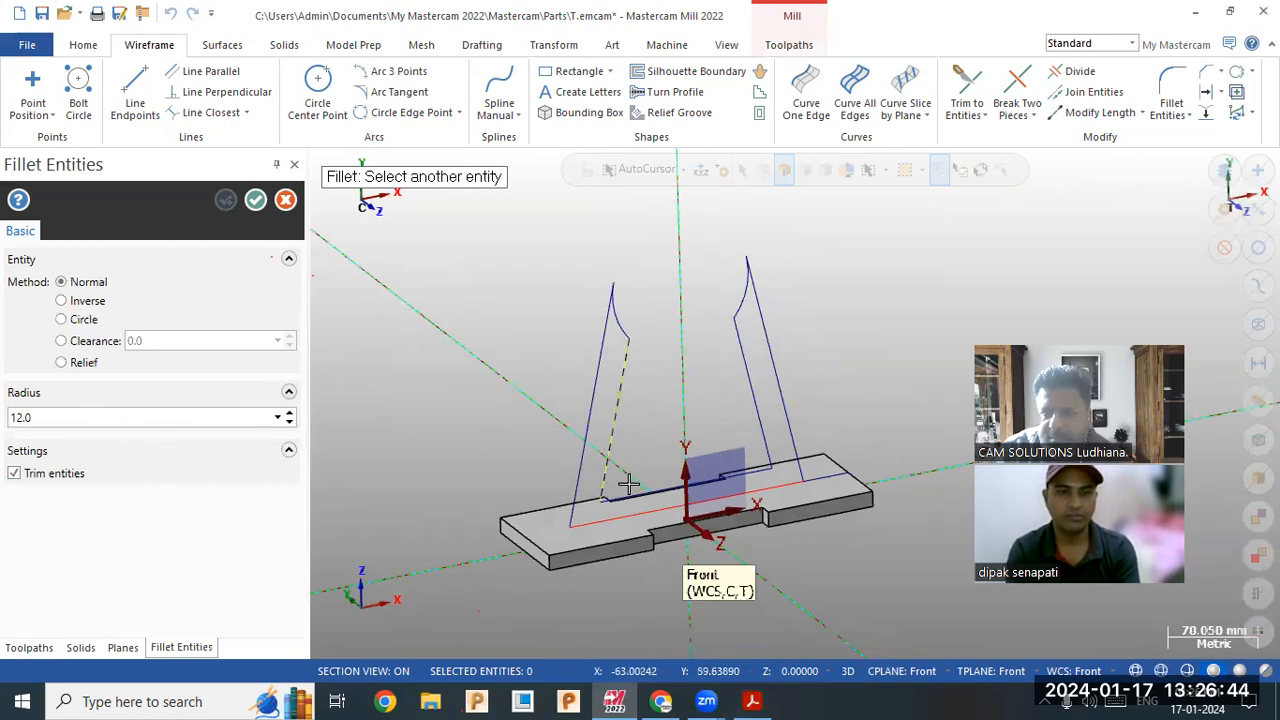
{"action": "left_click", "coordinate": [641, 500]}
{"action": "left_click", "coordinate": [177, 343]}
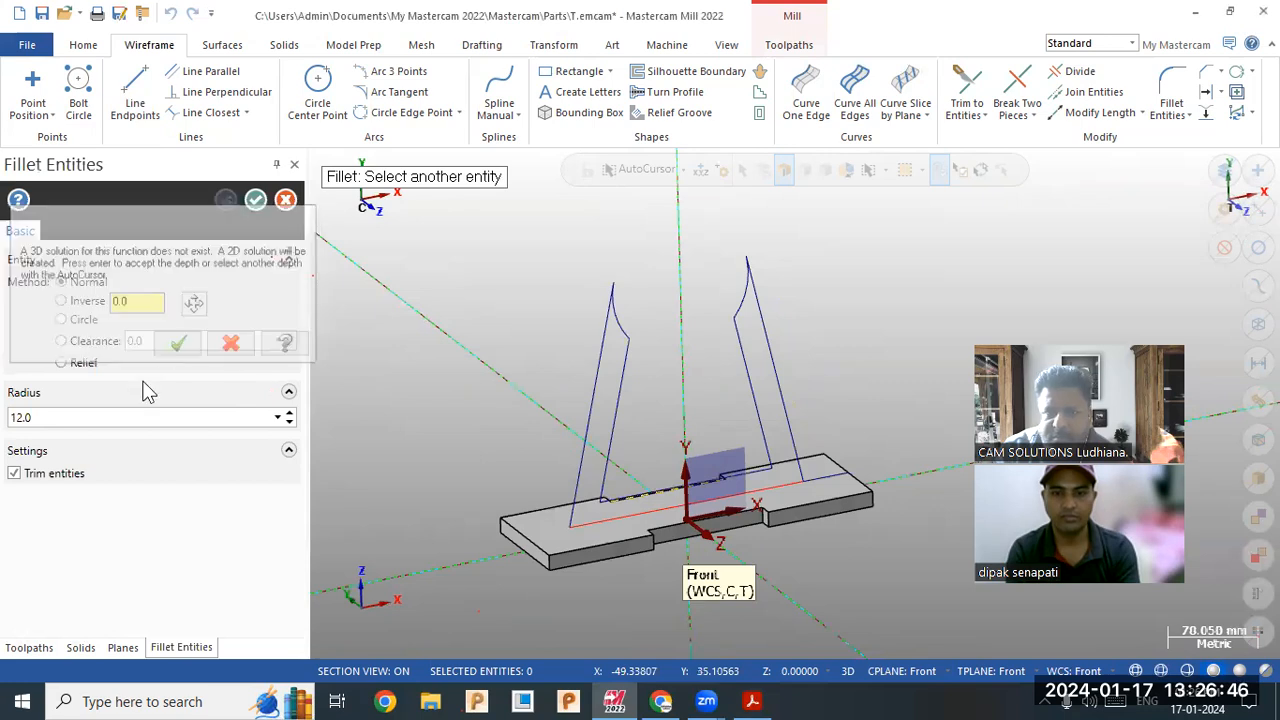
Step: Fillet both lower inner corners of the upright profile with a 12 mm radius, between the inner slanted lines and the horizontal line
{"action": "scroll", "coordinate": [630, 485], "scroll_direction": "up", "scroll_amount": 3}
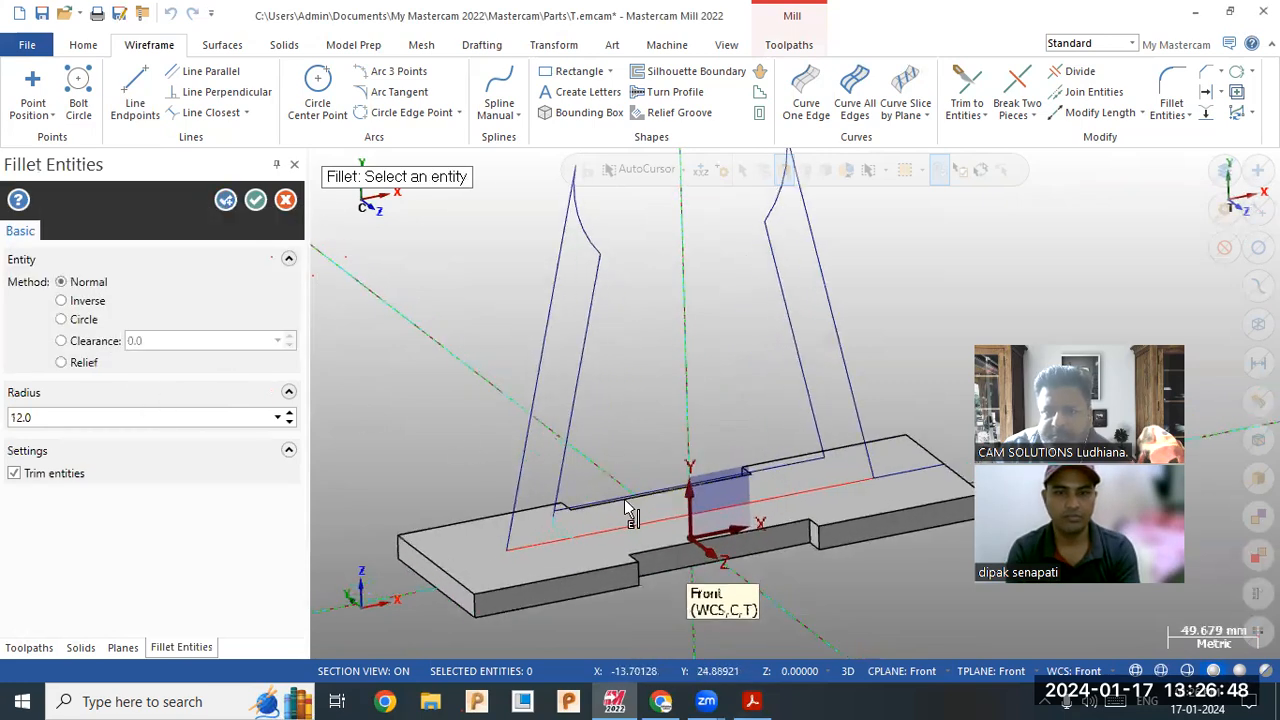
{"action": "middle_click_drag", "start_coordinate": [589, 431], "coordinate": [560, 449]}
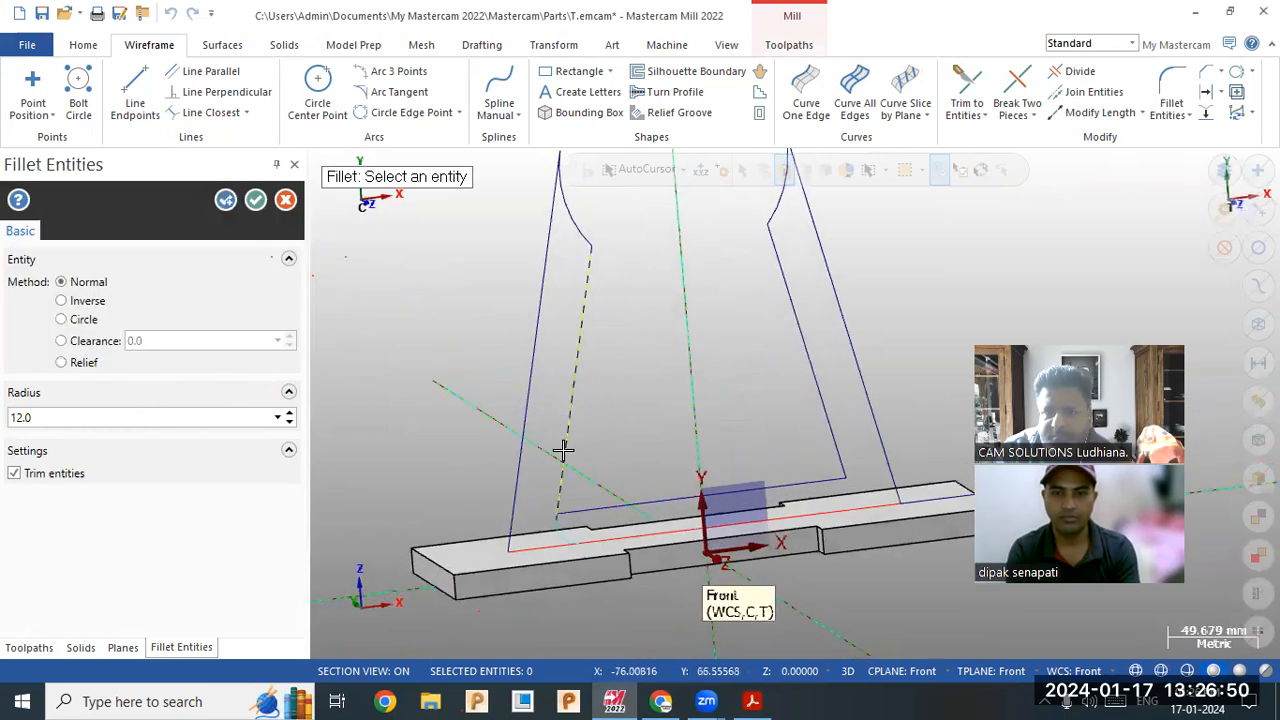
{"action": "left_click", "coordinate": [563, 449]}
{"action": "left_click", "coordinate": [587, 503]}
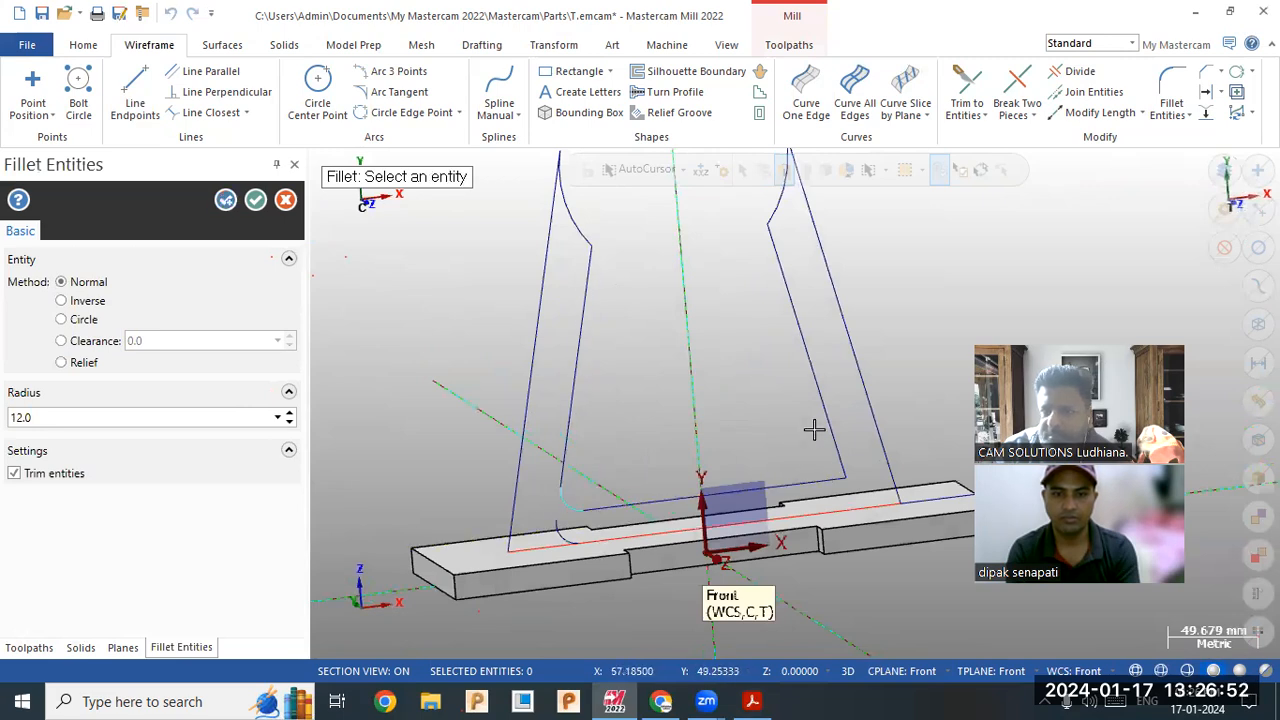
{"action": "left_click", "coordinate": [801, 461]}
{"action": "left_click", "coordinate": [810, 482]}
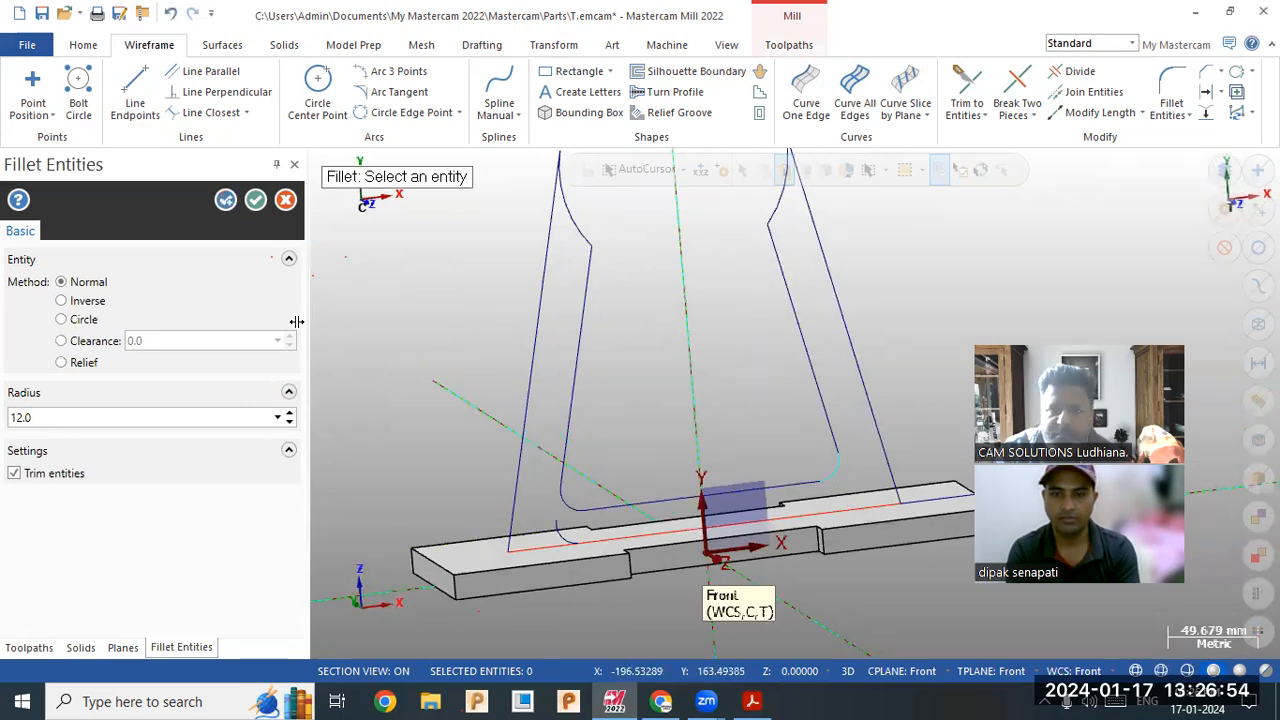
{"action": "left_click", "coordinate": [255, 201]}
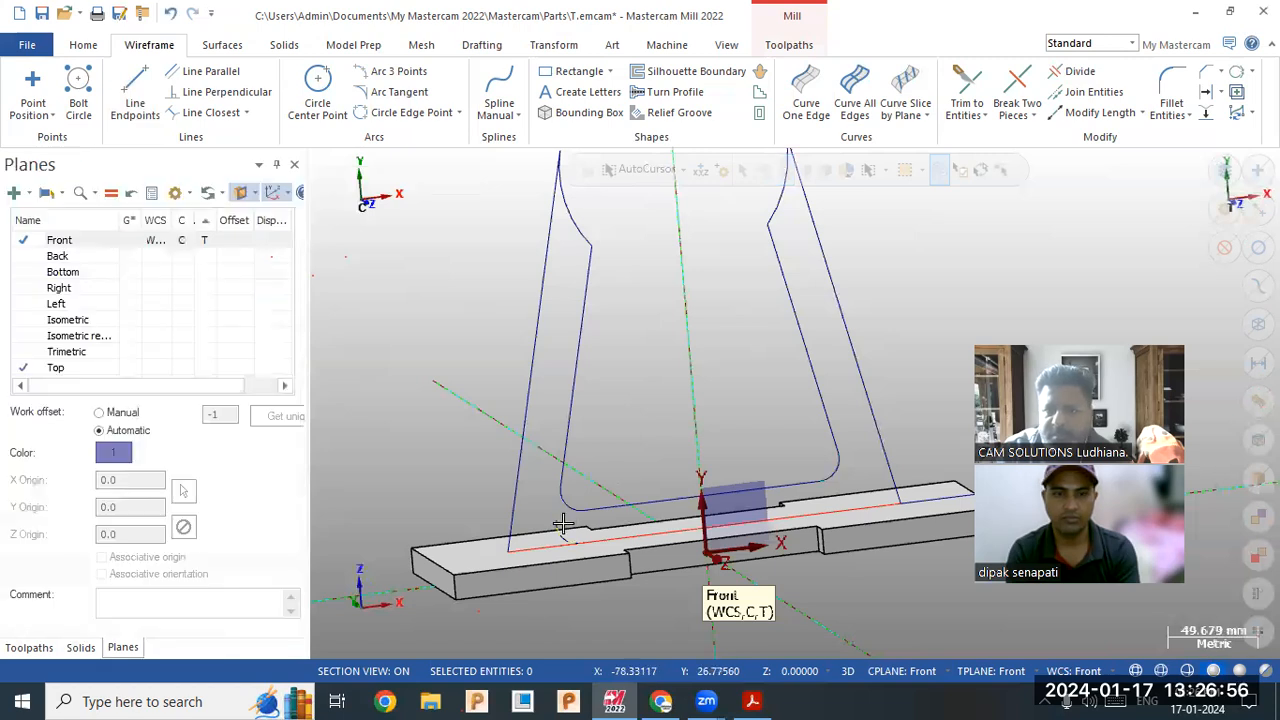
Step: Delete the stray fillet arc below the profile's left inner corner
{"action": "left_click", "coordinate": [572, 507]}
{"action": "scroll", "coordinate": [544, 358], "scroll_direction": "down", "scroll_amount": 1}
{"action": "key", "text": "Escape"}
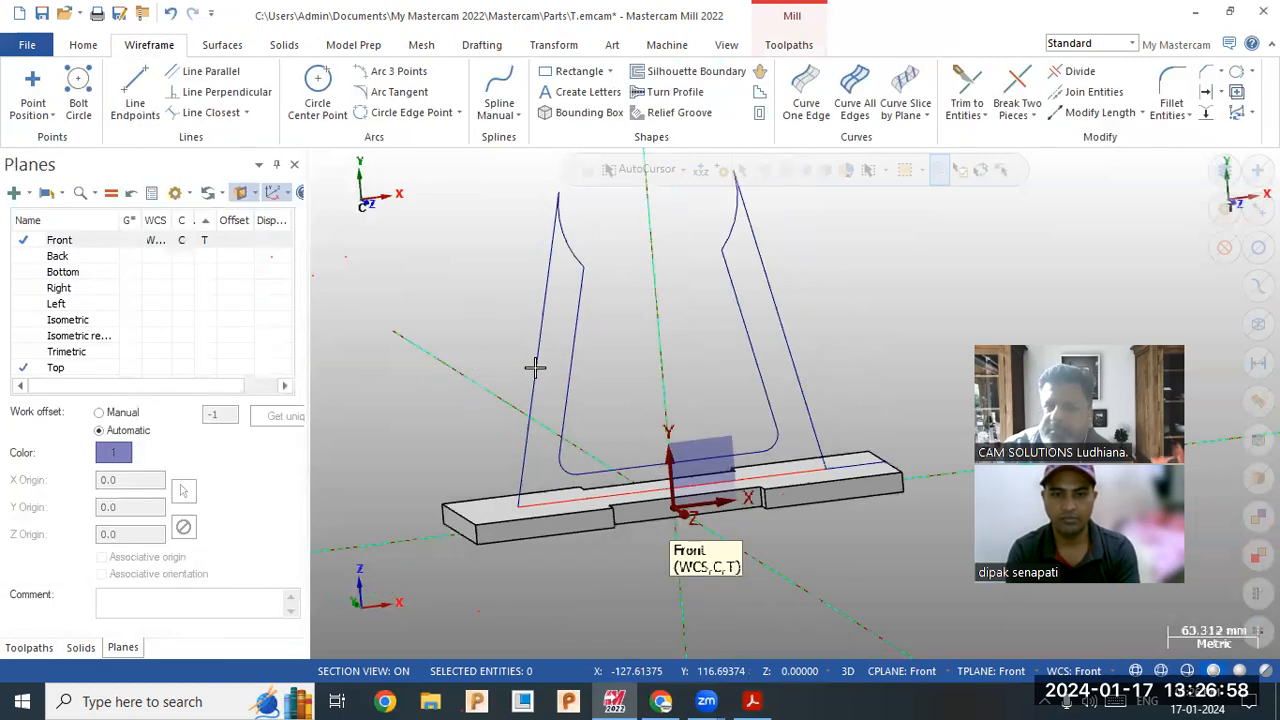
Step: Start a solid Extrude and chain the complete closed outline of the upright support, following the base line at the branch point
{"action": "middle_click_drag", "start_coordinate": [529, 370], "coordinate": [526, 358]}
{"action": "scroll", "coordinate": [458, 300], "scroll_direction": "down", "scroll_amount": 1}
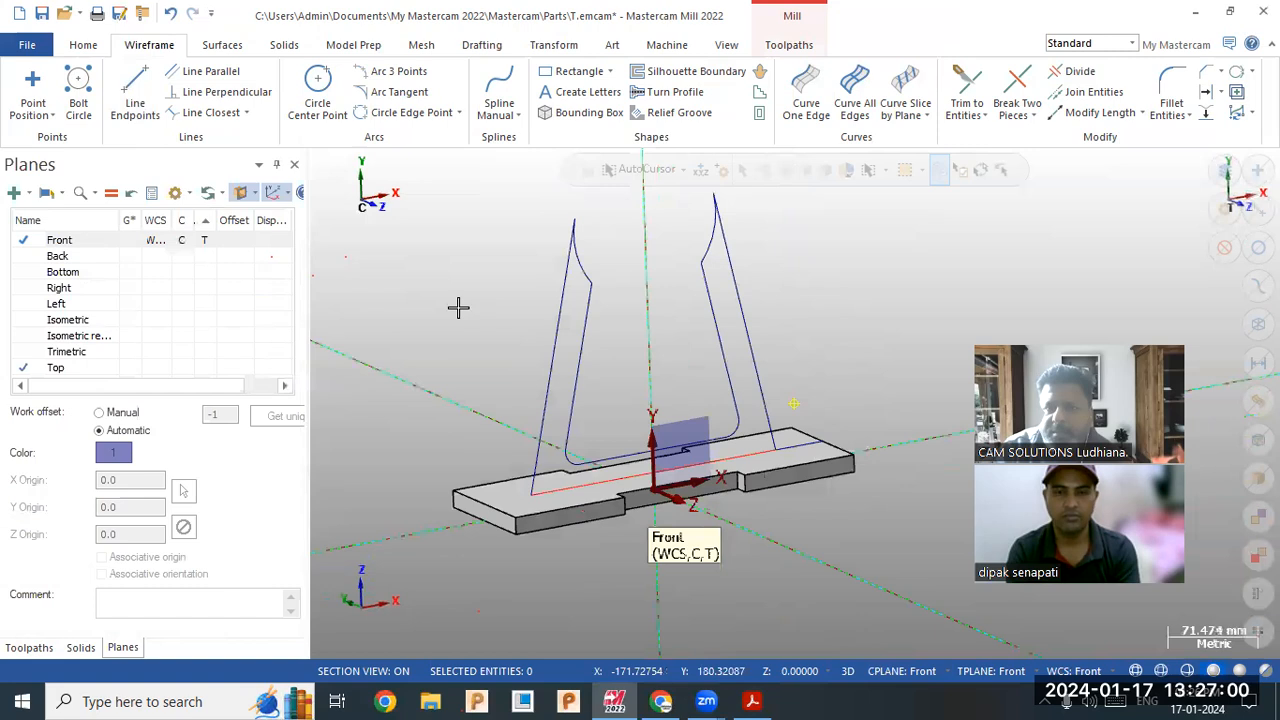
{"action": "scroll", "coordinate": [362, 212], "scroll_direction": "down", "scroll_amount": 1}
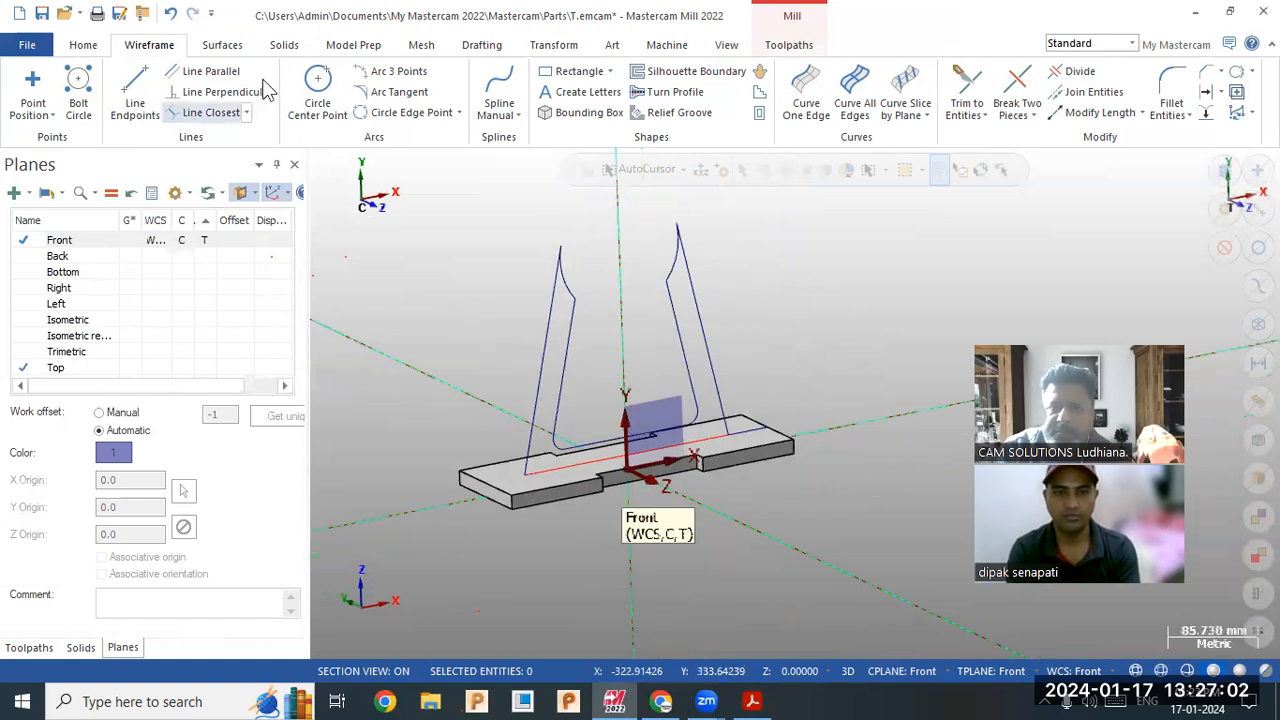
{"action": "left_click", "coordinate": [283, 48]}
{"action": "left_click", "coordinate": [179, 88]}
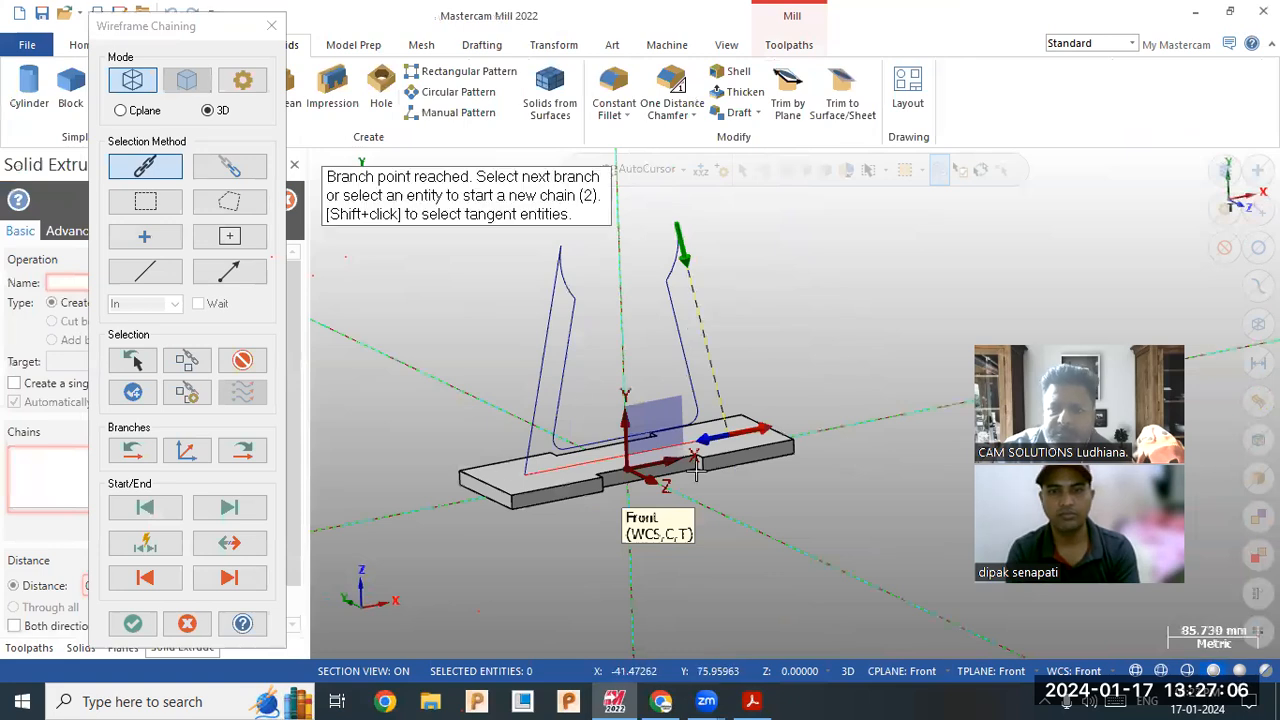
{"action": "left_click", "coordinate": [168, 546]}
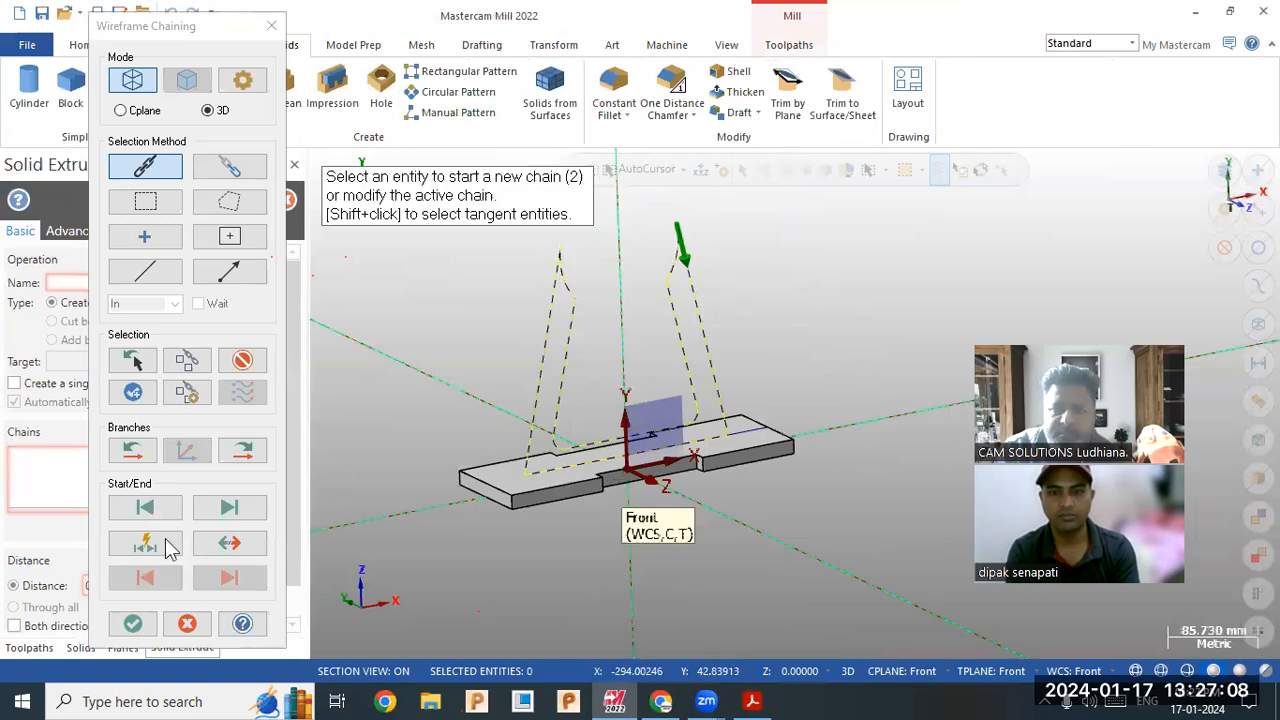
{"action": "left_click", "coordinate": [133, 624]}
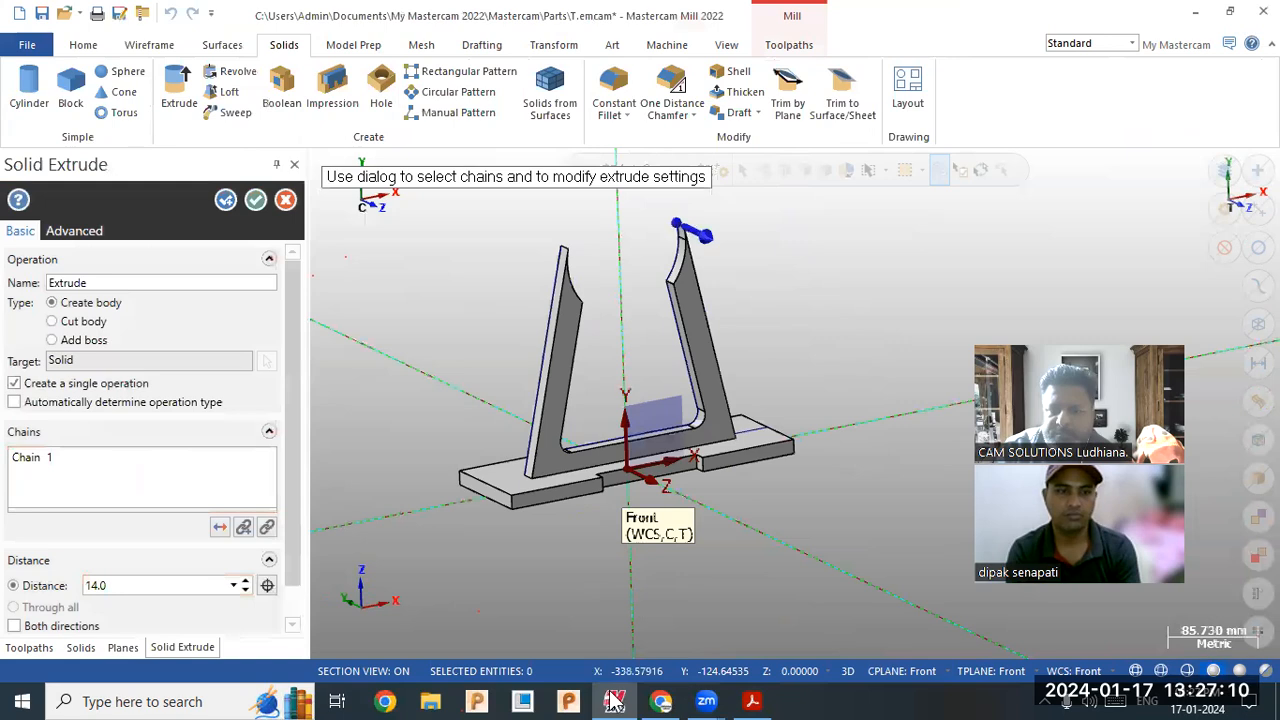
Step: Check the support's thickness on the 3d.pdf drawing and extrude the profile 3 mm in both directions as a new body
{"action": "left_click", "coordinate": [753, 701]}
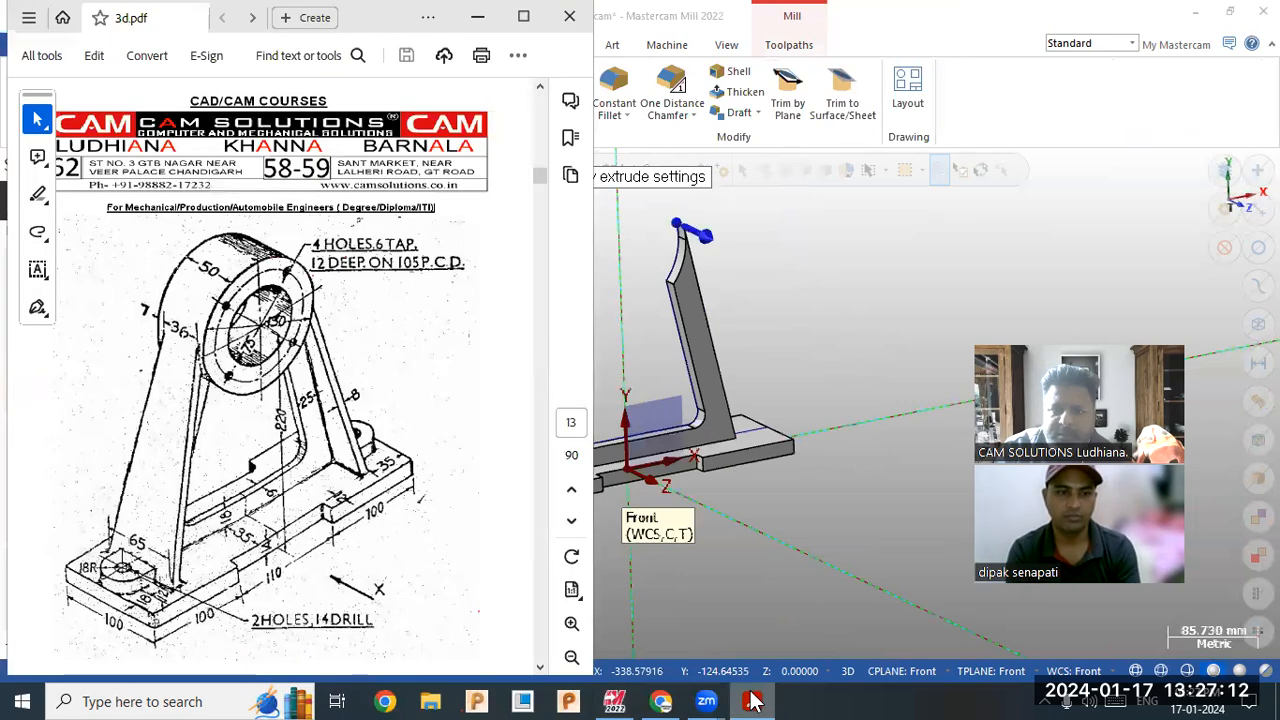
{"action": "key", "text": "alt+Tab"}
{"action": "left_click", "coordinate": [14, 626]}
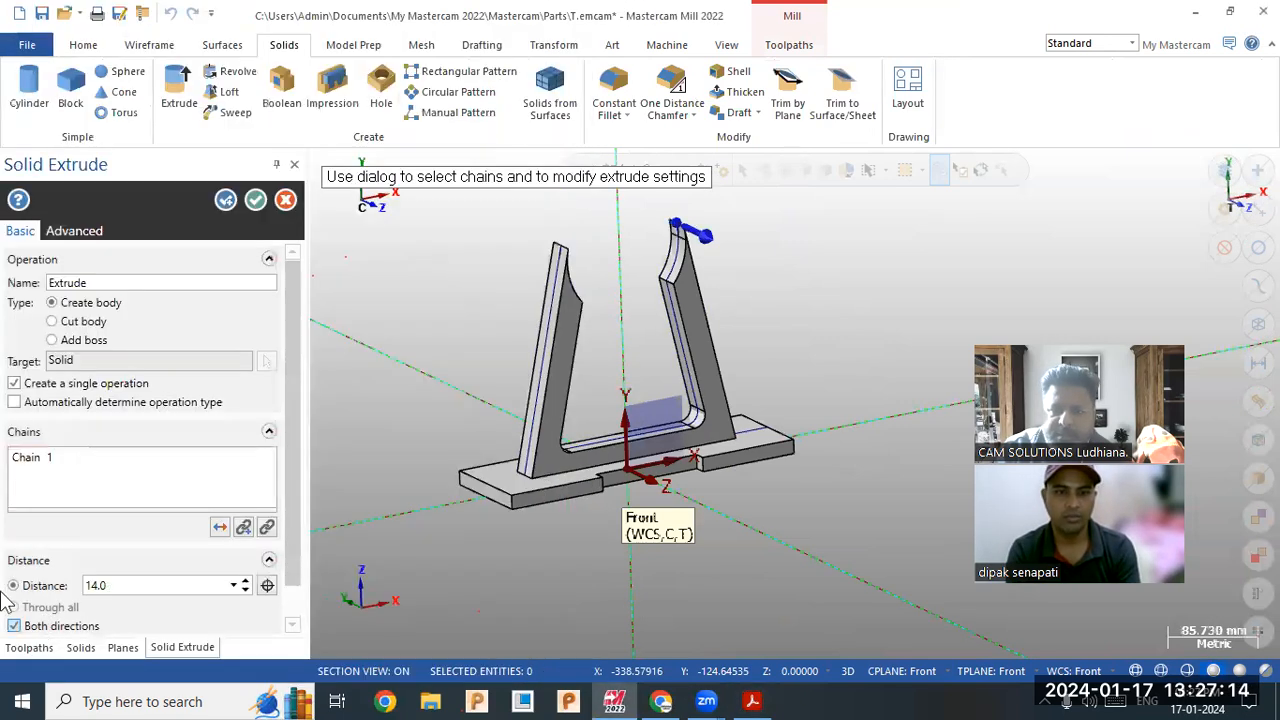
{"action": "key", "text": "shift+Tab"}
{"action": "type", "text": "3"}
{"action": "key", "text": "Return"}
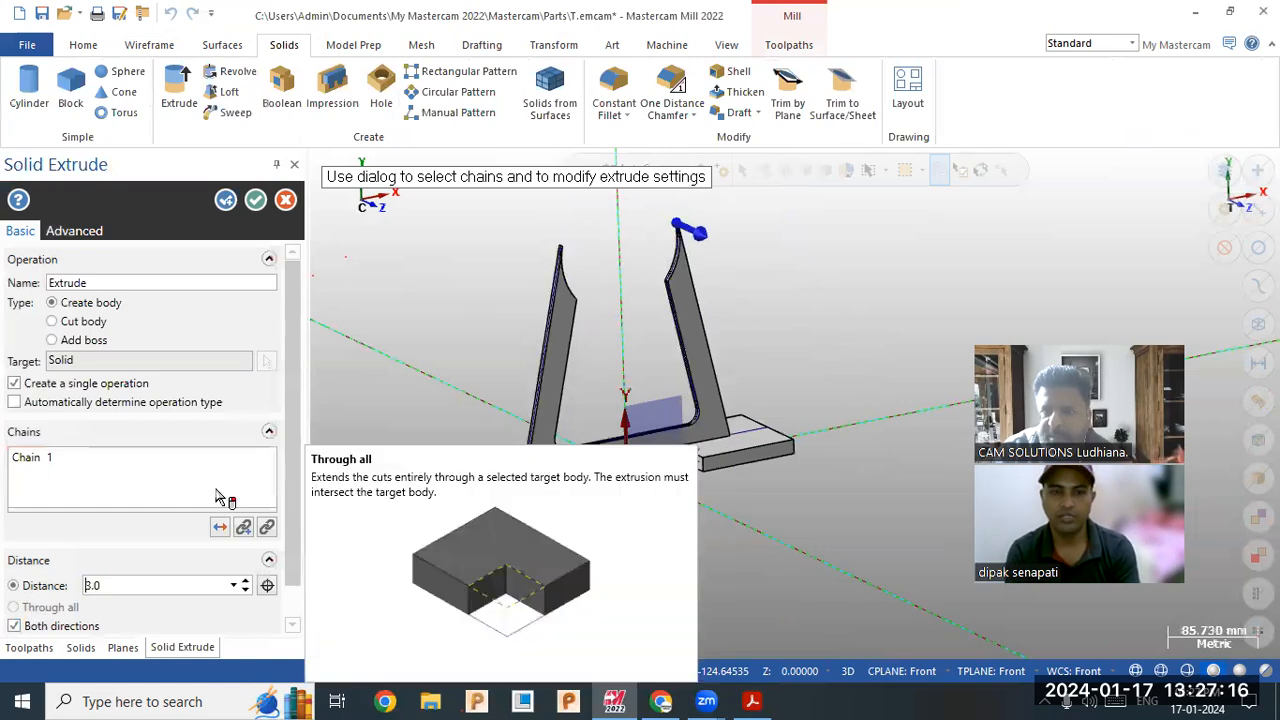
{"action": "middle_click_drag", "start_coordinate": [673, 404], "coordinate": [638, 414]}
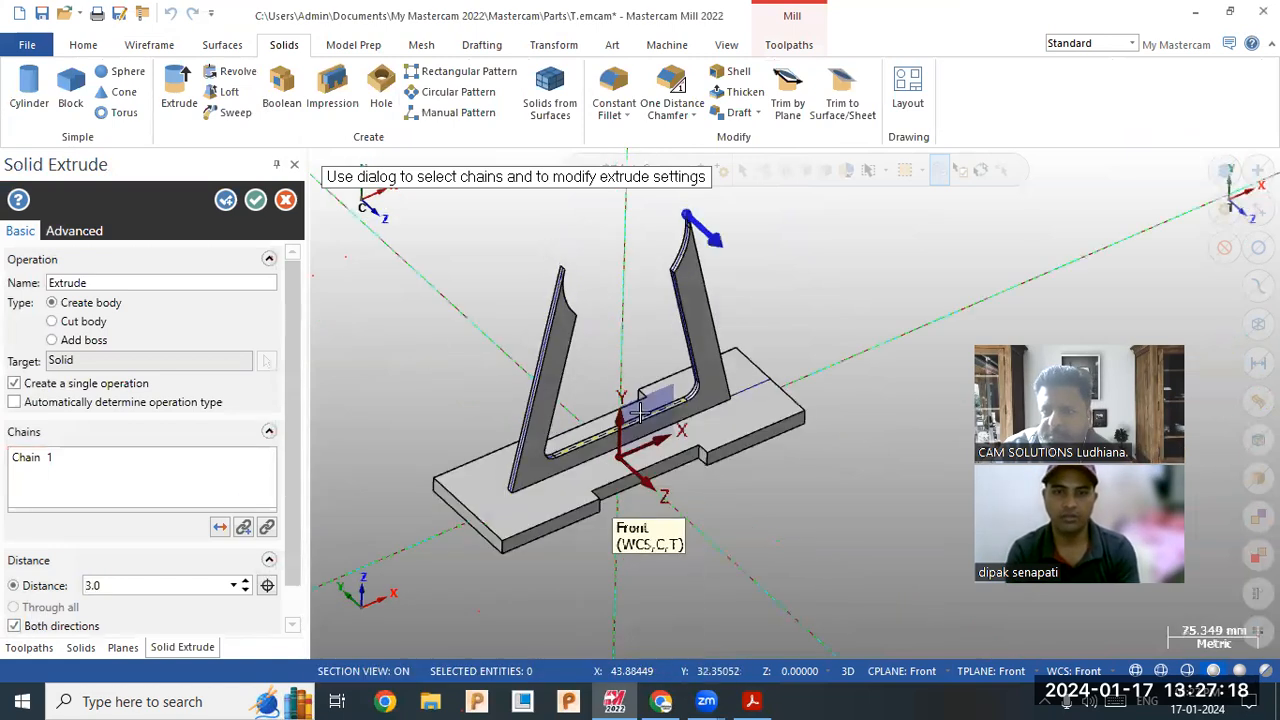
{"action": "scroll", "coordinate": [622, 418], "scroll_direction": "up", "scroll_amount": 3}
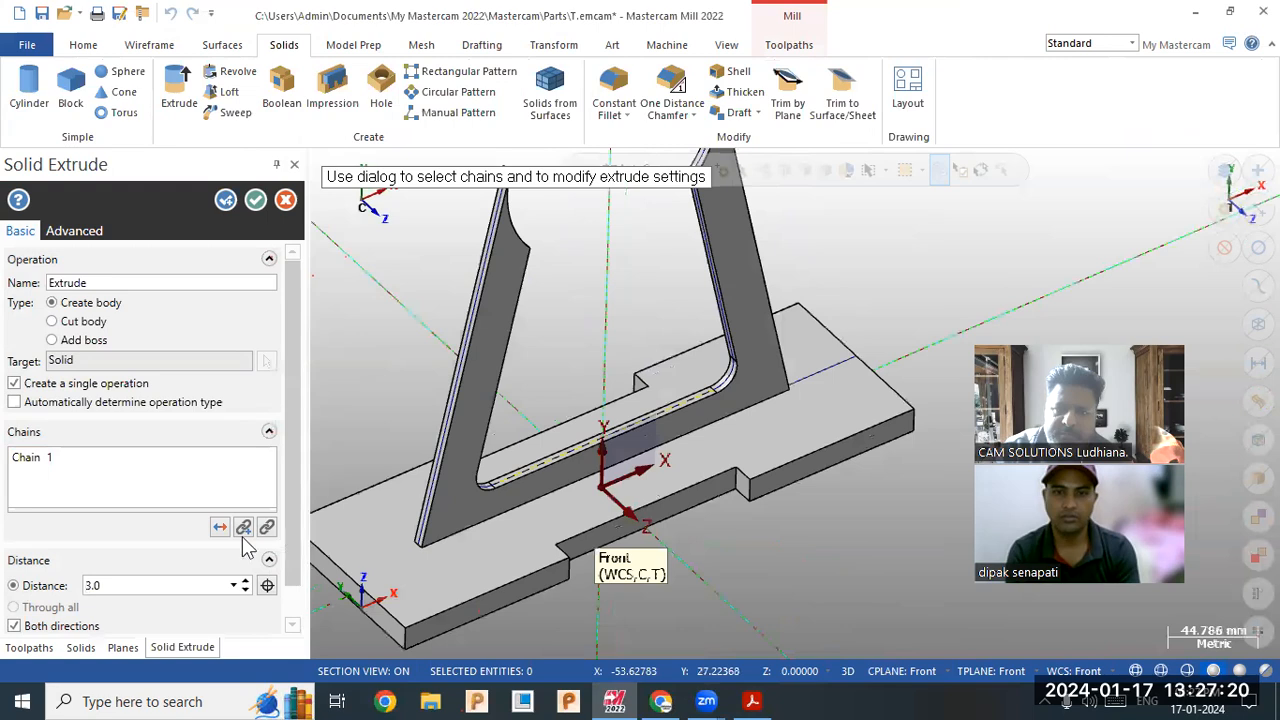
{"action": "left_click", "coordinate": [256, 203]}
{"action": "scroll", "coordinate": [530, 445], "scroll_direction": "down", "scroll_amount": 2}
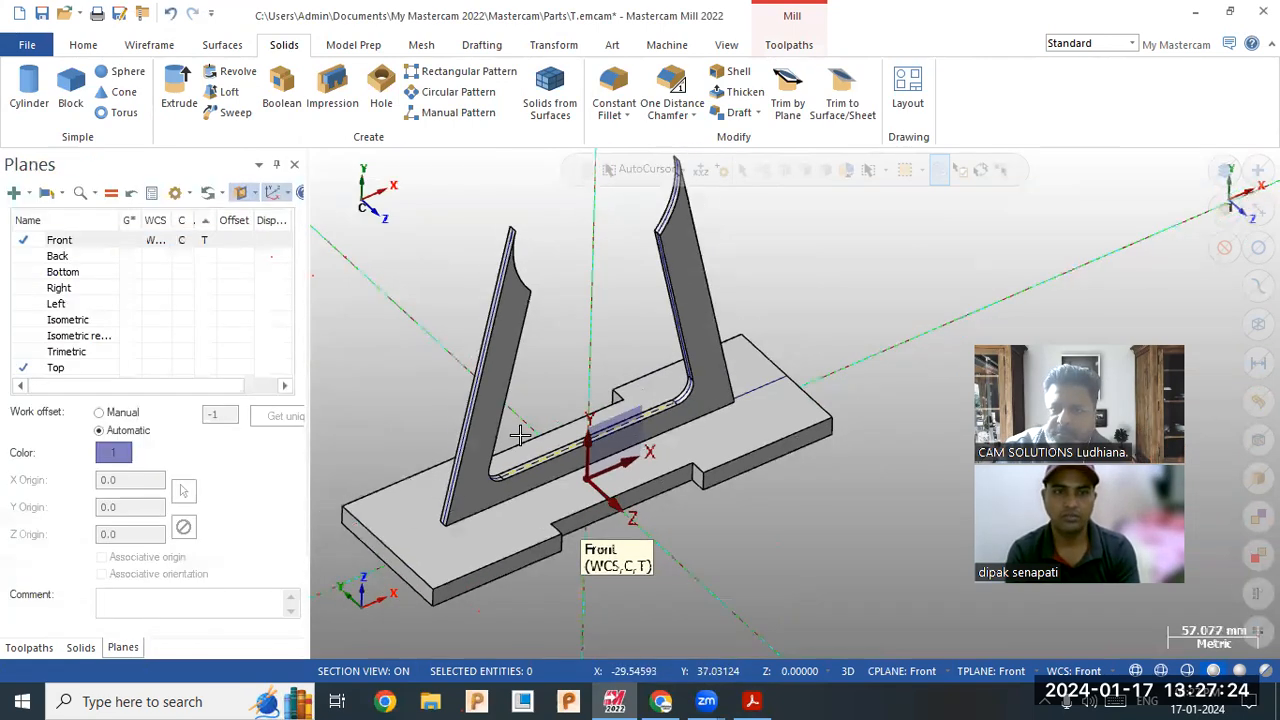
{"action": "middle_click_drag", "start_coordinate": [452, 414], "coordinate": [408, 406]}
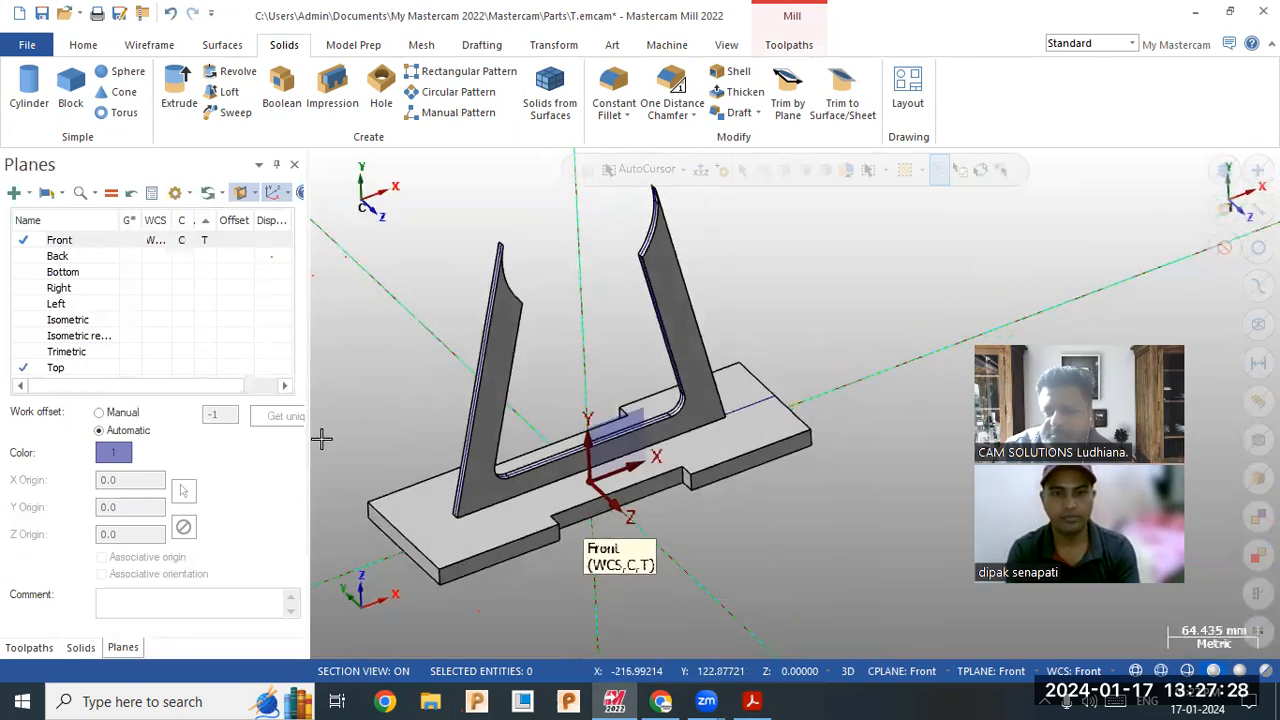
{"action": "left_click", "coordinate": [148, 45]}
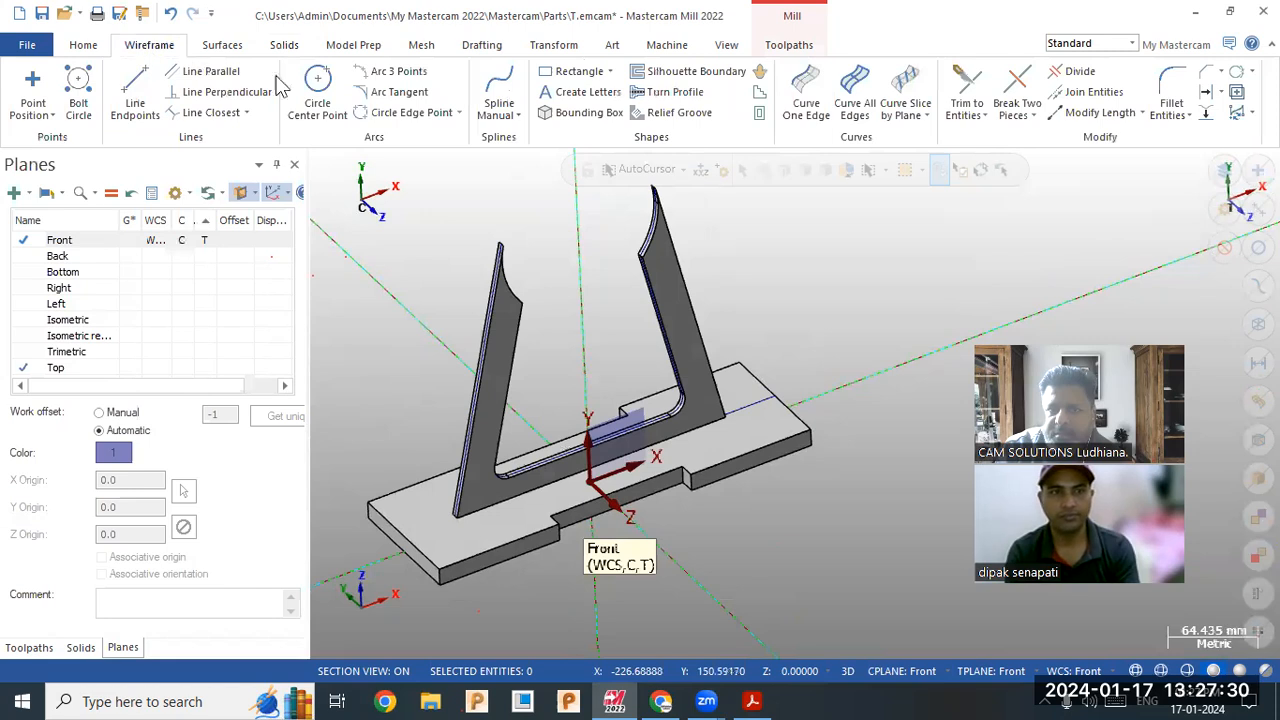
{"action": "left_click", "coordinate": [317, 95]}
{"action": "scroll", "coordinate": [585, 197], "scroll_direction": "up", "scroll_amount": 1}
{"action": "scroll", "coordinate": [590, 200], "scroll_direction": "up", "scroll_amount": 6}
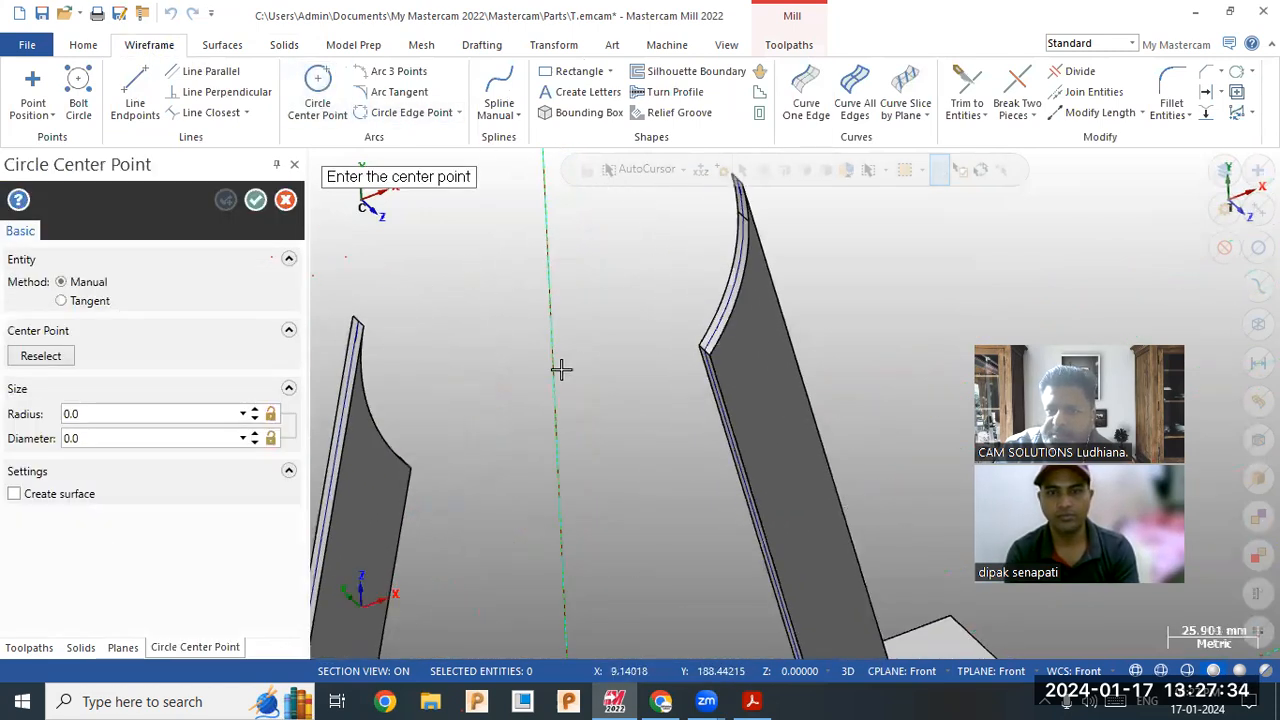
{"action": "scroll", "coordinate": [553, 380], "scroll_direction": "down", "scroll_amount": 3}
{"action": "scroll", "coordinate": [578, 386], "scroll_direction": "down", "scroll_amount": 3}
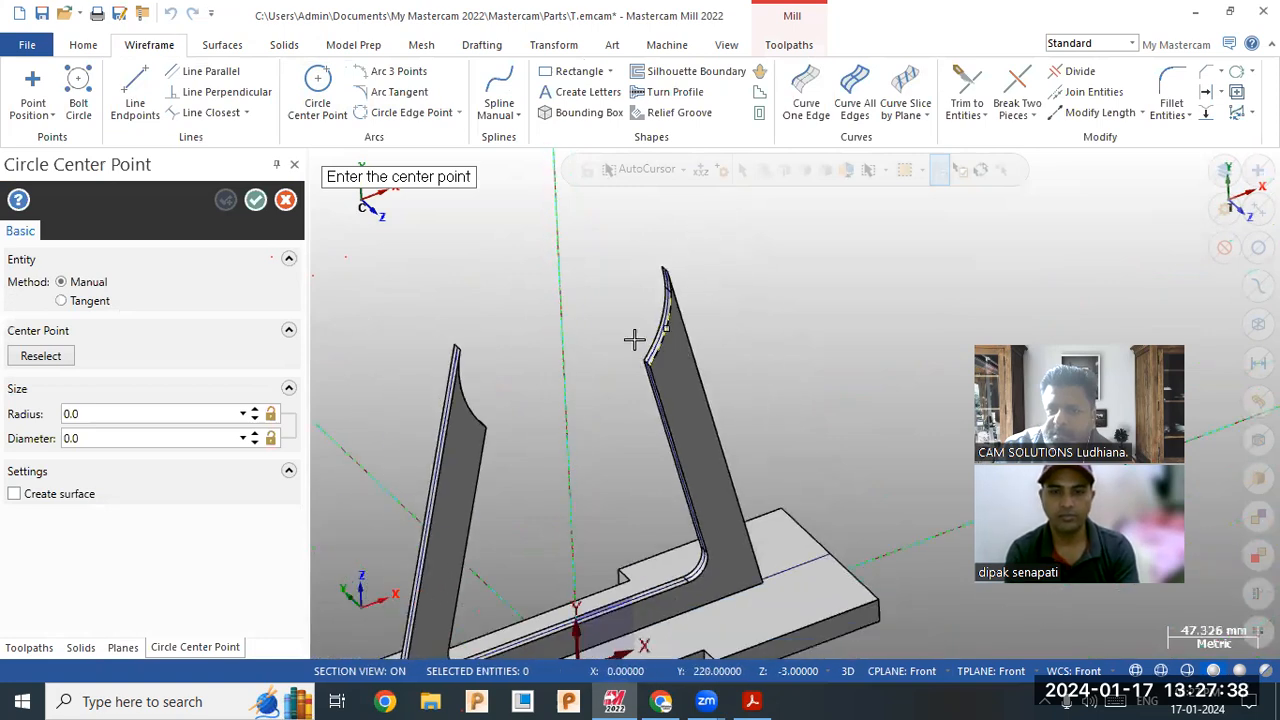
{"action": "scroll", "coordinate": [658, 360], "scroll_direction": "up", "scroll_amount": 1}
{"action": "scroll", "coordinate": [656, 360], "scroll_direction": "up", "scroll_amount": 3}
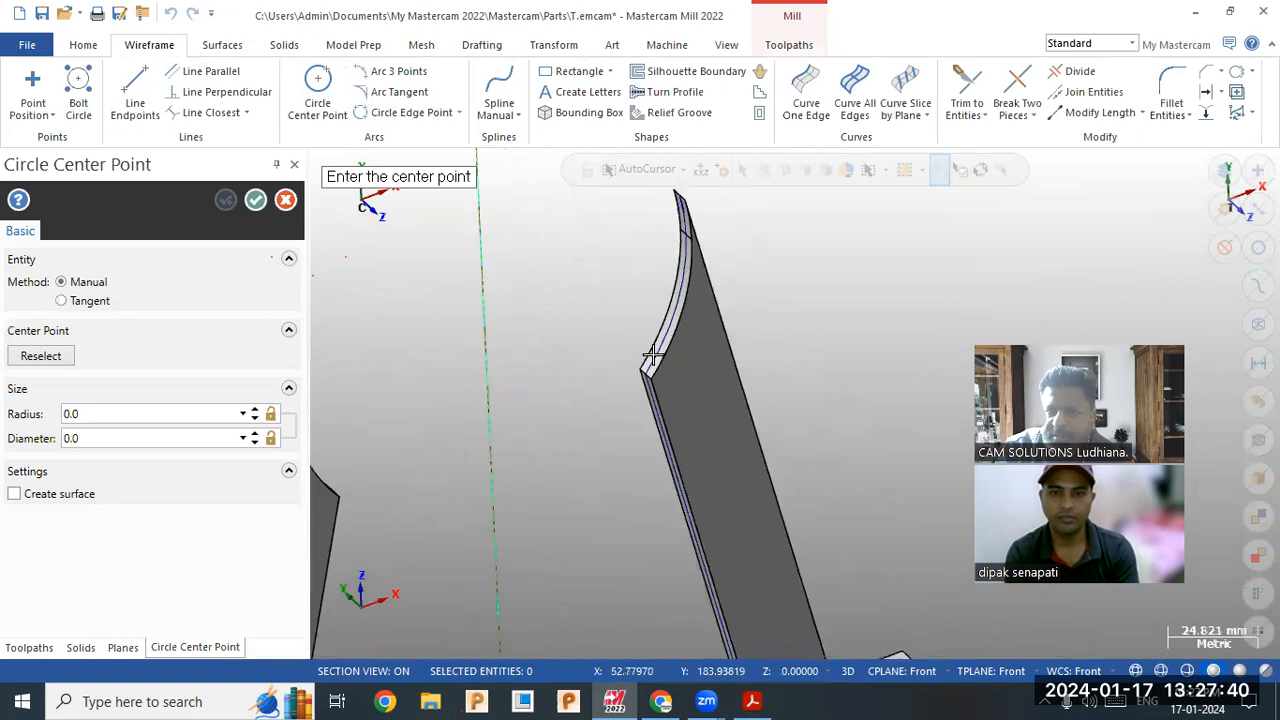
{"action": "scroll", "coordinate": [652, 356], "scroll_direction": "up", "scroll_amount": 3}
{"action": "scroll", "coordinate": [652, 356], "scroll_direction": "up", "scroll_amount": 2}
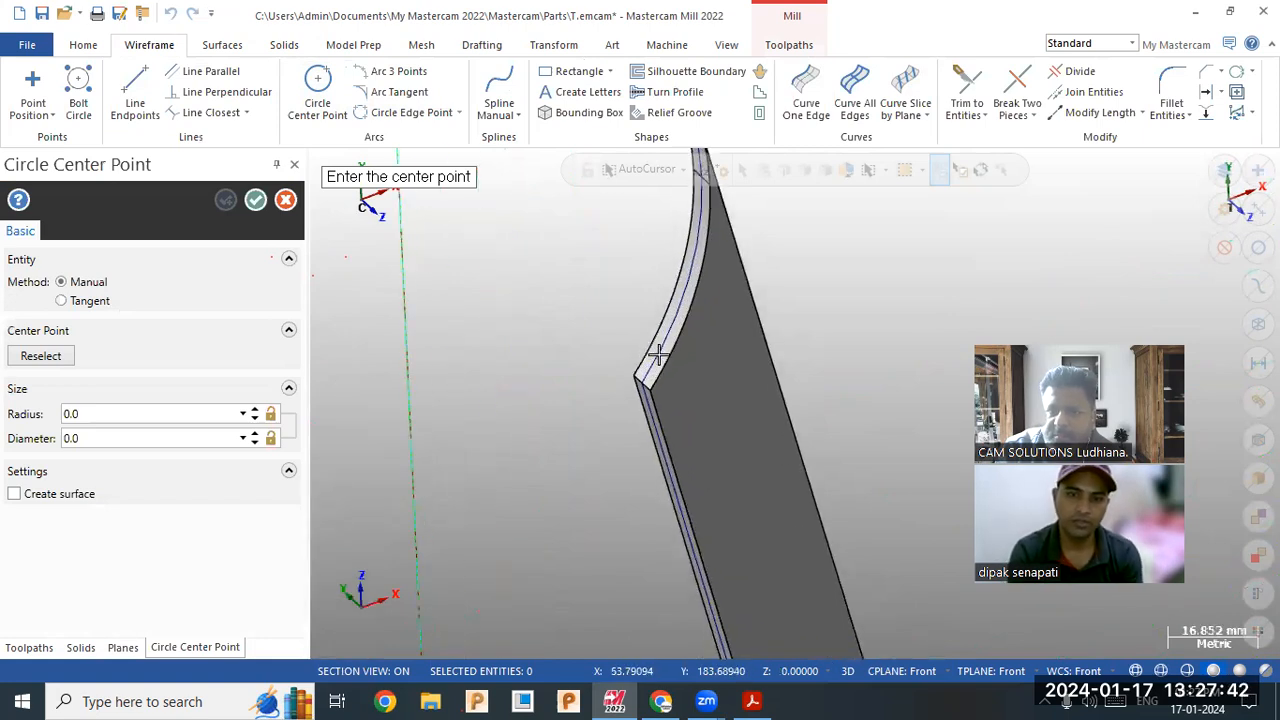
{"action": "scroll", "coordinate": [656, 350], "scroll_direction": "down", "scroll_amount": 2}
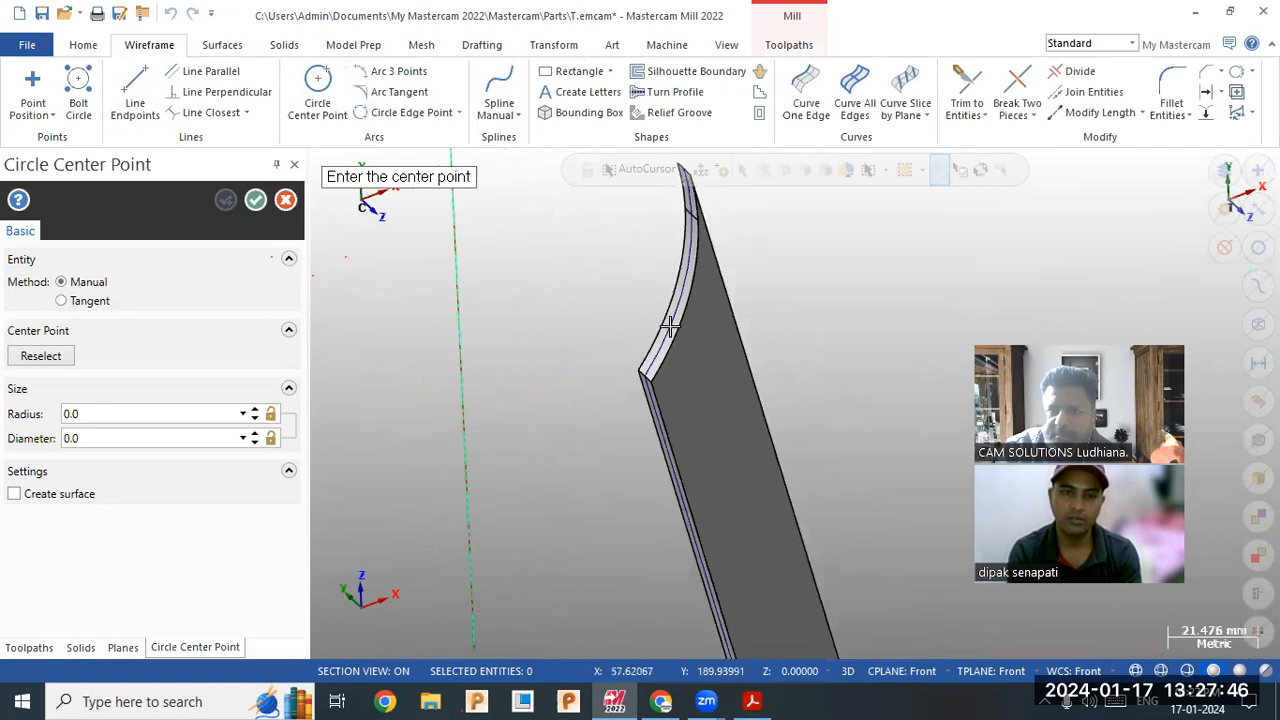
{"action": "scroll", "coordinate": [568, 324], "scroll_direction": "down", "scroll_amount": 6}
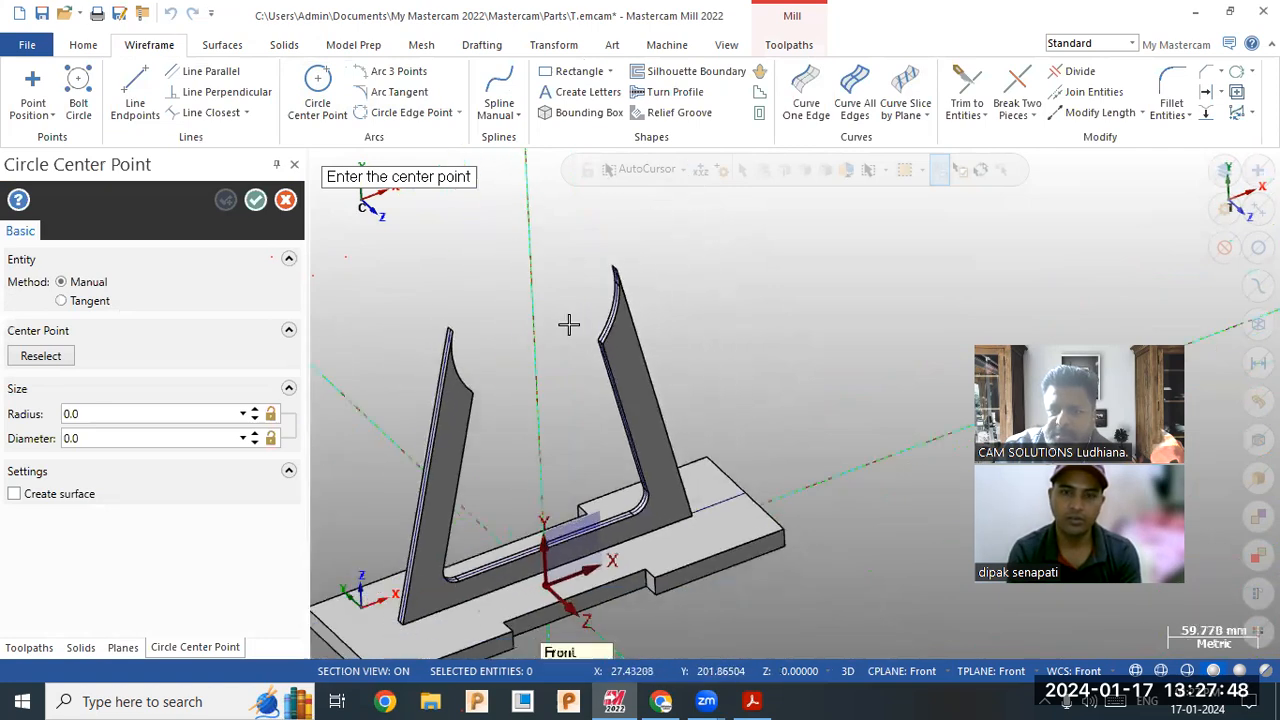
{"action": "left_click", "coordinate": [285, 200]}
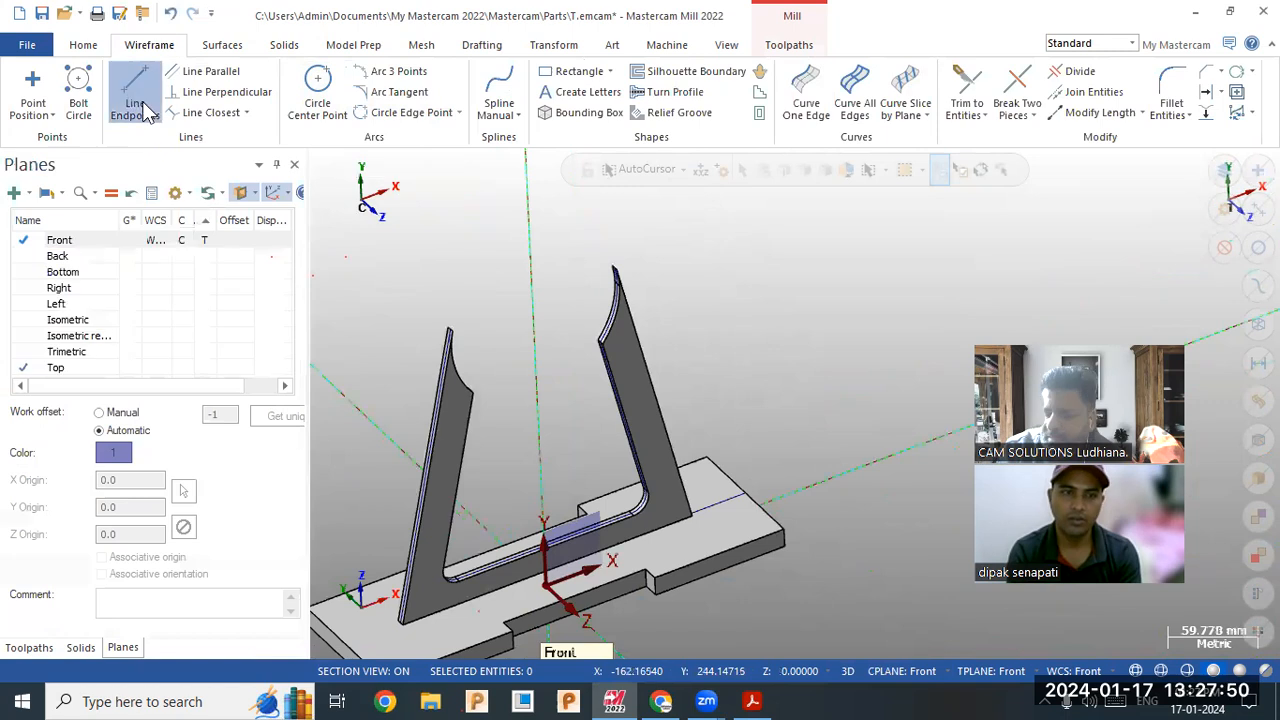
{"action": "left_click", "coordinate": [145, 110]}
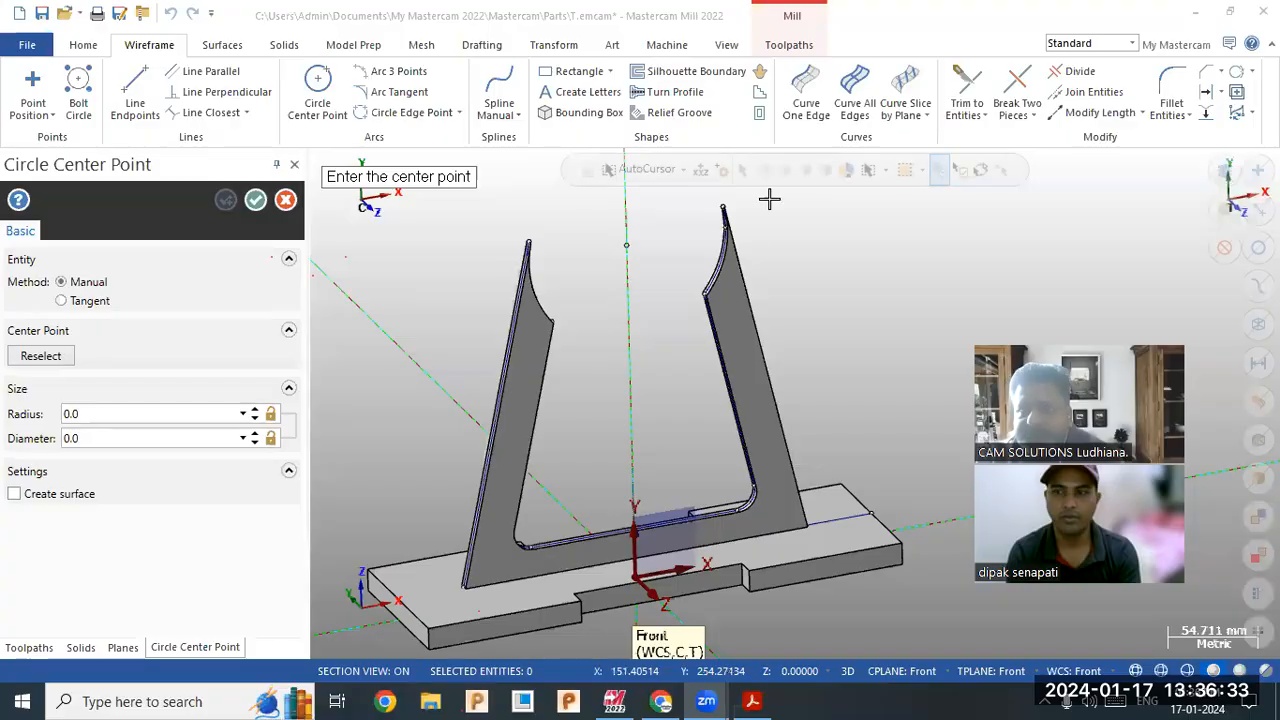
Step: Draw a 130 mm diameter circle on the centre point between the support's curved upper ends and consult the 3d.pdf drawing
{"action": "left_click", "coordinate": [626, 245]}
{"action": "left_click", "coordinate": [671, 237]}
{"action": "double_click", "coordinate": [151, 440]}
{"action": "type", "text": "130"}
{"action": "key", "text": "Return"}
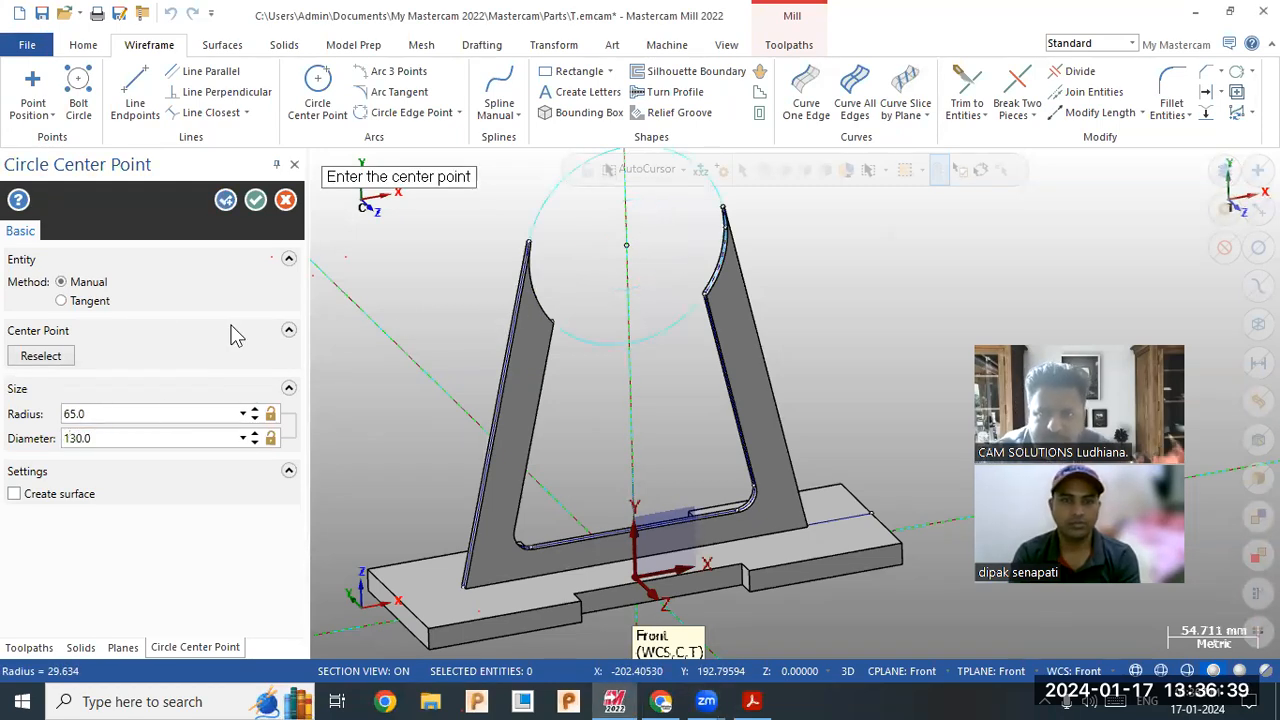
{"action": "left_click", "coordinate": [255, 200]}
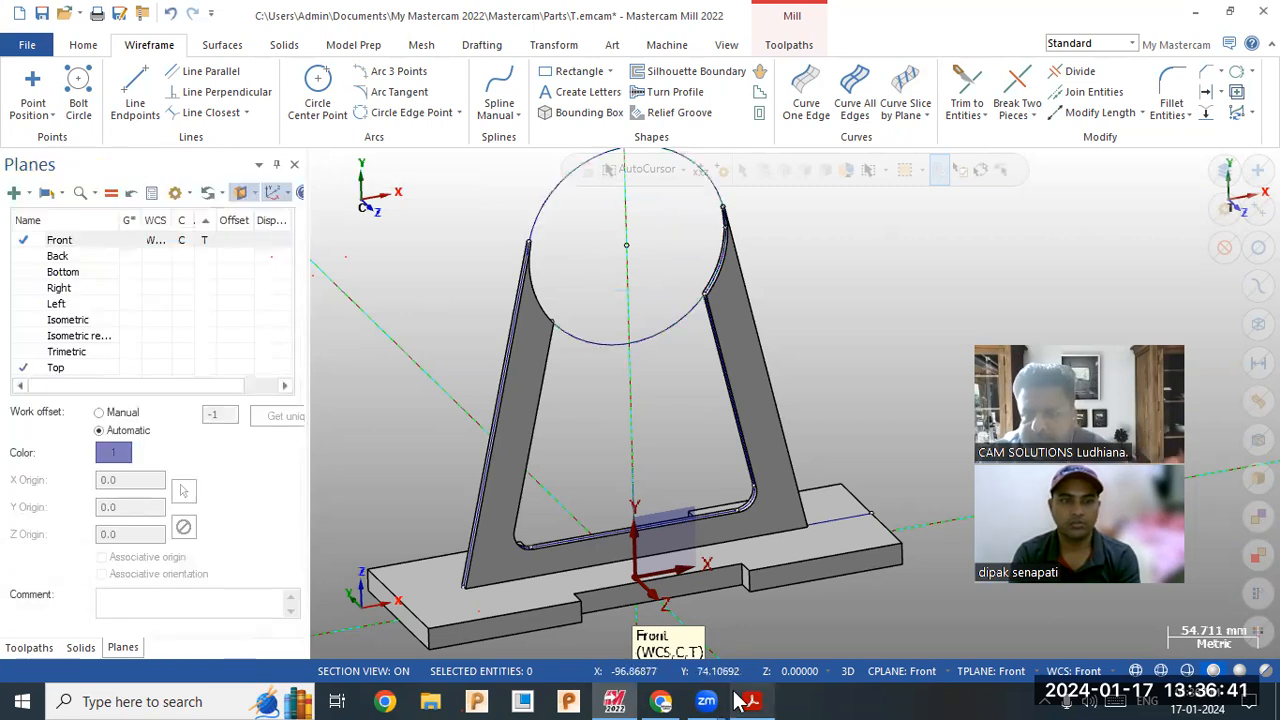
{"action": "left_click", "coordinate": [752, 701]}
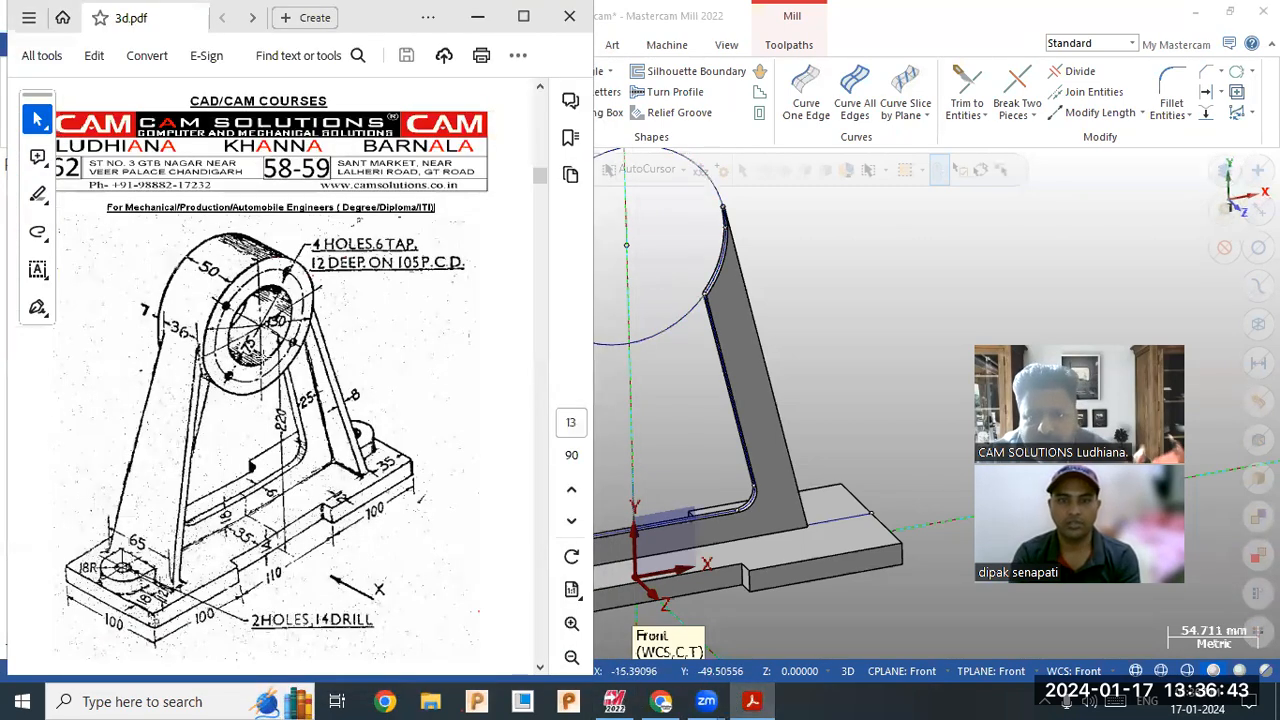
{"action": "left_click", "coordinate": [646, 405]}
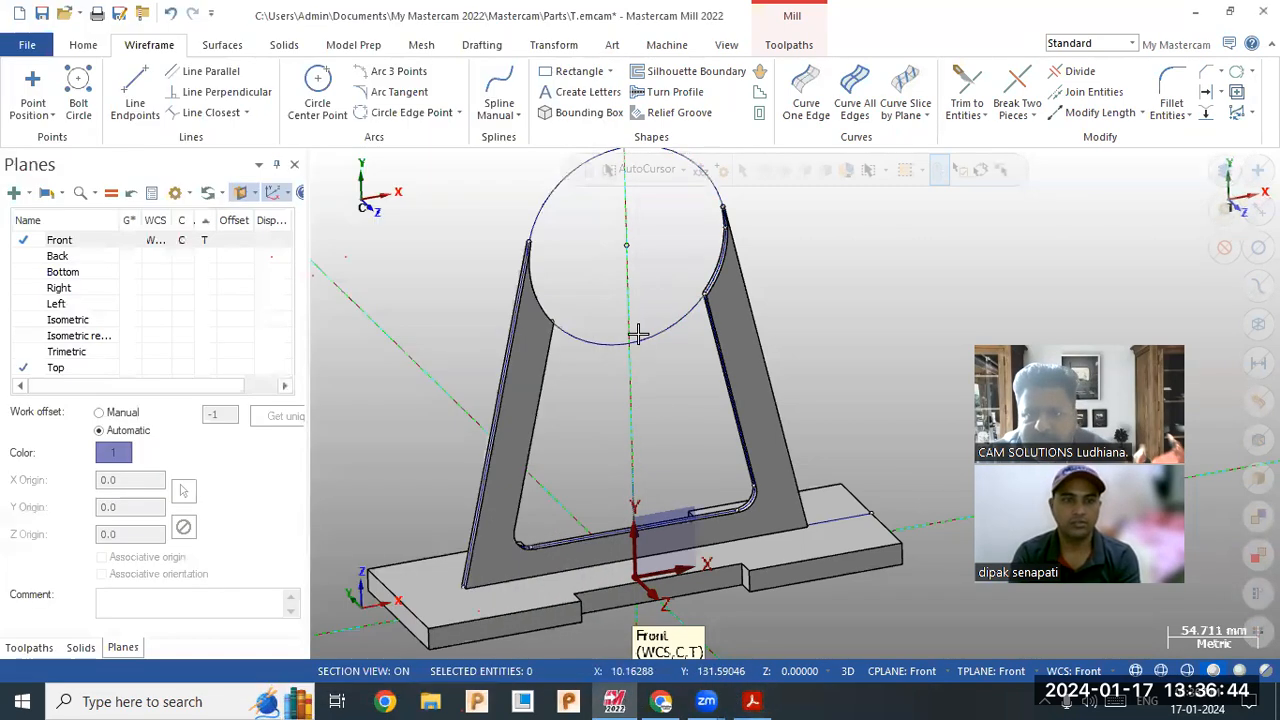
Step: Draw a 75 mm diameter circle concentric with the large bearing circle, centred on the same centre point
{"action": "left_click", "coordinate": [316, 84]}
{"action": "left_click", "coordinate": [626, 245]}
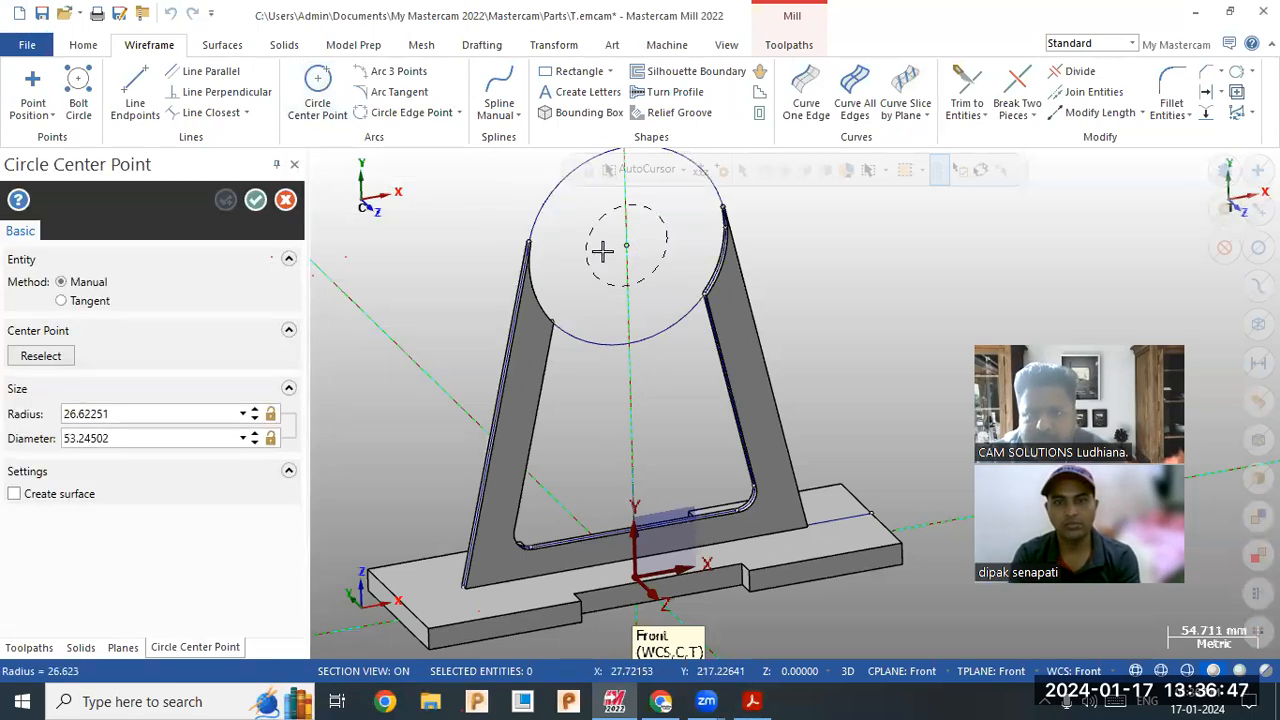
{"action": "left_click", "coordinate": [668, 237]}
{"action": "double_click", "coordinate": [165, 437]}
{"action": "type", "text": "7"}
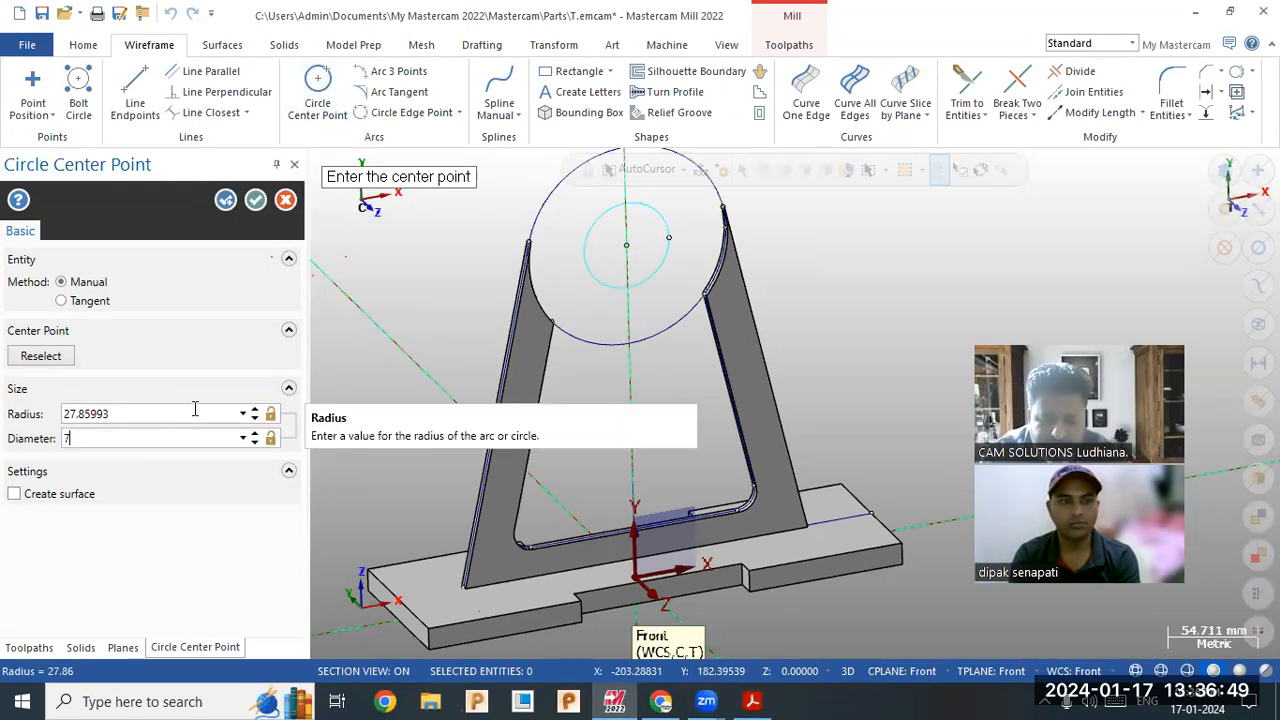
{"action": "type", "text": "5"}
{"action": "key", "text": "Return"}
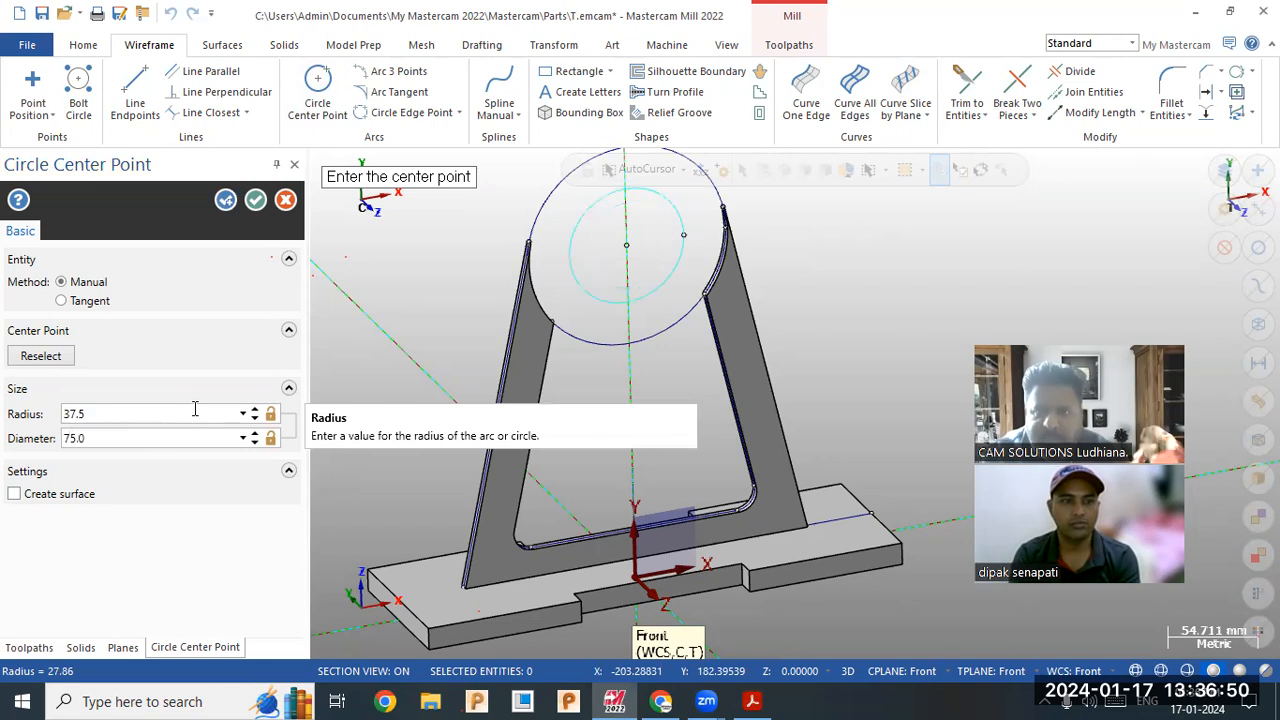
{"action": "left_click", "coordinate": [256, 200]}
Step: Check the bearing cylinder's width on the 3d.pdf drawing and start a solid Extrude with both concentric circles chained
{"action": "left_click", "coordinate": [758, 701]}
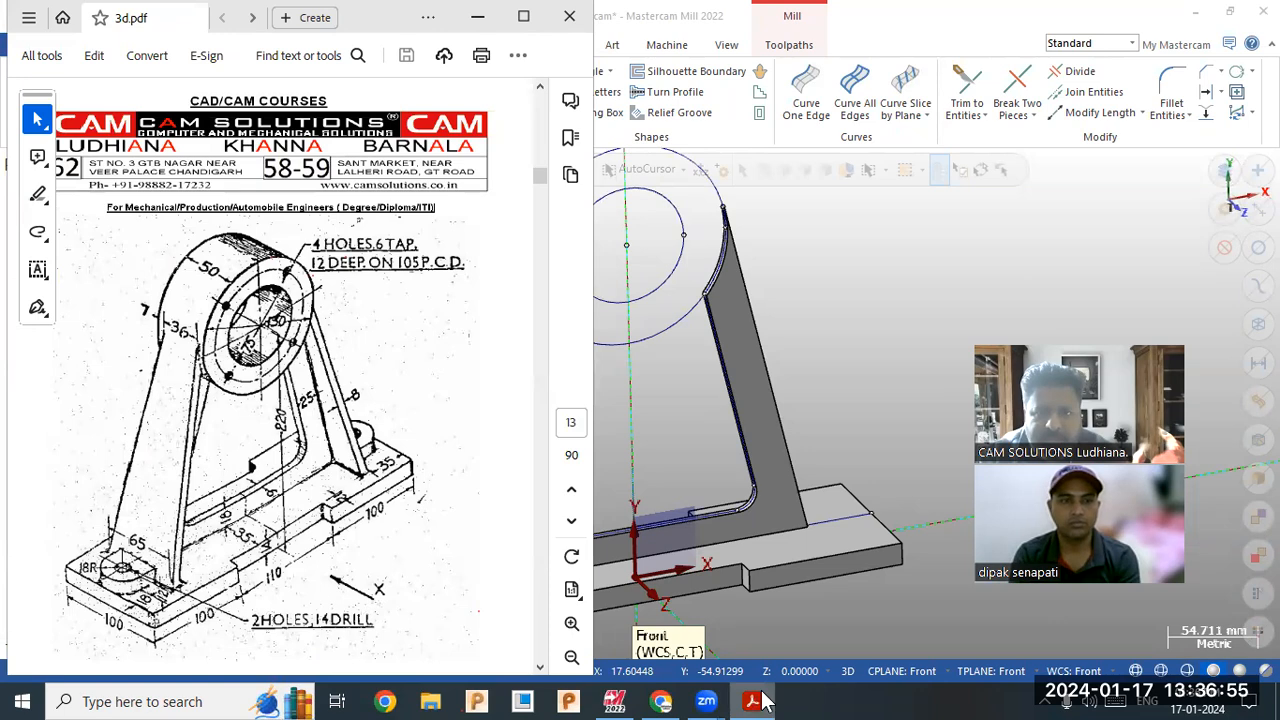
{"action": "left_click", "coordinate": [758, 701]}
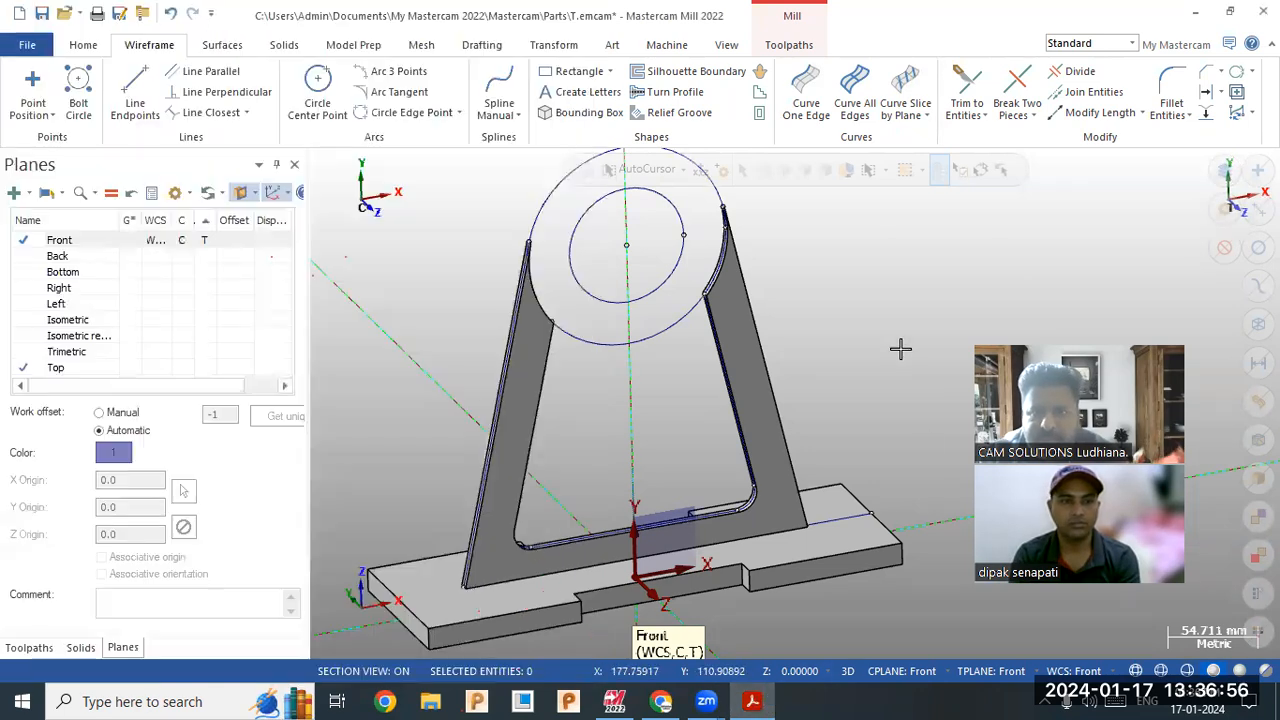
{"action": "left_click", "coordinate": [284, 45]}
{"action": "left_click", "coordinate": [179, 88]}
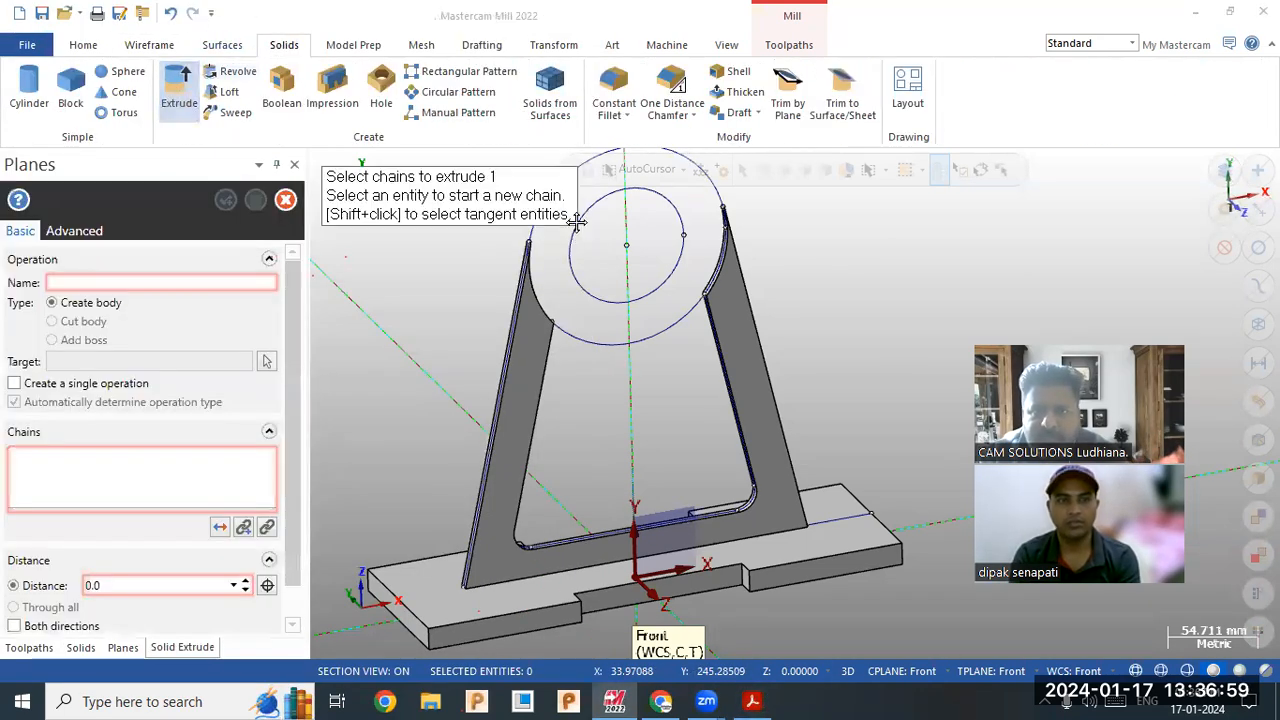
{"action": "left_click", "coordinate": [580, 277]}
{"action": "left_click", "coordinate": [606, 348]}
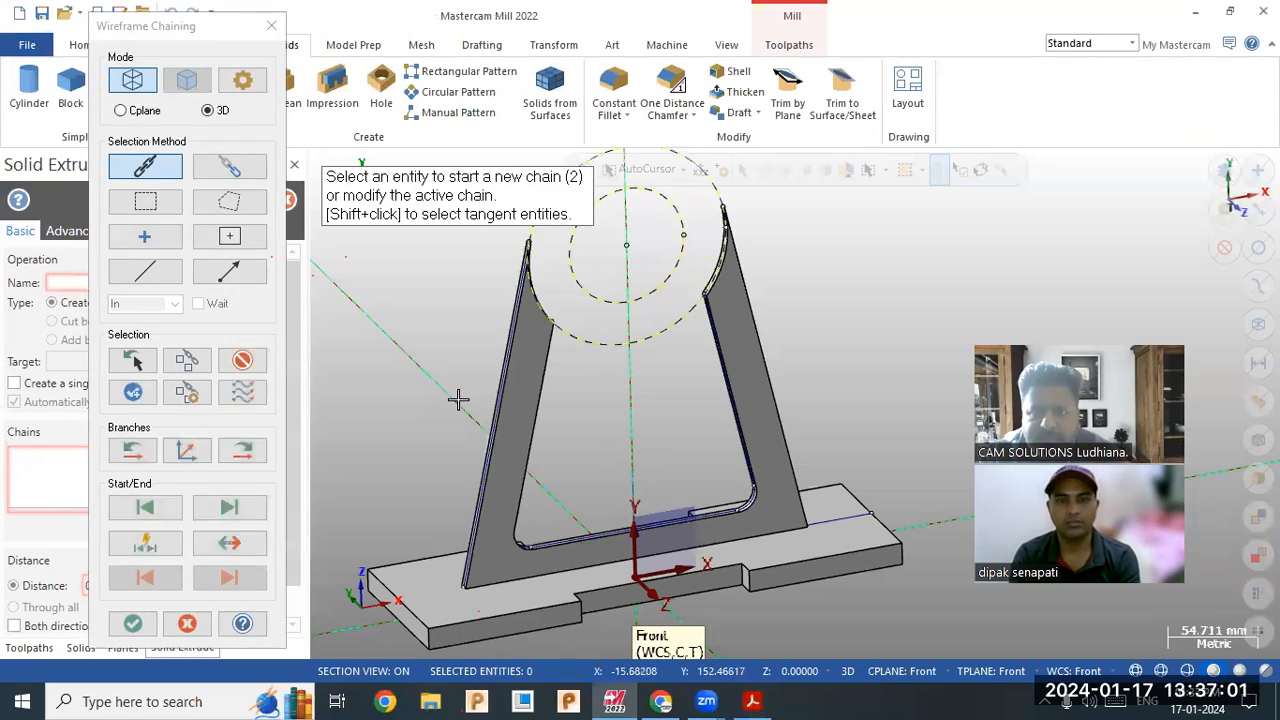
{"action": "left_click", "coordinate": [132, 623]}
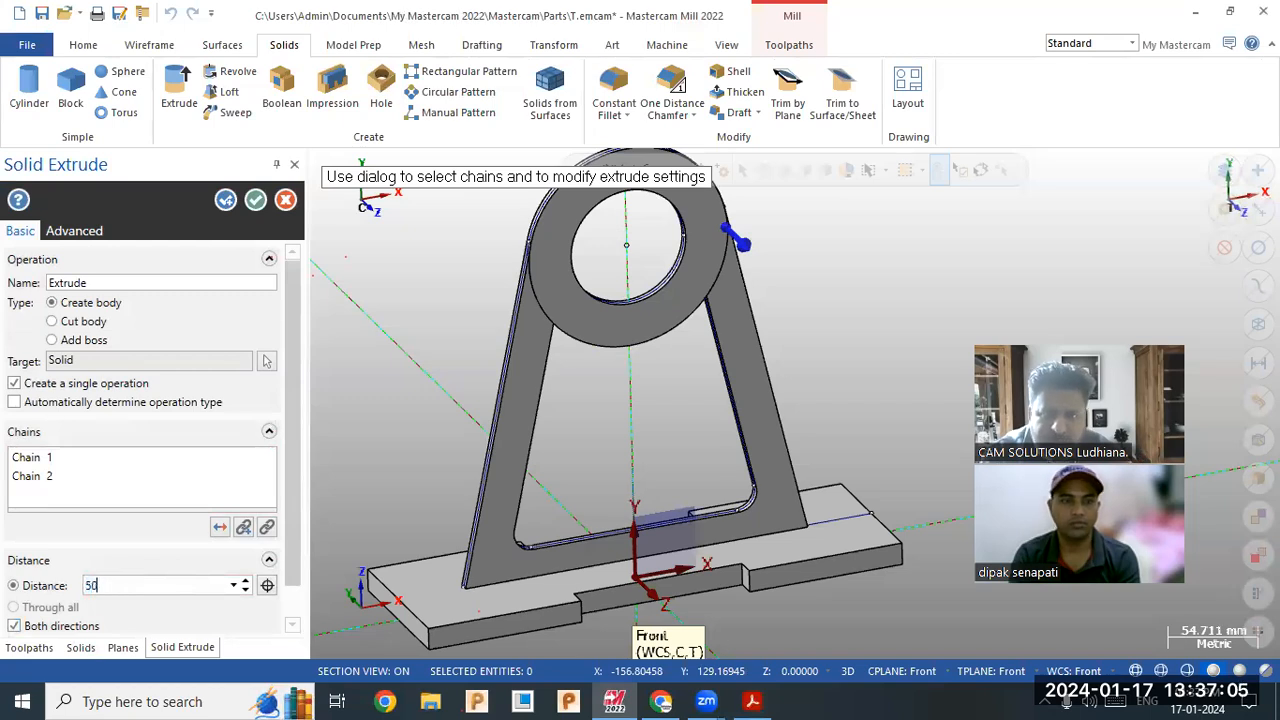
Step: Extrude the bearing ring 25 mm in both directions as a new body
{"action": "key", "text": "Return"}
{"action": "left_click_drag", "start_coordinate": [157, 586], "coordinate": [10, 585]}
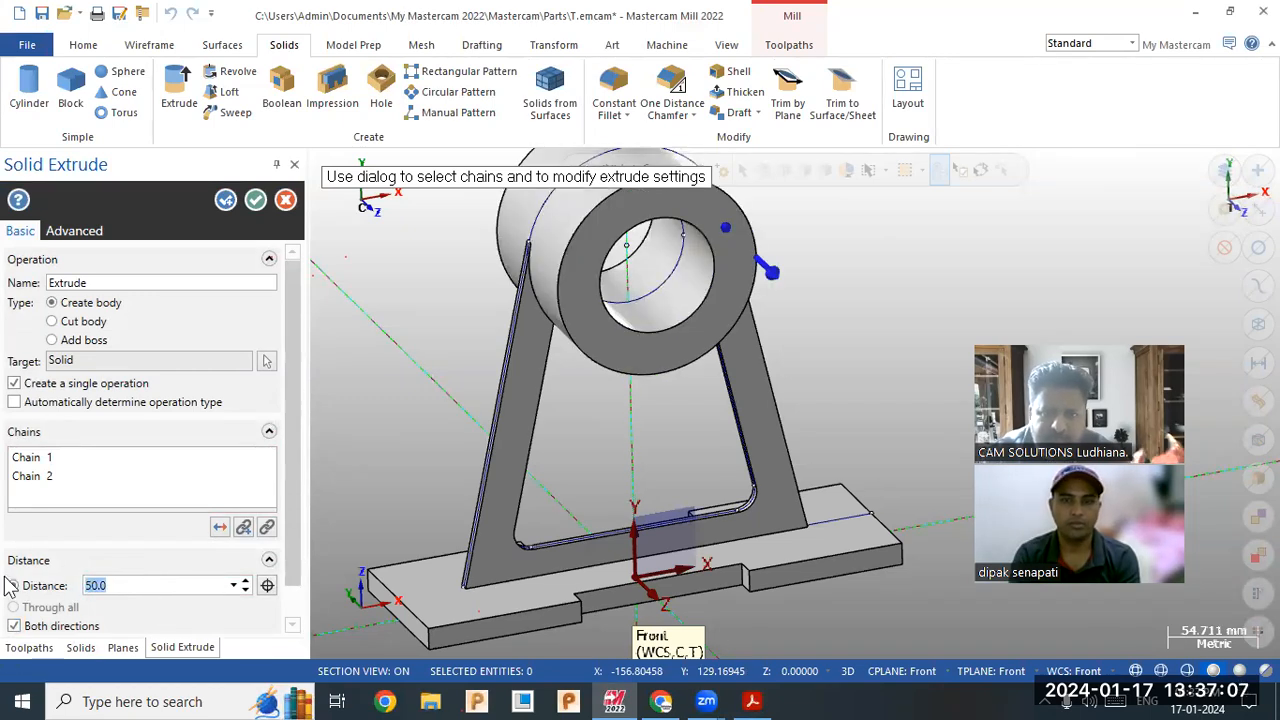
{"action": "type", "text": "25"}
{"action": "key", "text": "Return"}
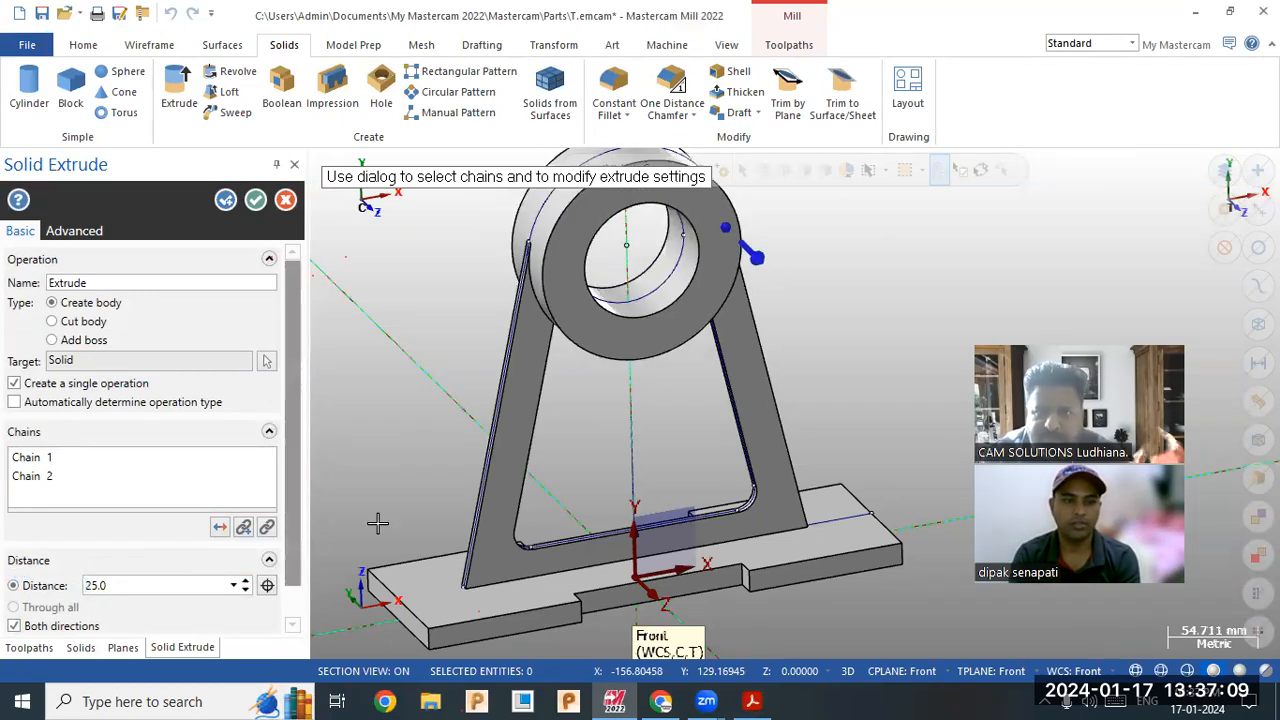
{"action": "scroll", "coordinate": [527, 537], "scroll_direction": "down", "scroll_amount": 1}
{"action": "middle_click_drag", "start_coordinate": [527, 537], "coordinate": [505, 437]}
{"action": "scroll", "coordinate": [509, 418], "scroll_direction": "up", "scroll_amount": 3}
{"action": "scroll", "coordinate": [495, 376], "scroll_direction": "down", "scroll_amount": 3}
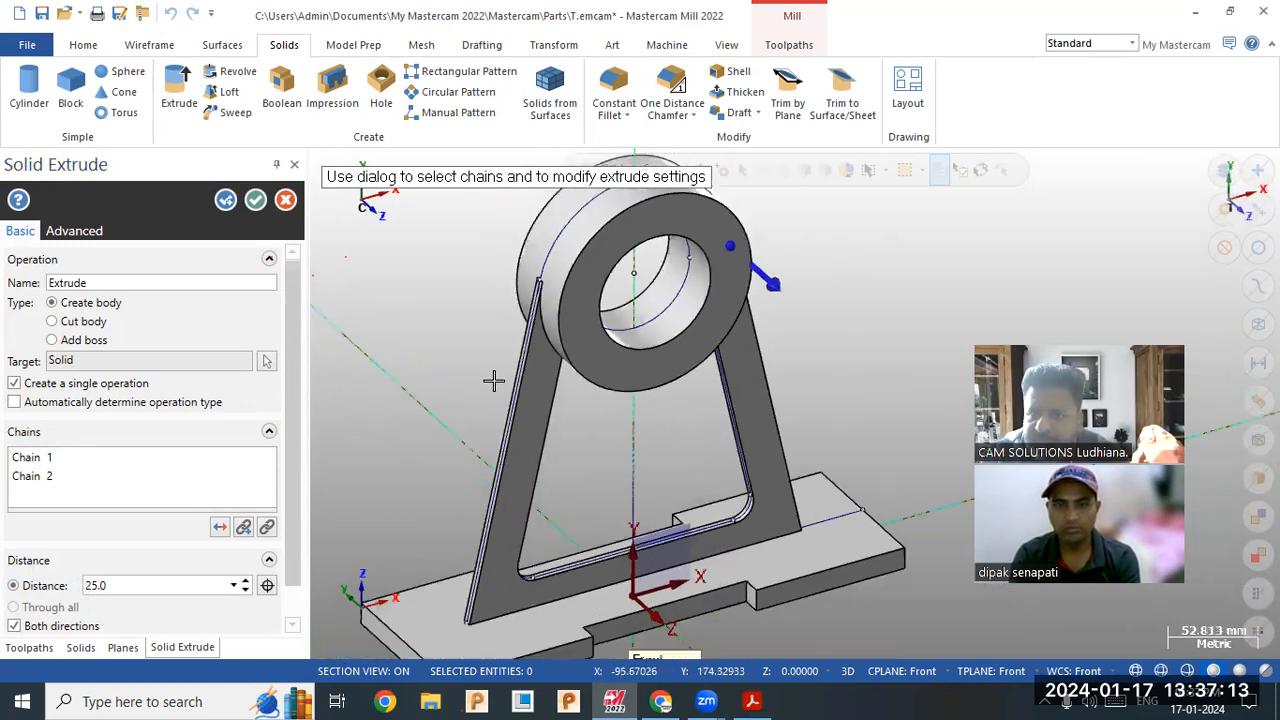
{"action": "left_click", "coordinate": [256, 200]}
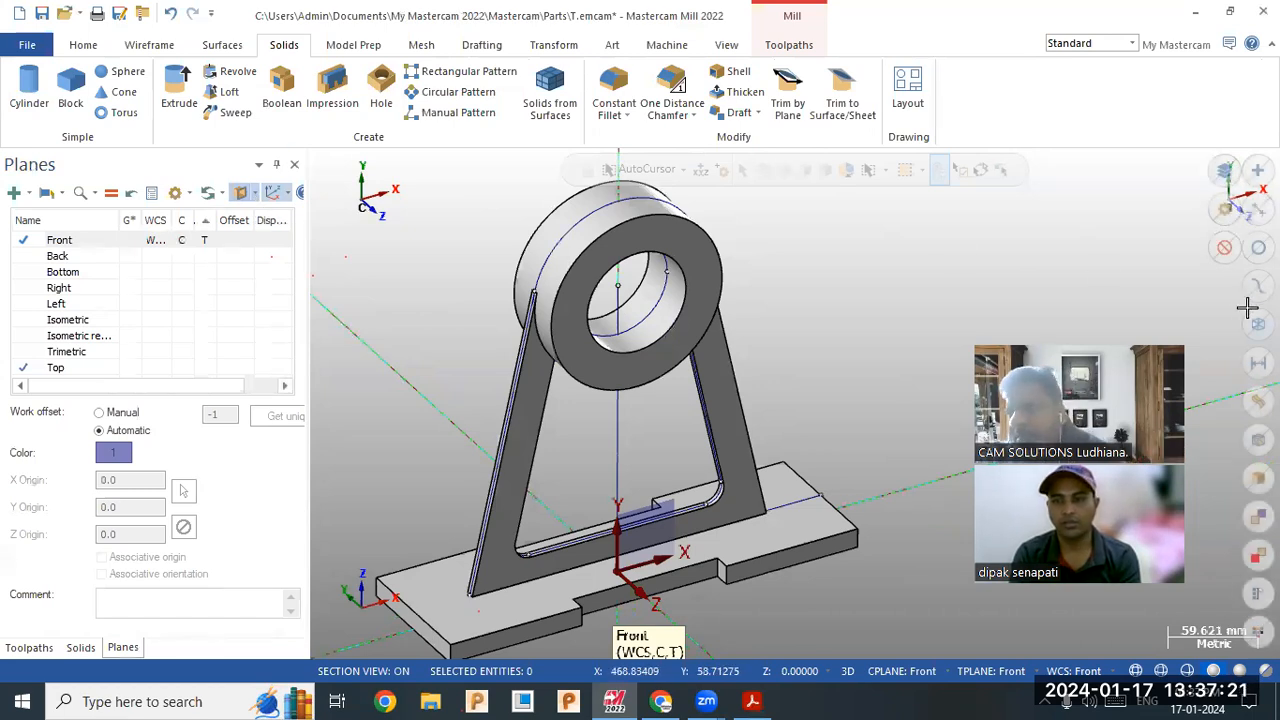
Step: Select all the wireframe geometry and blank it so only the solids are displayed
{"action": "key", "text": "ctrl+a"}
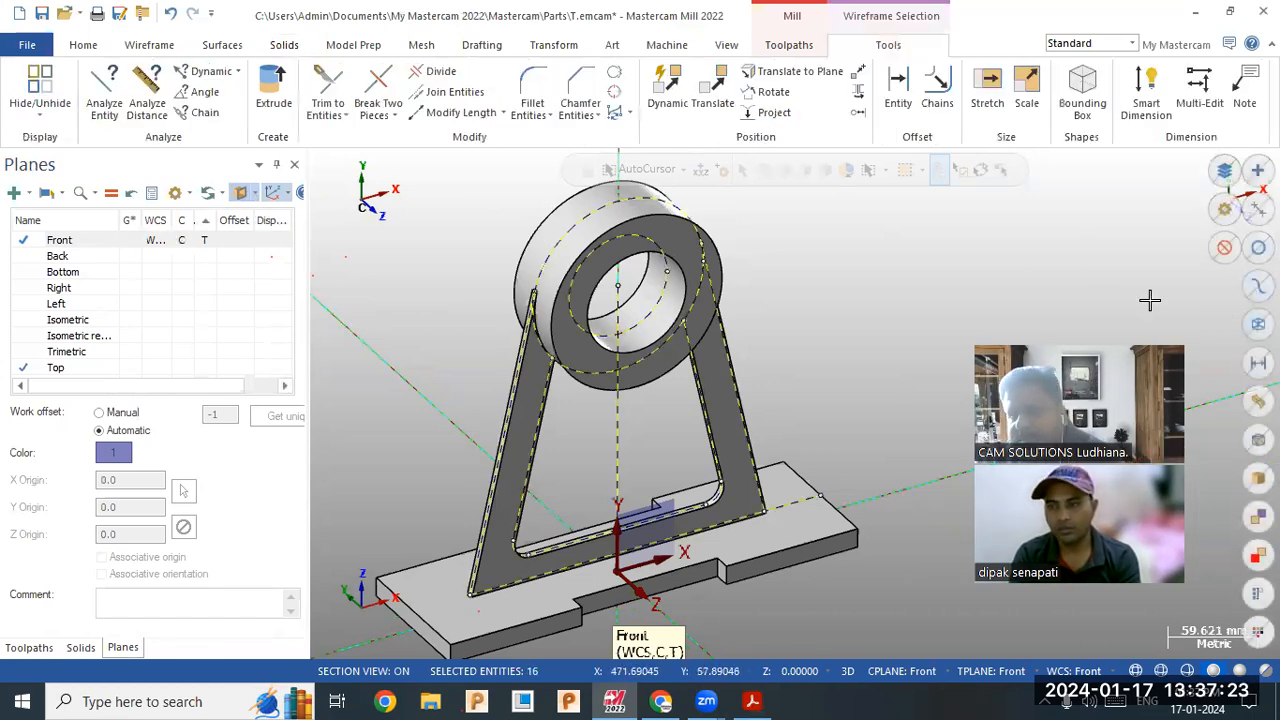
{"action": "left_click", "coordinate": [88, 46]}
{"action": "left_click", "coordinate": [723, 114]}
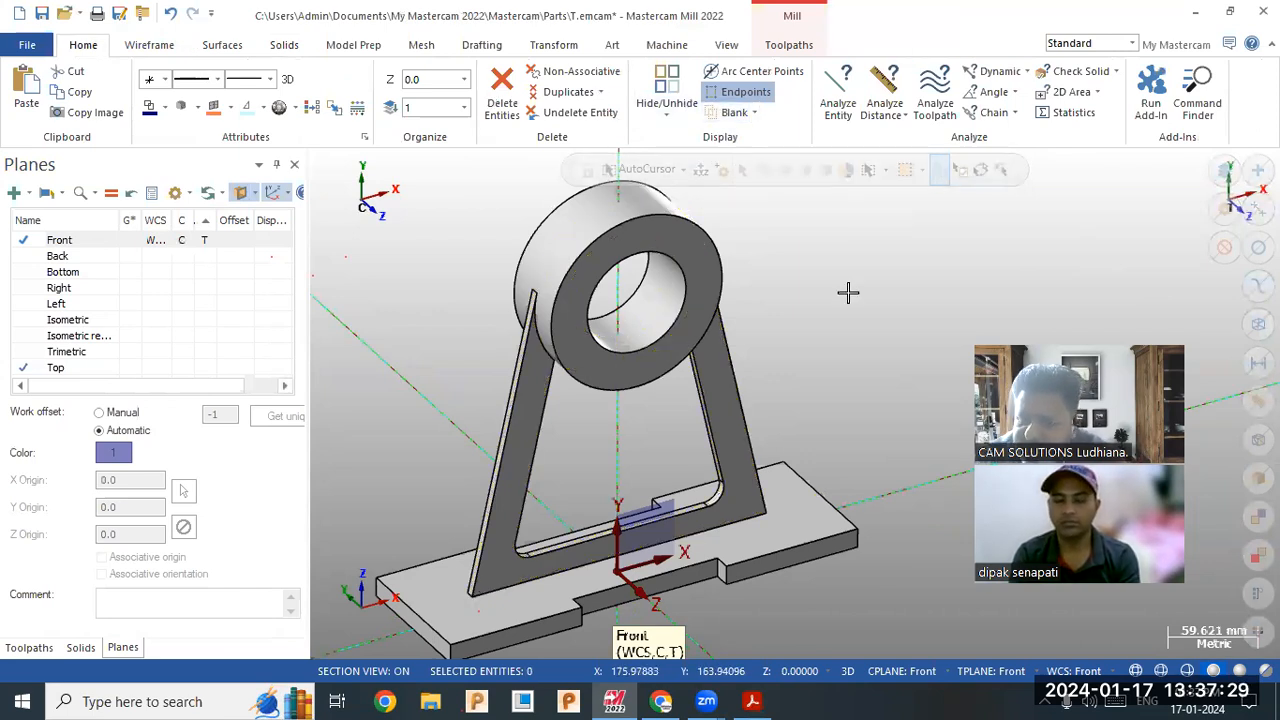
Step: Consult the side rib on the 3d.pdf drawing and start a new plane from the support's narrow sloping outer face
{"action": "left_click", "coordinate": [752, 701]}
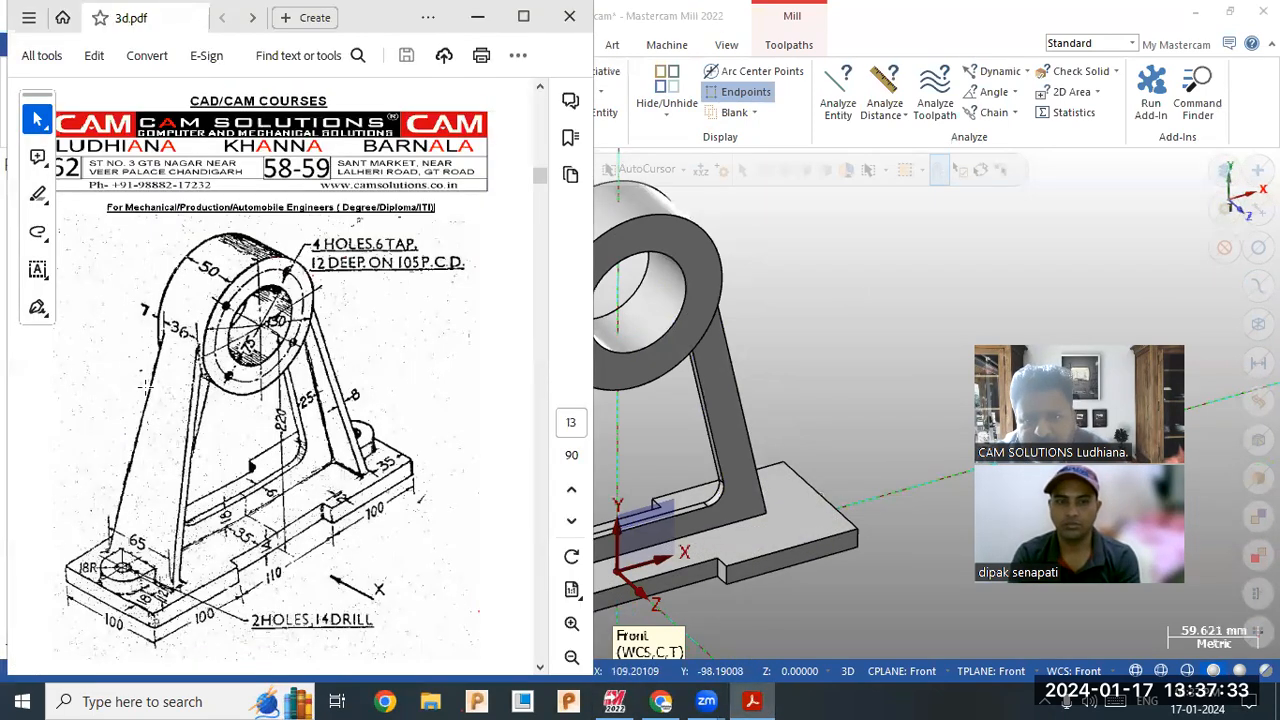
{"action": "left_click", "coordinate": [788, 368]}
{"action": "middle_click_drag", "start_coordinate": [418, 531], "coordinate": [535, 527]}
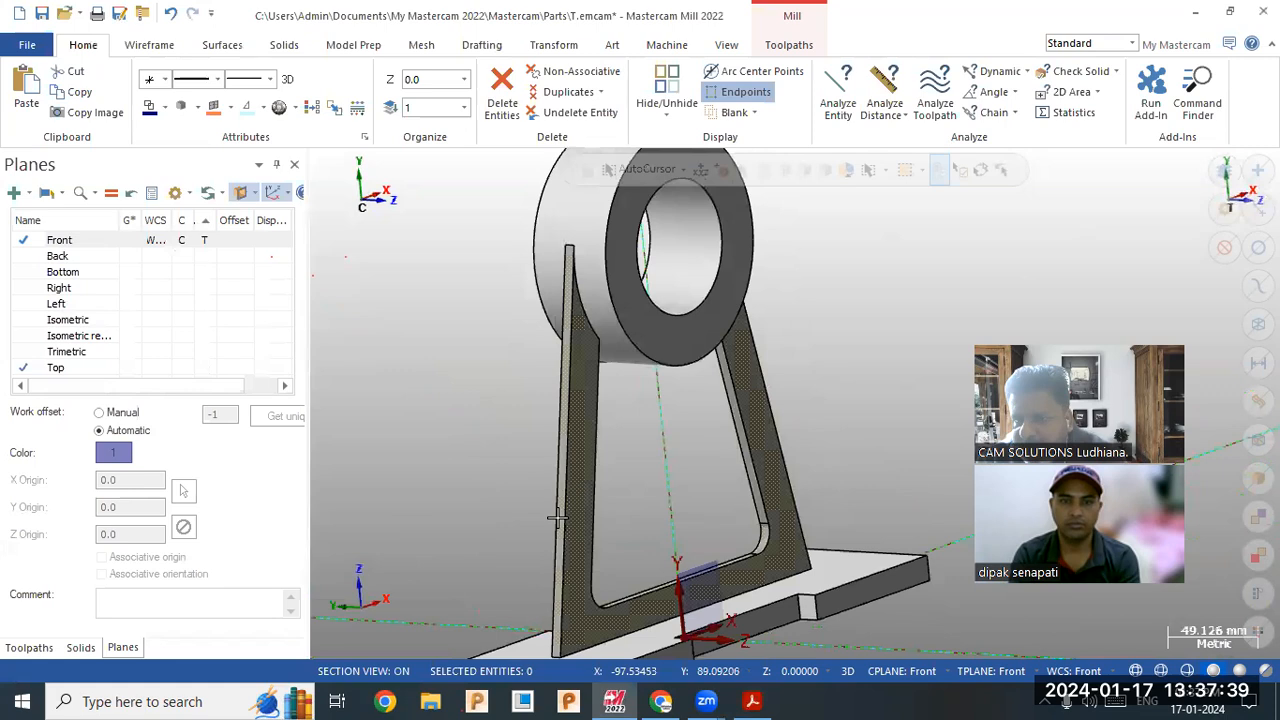
{"action": "left_click", "coordinate": [129, 647]}
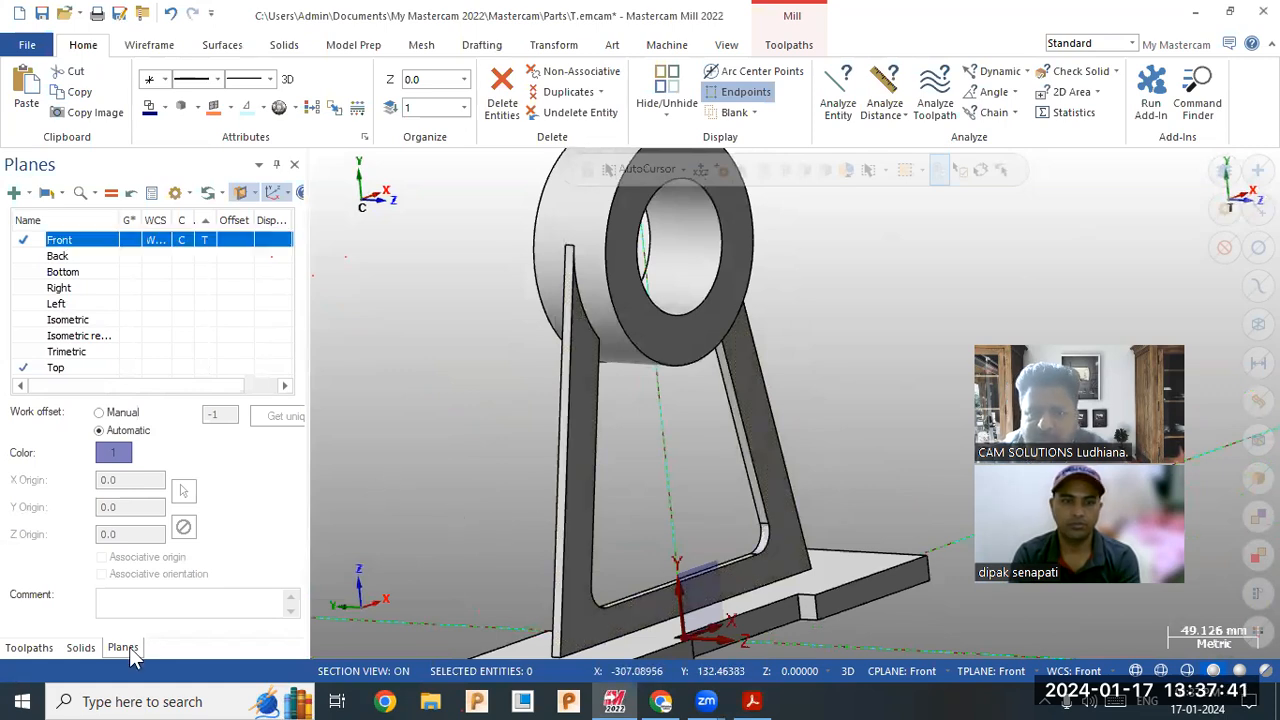
{"action": "left_click", "coordinate": [15, 192]}
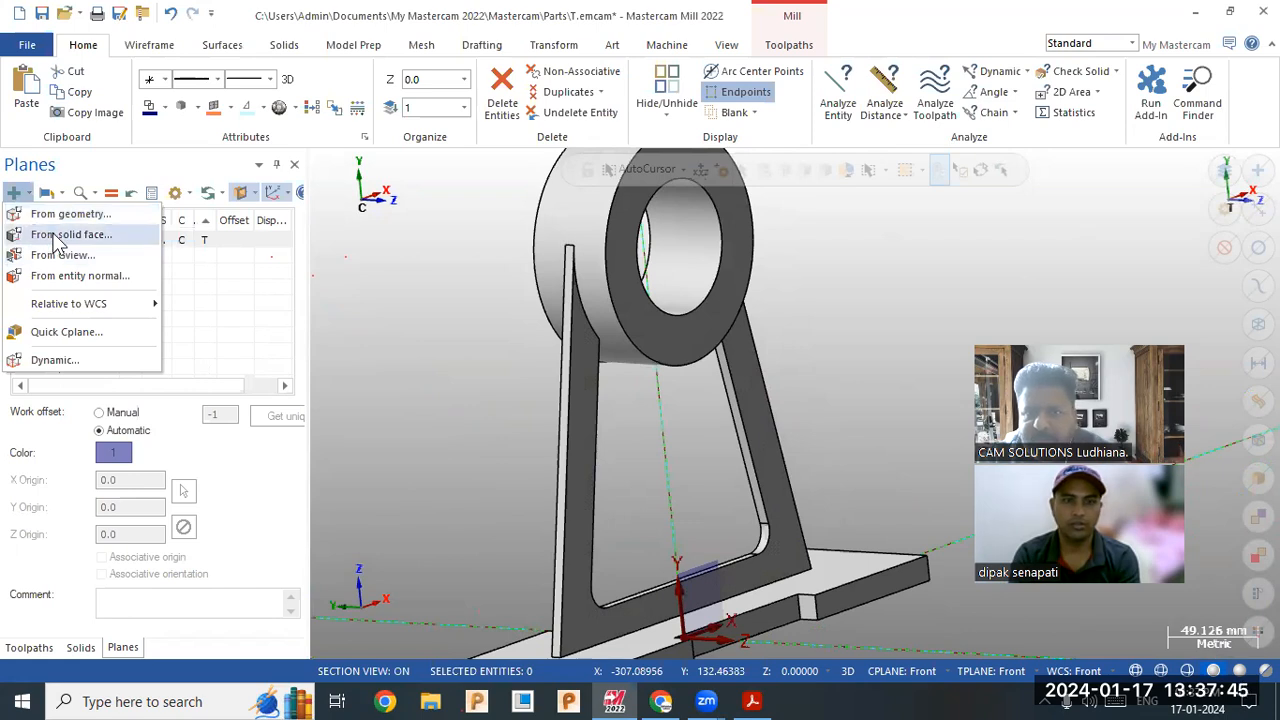
{"action": "left_click", "coordinate": [60, 235]}
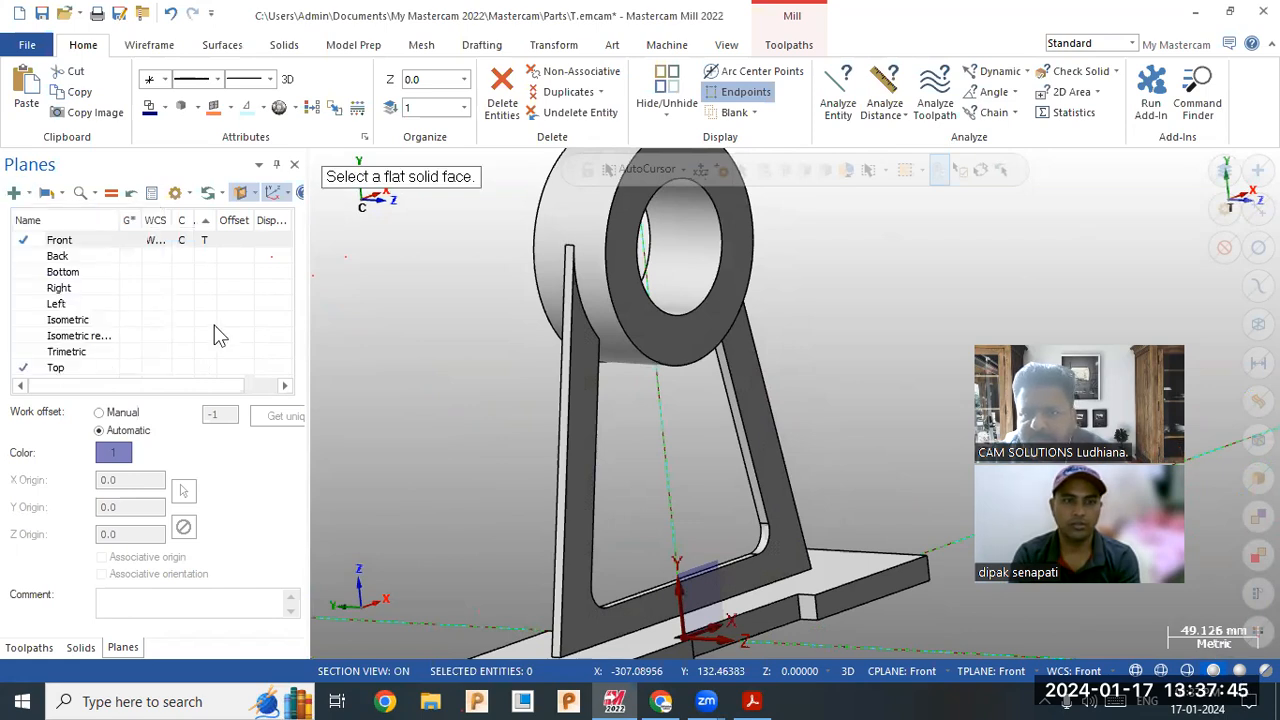
{"action": "left_click", "coordinate": [566, 452]}
Step: Choose orientation 4 of 8 for the new plane on the narrow outer face and create the plane
{"action": "middle_click_drag", "start_coordinate": [471, 459], "coordinate": [590, 362]}
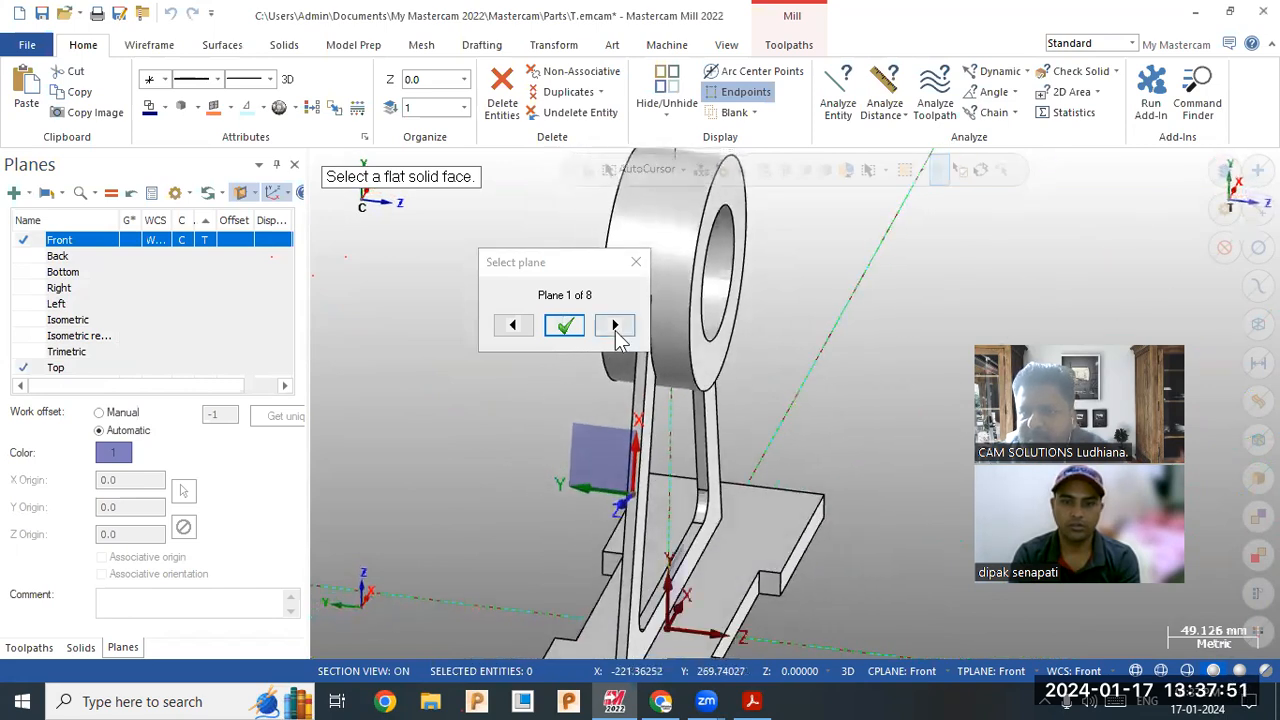
{"action": "left_click", "coordinate": [615, 326]}
{"action": "left_click", "coordinate": [615, 326]}
{"action": "left_click", "coordinate": [615, 326]}
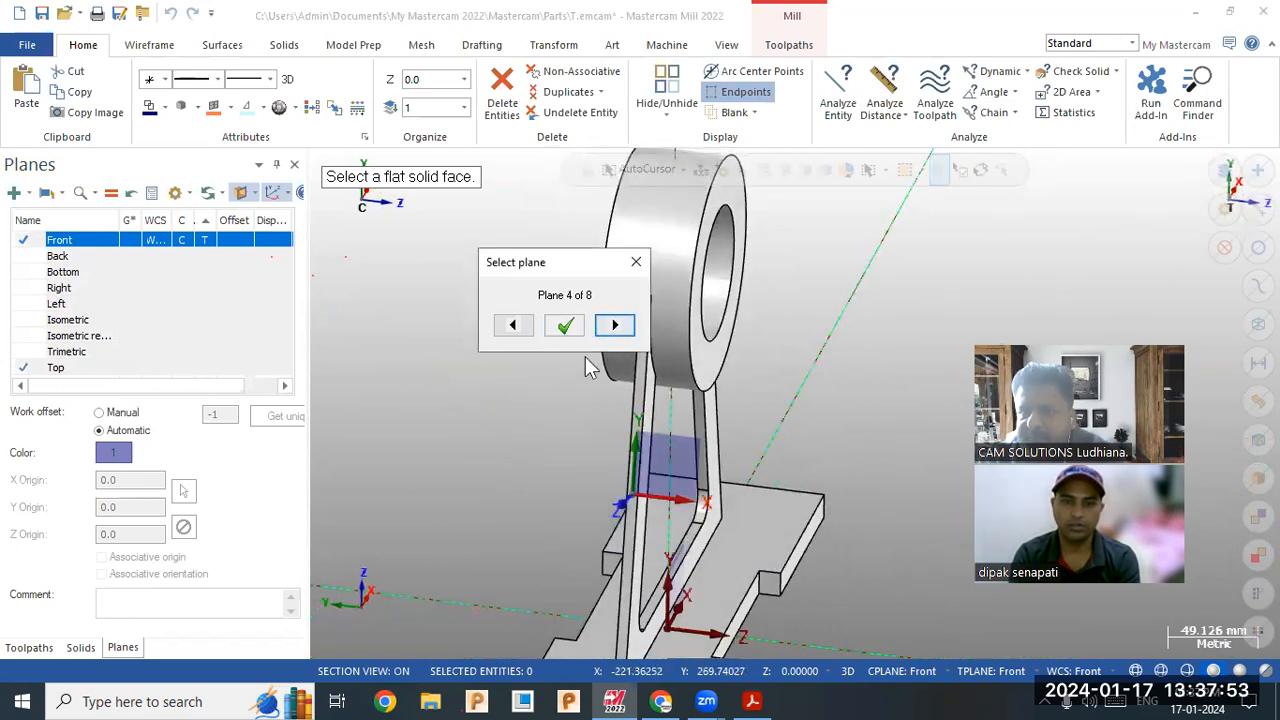
{"action": "left_click", "coordinate": [564, 326]}
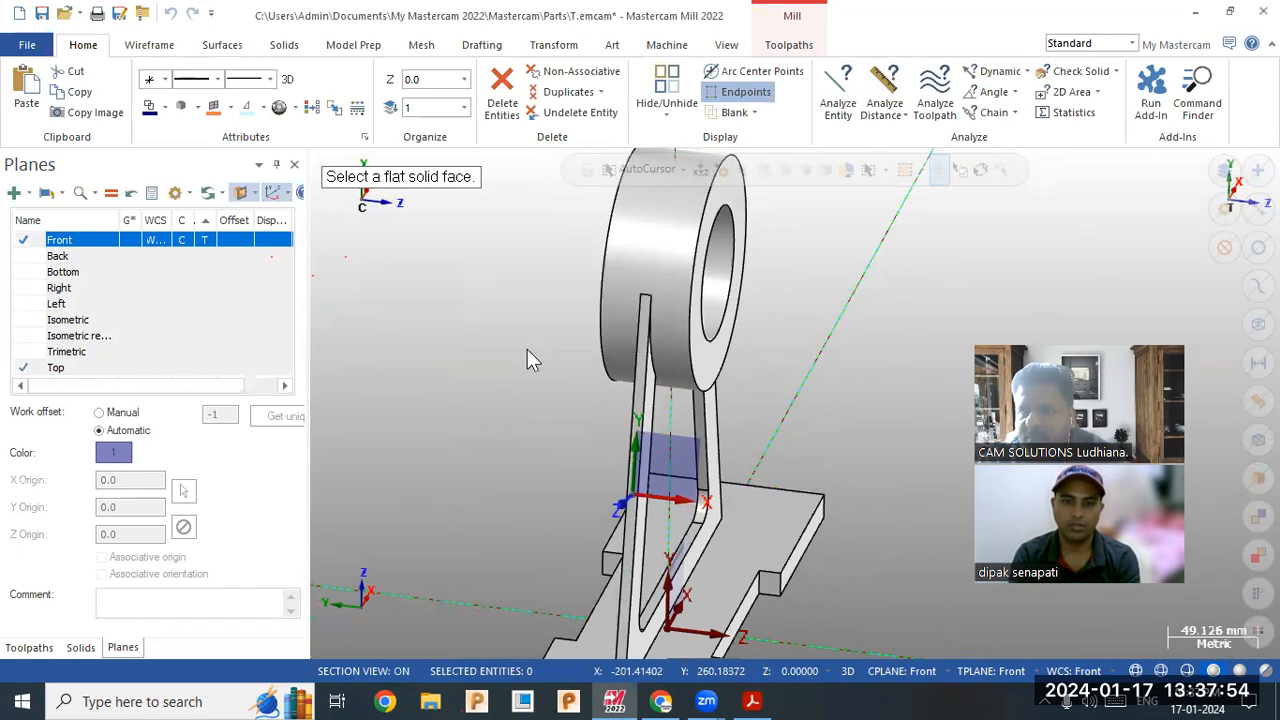
{"action": "left_click", "coordinate": [257, 203]}
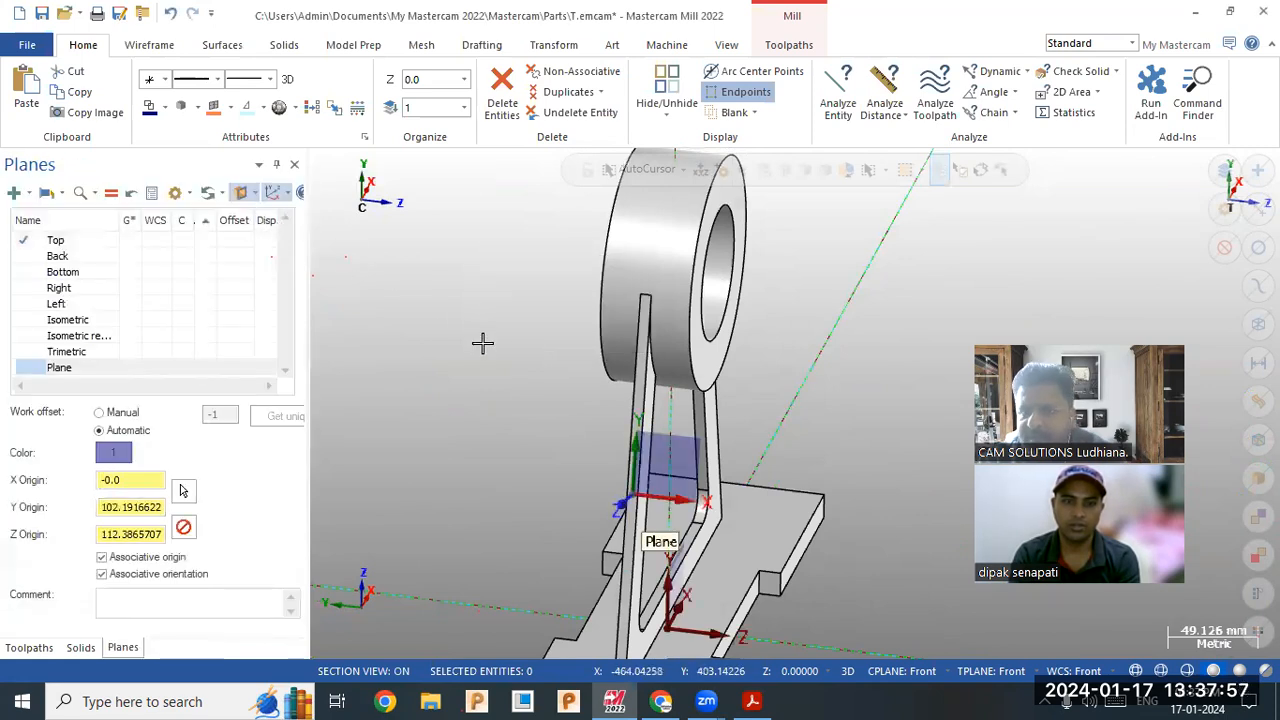
Step: Make the new sloping-face plane the active WCS, construction plane and tool plane
{"action": "middle_click_drag", "start_coordinate": [469, 357], "coordinate": [497, 477]}
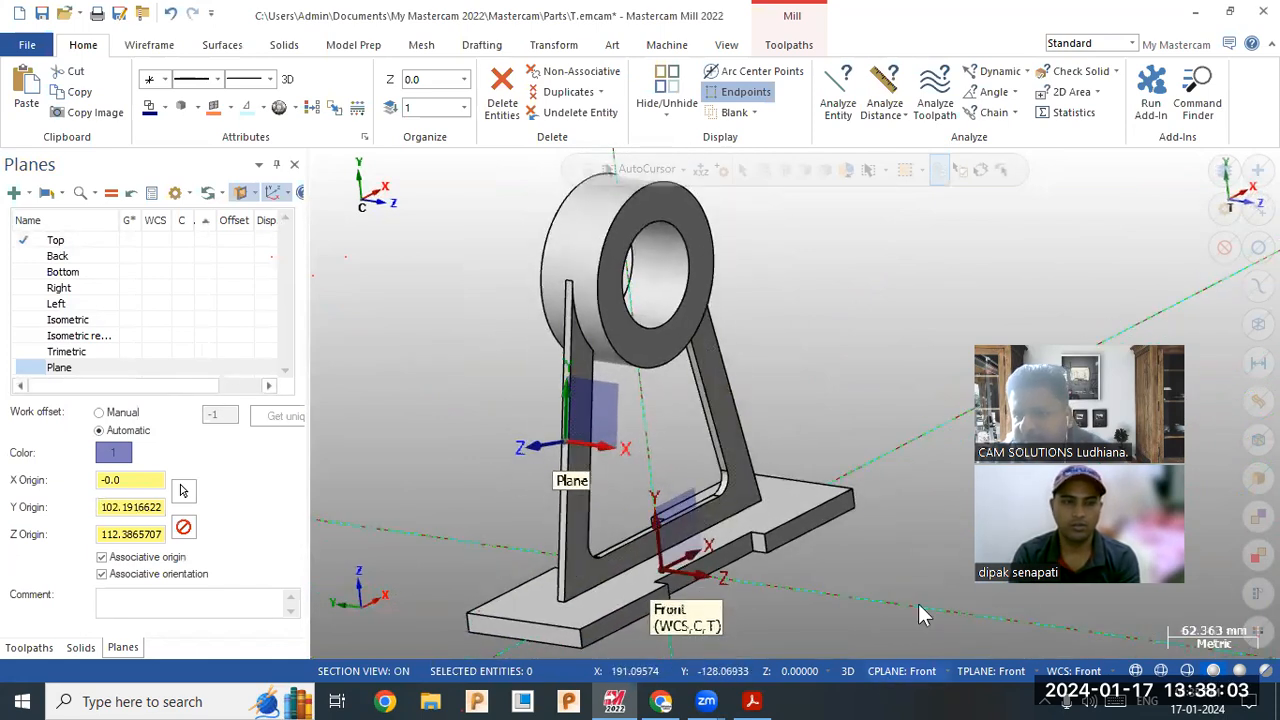
{"action": "left_click", "coordinate": [900, 670]}
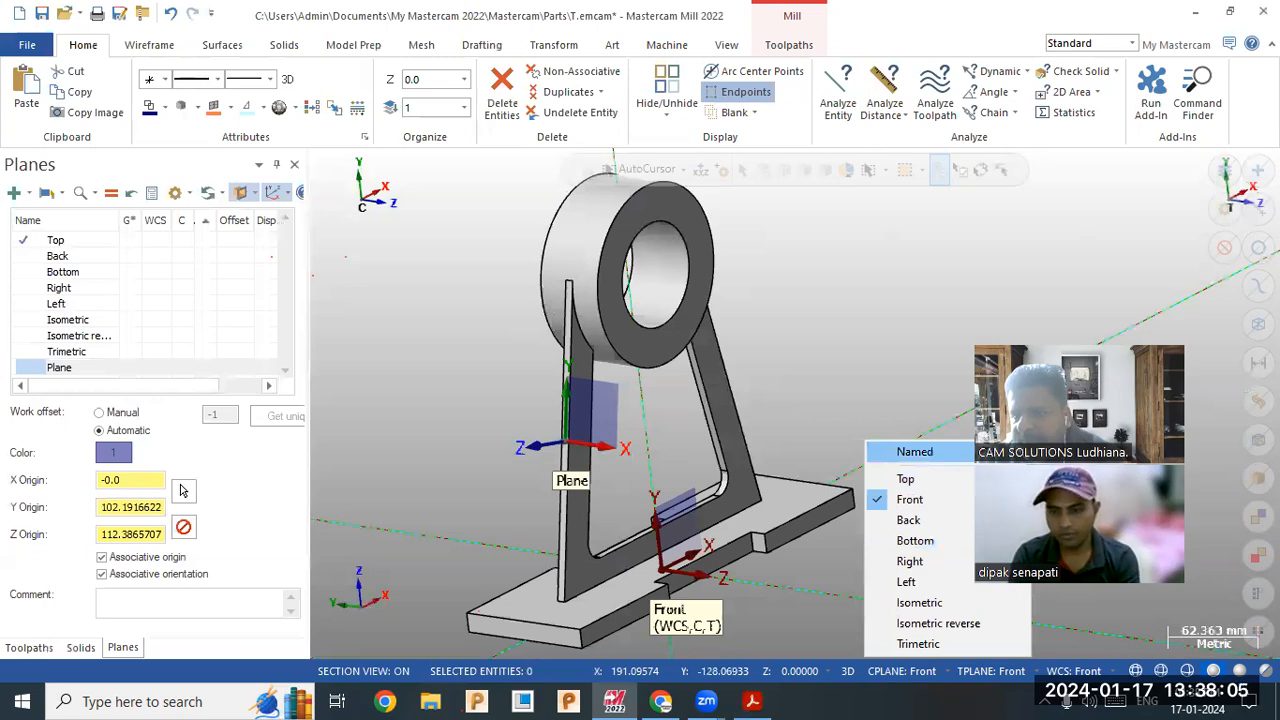
{"action": "left_click", "coordinate": [1042, 482]}
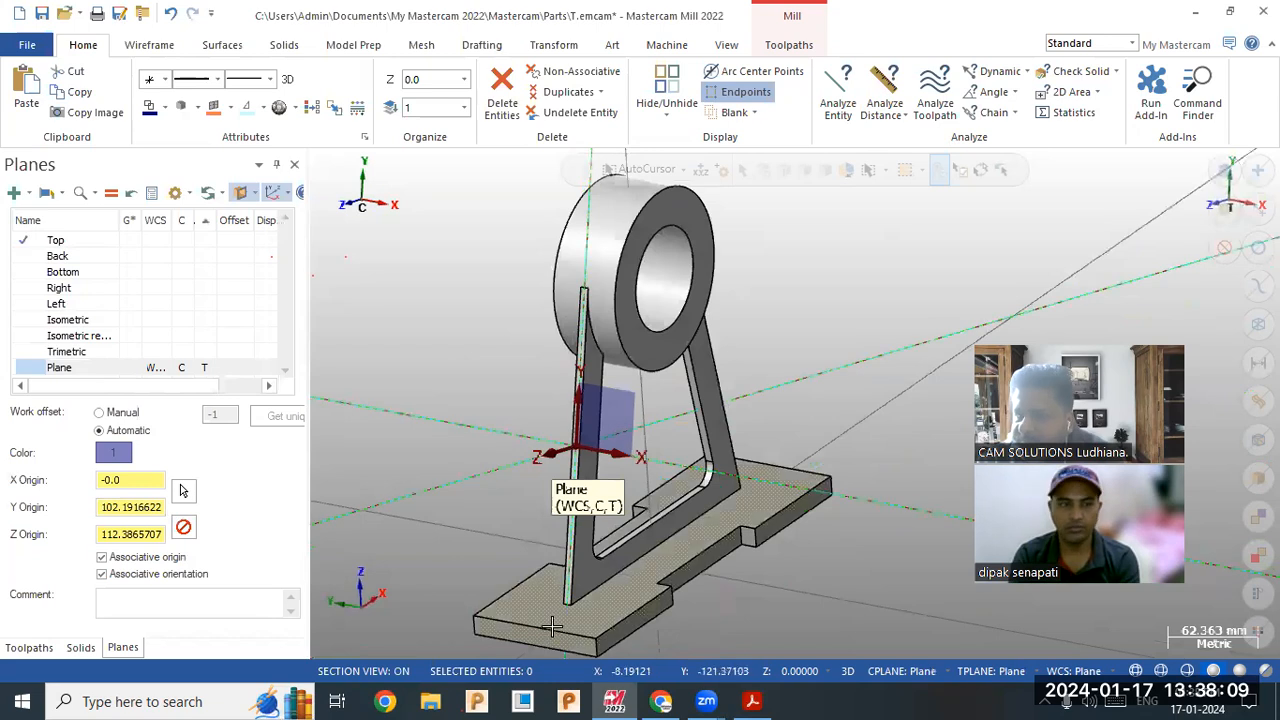
Step: Check the rib widths on the 3d.pdf drawing and draw a 65 mm line centred on the support's lower outer edge using the Midpoint method
{"action": "left_click", "coordinate": [750, 701]}
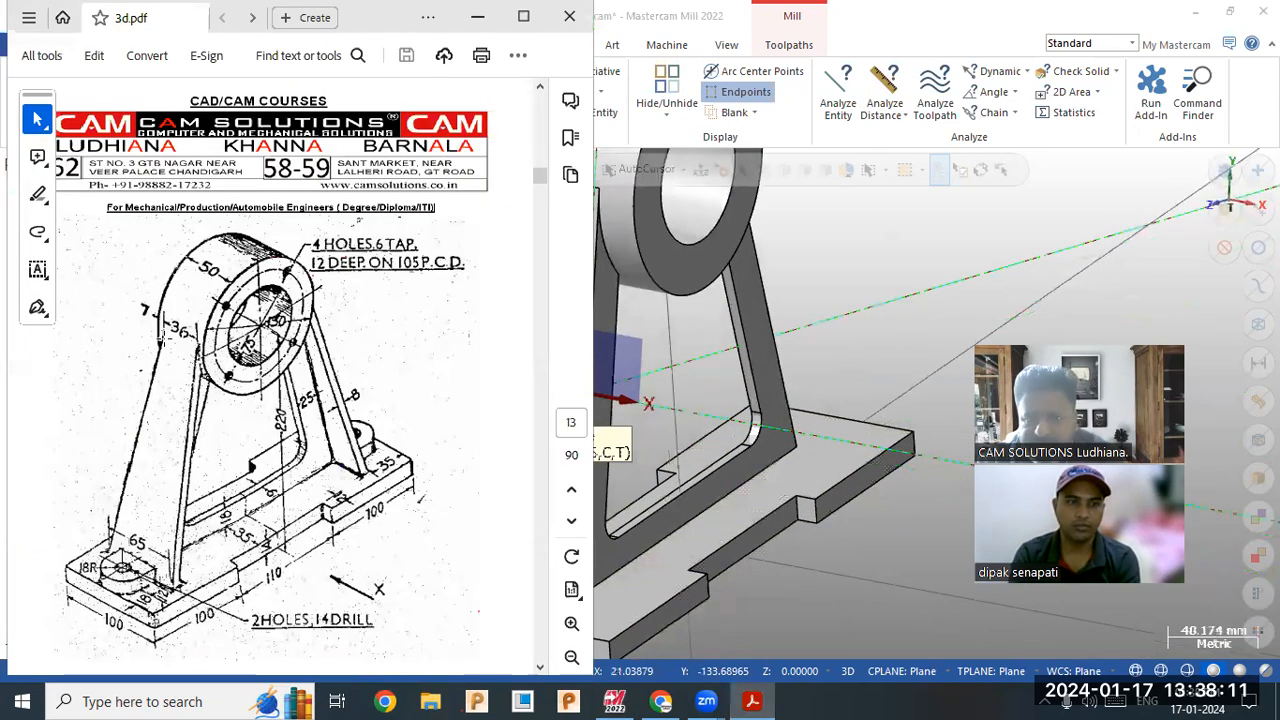
{"action": "left_click", "coordinate": [792, 638]}
{"action": "left_click", "coordinate": [150, 46]}
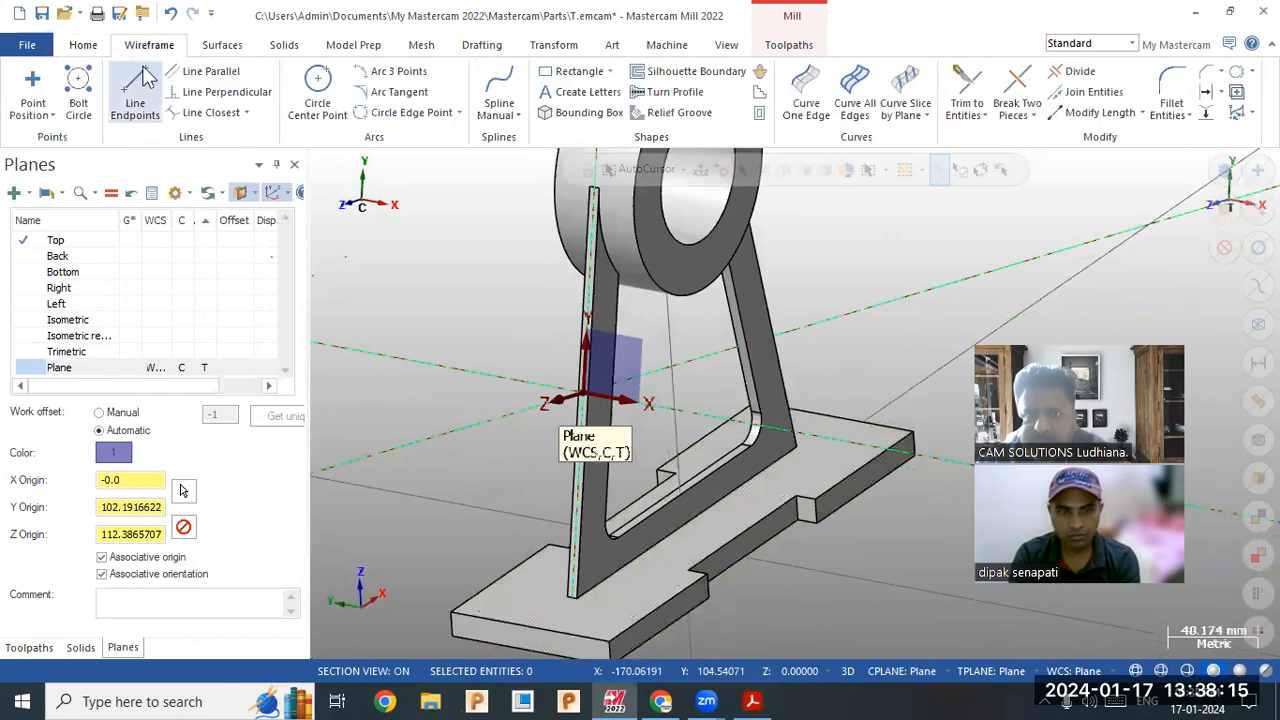
{"action": "left_click", "coordinate": [135, 95]}
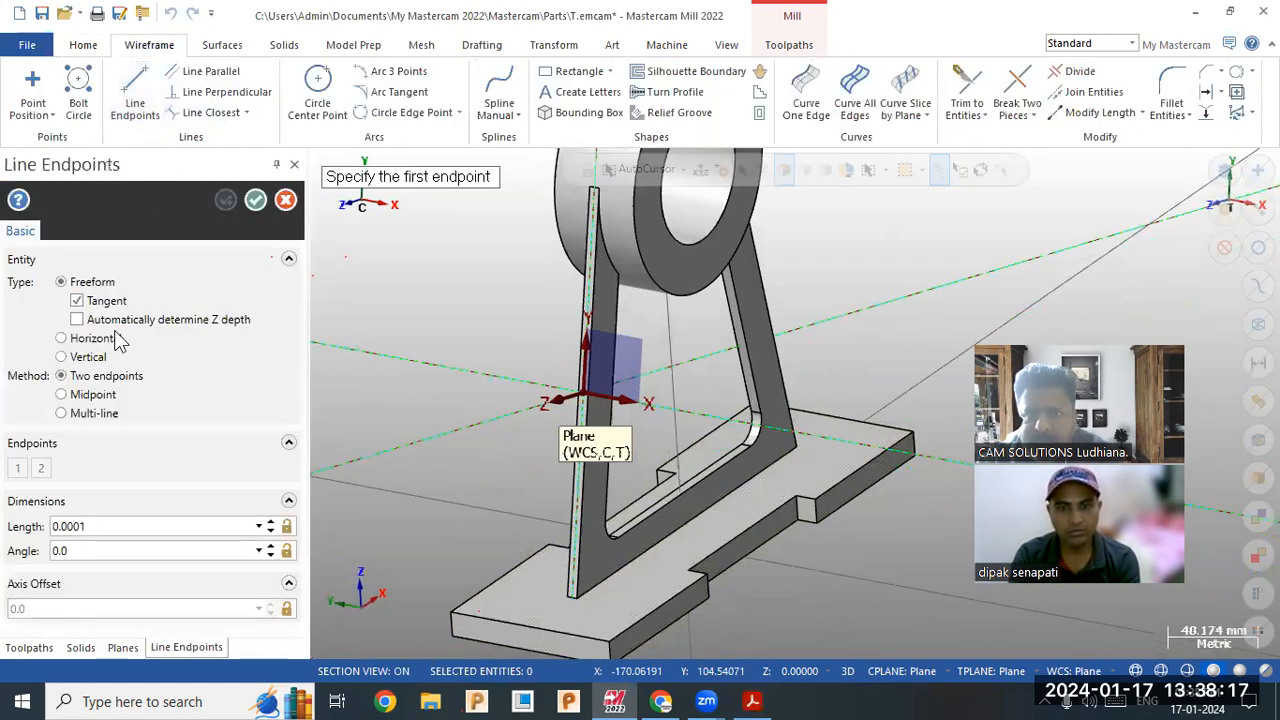
{"action": "left_click", "coordinate": [575, 600]}
{"action": "left_click", "coordinate": [617, 606]}
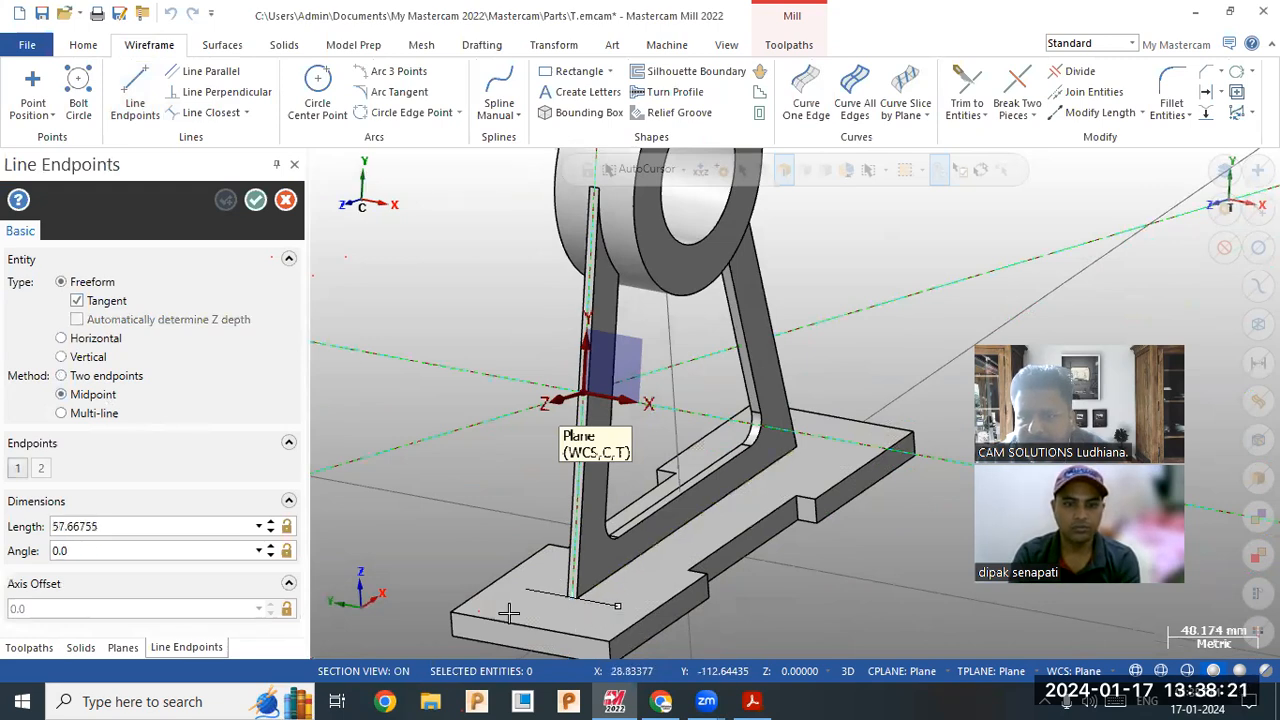
{"action": "type", "text": "65"}
{"action": "key", "text": "Return"}
{"action": "left_click", "coordinate": [255, 203]}
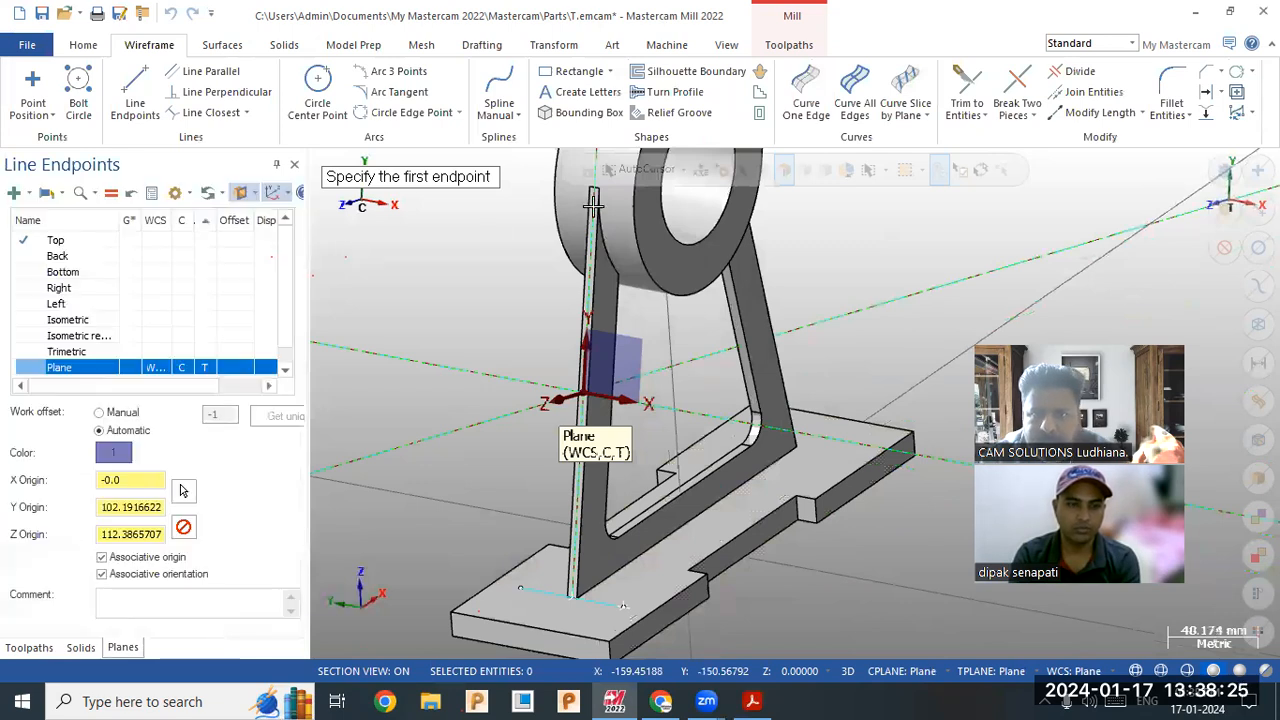
Step: Draw a 36 mm line centred on the upper end of the support's narrow outer face
{"action": "left_click", "coordinate": [135, 95]}
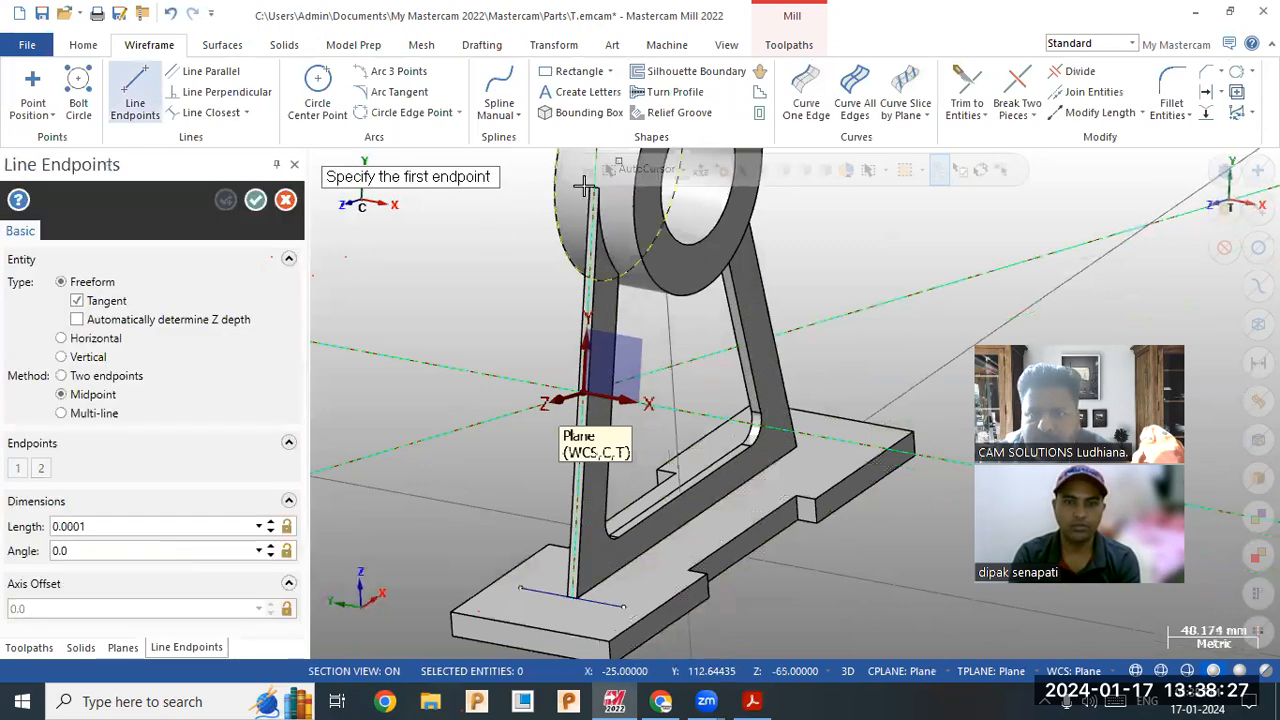
{"action": "left_click", "coordinate": [598, 189]}
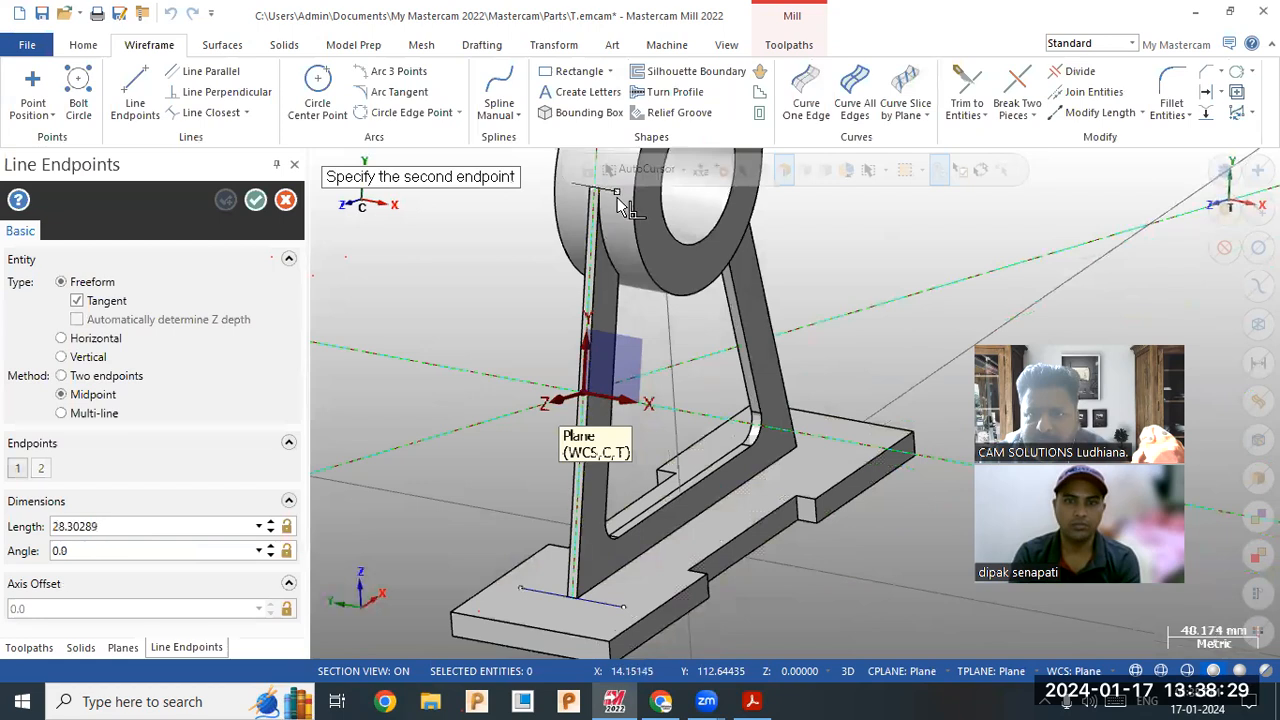
{"action": "left_click", "coordinate": [616, 190]}
{"action": "double_click", "coordinate": [142, 527]}
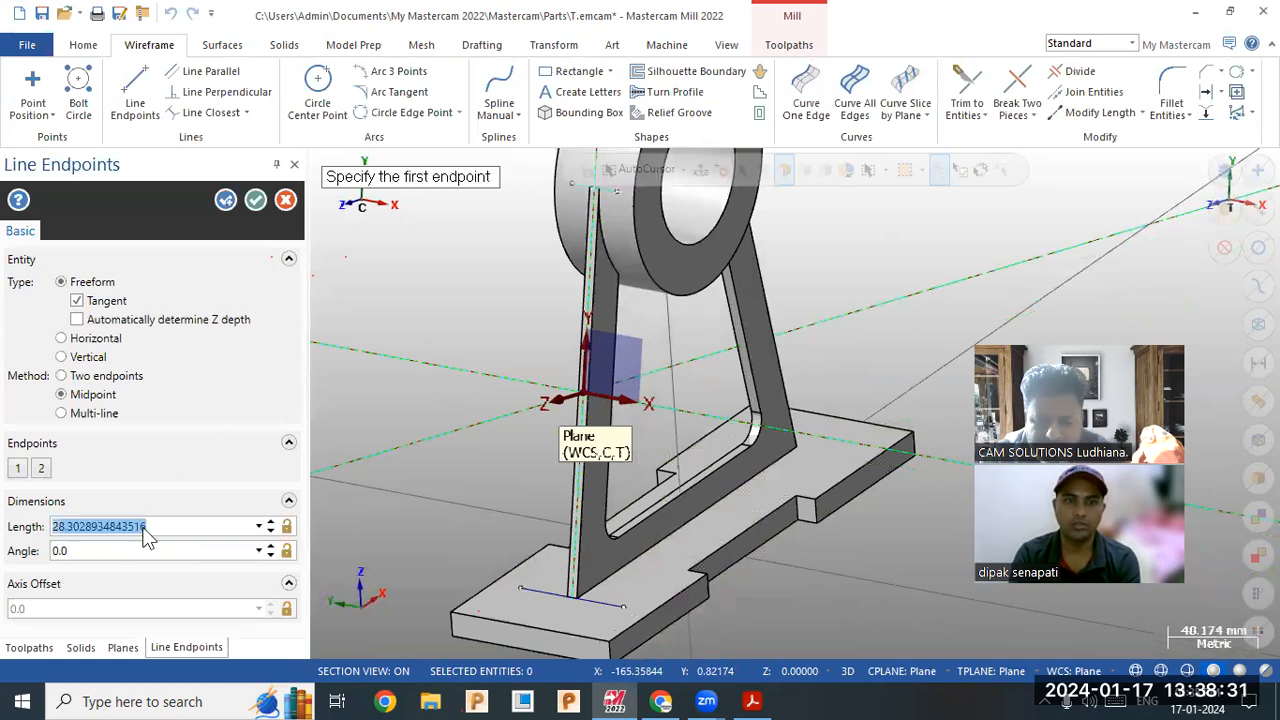
{"action": "type", "text": "36.0"}
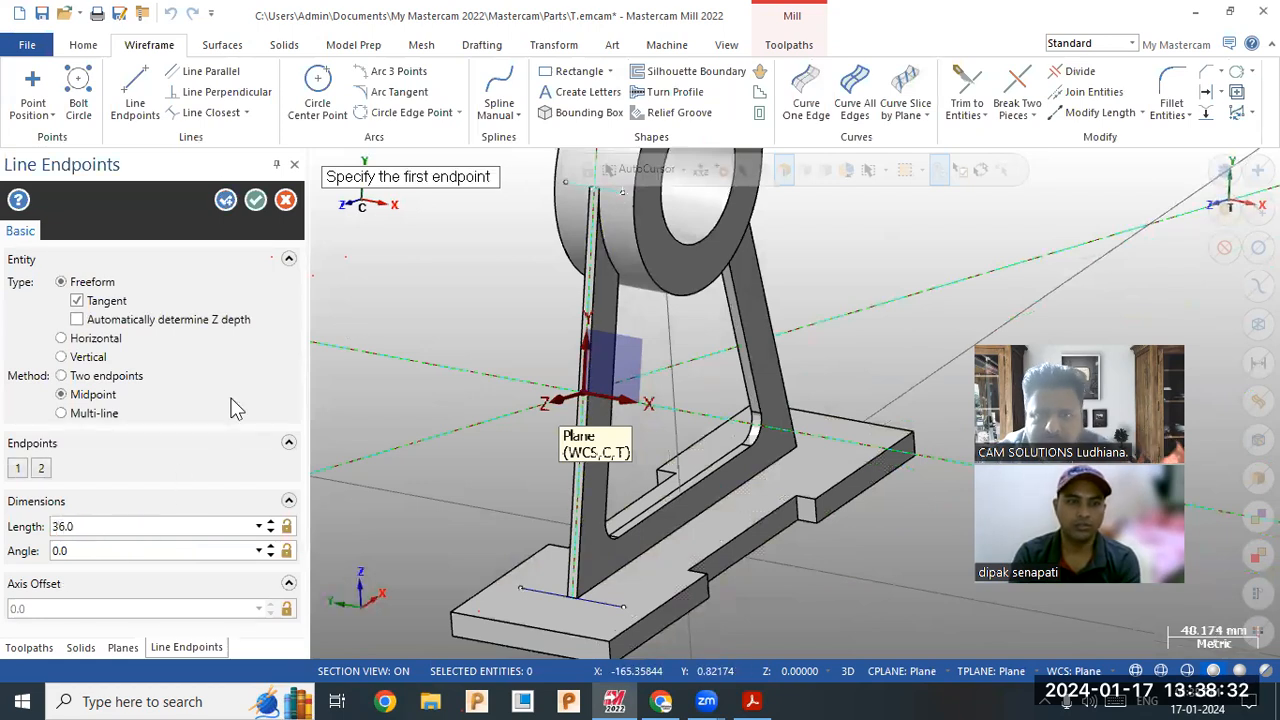
Step: Accept the 36 mm line across the upper end of the support's narrow outer face
{"action": "left_click", "coordinate": [256, 200]}
{"action": "scroll", "coordinate": [450, 385], "scroll_direction": "down", "scroll_amount": 2}
{"action": "scroll", "coordinate": [424, 320], "scroll_direction": "up", "scroll_amount": 1}
Step: Try to connect the 36 mm and 65 mm lines at their ends on one side using the Midpoint method
{"action": "left_click", "coordinate": [135, 95]}
{"action": "left_click", "coordinate": [561, 234]}
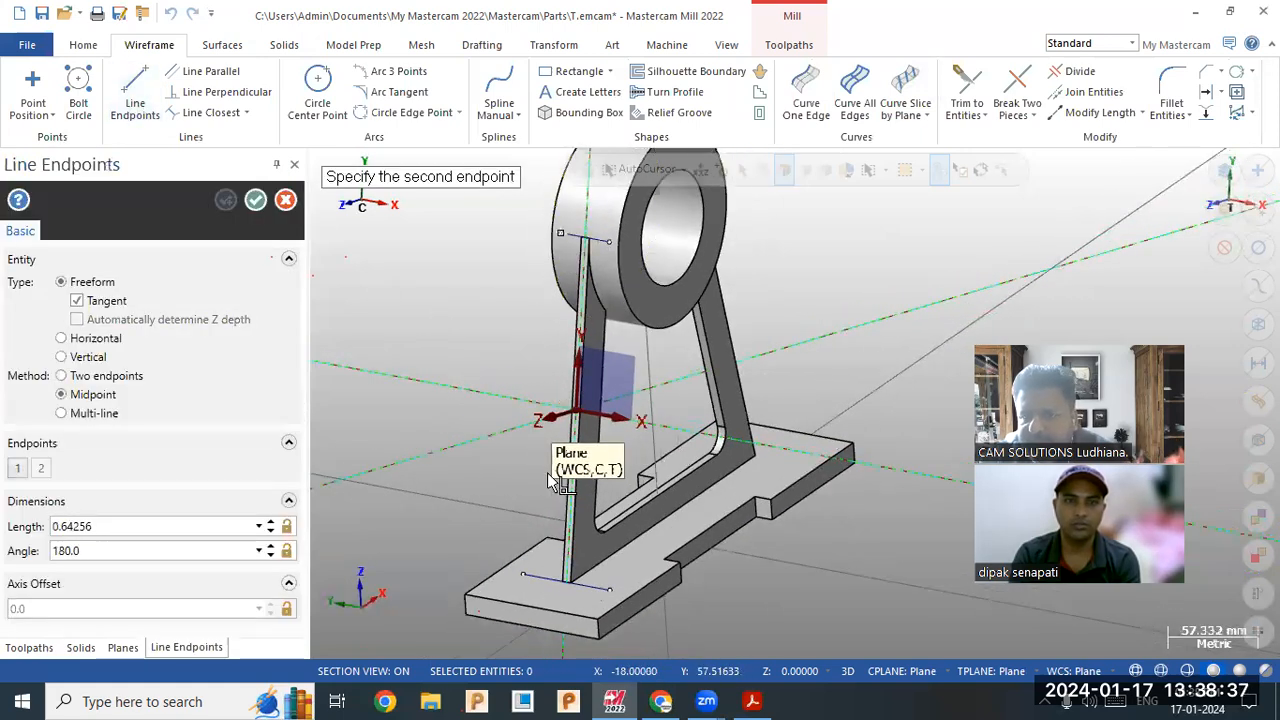
{"action": "left_click", "coordinate": [523, 574]}
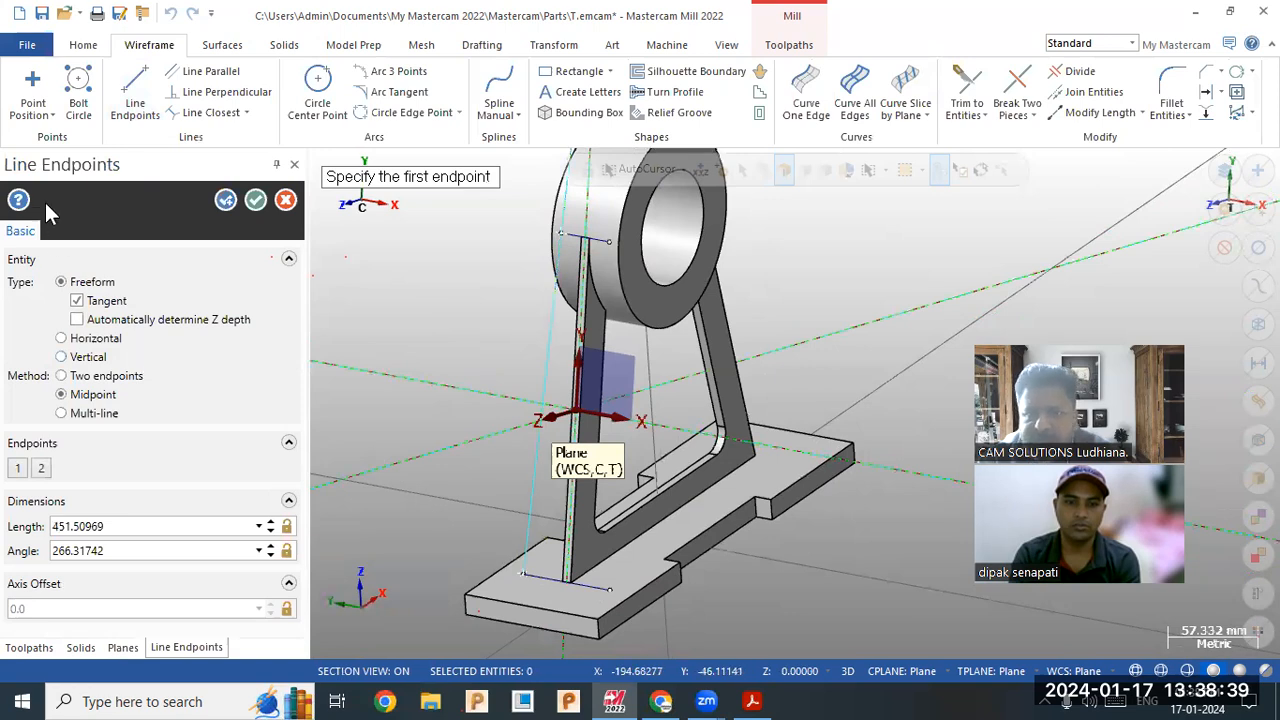
{"action": "left_click", "coordinate": [256, 200]}
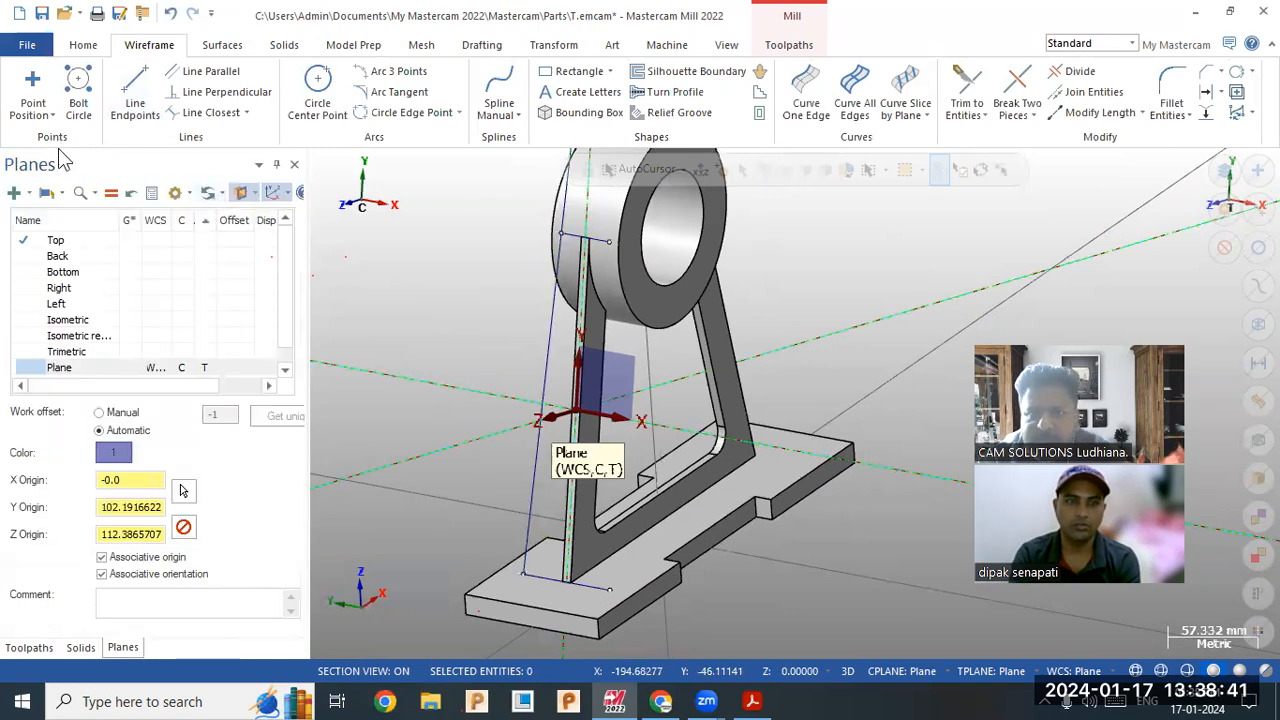
{"action": "left_click", "coordinate": [170, 14]}
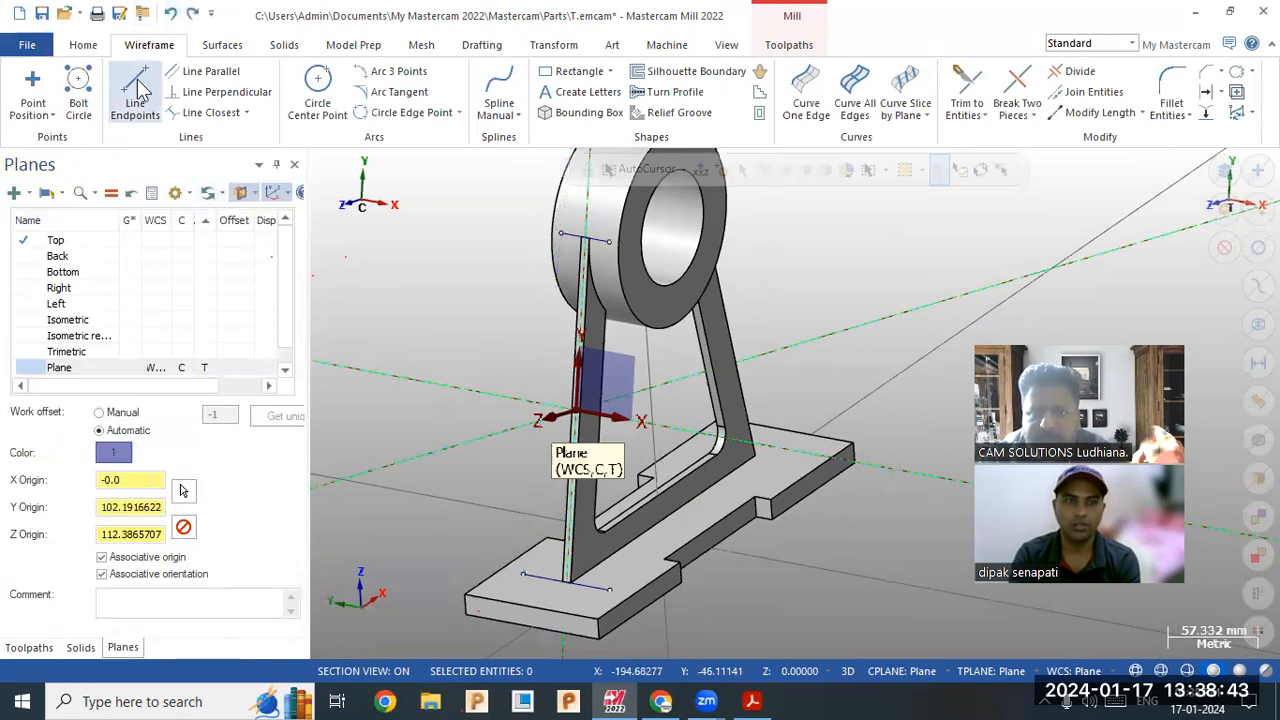
Step: Close the tapered rib profile by joining both pairs of ends of the 36 mm and 65 mm lines using the Two endpoints method
{"action": "left_click", "coordinate": [135, 90]}
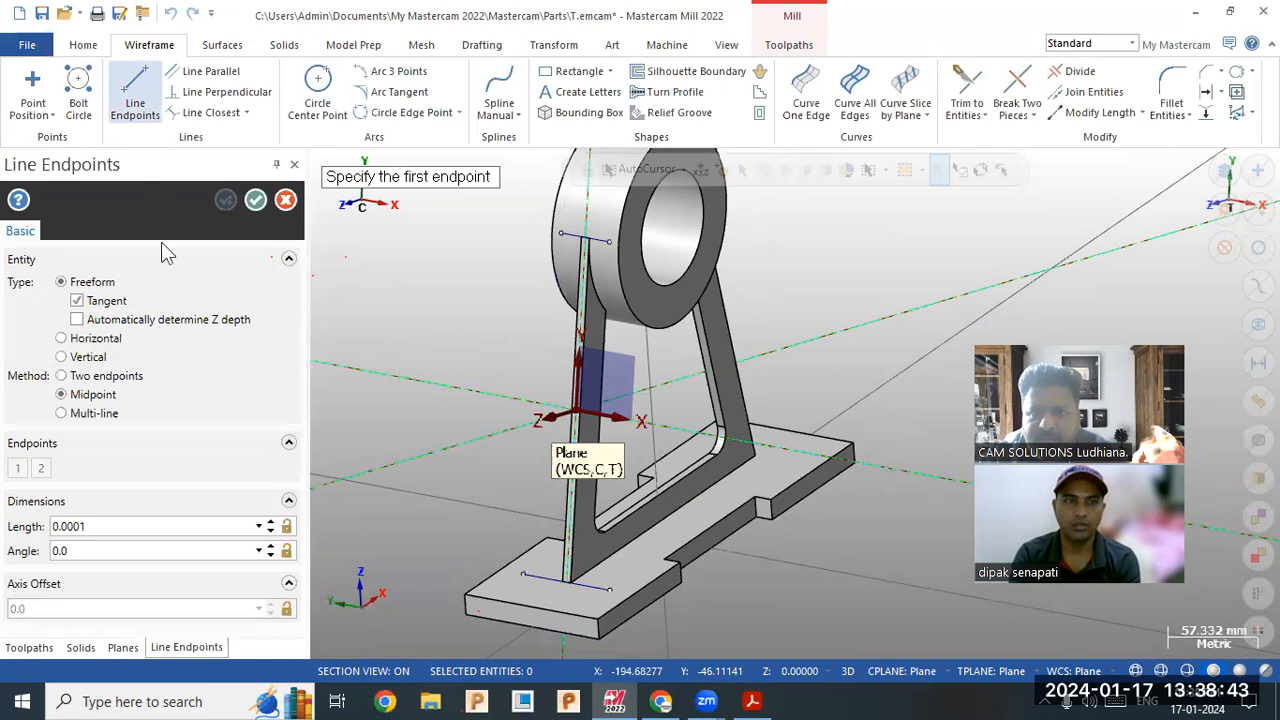
{"action": "left_click", "coordinate": [561, 235]}
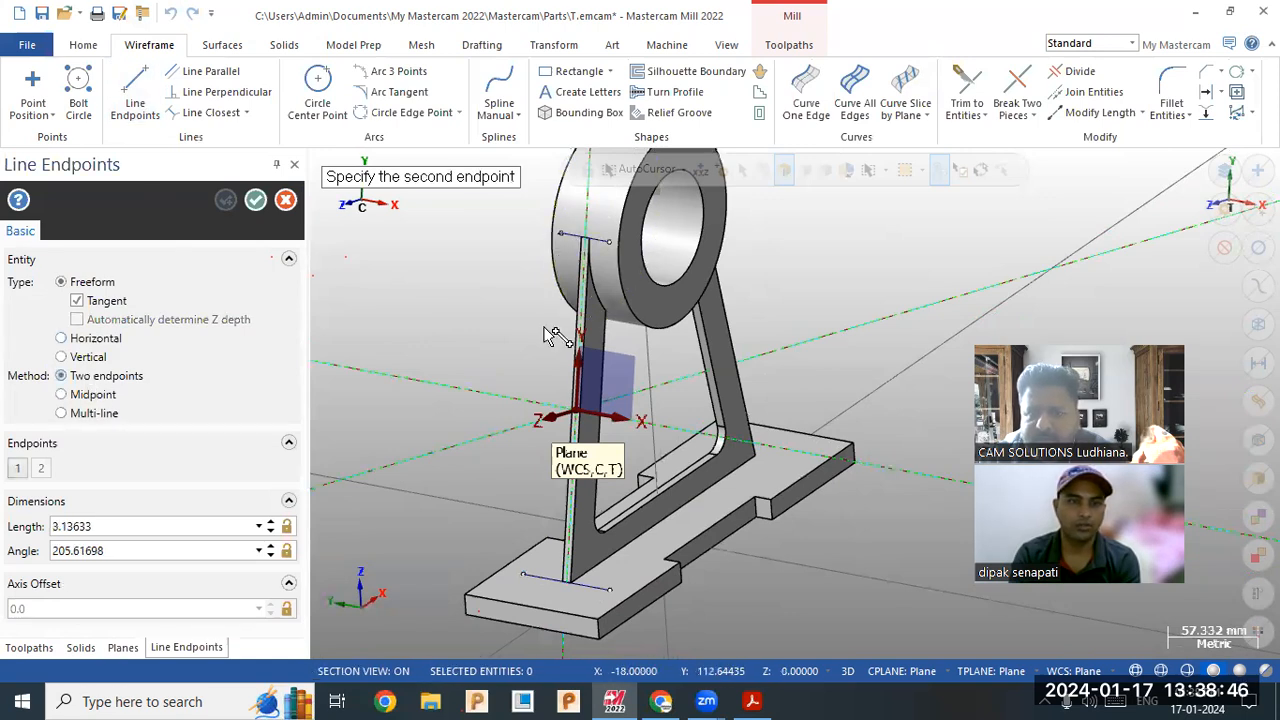
{"action": "left_click", "coordinate": [523, 575]}
{"action": "left_click", "coordinate": [228, 201]}
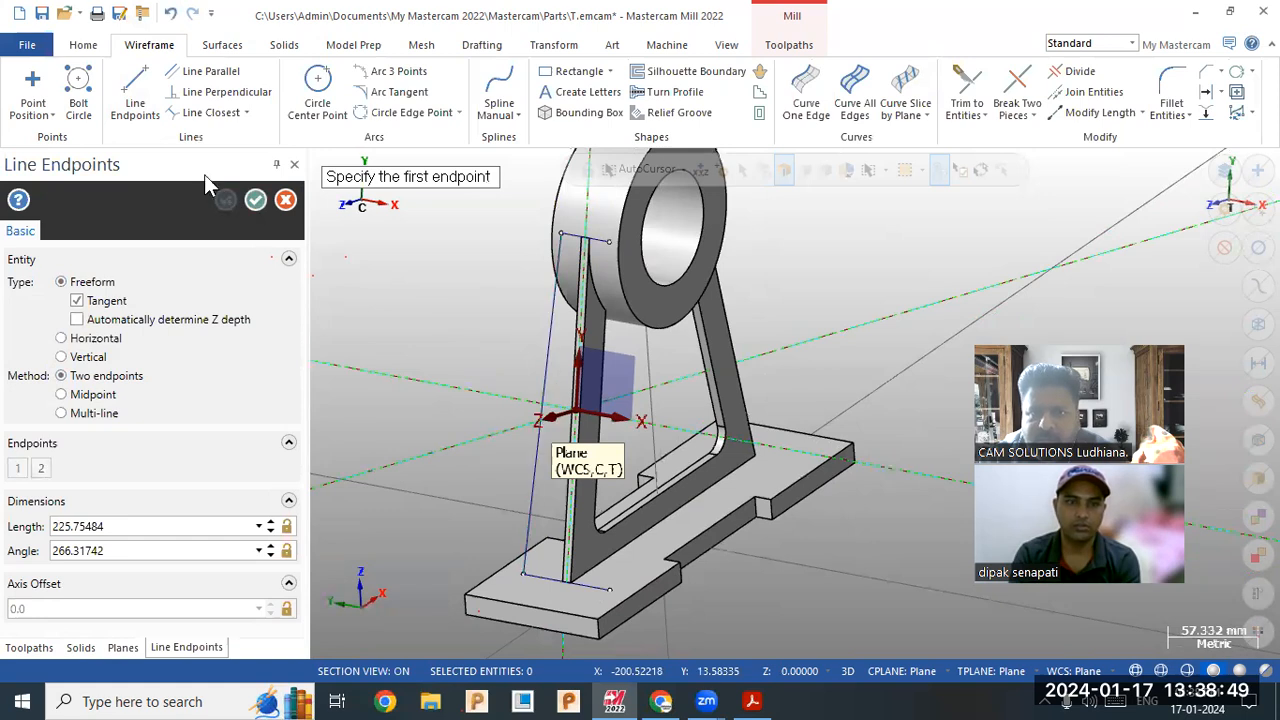
{"action": "left_click", "coordinate": [609, 241]}
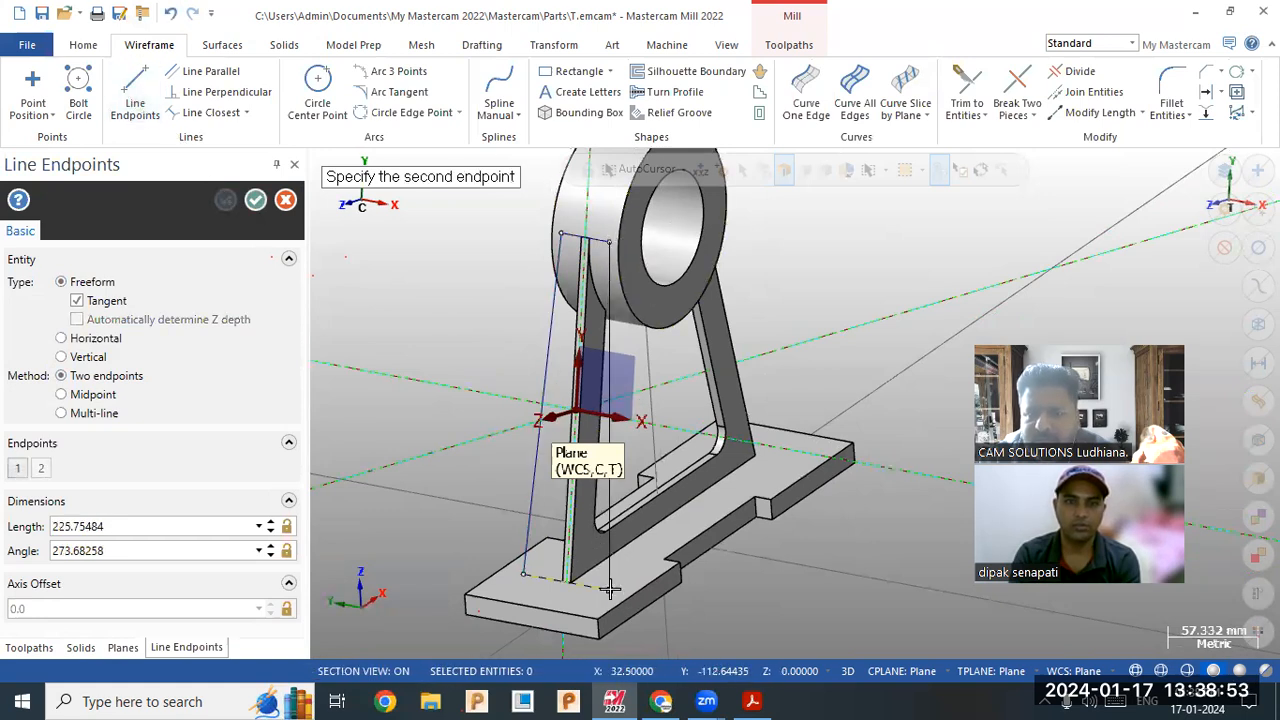
{"action": "left_click", "coordinate": [610, 589]}
{"action": "left_click", "coordinate": [256, 200]}
Step: Extrude the tapered rib profile, checking its thickness on the 3d.pdf drawing and setting an 8 mm distance in one direction only
{"action": "middle_click_drag", "start_coordinate": [448, 321], "coordinate": [440, 350]}
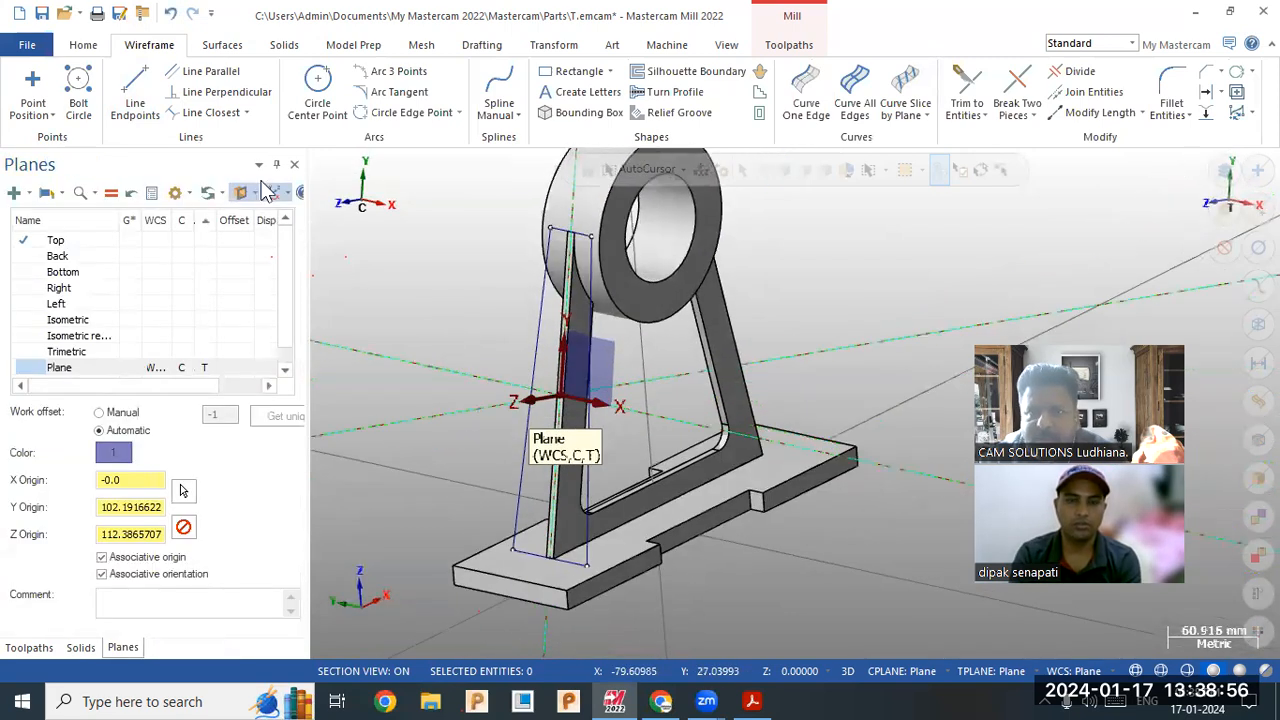
{"action": "left_click", "coordinate": [280, 47]}
{"action": "left_click", "coordinate": [179, 90]}
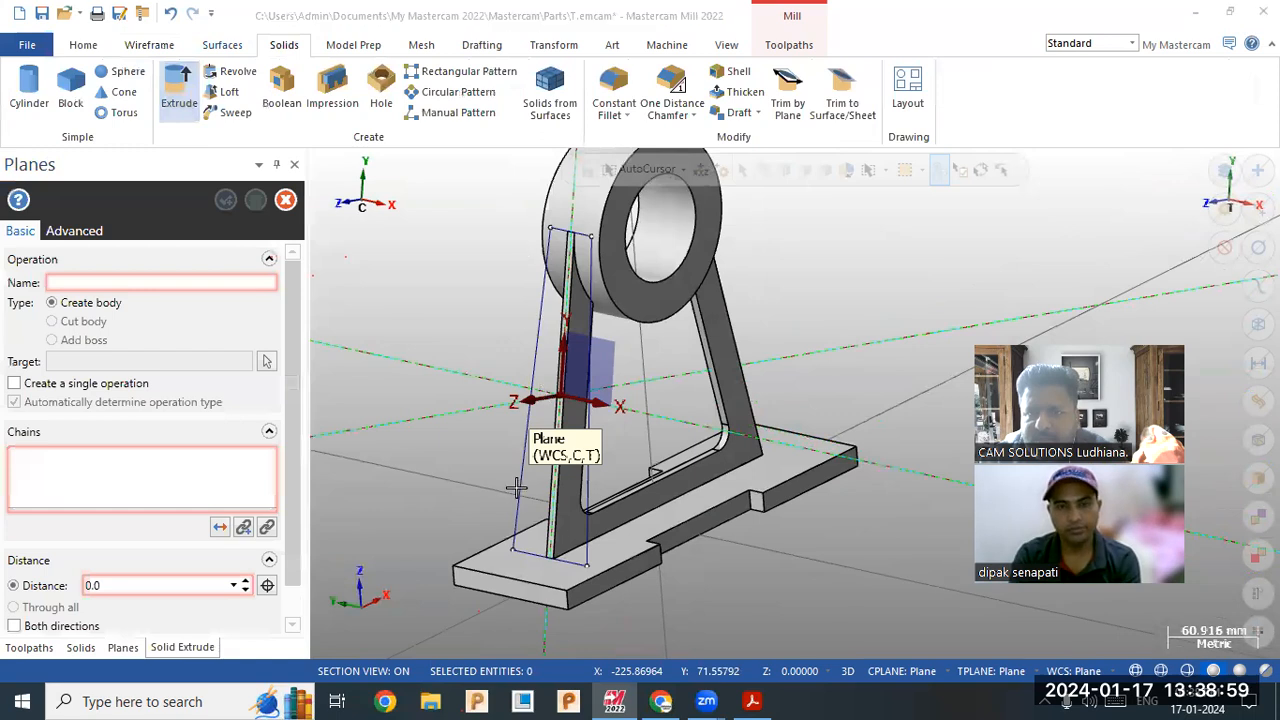
{"action": "left_click", "coordinate": [518, 488]}
{"action": "left_click", "coordinate": [152, 624]}
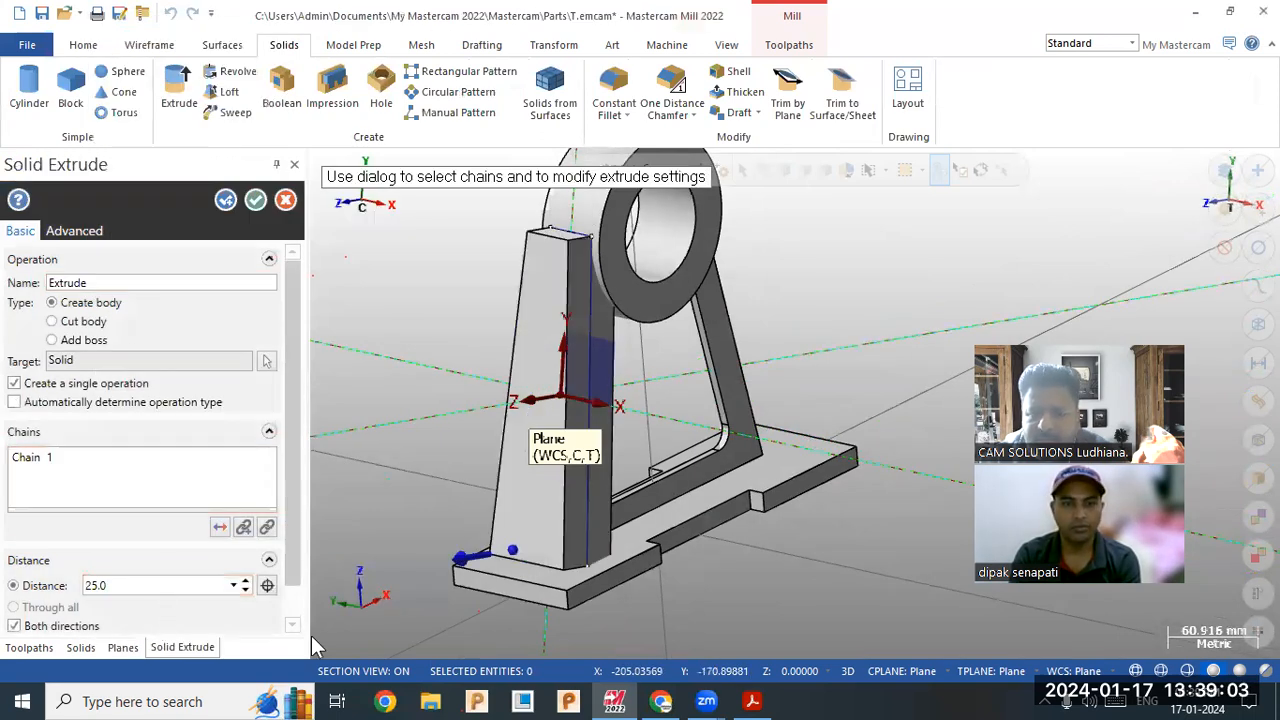
{"action": "left_click", "coordinate": [752, 701]}
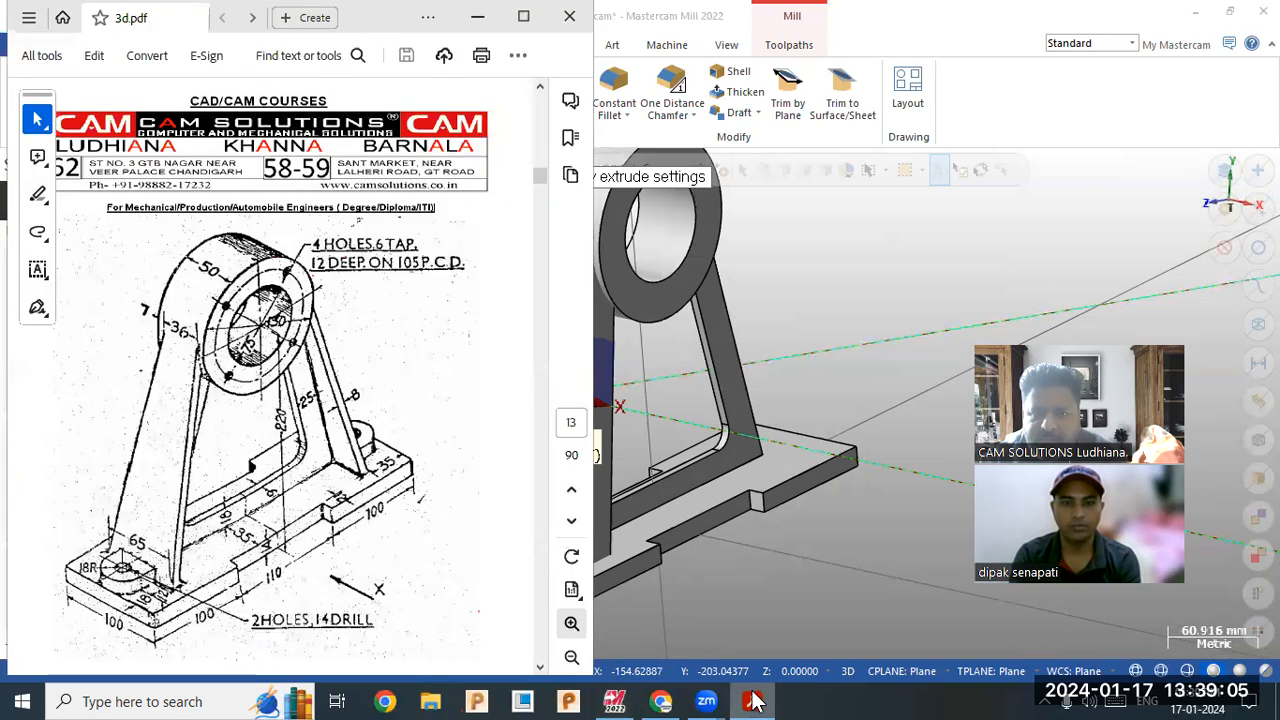
{"action": "left_click", "coordinate": [614, 701]}
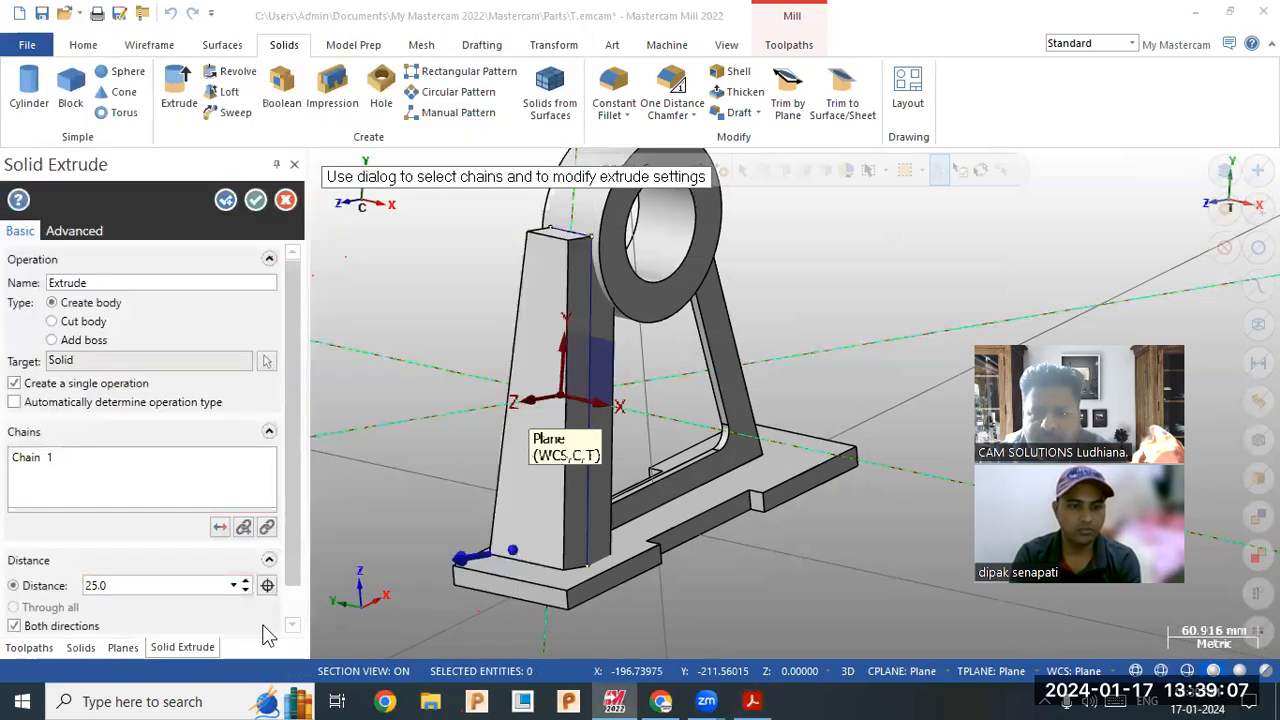
{"action": "double_click", "coordinate": [100, 585]}
{"action": "type", "text": "8"}
{"action": "key", "text": "Return"}
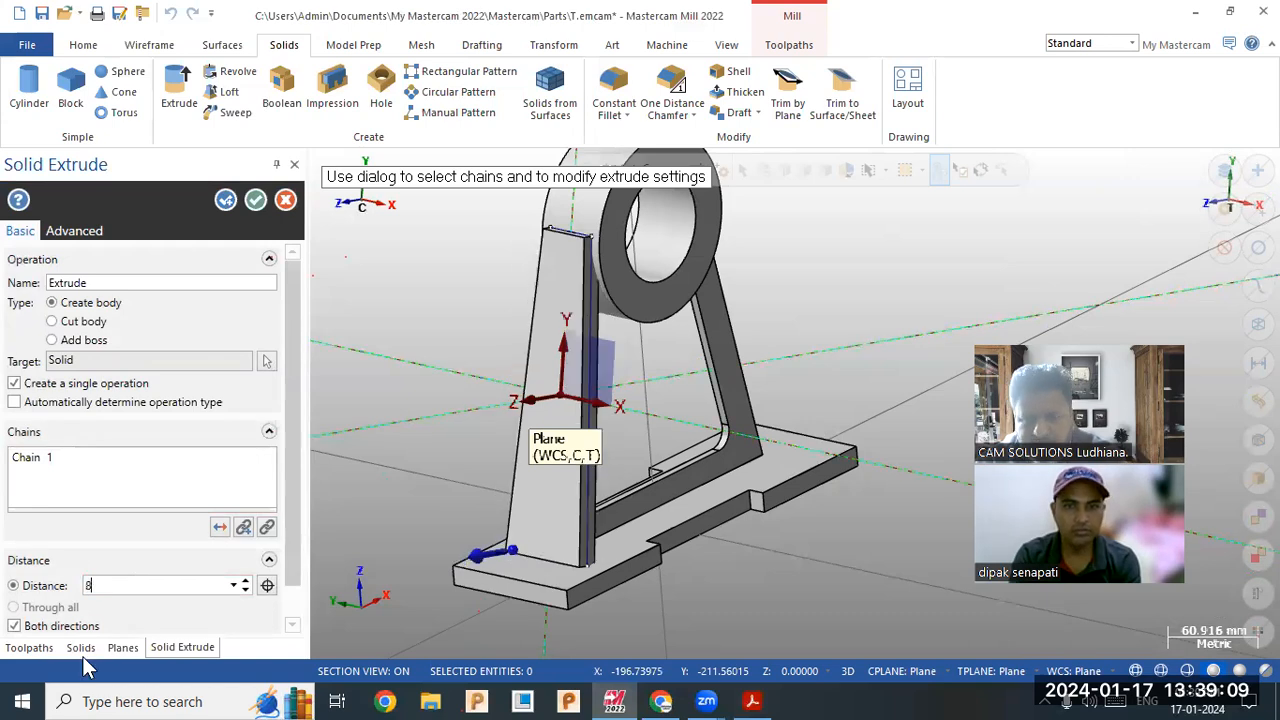
{"action": "left_click", "coordinate": [14, 625]}
{"action": "middle_click_drag", "start_coordinate": [452, 540], "coordinate": [384, 535]}
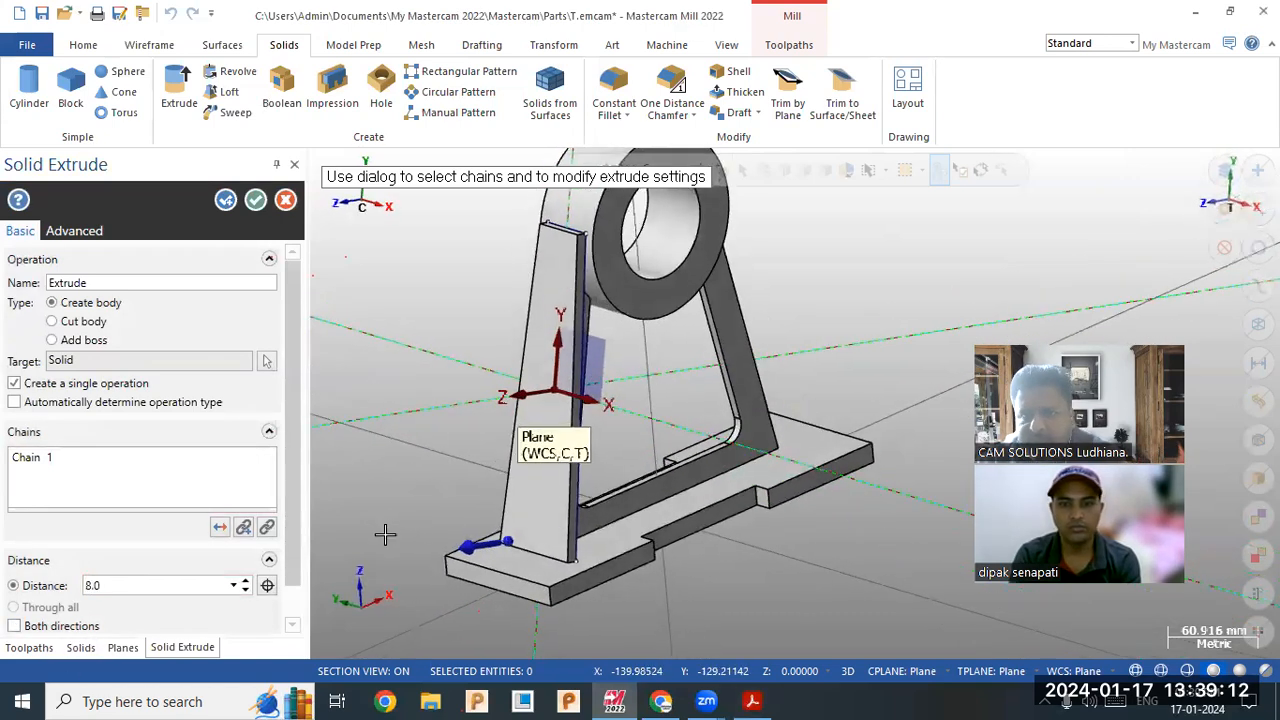
Step: Reverse the rib extrusion so it runs inward into the support, and create it as a separate body
{"action": "left_click", "coordinate": [219, 527]}
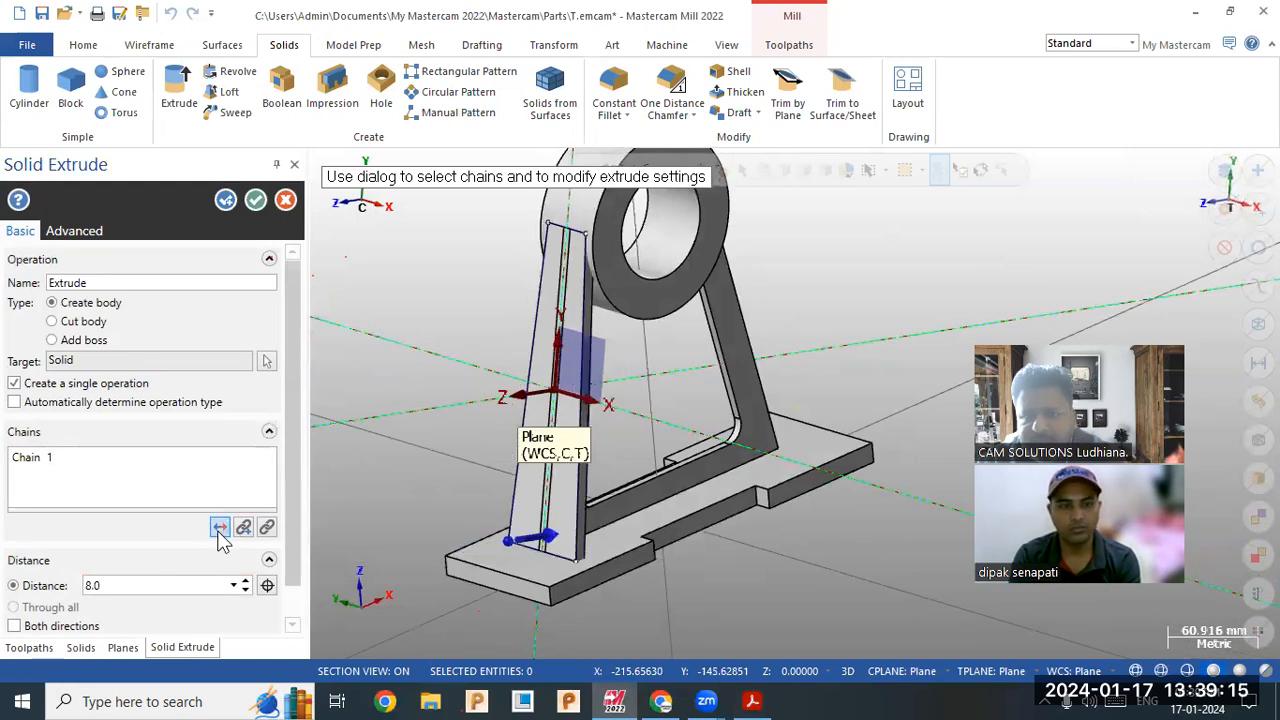
{"action": "left_click", "coordinate": [217, 531]}
{"action": "left_click", "coordinate": [217, 531]}
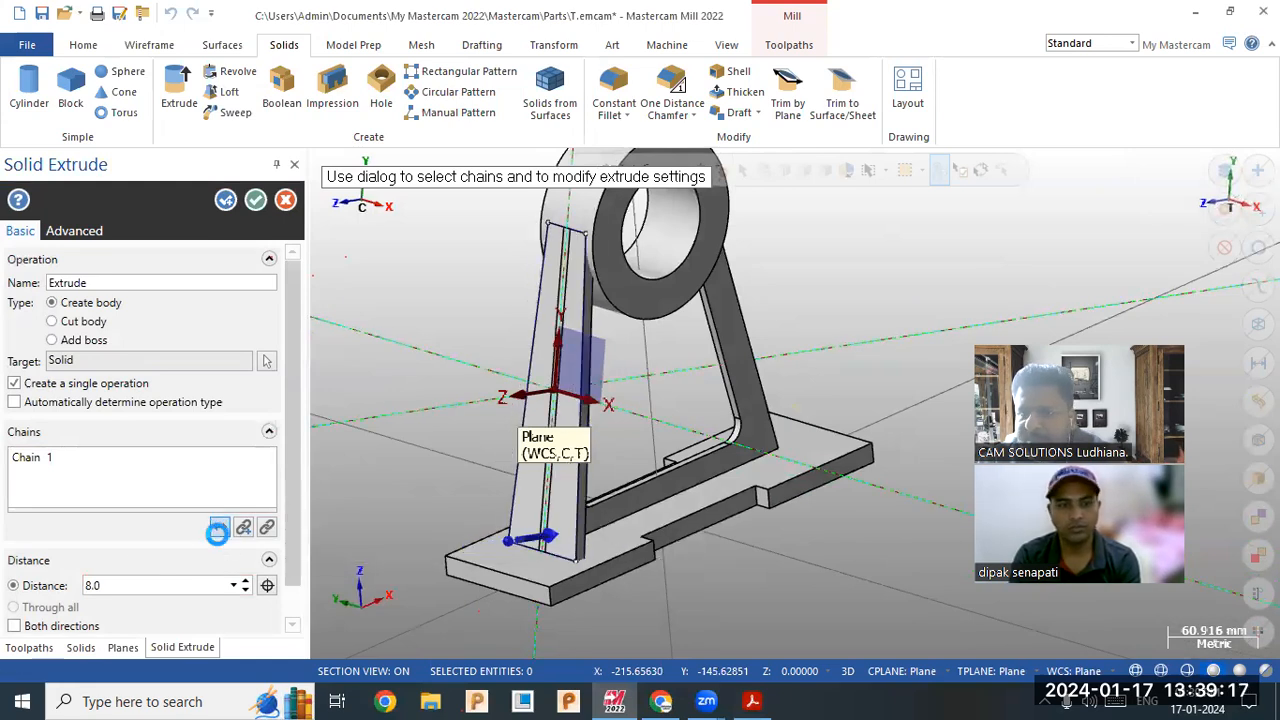
{"action": "left_click", "coordinate": [217, 531]}
{"action": "left_click", "coordinate": [217, 531]}
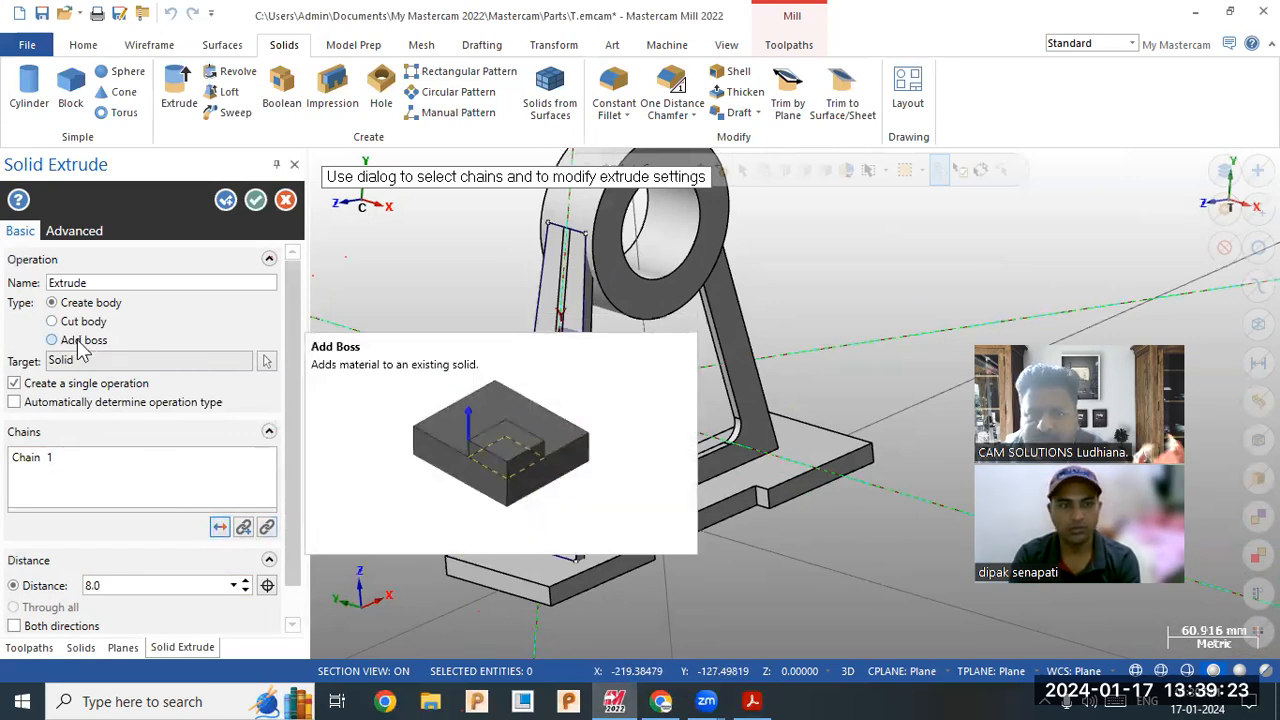
{"action": "left_click", "coordinate": [80, 342]}
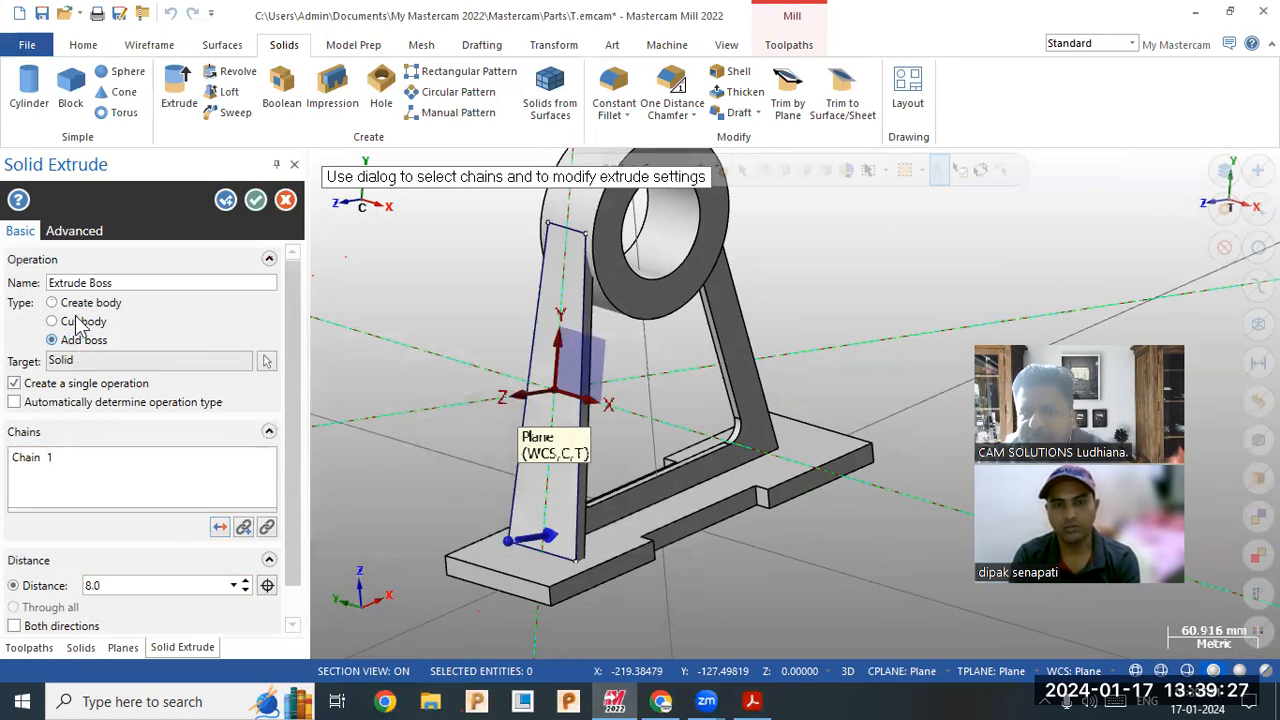
{"action": "left_click", "coordinate": [74, 305]}
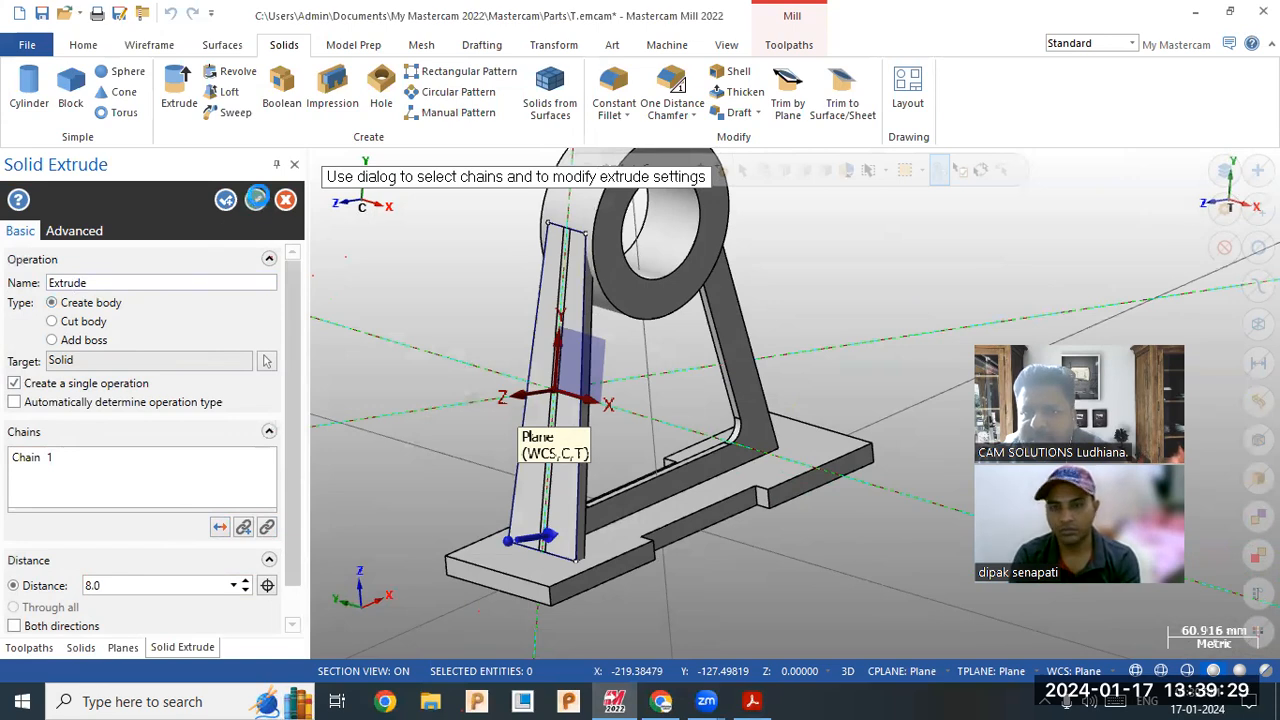
{"action": "left_click", "coordinate": [256, 199]}
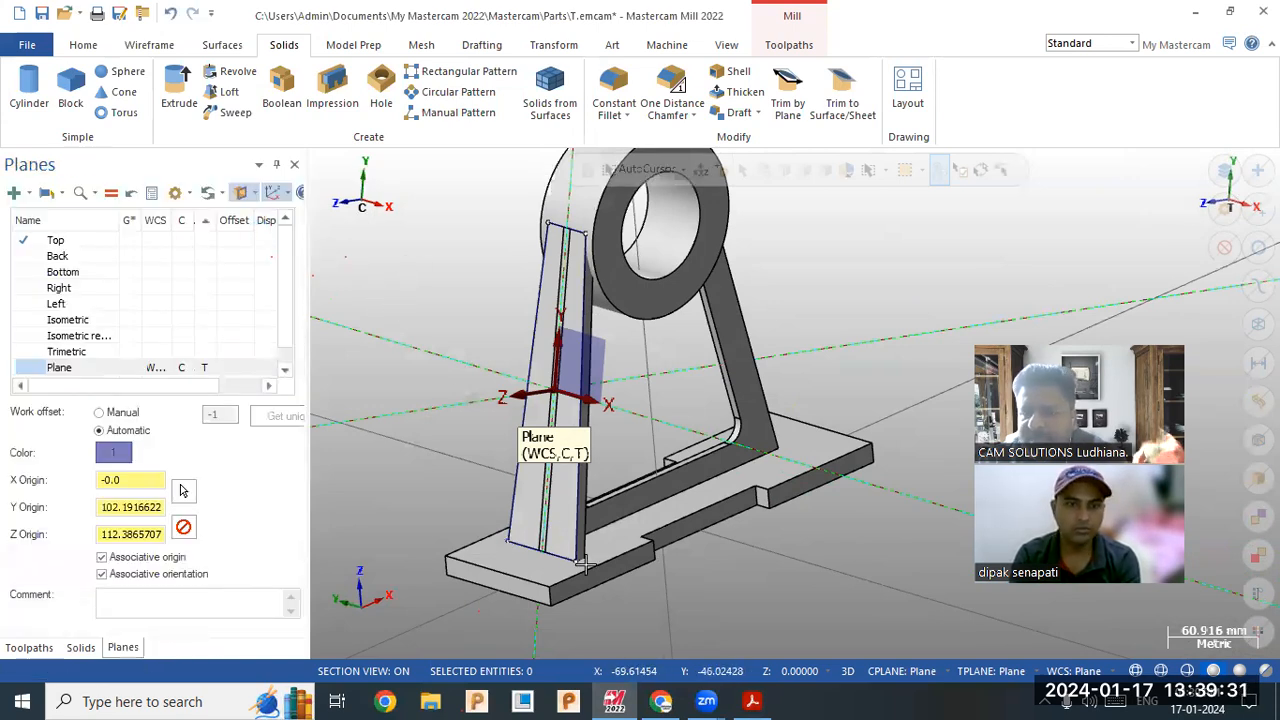
Step: Set the construction and tool planes to Top and mirror a copy of the rib body about the Y axis at zero offset
{"action": "left_click", "coordinate": [924, 687]}
{"action": "left_click", "coordinate": [922, 474]}
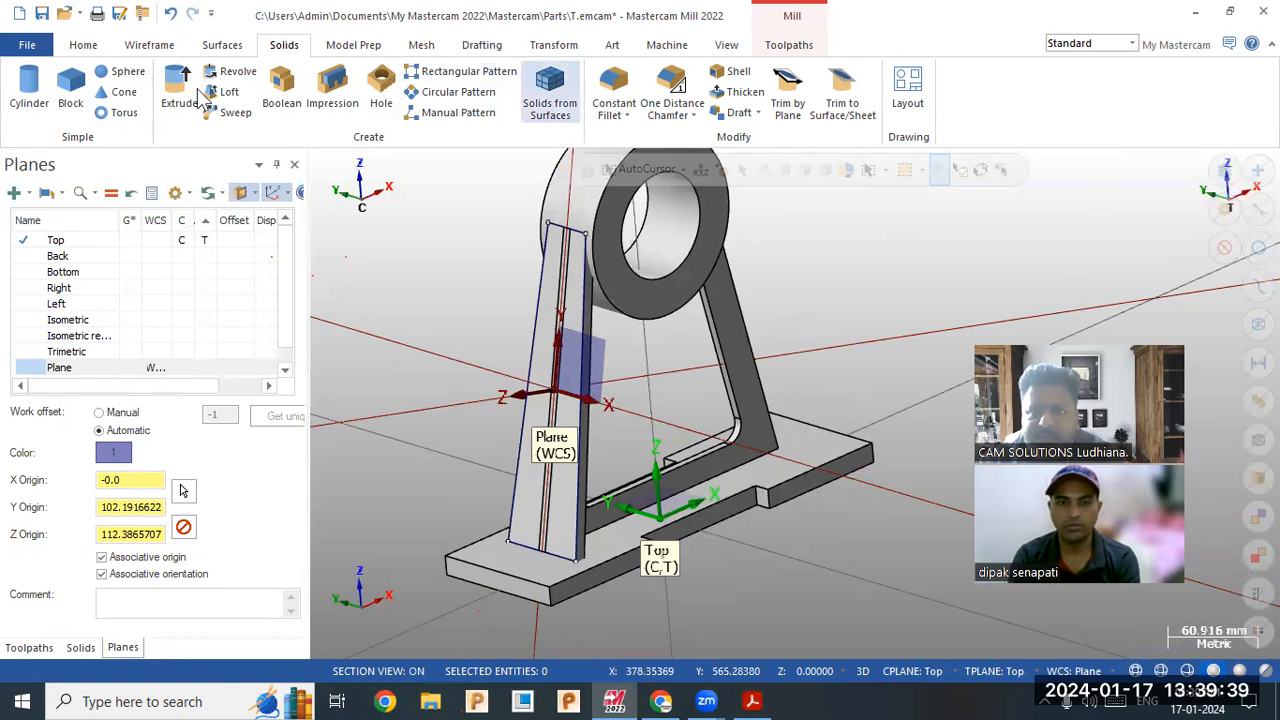
{"action": "left_click", "coordinate": [553, 45]}
{"action": "left_click", "coordinate": [288, 101]}
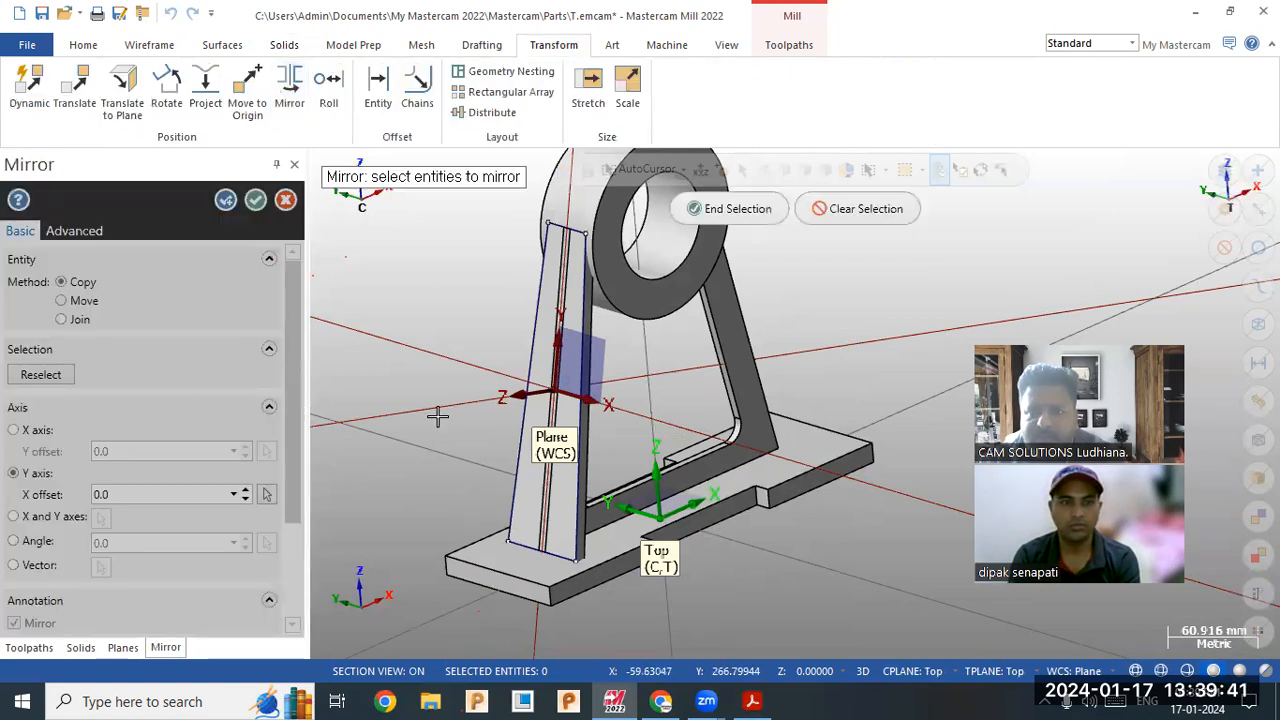
{"action": "left_click", "coordinate": [558, 517]}
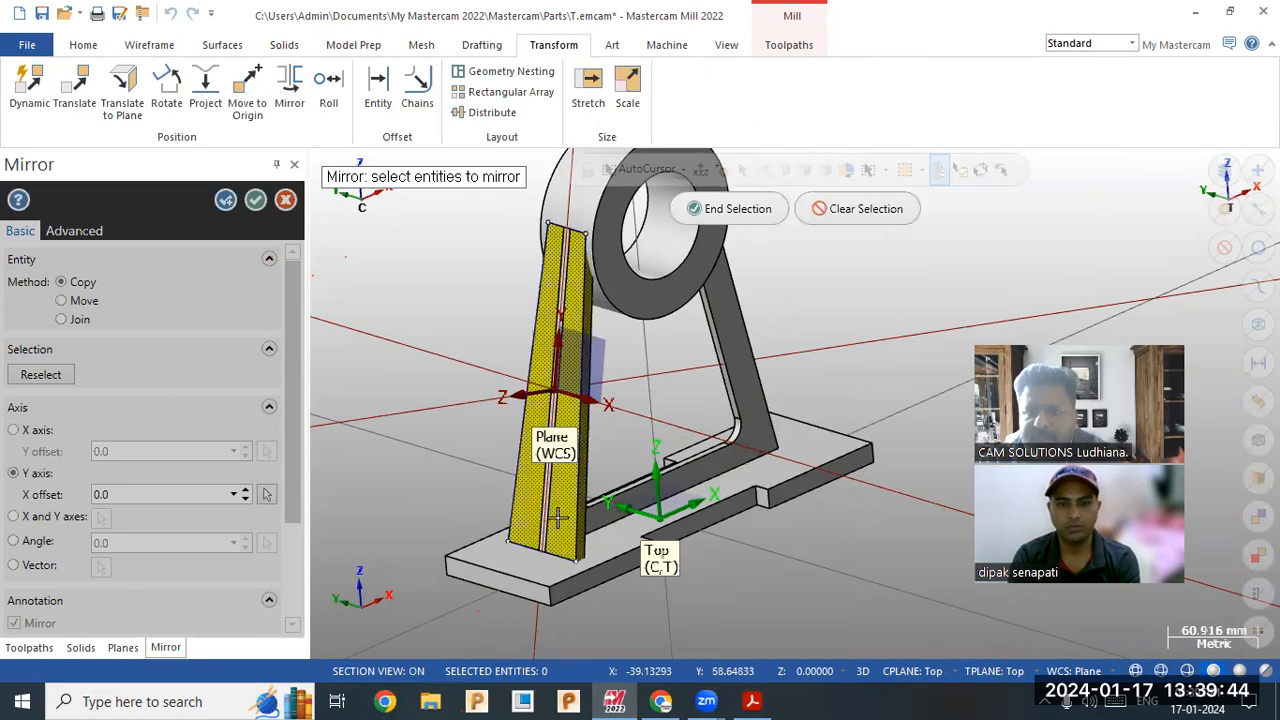
{"action": "left_click", "coordinate": [733, 209]}
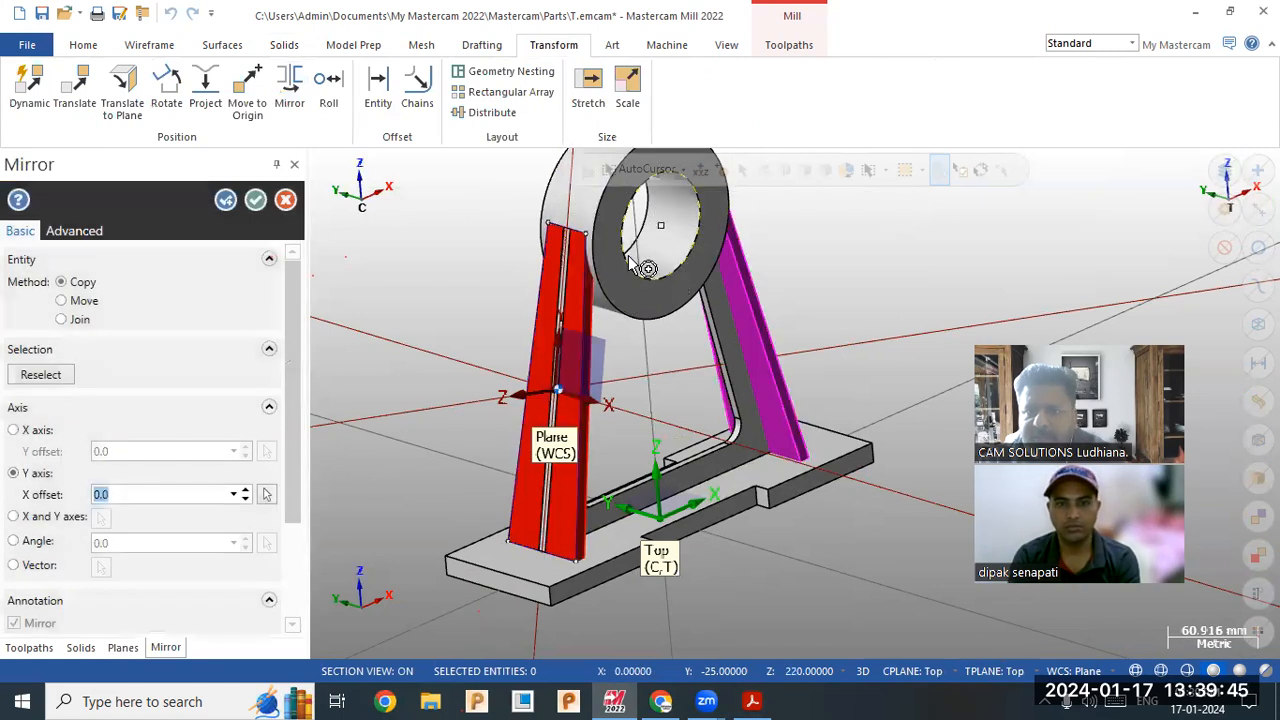
{"action": "left_click", "coordinate": [256, 203]}
Step: Join both side ribs to the bearing ring body with a Boolean Add
{"action": "middle_click_drag", "start_coordinate": [514, 277], "coordinate": [437, 277]}
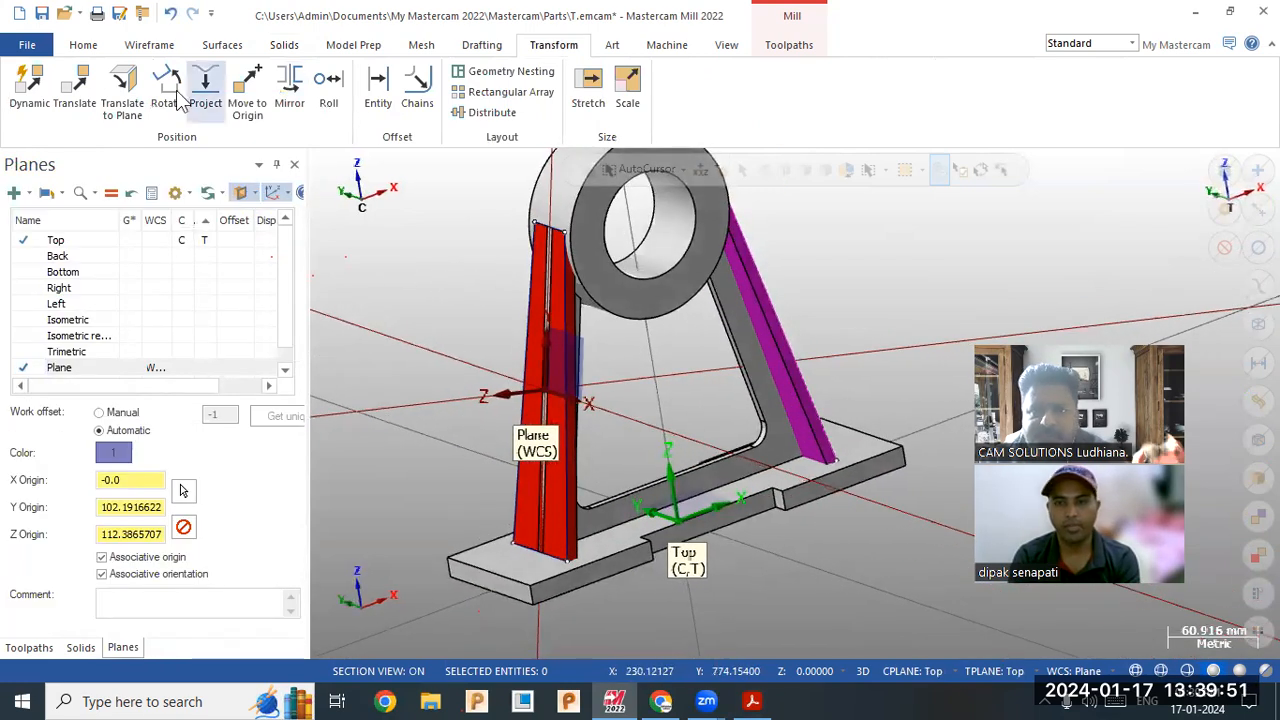
{"action": "left_click", "coordinate": [290, 47]}
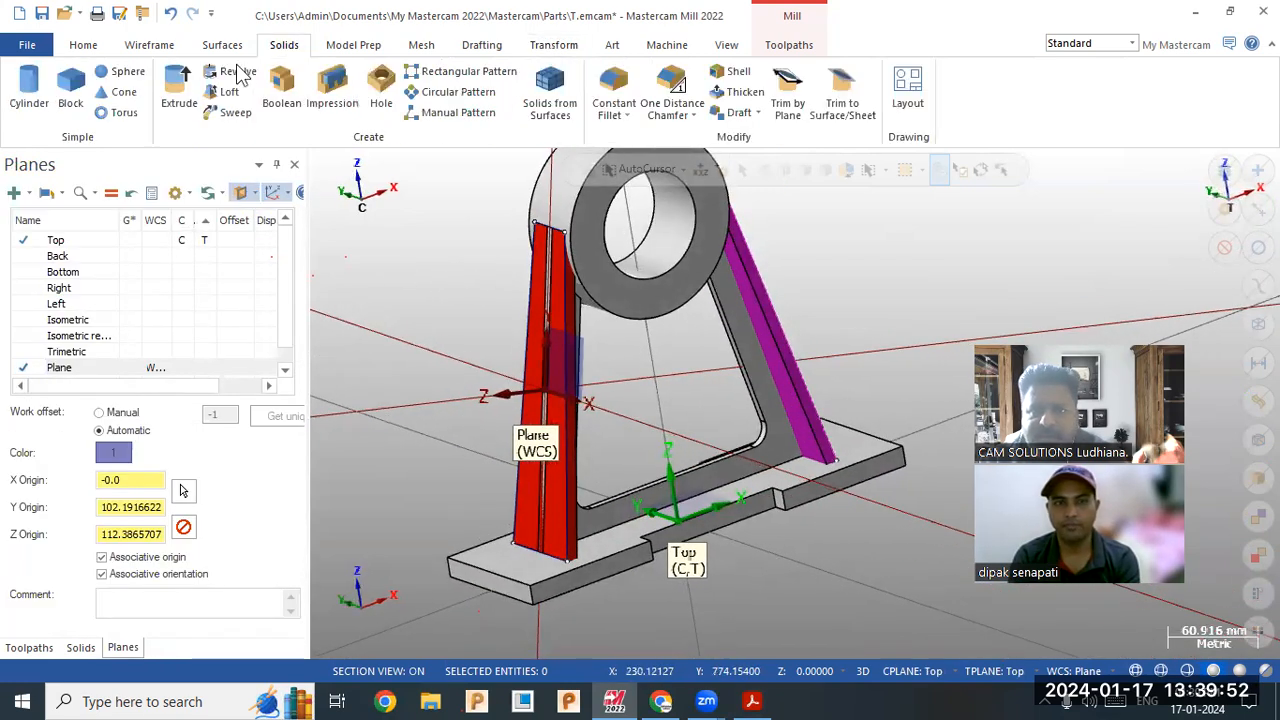
{"action": "left_click", "coordinate": [283, 88]}
{"action": "left_click", "coordinate": [662, 296]}
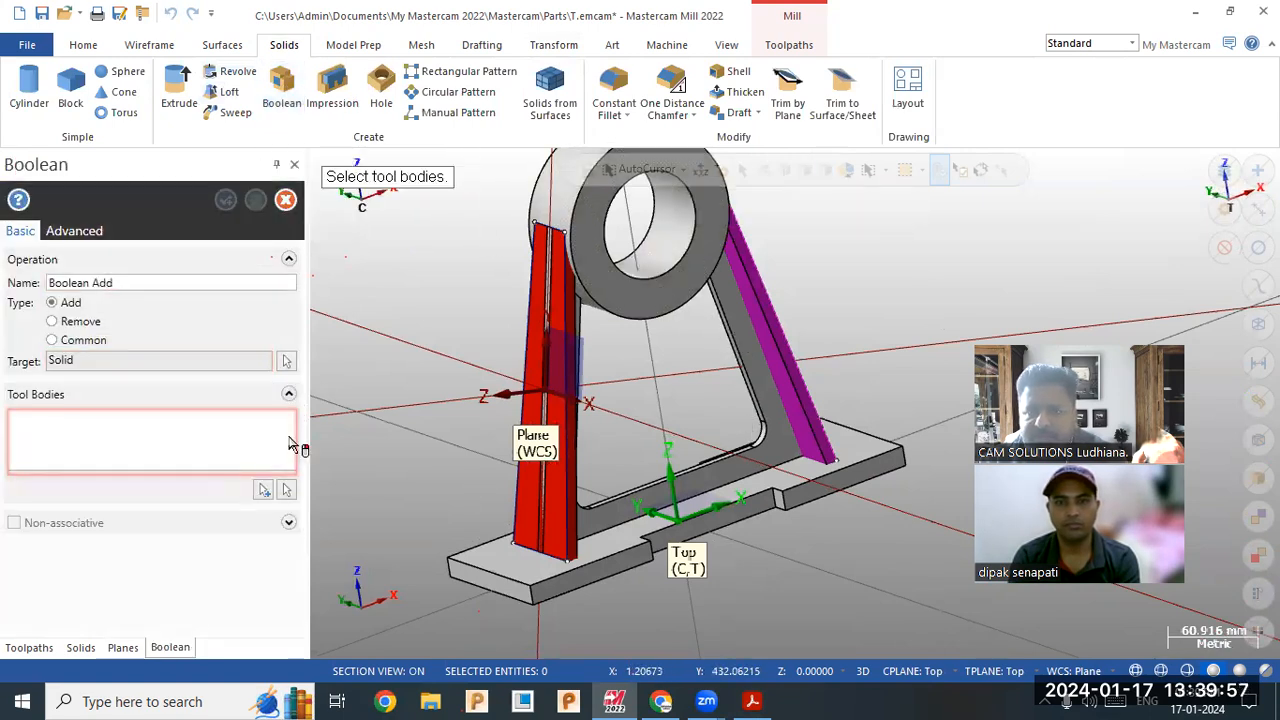
{"action": "left_click", "coordinate": [565, 482]}
{"action": "left_click", "coordinate": [780, 384]}
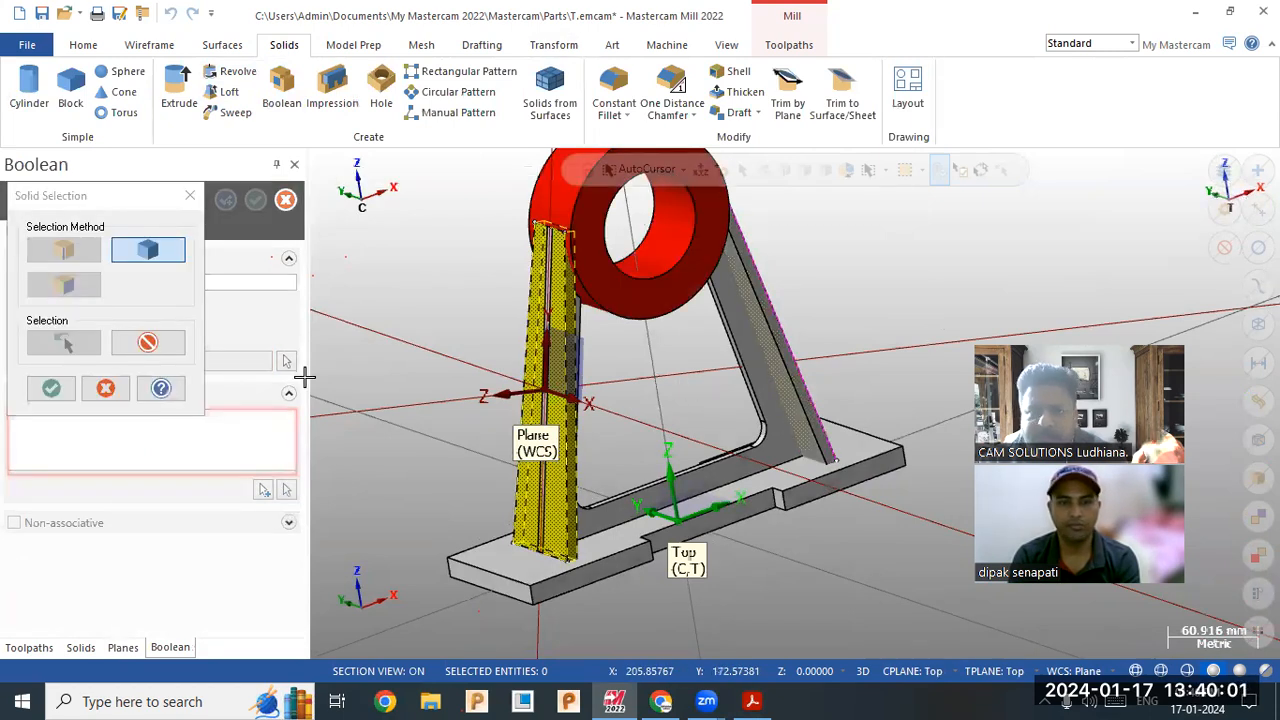
{"action": "left_click", "coordinate": [55, 387]}
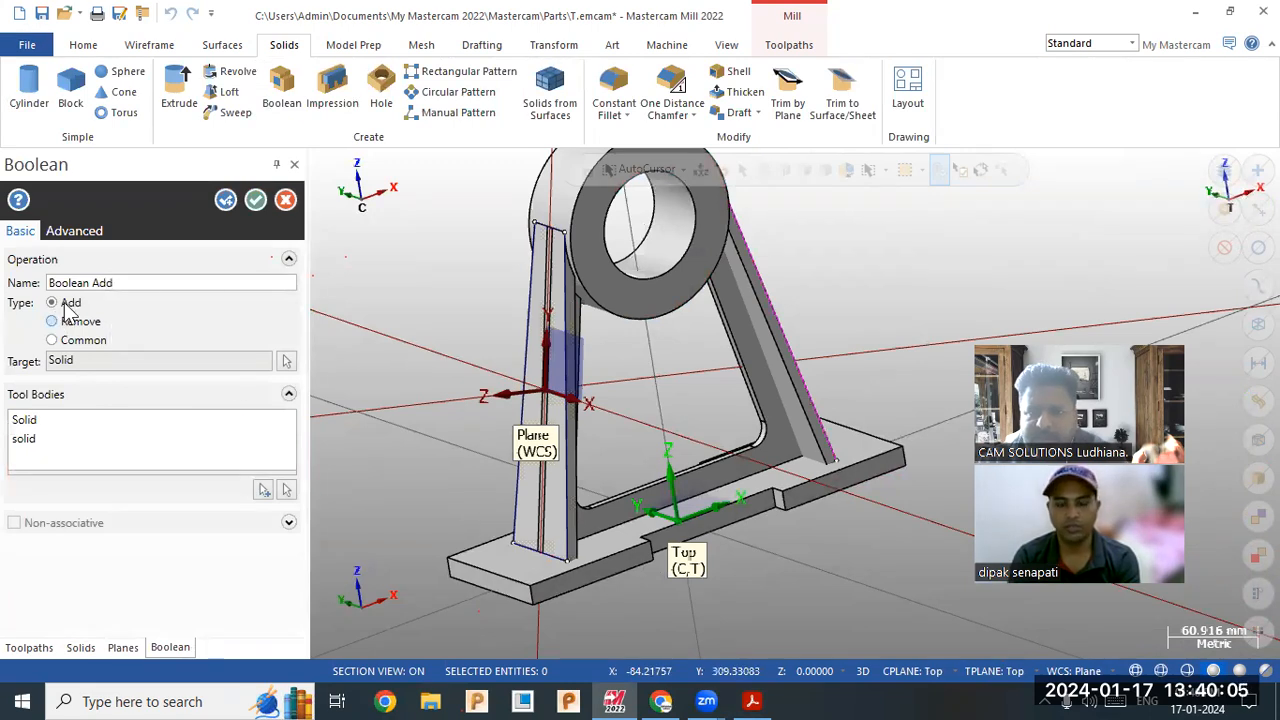
{"action": "left_click", "coordinate": [253, 202]}
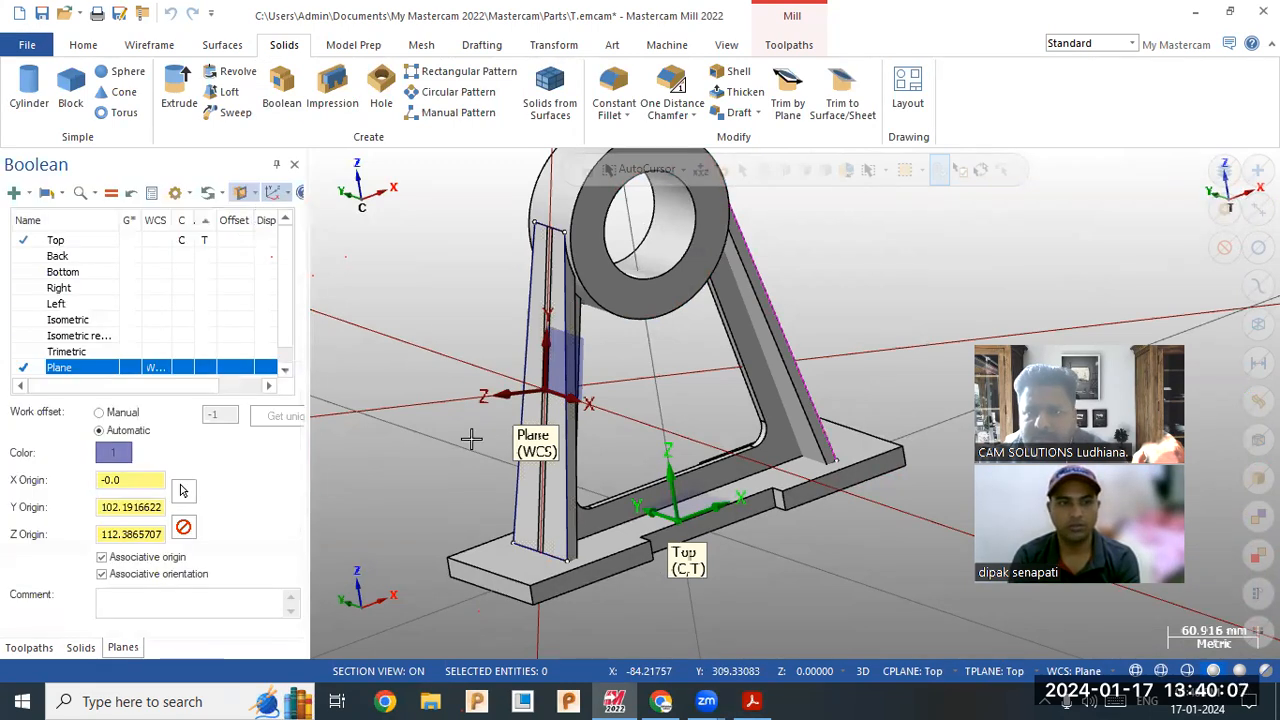
Step: Hide the rib's wireframe lines so only the solid bodies are displayed
{"action": "mouse_move", "coordinate": [533, 480]}
{"action": "middle_mouse_down"}
{"action": "mouse_move", "coordinate": [520, 486]}
{"action": "mouse_move", "coordinate": [968, 428]}
{"action": "middle_mouse_up"}
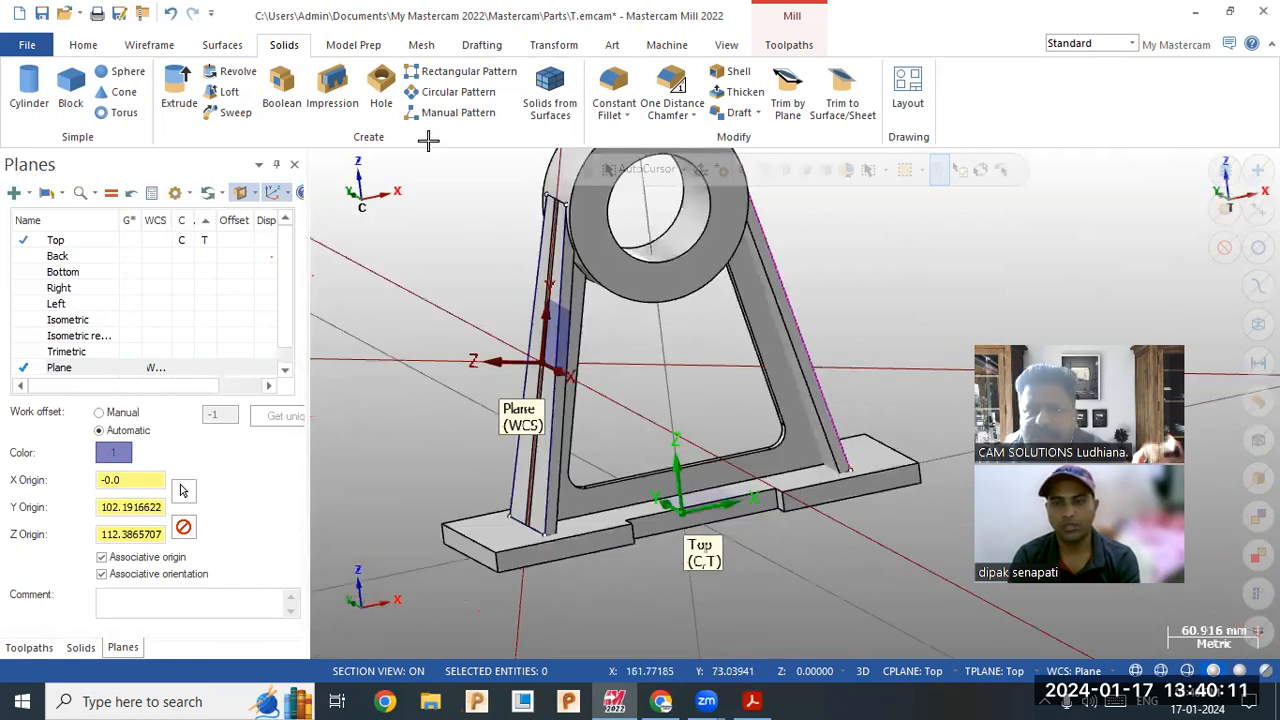
{"action": "left_click", "coordinate": [83, 45]}
{"action": "middle_click_drag", "start_coordinate": [796, 287], "coordinate": [795, 322]}
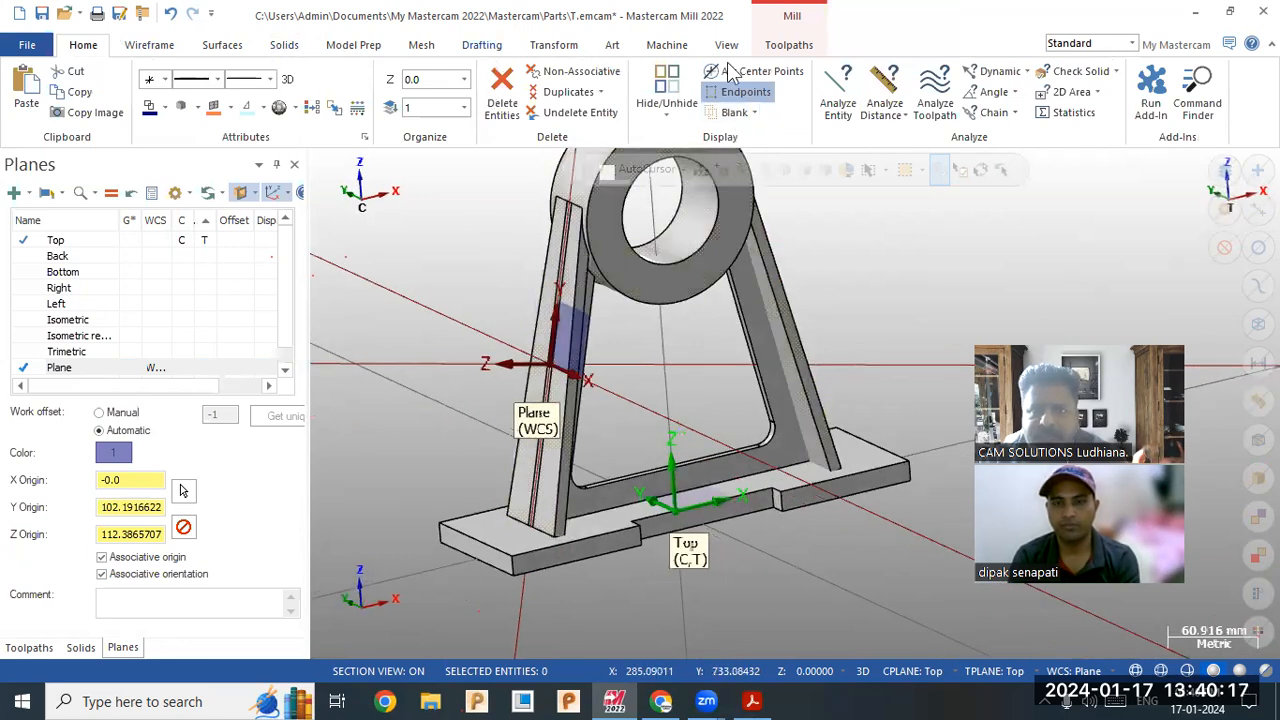
Step: Join the support body with its ring and ribs to the base plate using a Boolean Add
{"action": "left_click", "coordinate": [282, 47]}
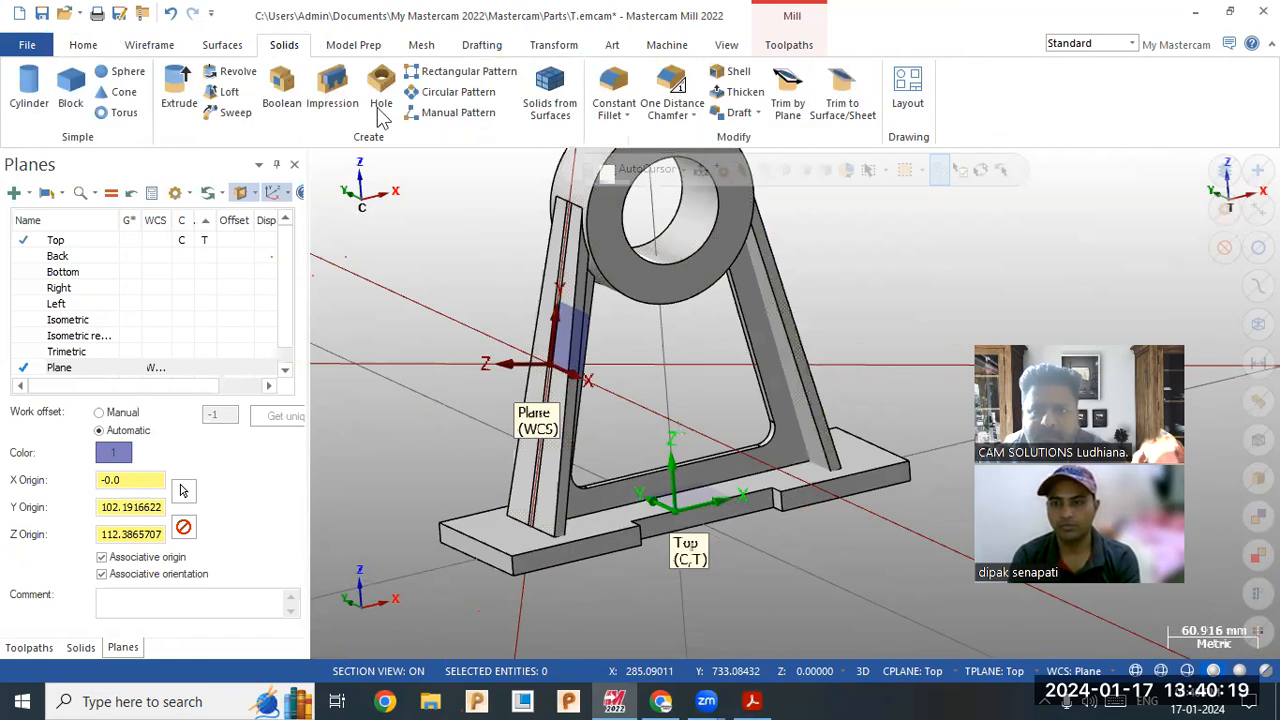
{"action": "left_click", "coordinate": [281, 88]}
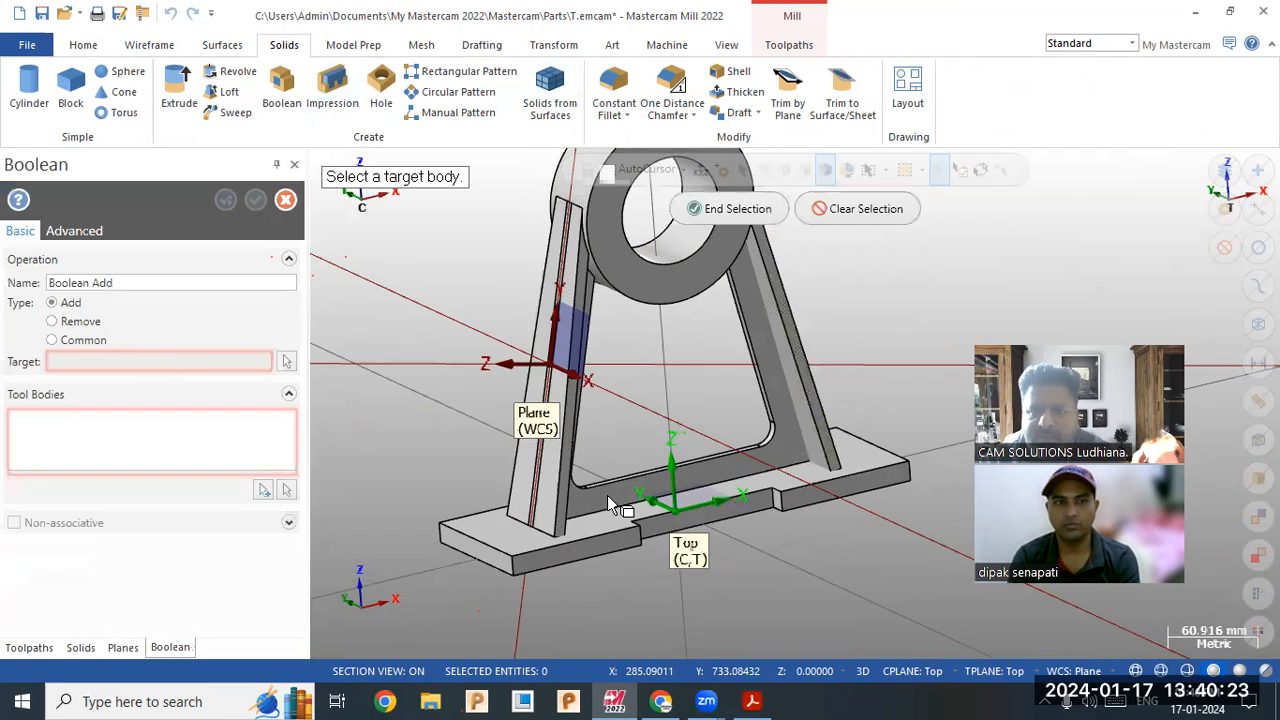
{"action": "left_click", "coordinate": [641, 515]}
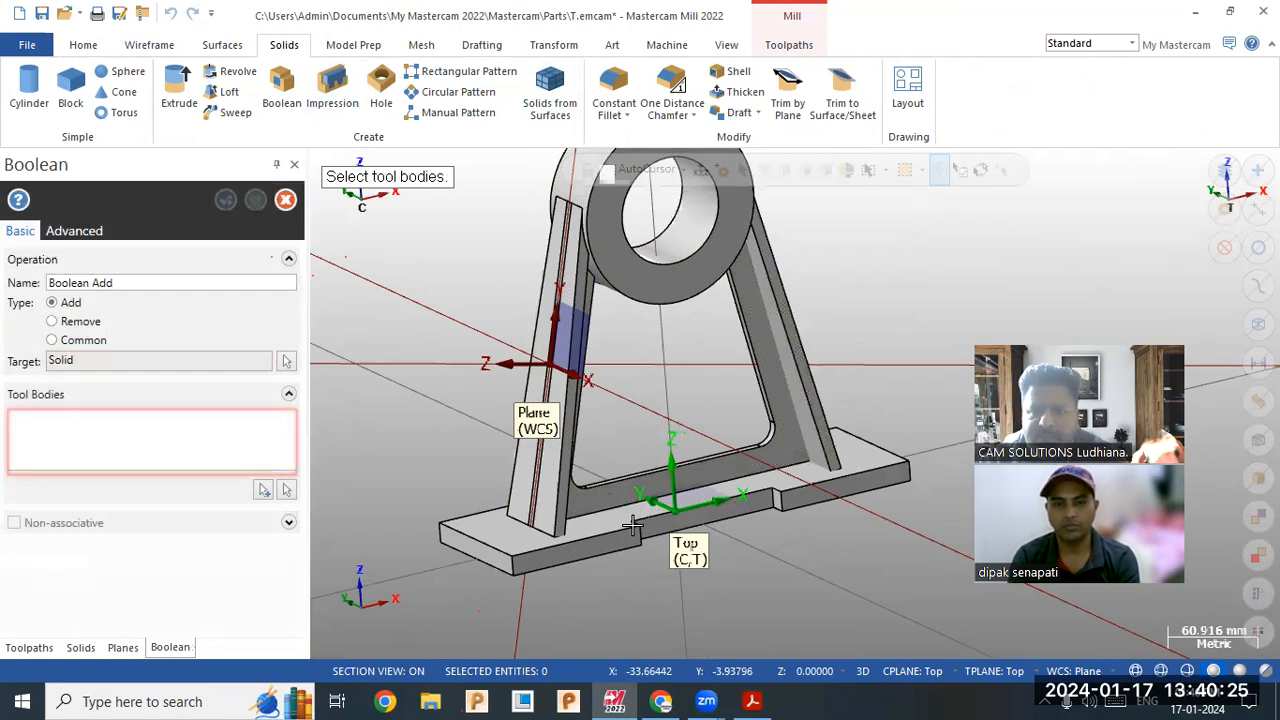
{"action": "left_click", "coordinate": [268, 493]}
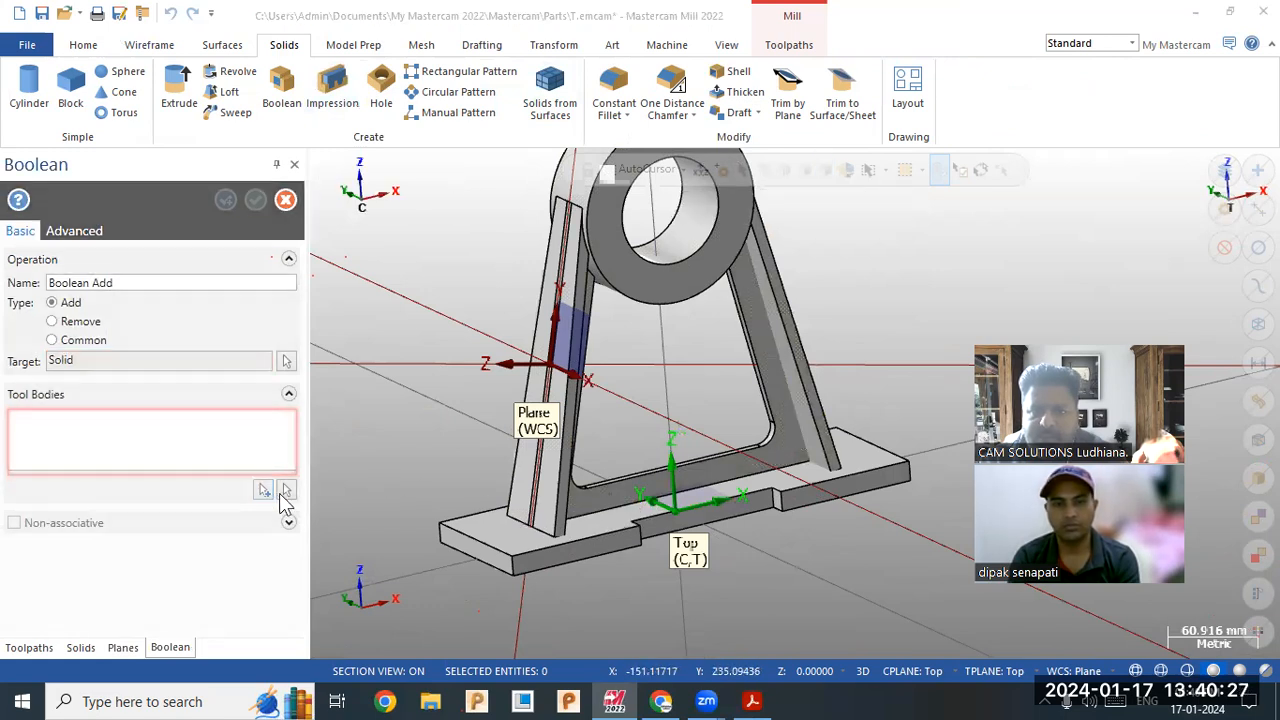
{"action": "left_click", "coordinate": [535, 518]}
{"action": "left_click", "coordinate": [51, 388]}
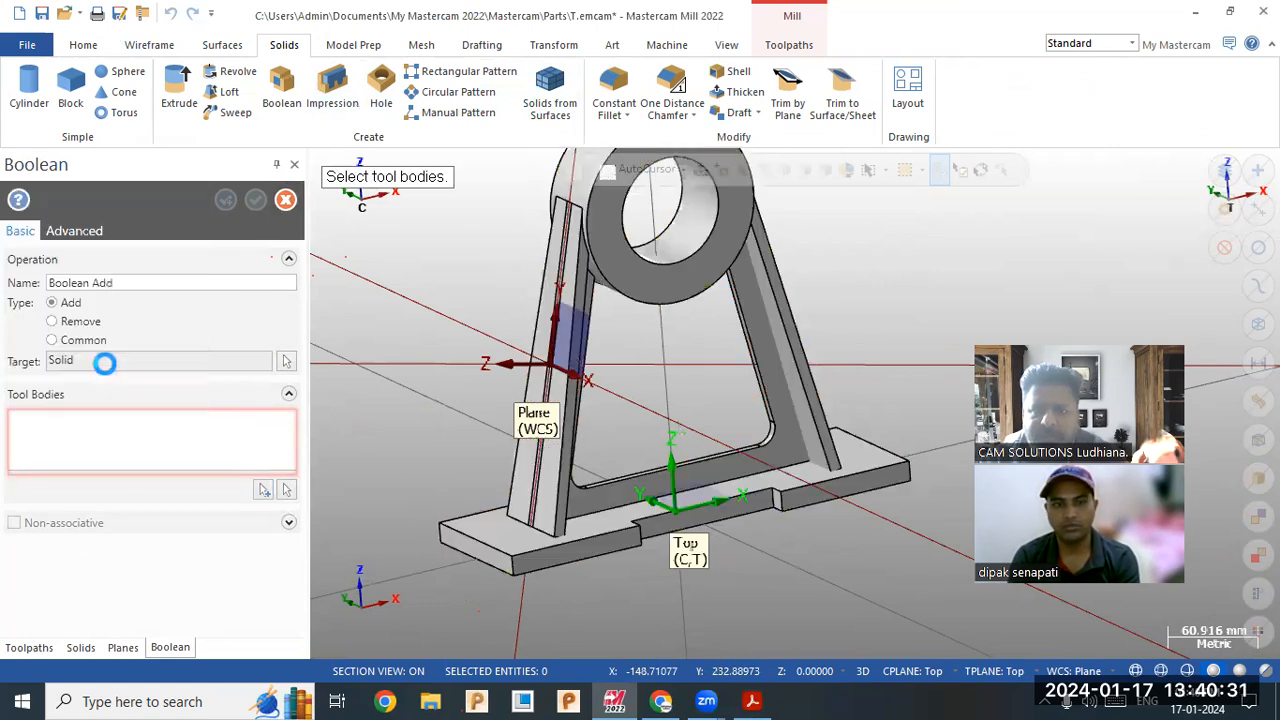
{"action": "left_click", "coordinate": [255, 200]}
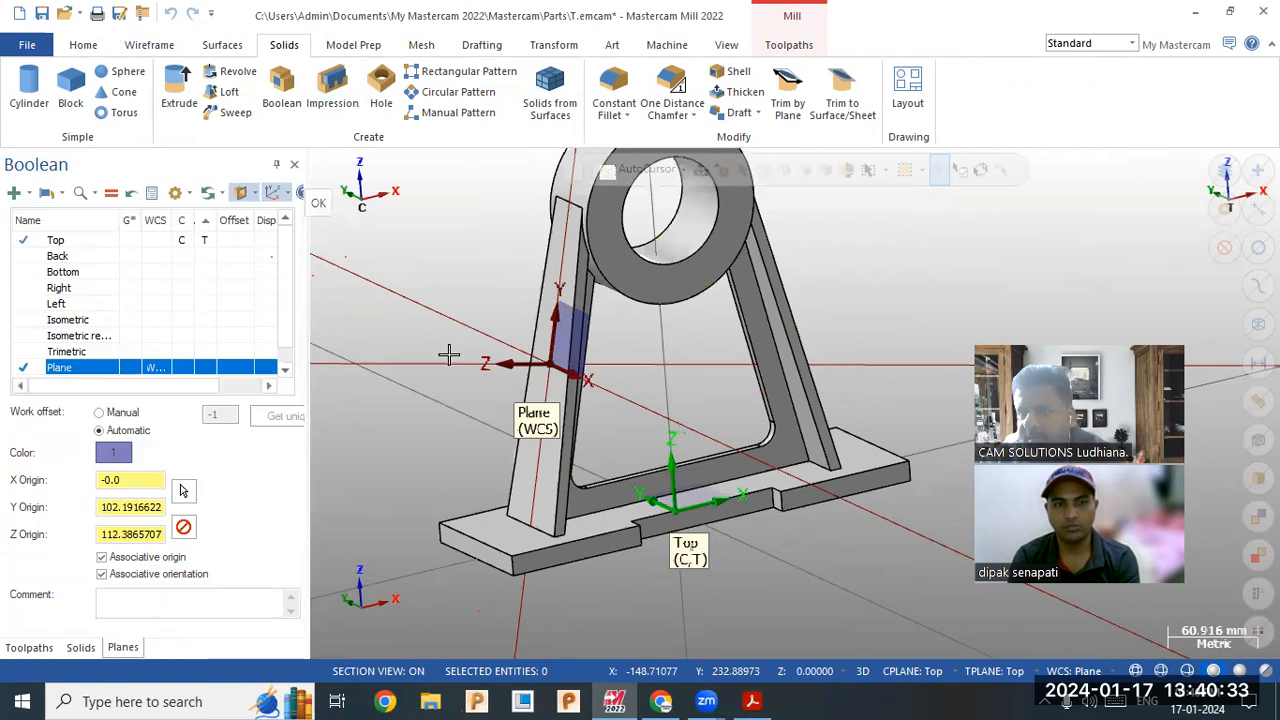
Step: Check the 3d.pdf drawing for the remaining features on the bracket's base
{"action": "scroll", "coordinate": [430, 290], "scroll_direction": "down", "scroll_amount": 1}
{"action": "scroll", "coordinate": [430, 290], "scroll_direction": "down", "scroll_amount": 1}
{"action": "mouse_move", "coordinate": [430, 290]}
{"action": "middle_mouse_down"}
{"action": "mouse_move", "coordinate": [357, 280]}
{"action": "mouse_move", "coordinate": [421, 289]}
{"action": "middle_mouse_up"}
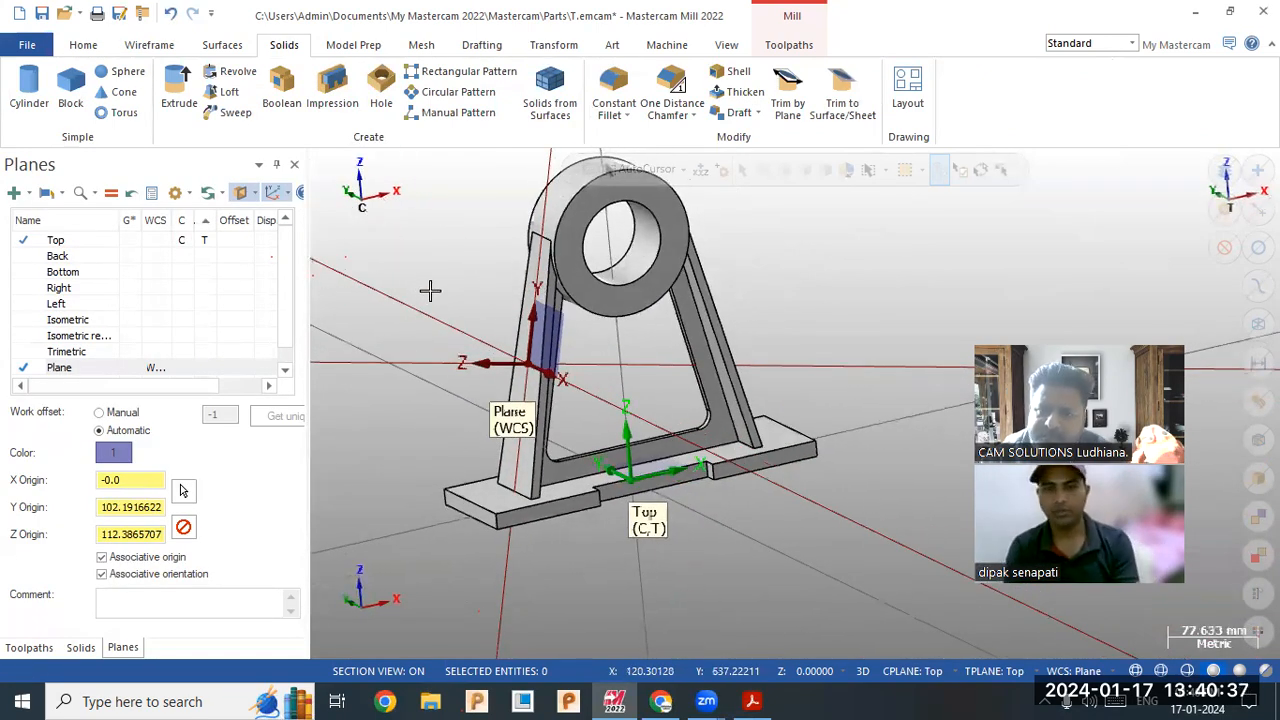
{"action": "left_click", "coordinate": [760, 700]}
{"action": "left_click", "coordinate": [758, 700]}
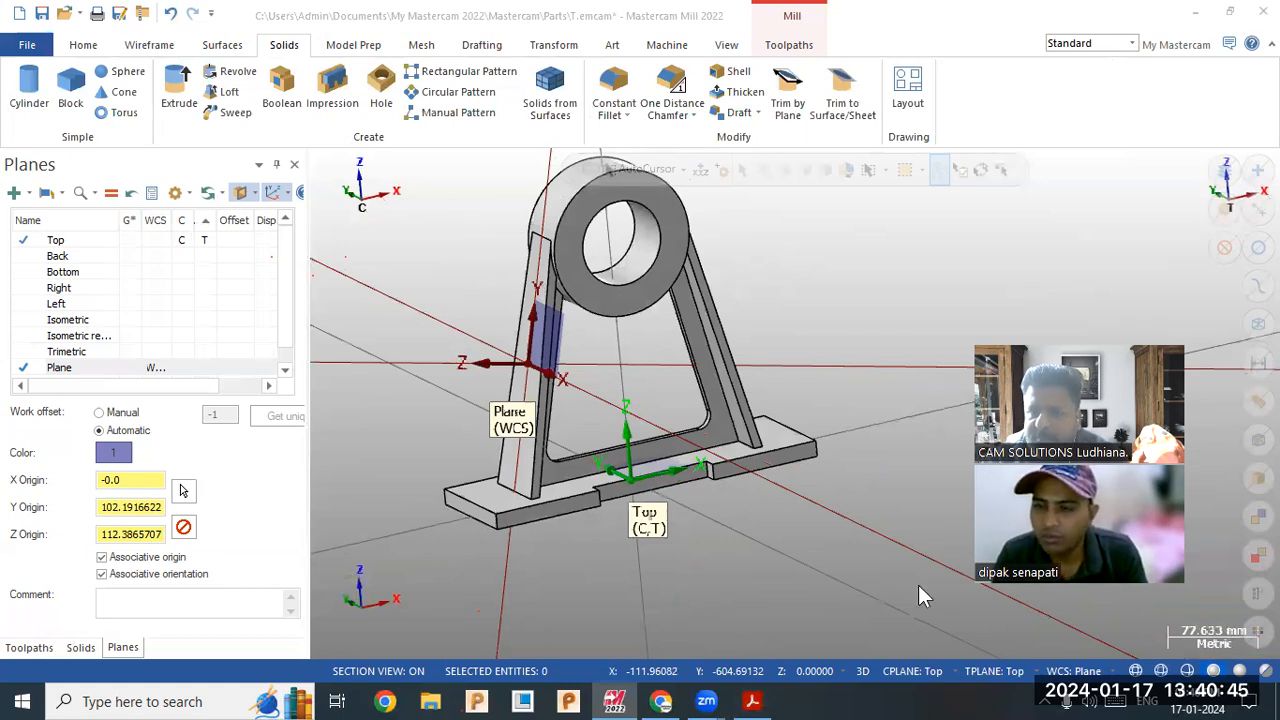
{"action": "left_click", "coordinate": [912, 671]}
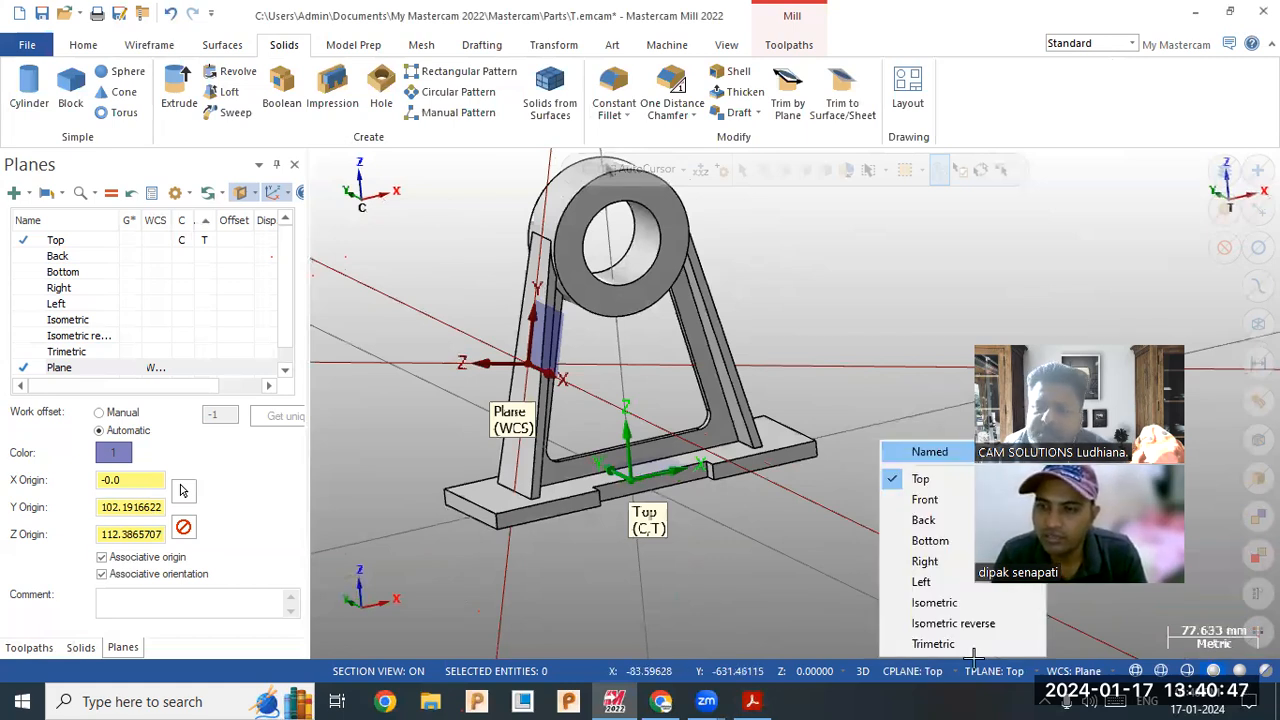
{"action": "left_click", "coordinate": [929, 452]}
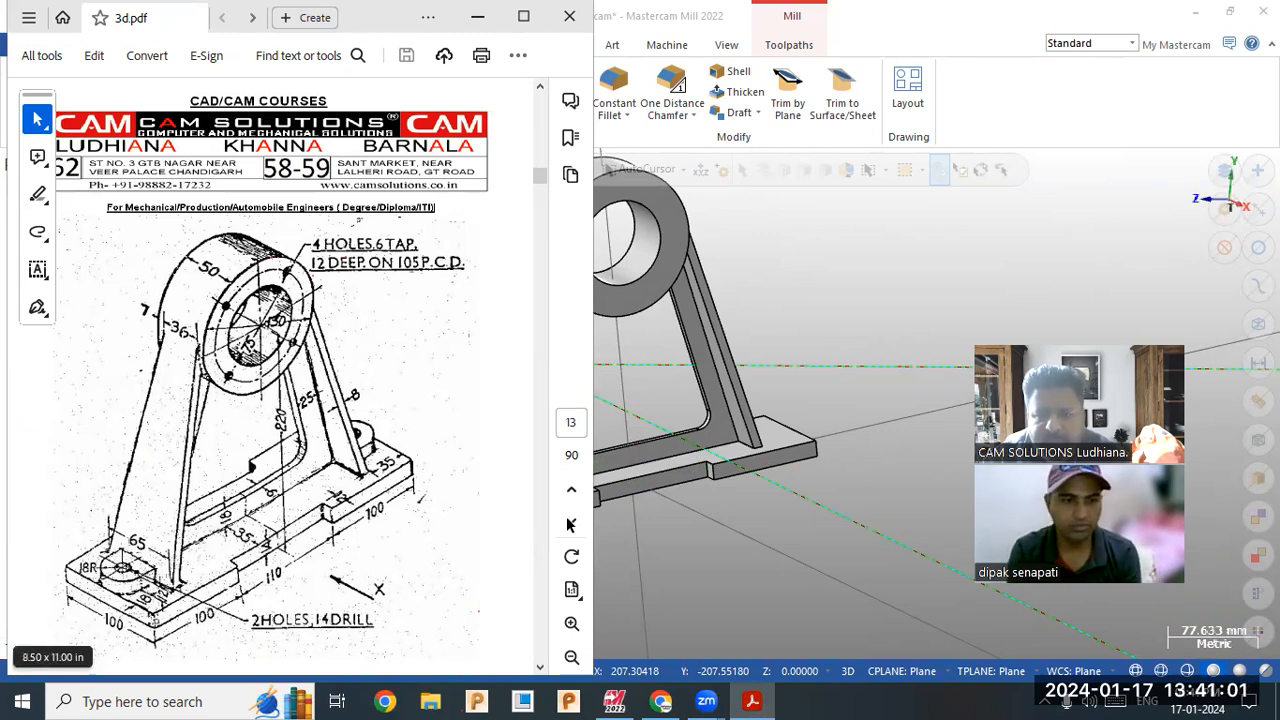
{"action": "left_click", "coordinate": [757, 560]}
Step: Set the planes to Top and draw an 18 mm line at 0° inward from the midpoint of the base plate's end edge
{"action": "middle_click_drag", "start_coordinate": [714, 566], "coordinate": [520, 458]}
{"action": "scroll", "coordinate": [520, 458], "scroll_direction": "up", "scroll_amount": 1}
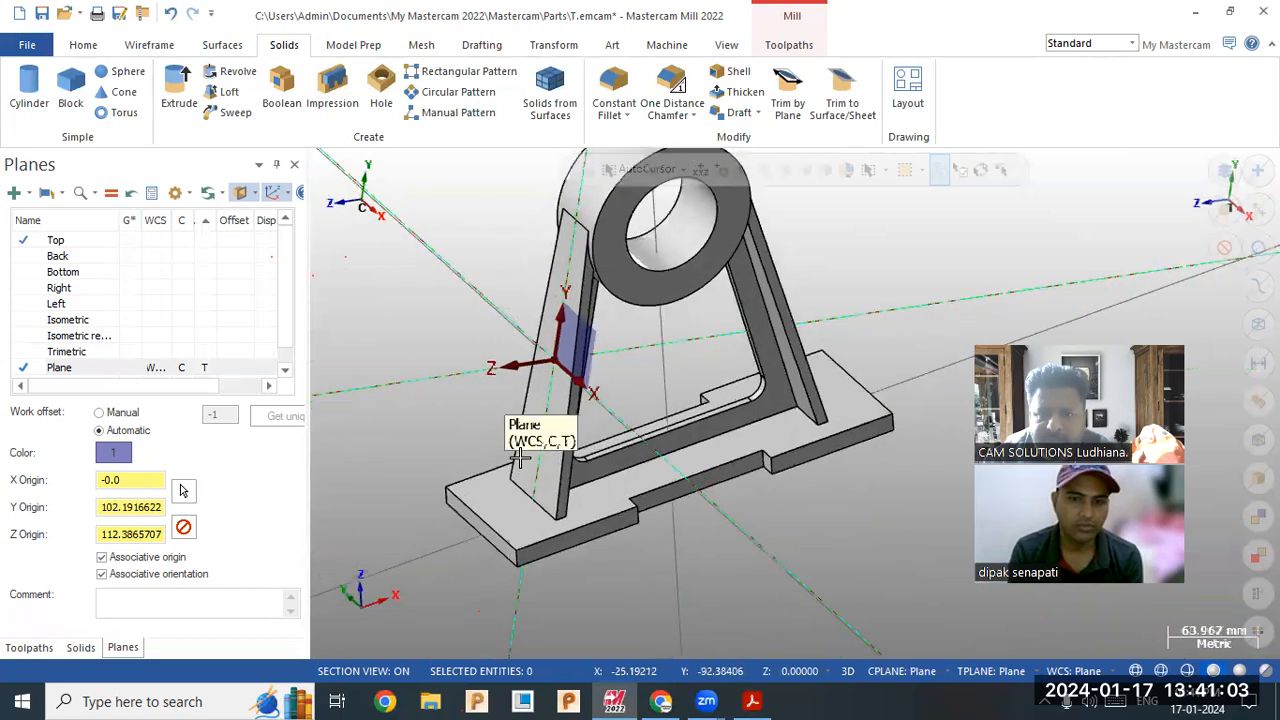
{"action": "scroll", "coordinate": [519, 458], "scroll_direction": "up", "scroll_amount": 2}
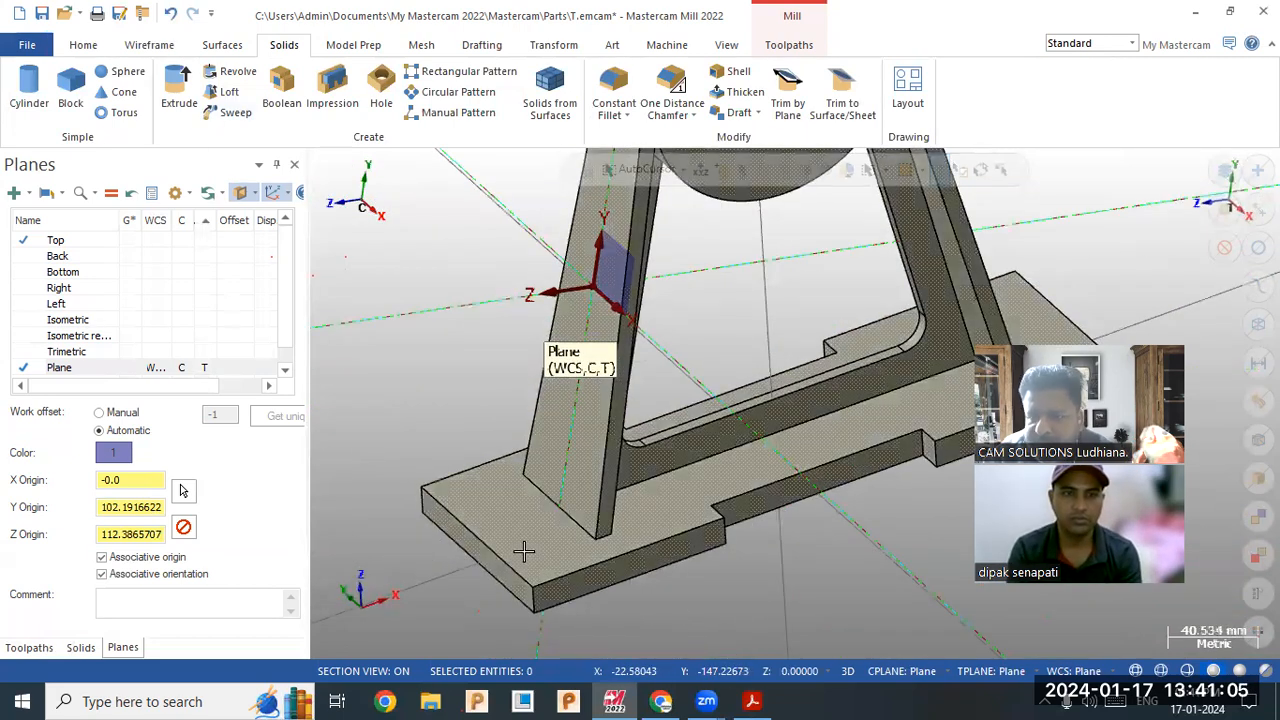
{"action": "left_click", "coordinate": [910, 672]}
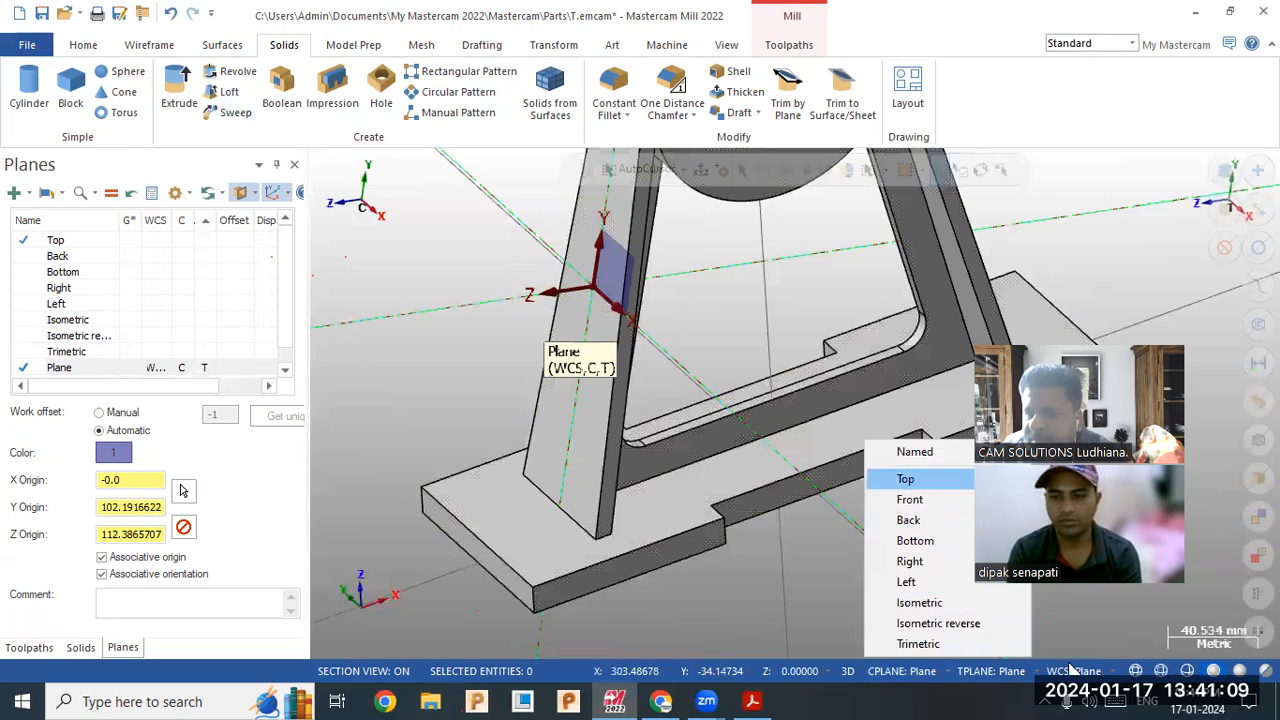
{"action": "left_click", "coordinate": [145, 45]}
{"action": "left_click", "coordinate": [135, 98]}
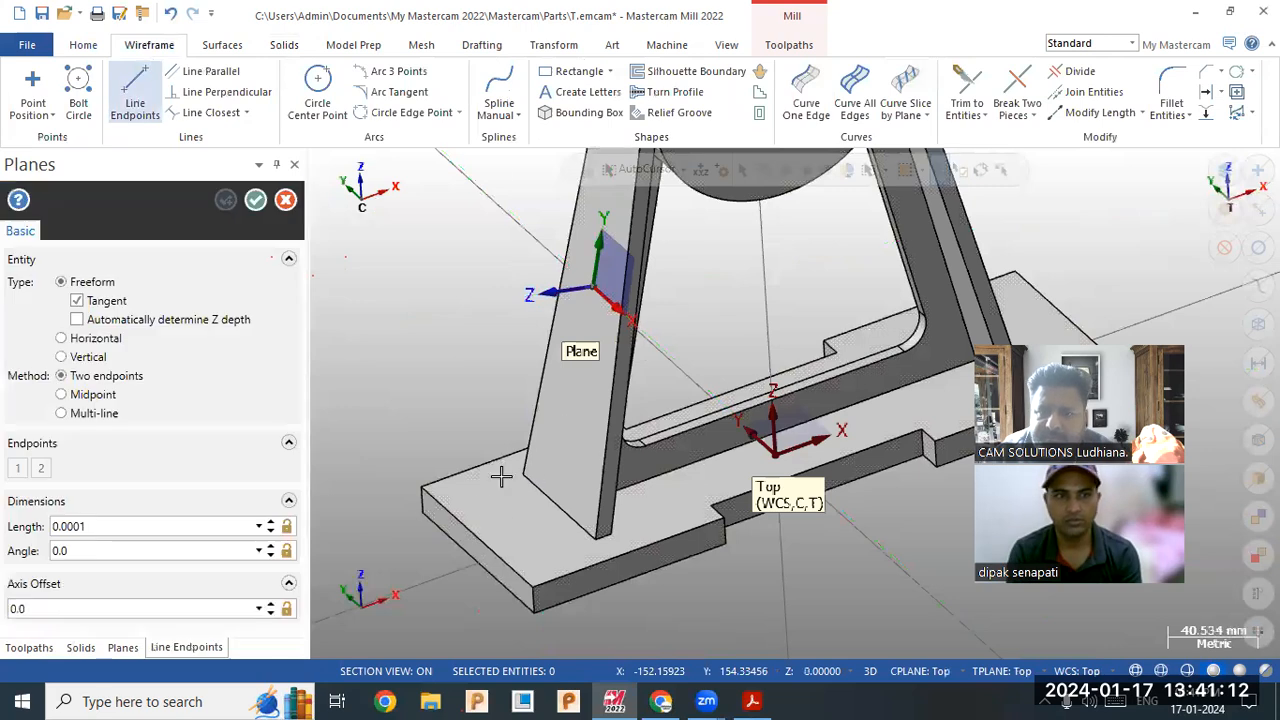
{"action": "left_click", "coordinate": [476, 536]}
{"action": "left_click", "coordinate": [507, 526]}
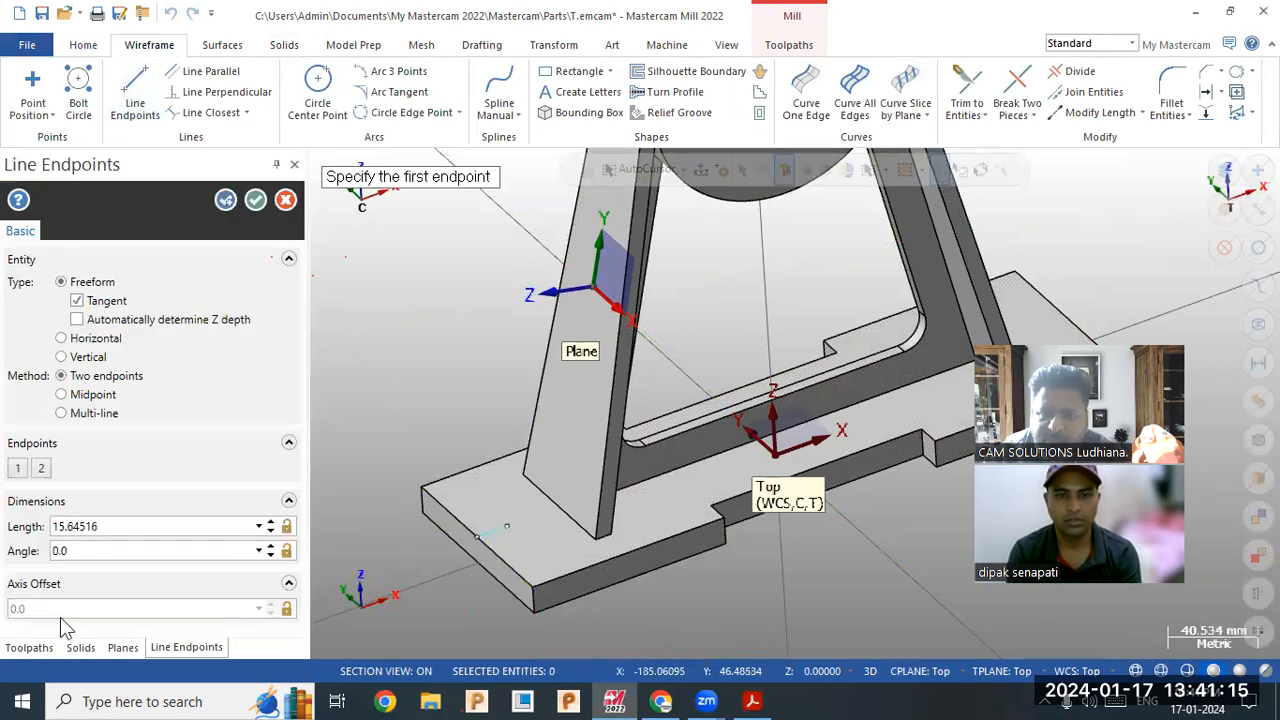
{"action": "left_click", "coordinate": [129, 526]}
{"action": "type", "text": "18"}
{"action": "key", "text": "Return"}
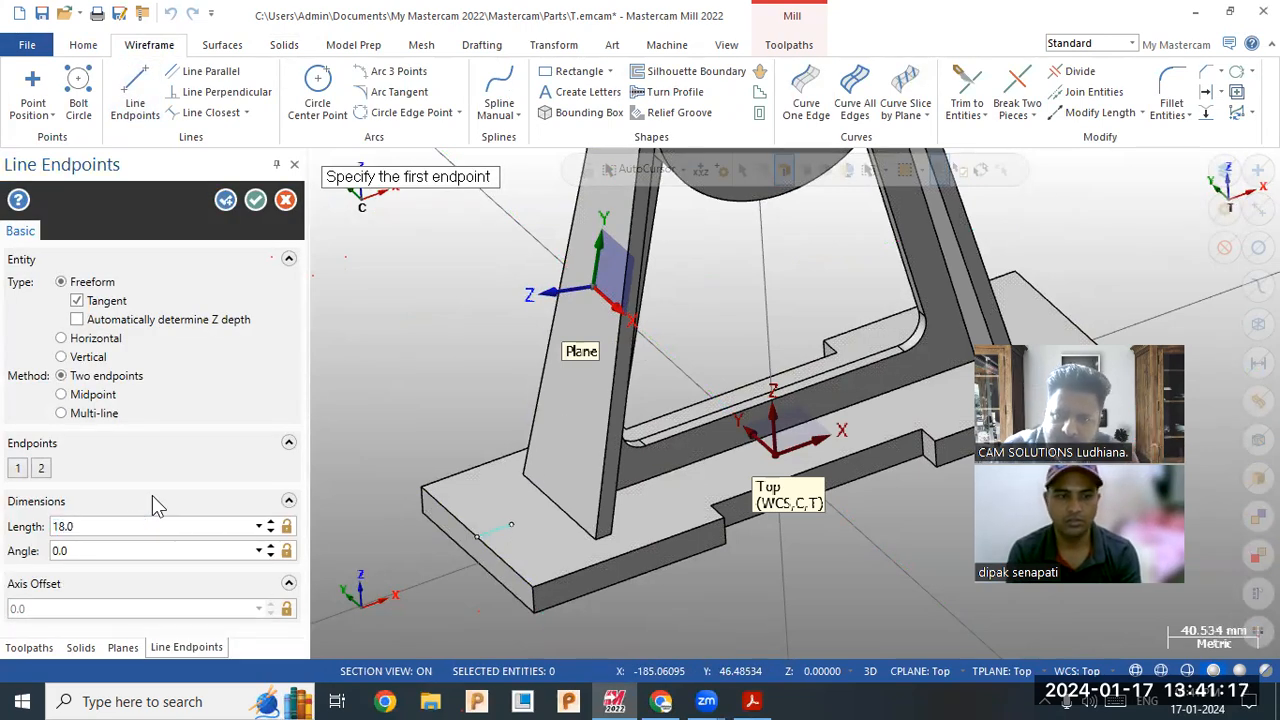
{"action": "left_click", "coordinate": [285, 201]}
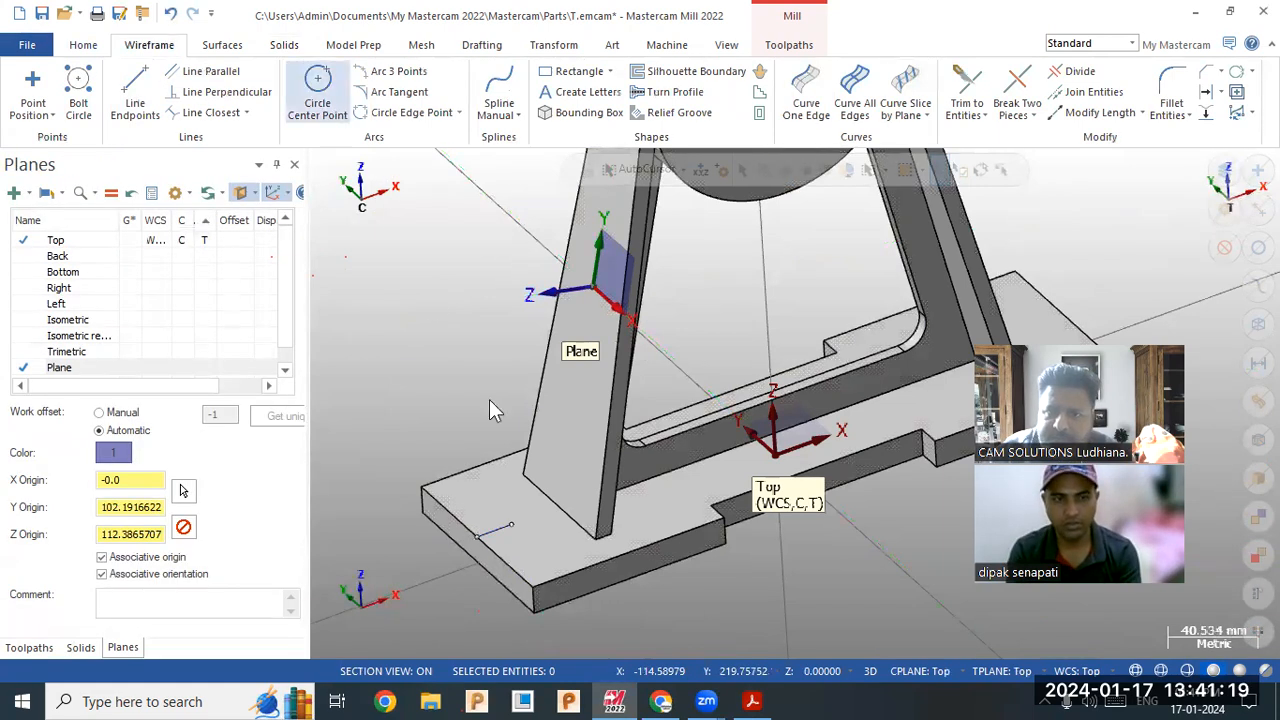
Step: Draw an 18 mm radius circle on the base plate, centred on the inner end of the 18 mm line
{"action": "left_click", "coordinate": [317, 96]}
{"action": "left_click", "coordinate": [510, 524]}
{"action": "left_click", "coordinate": [477, 536]}
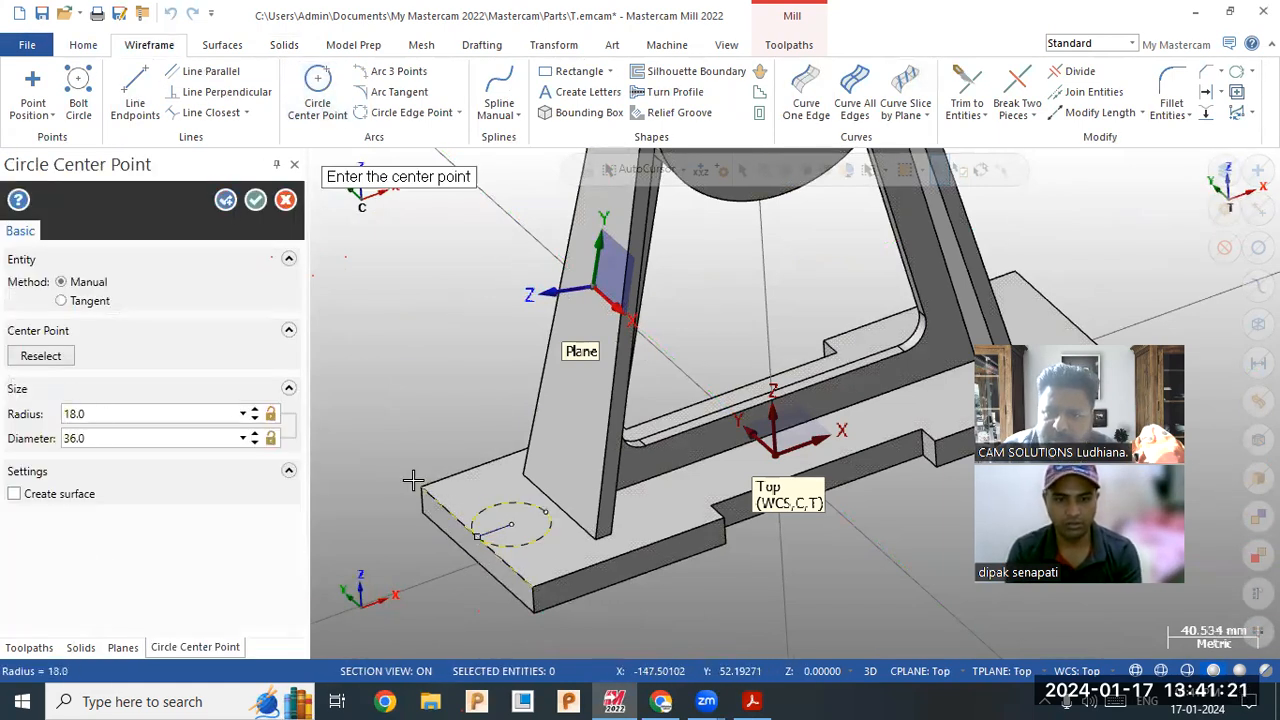
{"action": "left_click", "coordinate": [256, 201]}
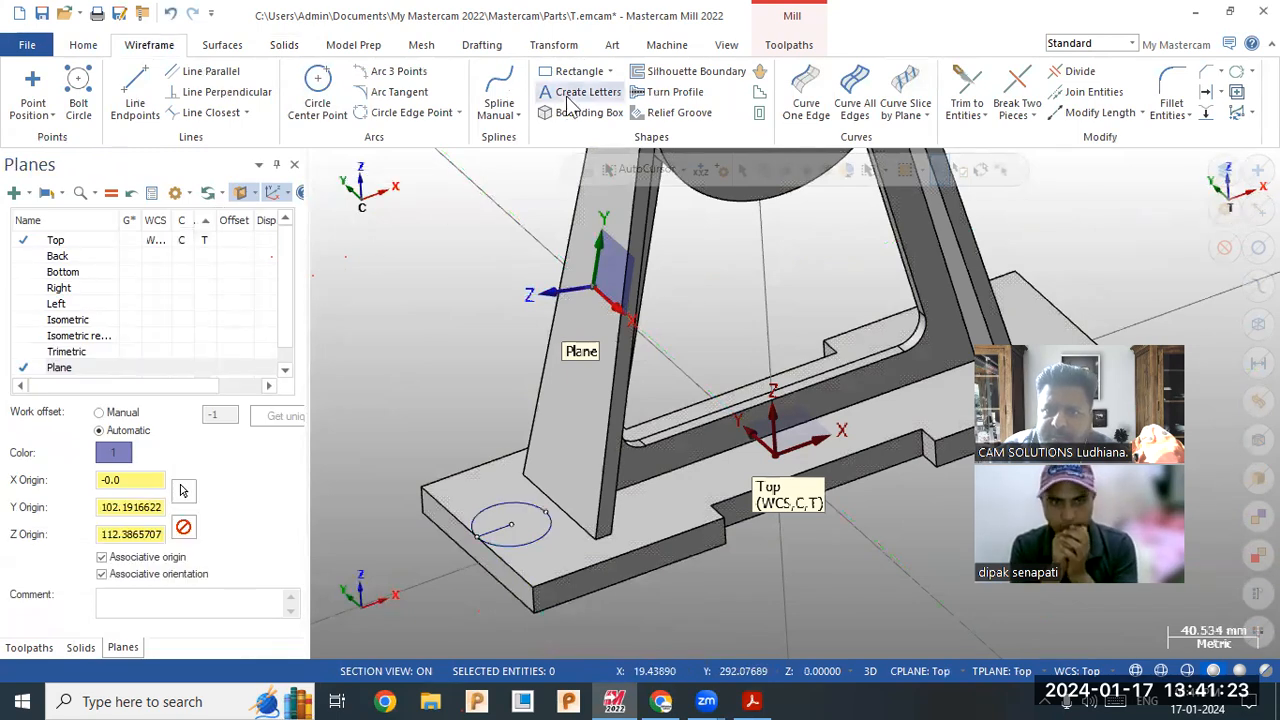
Step: Create a curve along the rib's outer bottom edge where it meets the base plate
{"action": "left_click", "coordinate": [806, 95]}
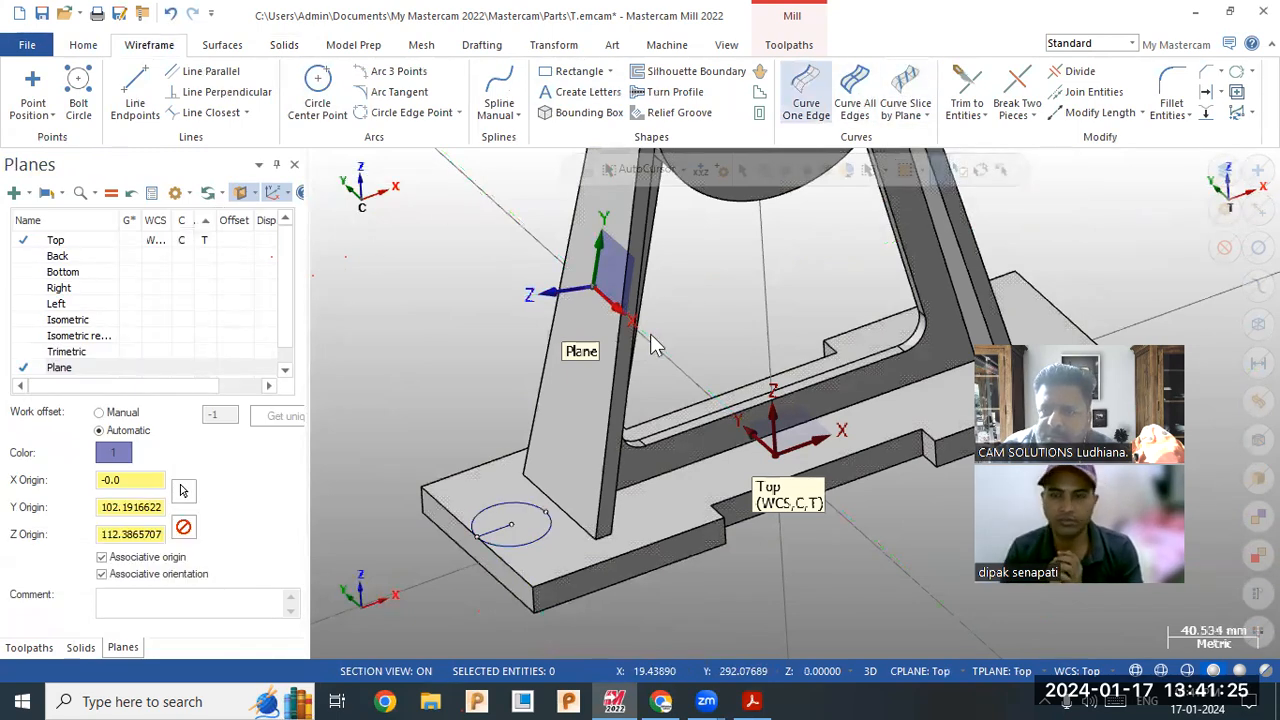
{"action": "left_click", "coordinate": [574, 520]}
{"action": "left_click", "coordinate": [255, 201]}
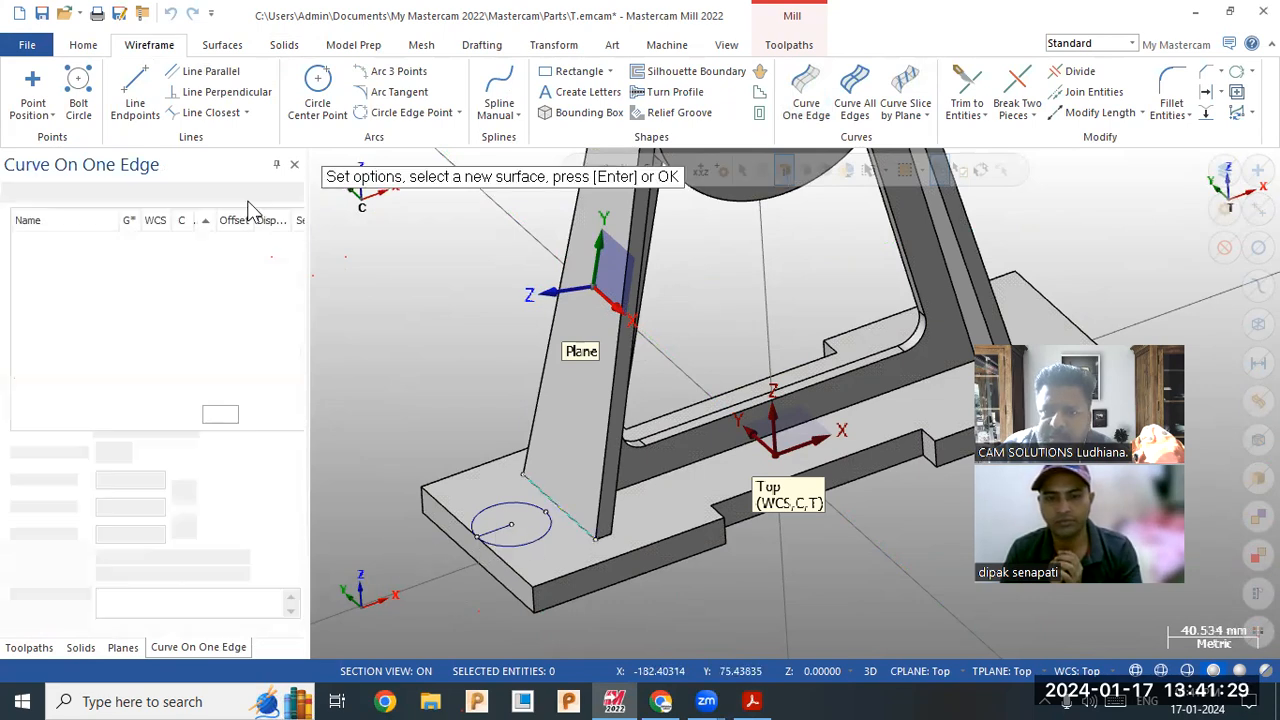
Step: Draw two parallel lines, each about 51 mm long, from the circle's opposite quadrant points past the rib edge curve
{"action": "scroll", "coordinate": [400, 430], "scroll_direction": "up", "scroll_amount": 3}
{"action": "left_click", "coordinate": [135, 95]}
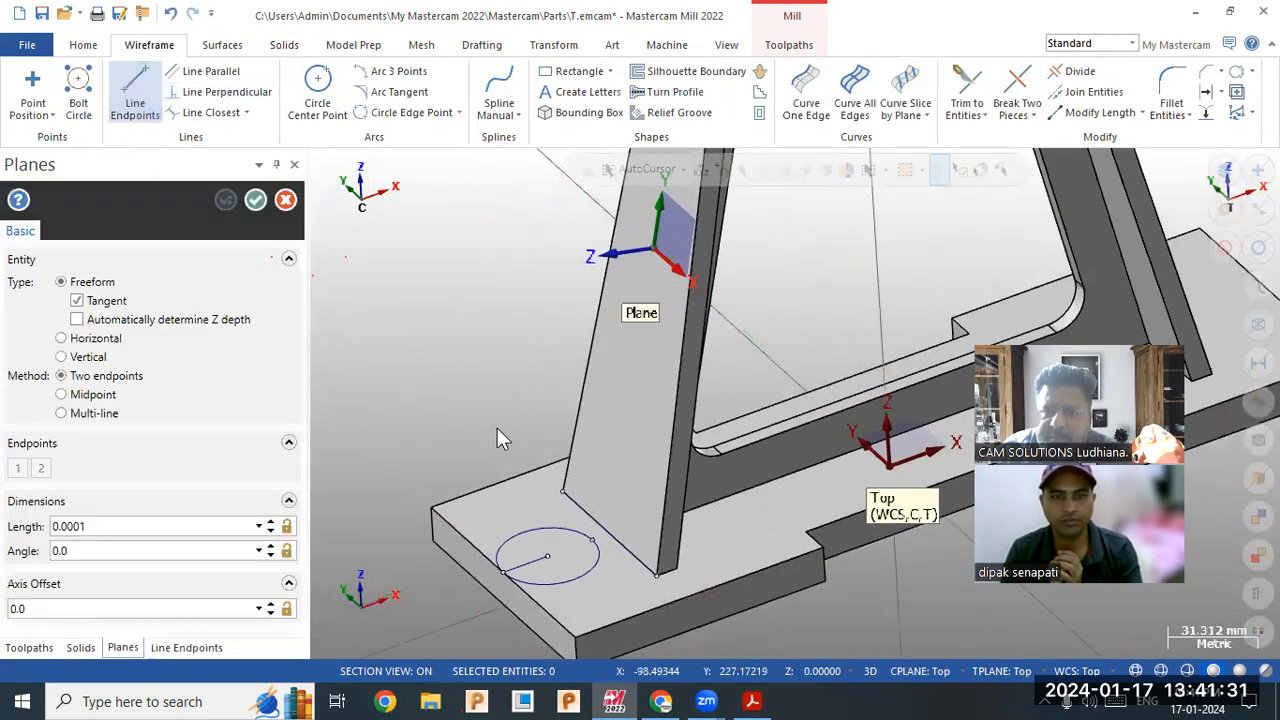
{"action": "left_click", "coordinate": [570, 530]}
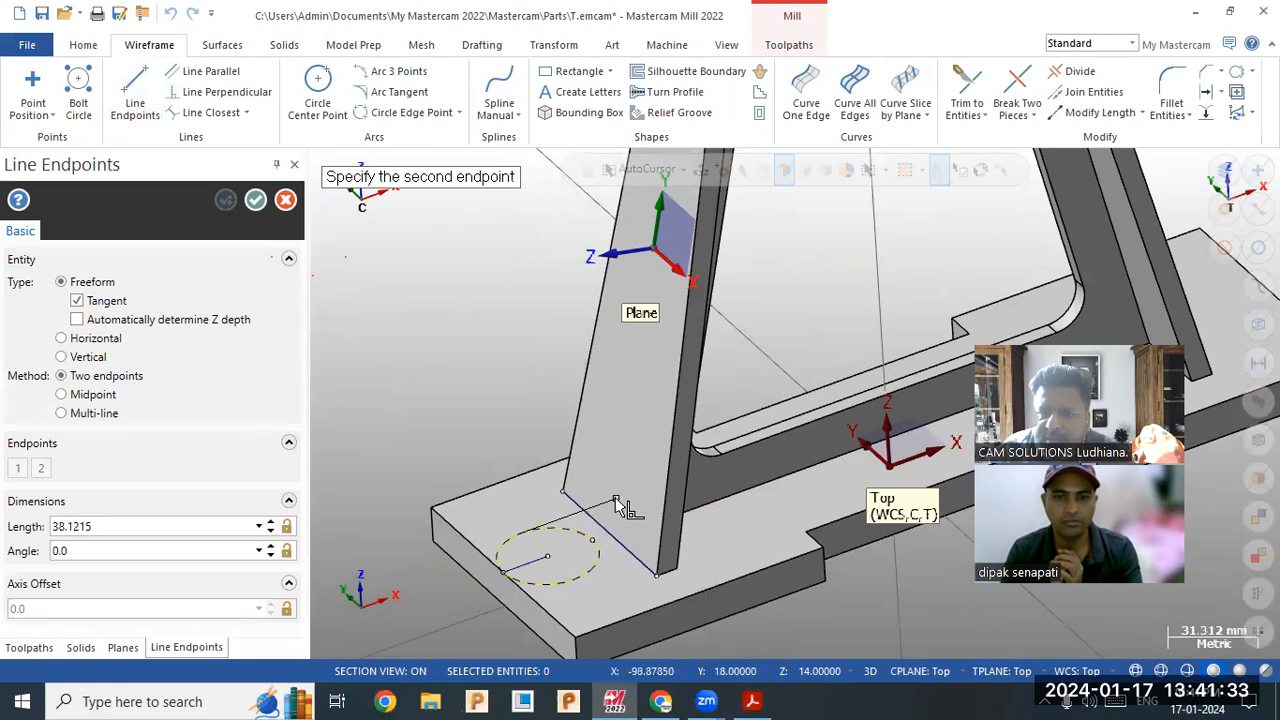
{"action": "left_click", "coordinate": [648, 487]}
{"action": "left_click", "coordinate": [582, 578]}
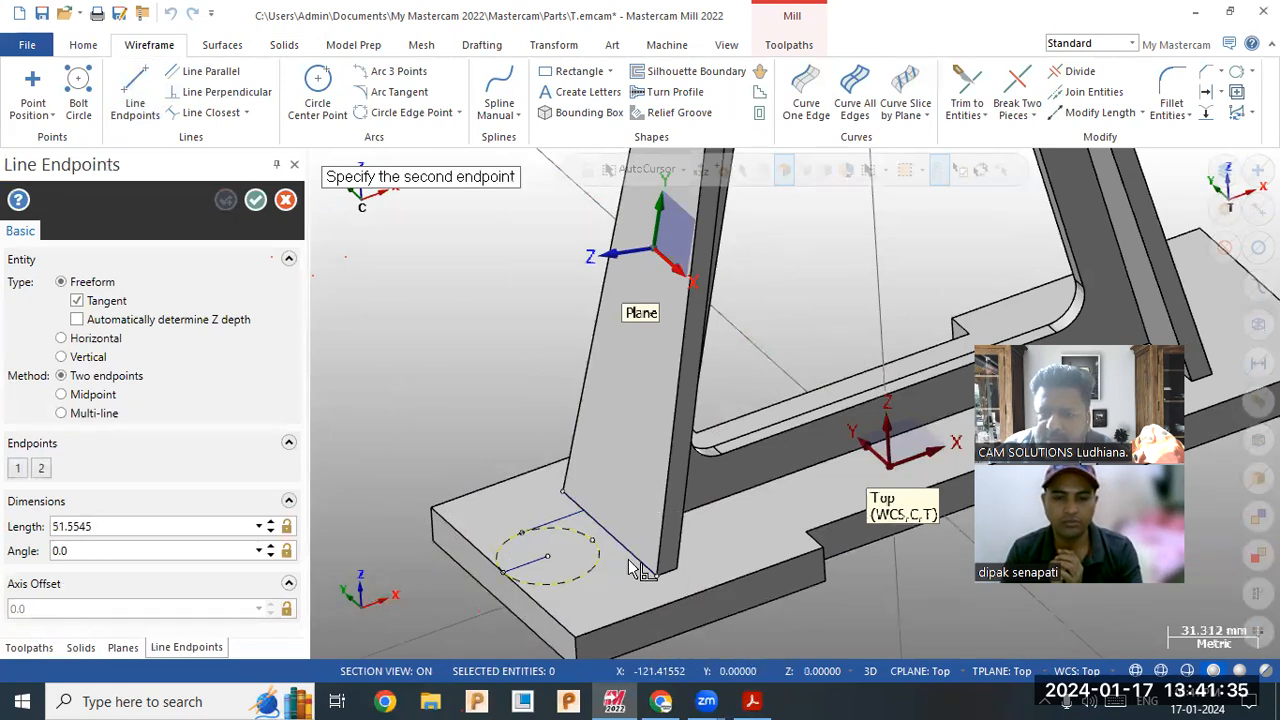
{"action": "left_click", "coordinate": [700, 540]}
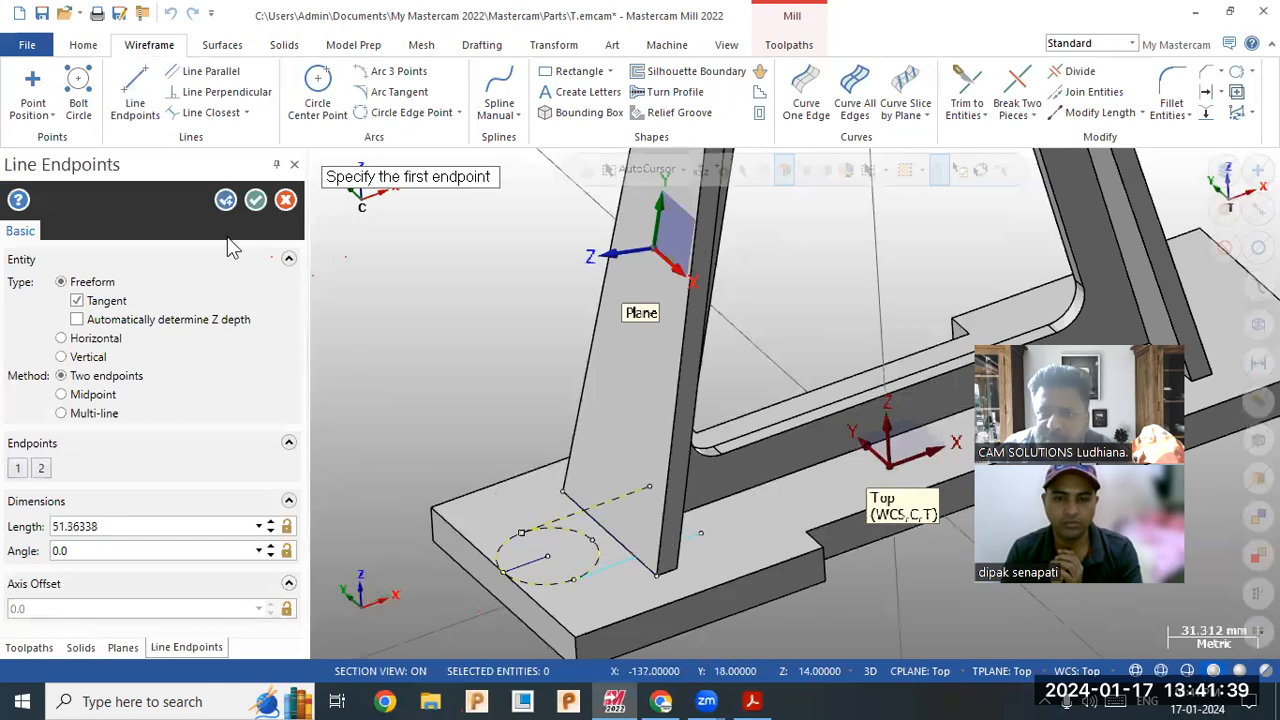
{"action": "left_click", "coordinate": [256, 200]}
Step: Check the 3d.pdf drawing for the dimensions of the rounded boss beside the rib
{"action": "middle_click_drag", "start_coordinate": [560, 470], "coordinate": [454, 444]}
{"action": "left_click", "coordinate": [752, 701]}
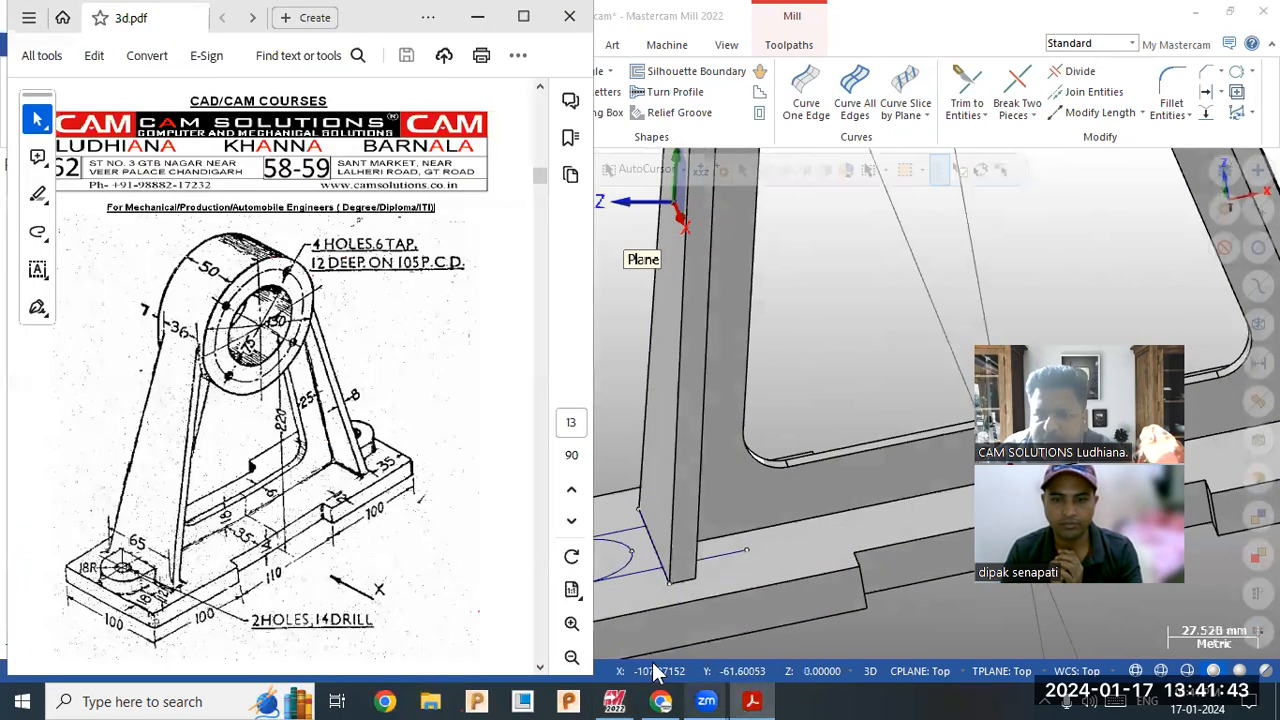
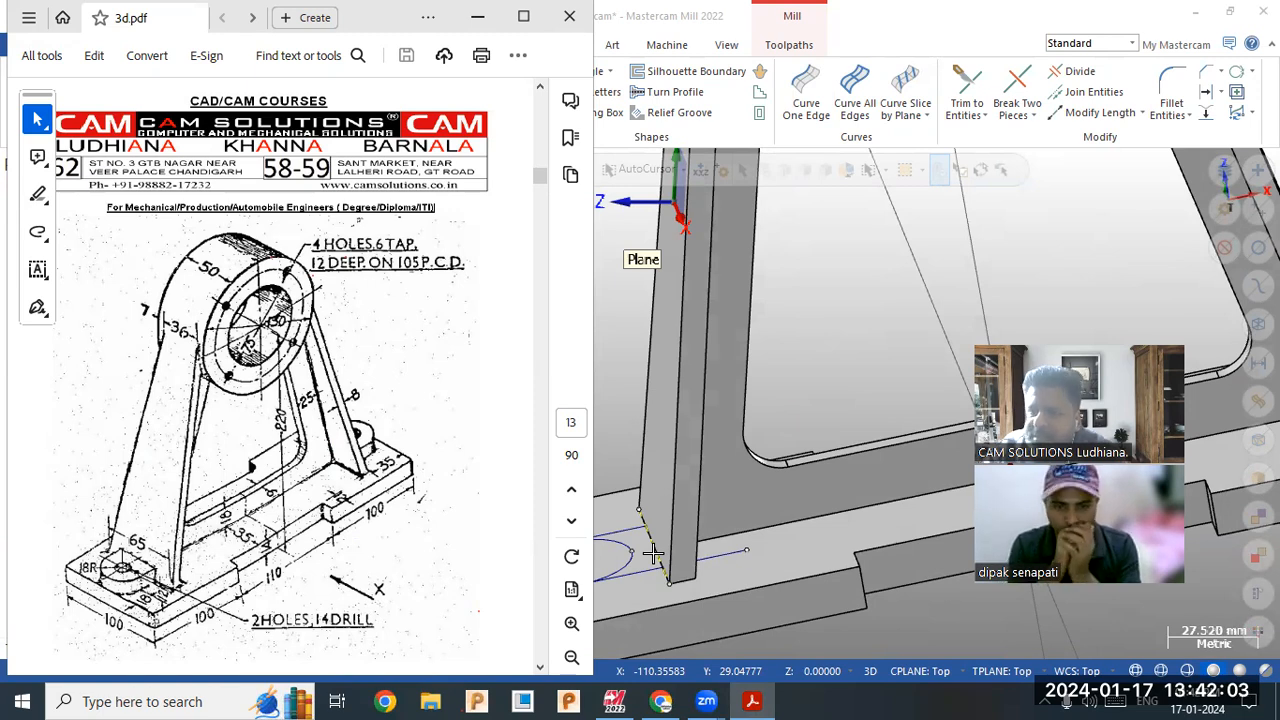
{"action": "left_click", "coordinate": [477, 17]}
Step: Display the solids as wireframe and offset a copy of the rib edge curve 3 mm into the rib
{"action": "key", "text": "alt+s"}
{"action": "middle_click_drag", "start_coordinate": [769, 441], "coordinate": [658, 480]}
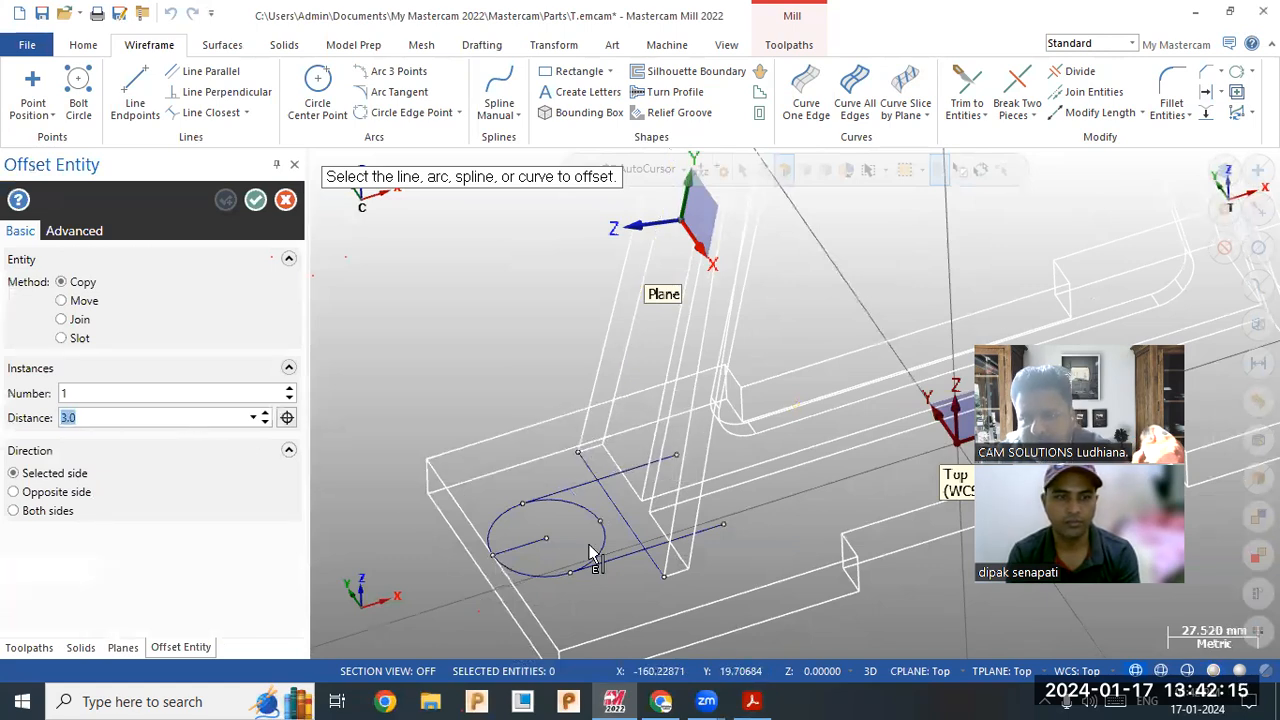
{"action": "left_click", "coordinate": [634, 531]}
{"action": "left_click", "coordinate": [620, 545]}
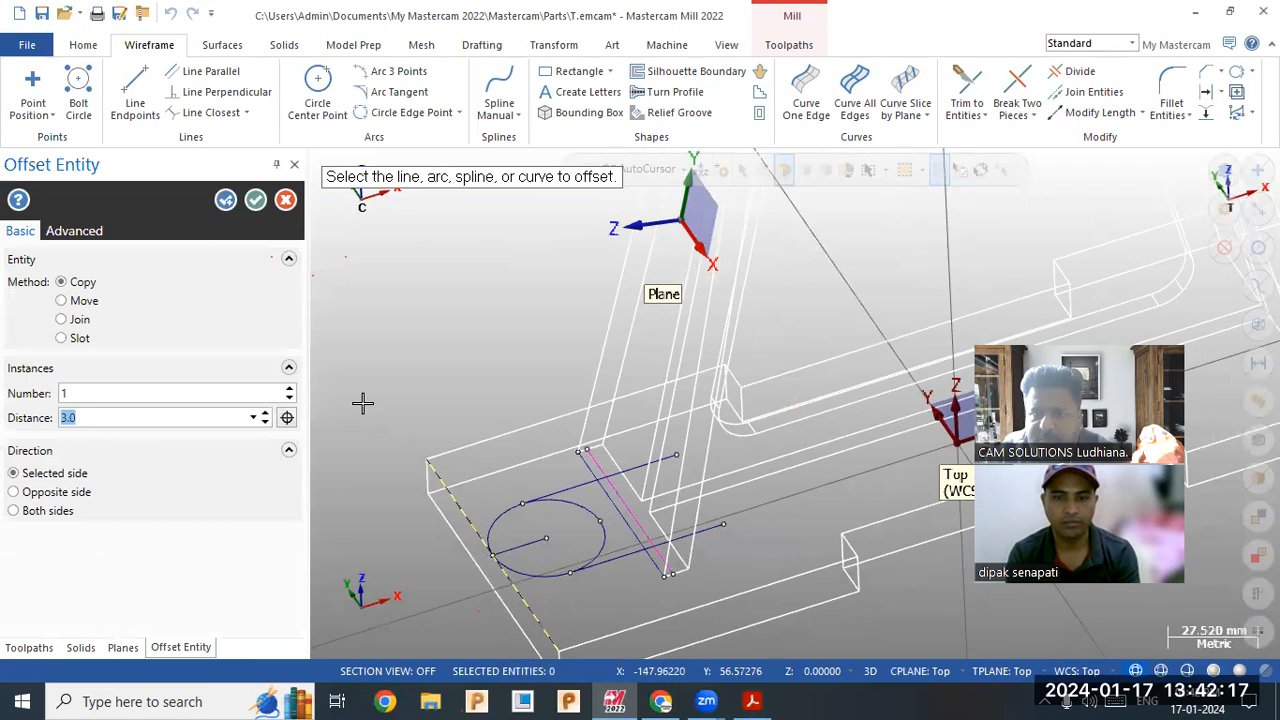
{"action": "left_click", "coordinate": [256, 200]}
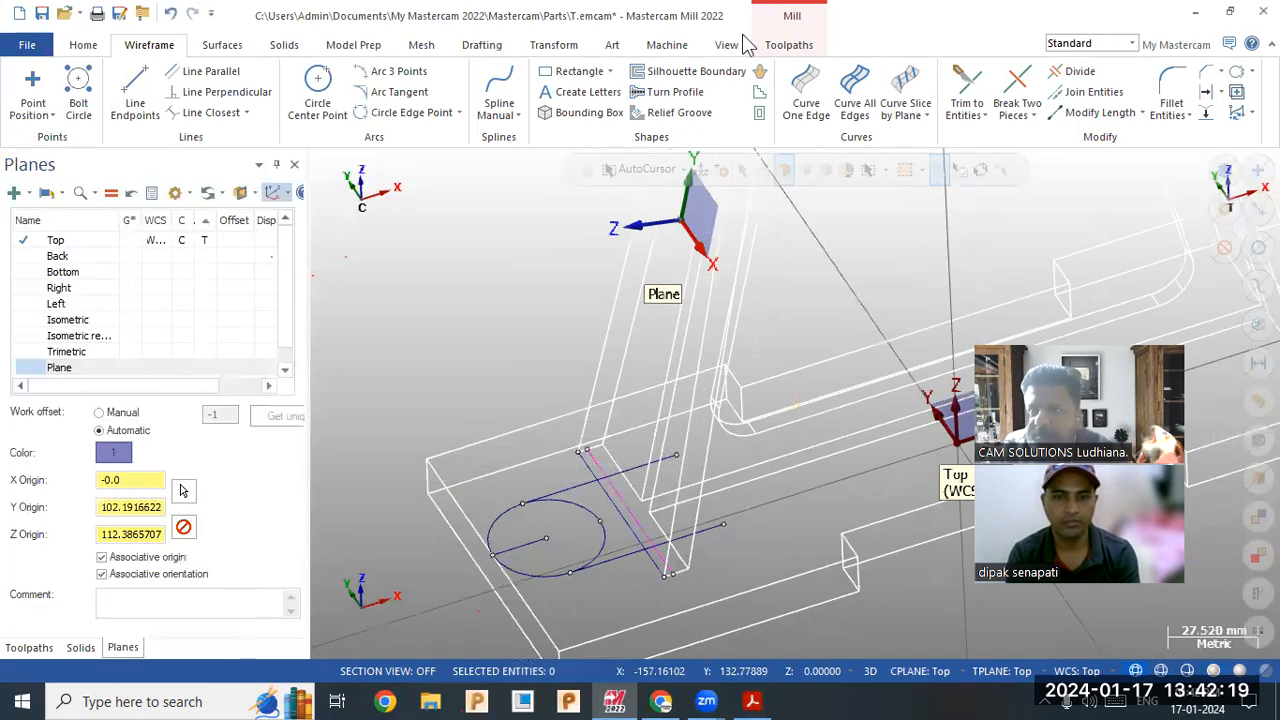
Step: Trim the two parallel lines and the offset line to their corners, and remove the circle's inner arc and the 18 mm line
{"action": "left_click", "coordinate": [1079, 72]}
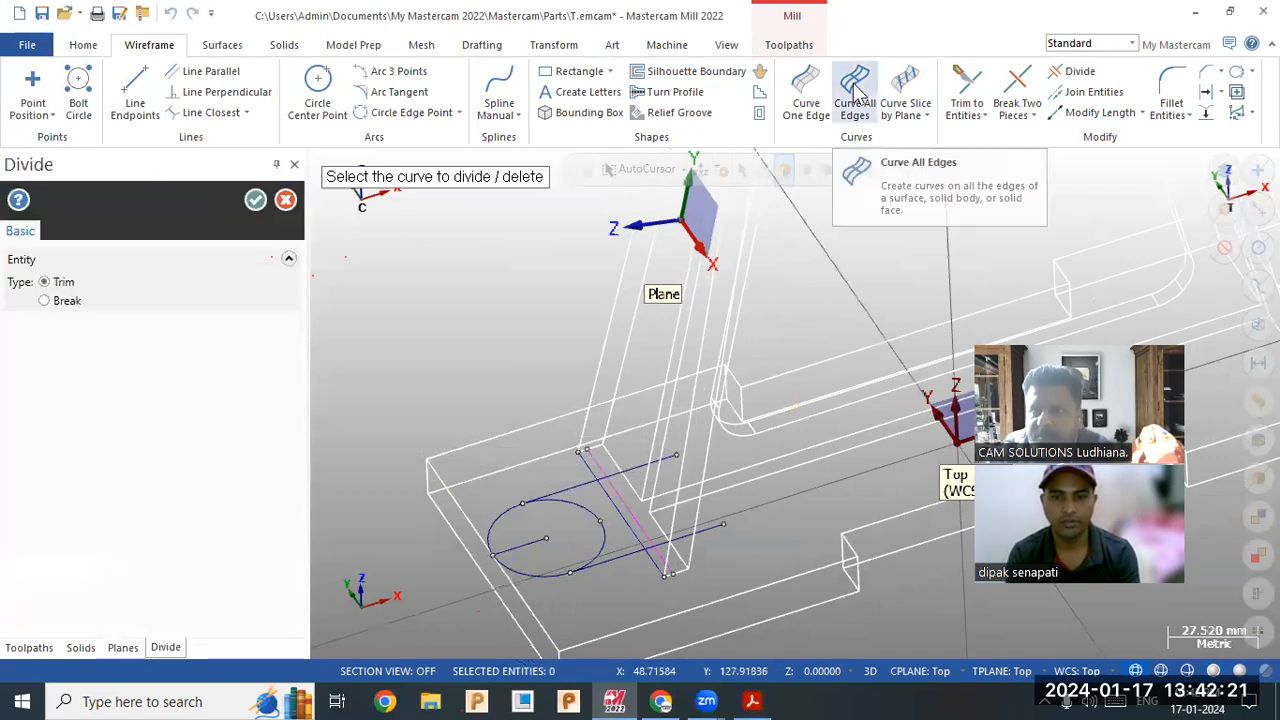
{"action": "left_click", "coordinate": [966, 82]}
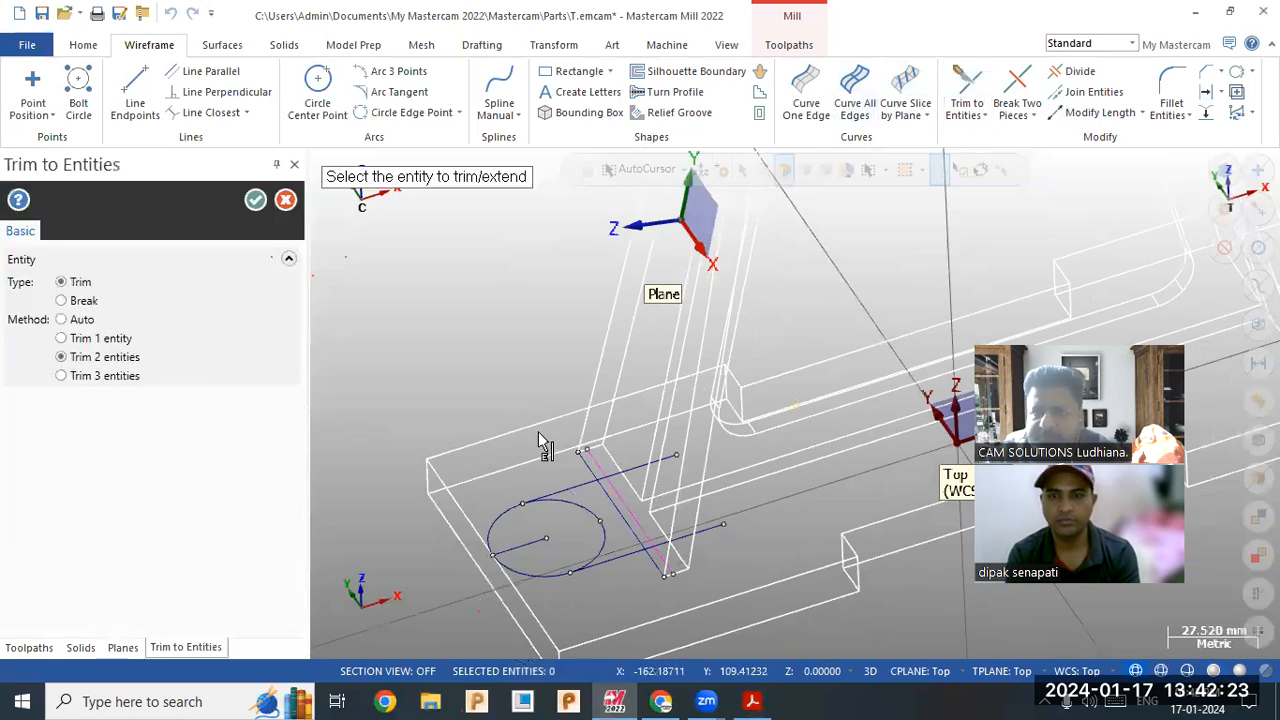
{"action": "scroll", "coordinate": [572, 488], "scroll_direction": "up", "scroll_amount": 1}
{"action": "left_click", "coordinate": [615, 490]}
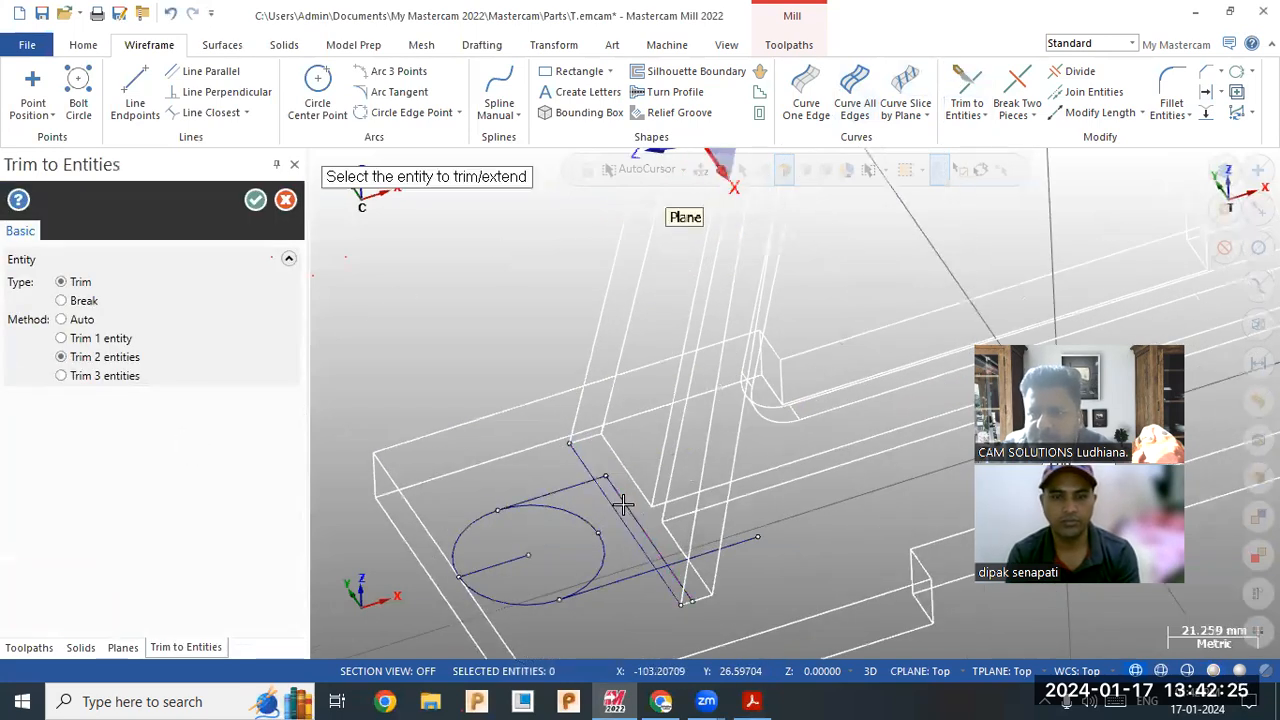
{"action": "left_click", "coordinate": [648, 537]}
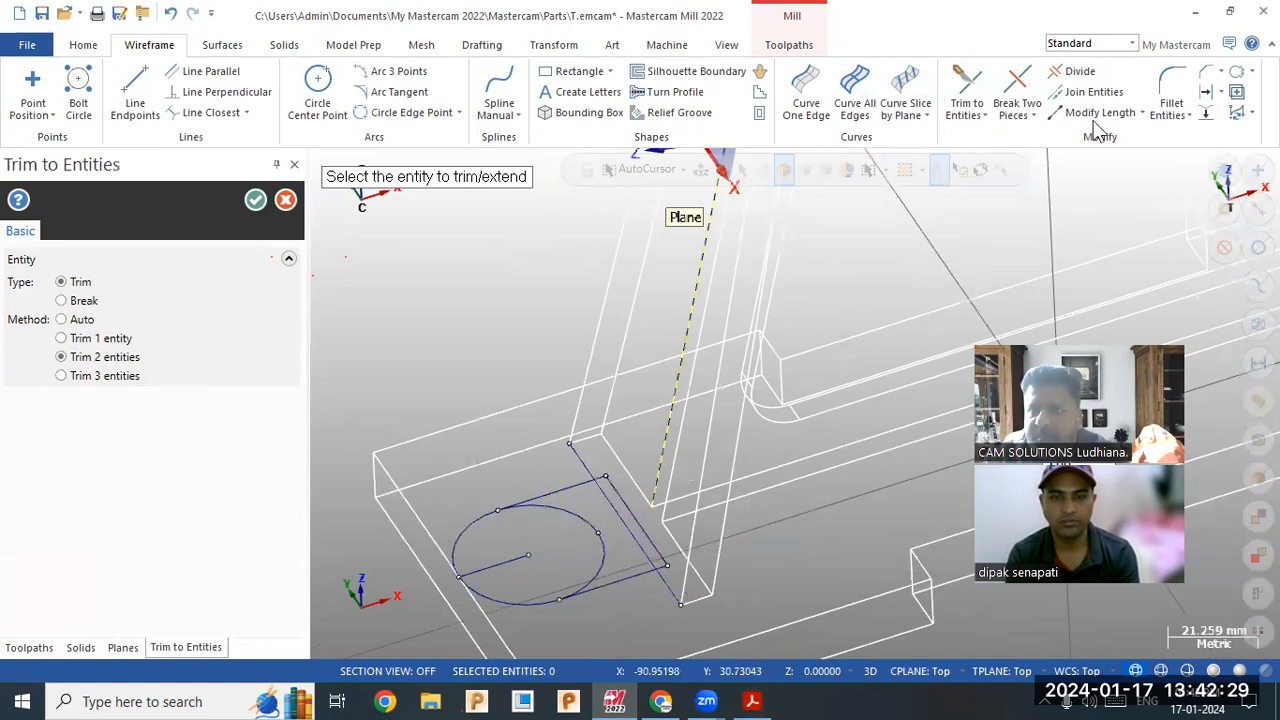
{"action": "left_click", "coordinate": [1076, 71]}
{"action": "left_click", "coordinate": [575, 540]}
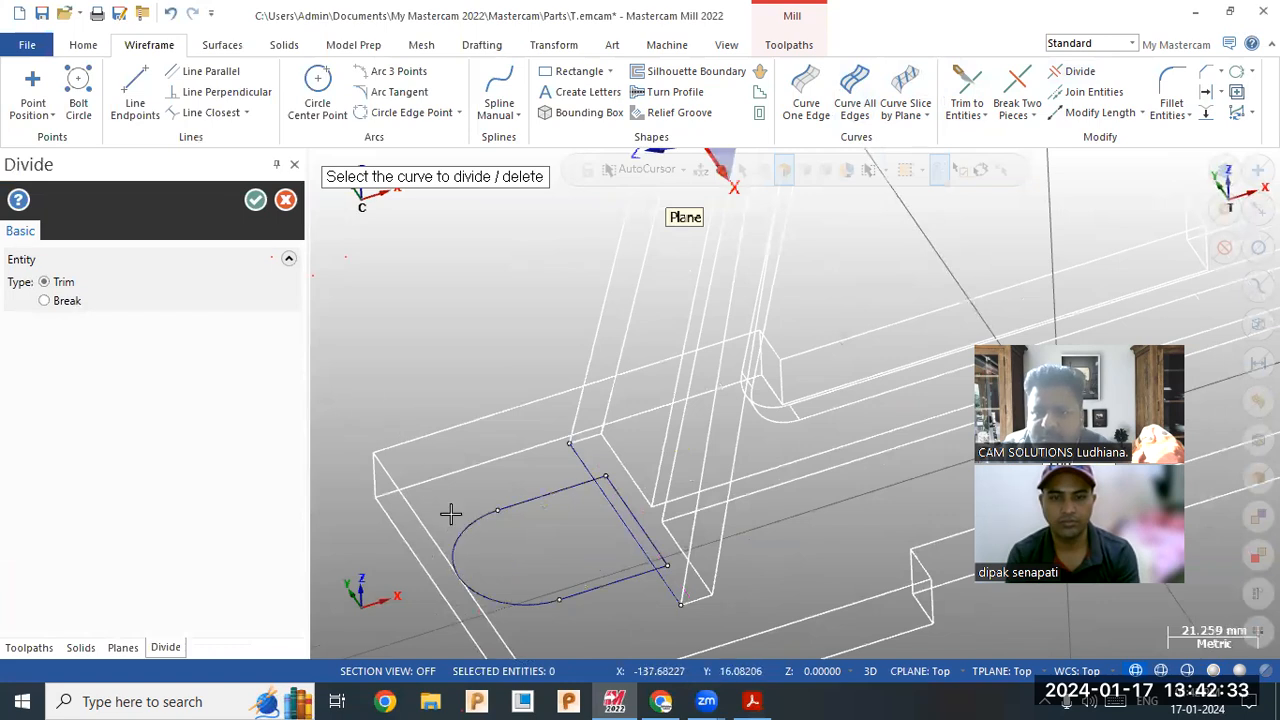
Step: Finish dividing and delete the leftover rib edge curve crossing the boss outline
{"action": "left_click", "coordinate": [256, 201]}
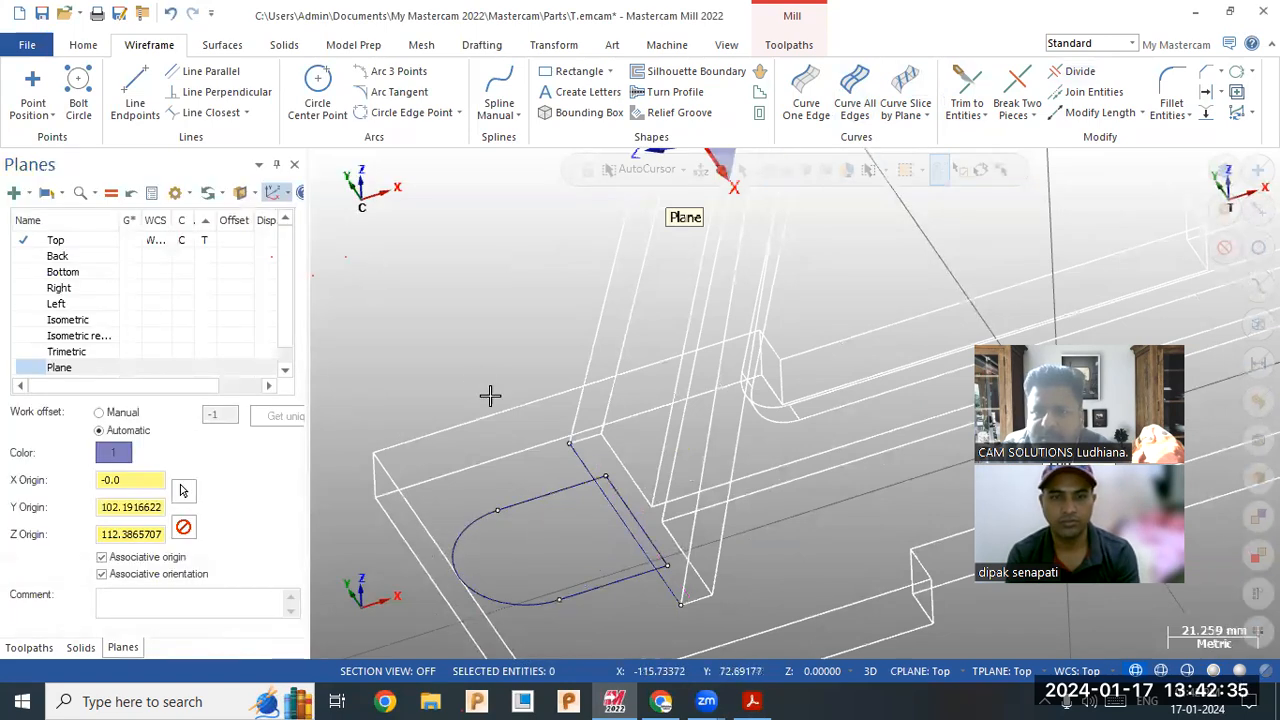
{"action": "left_click", "coordinate": [582, 467]}
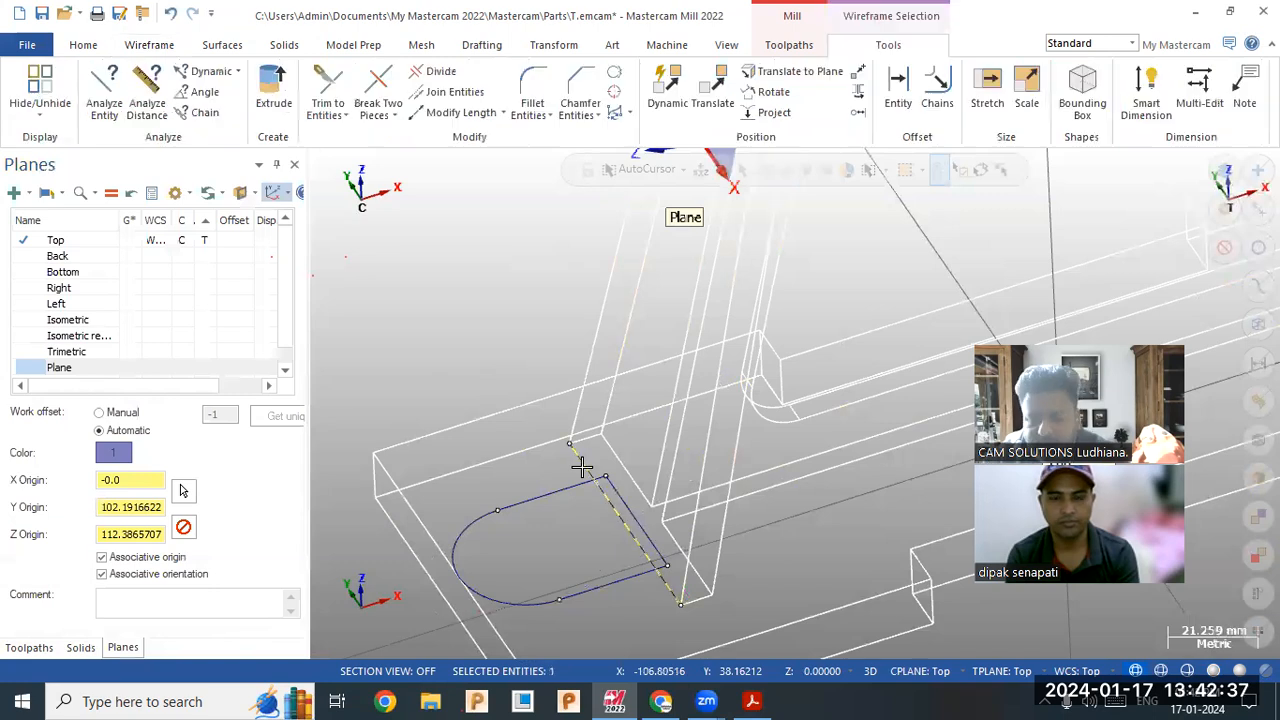
{"action": "key", "text": "Delete"}
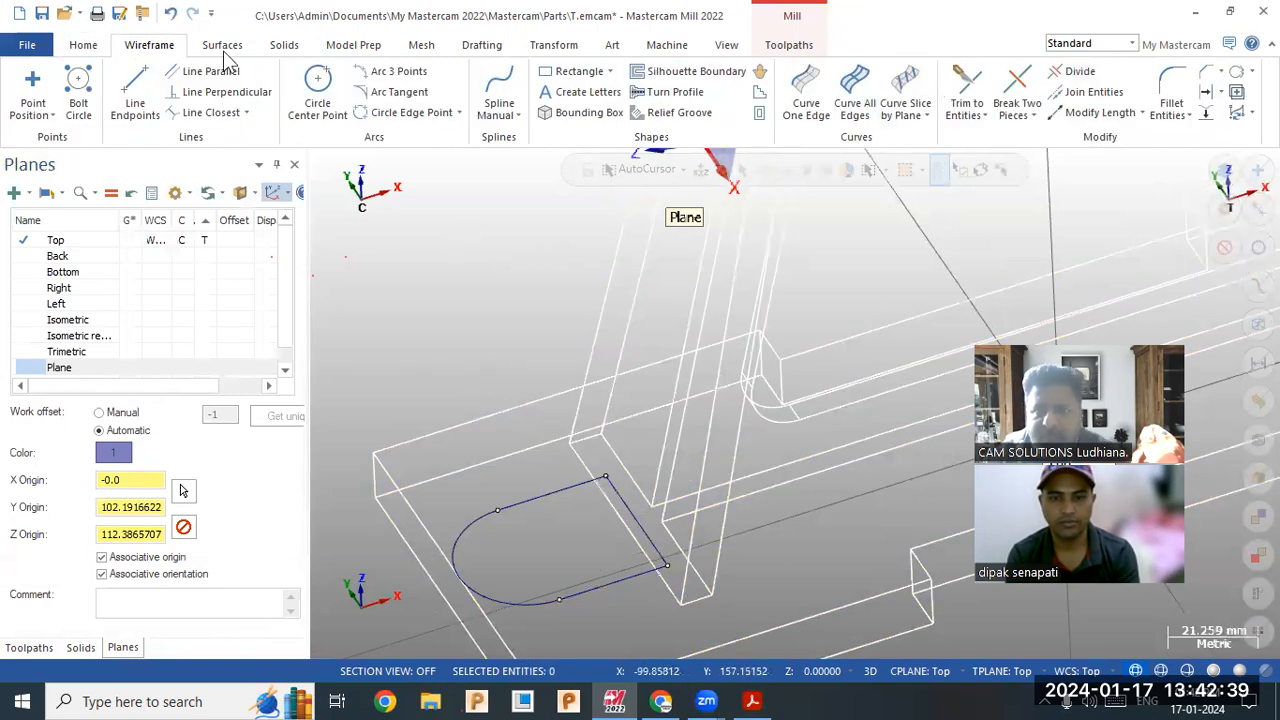
Step: Draw a 14 mm diameter circle concentric with the boss outline's rounded end, using the hole size in the 3d.pdf drawing
{"action": "left_click", "coordinate": [316, 88]}
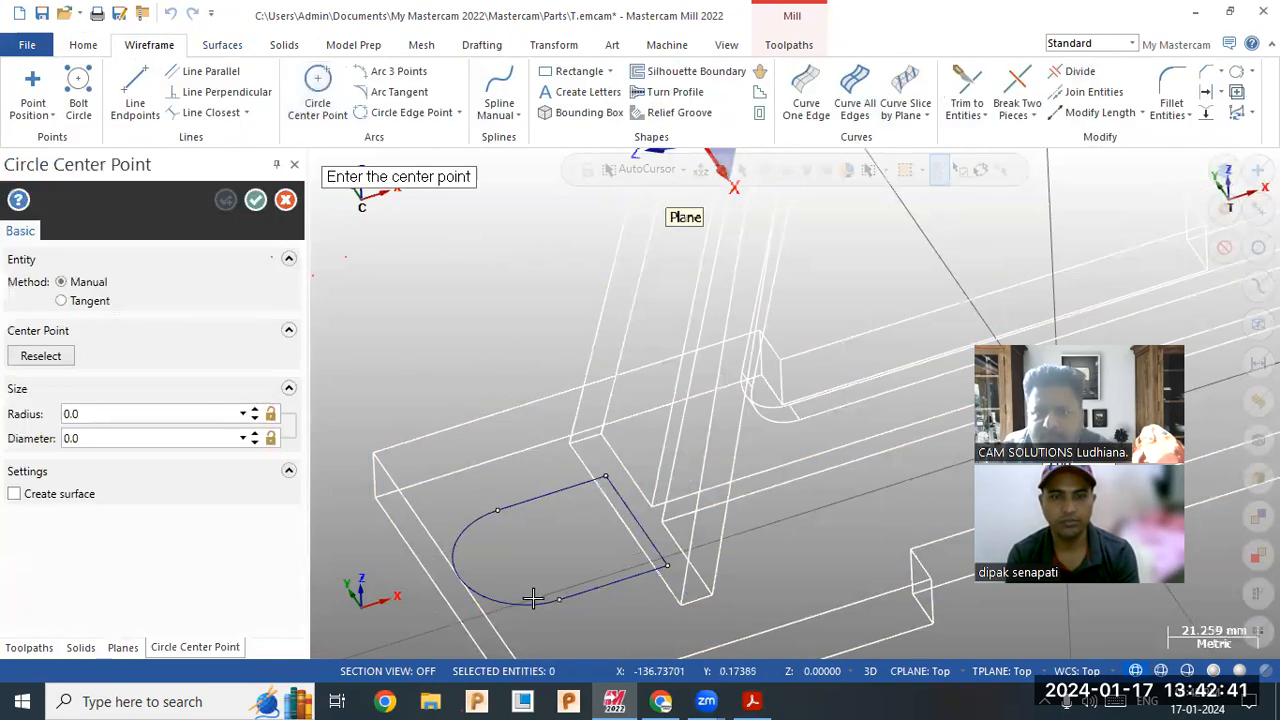
{"action": "left_click", "coordinate": [520, 557]}
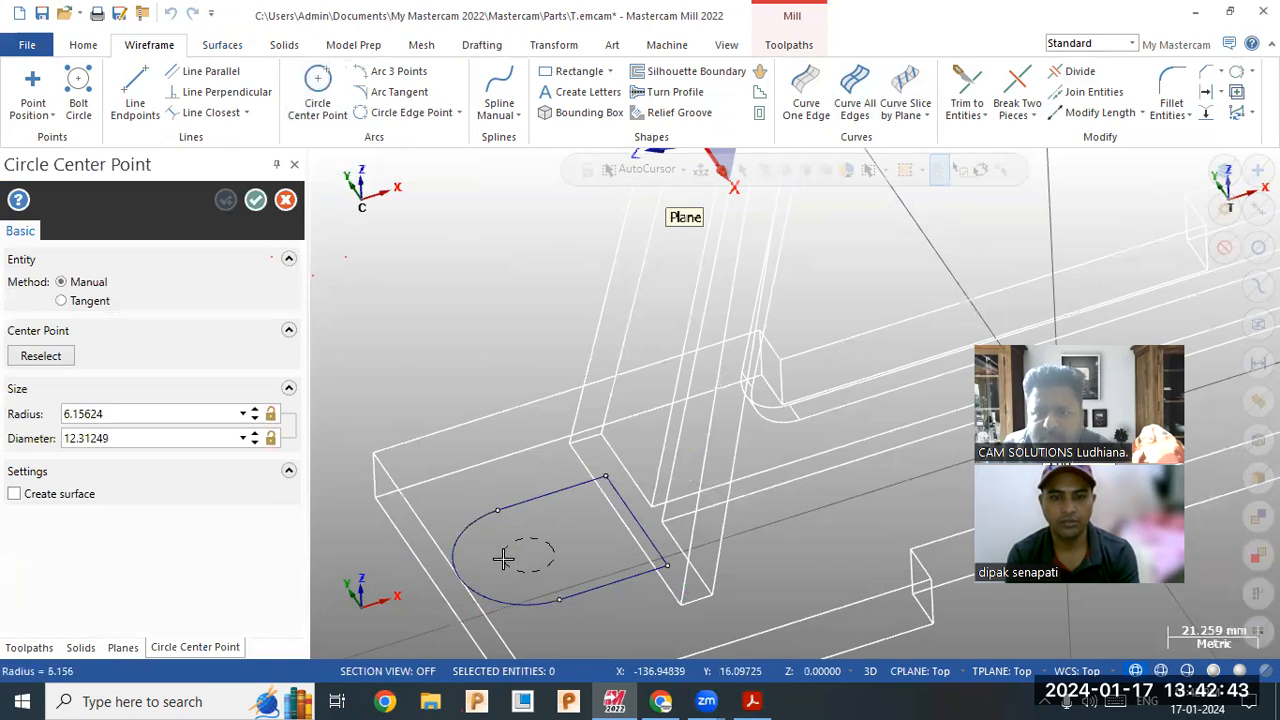
{"action": "left_click", "coordinate": [752, 701]}
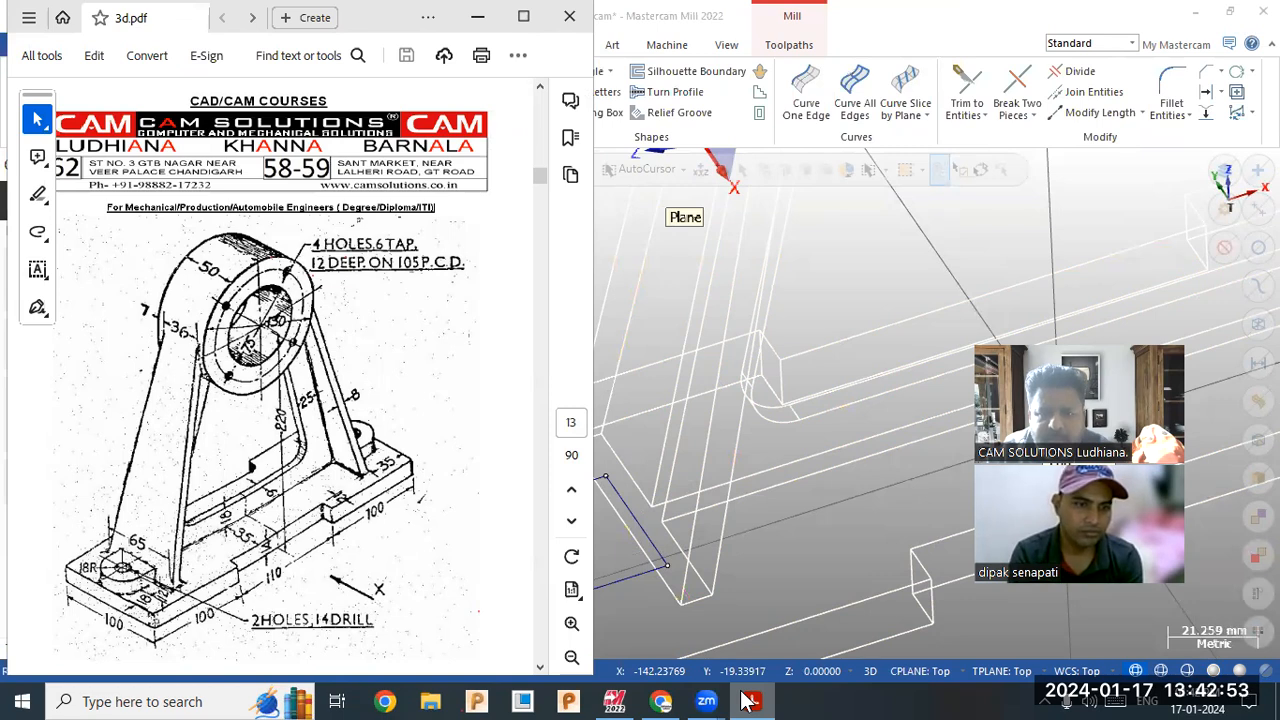
{"action": "left_click", "coordinate": [740, 701]}
{"action": "double_click", "coordinate": [140, 438]}
{"action": "type", "text": "14"}
{"action": "key", "text": "Return"}
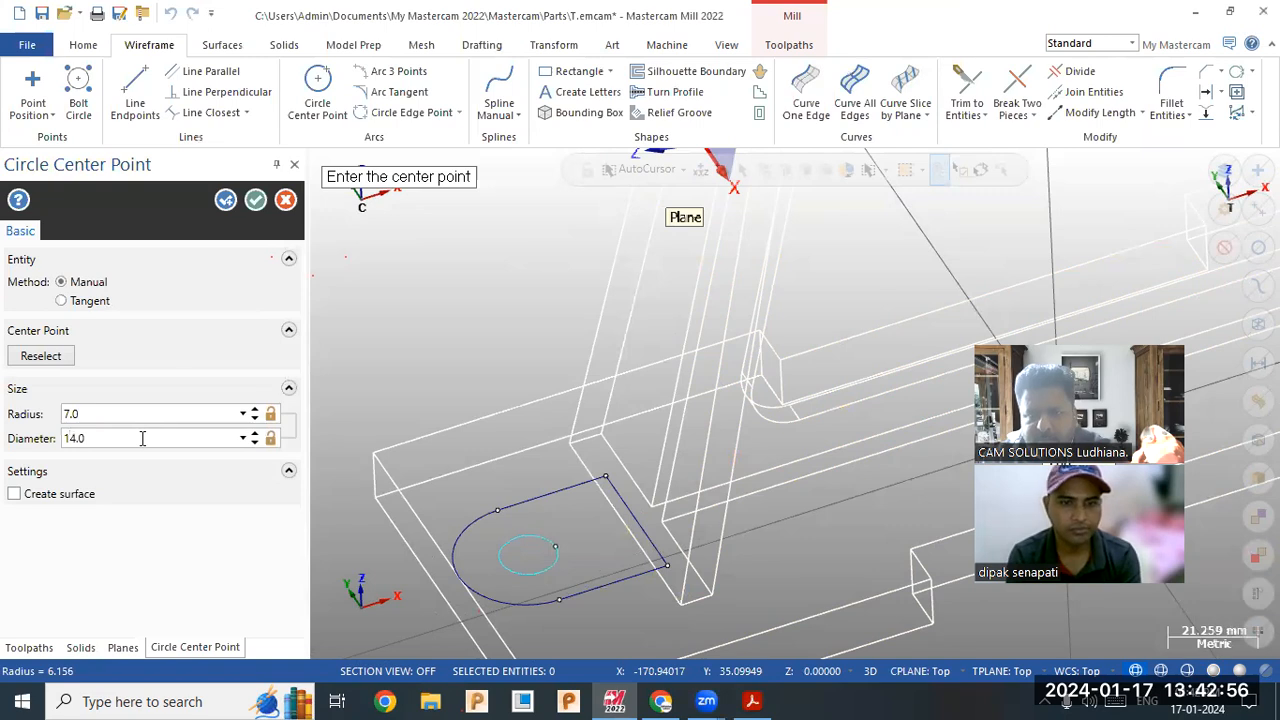
{"action": "left_click", "coordinate": [257, 201]}
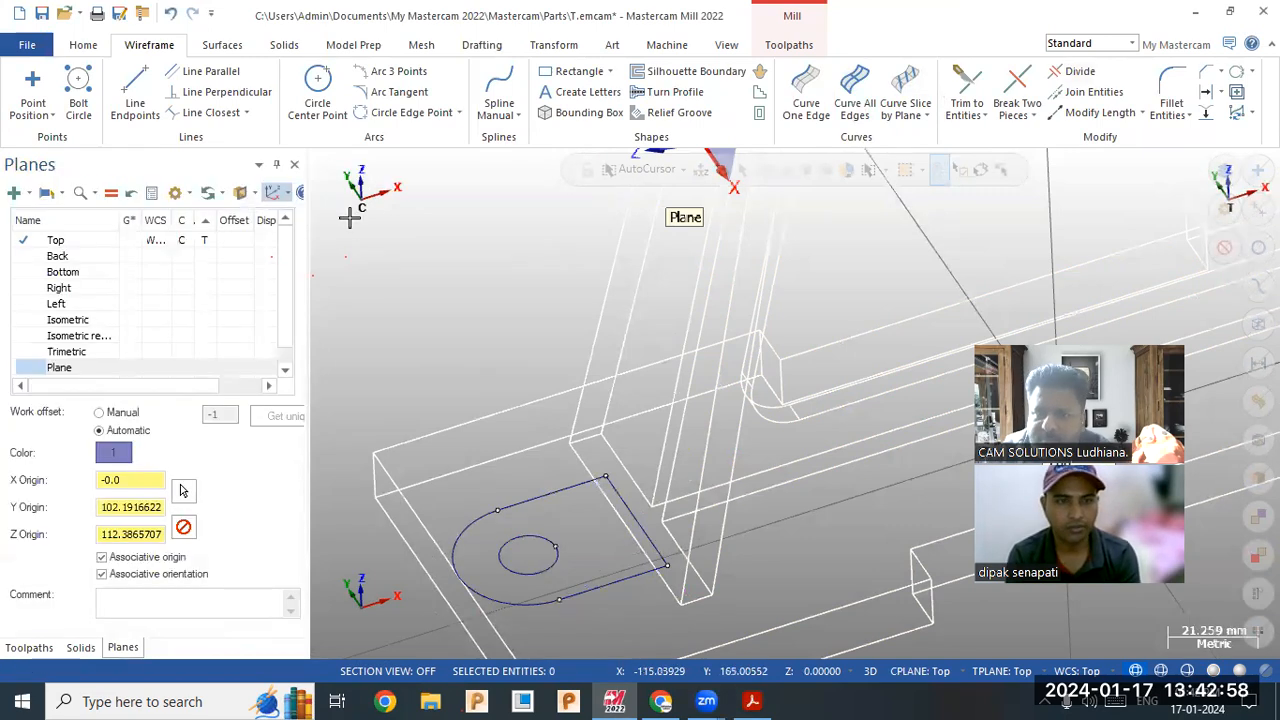
Step: Extrude the boss outline and its hole circle 12 mm upward as a new body, with the solids displayed shaded
{"action": "left_click", "coordinate": [290, 46]}
{"action": "left_click", "coordinate": [179, 90]}
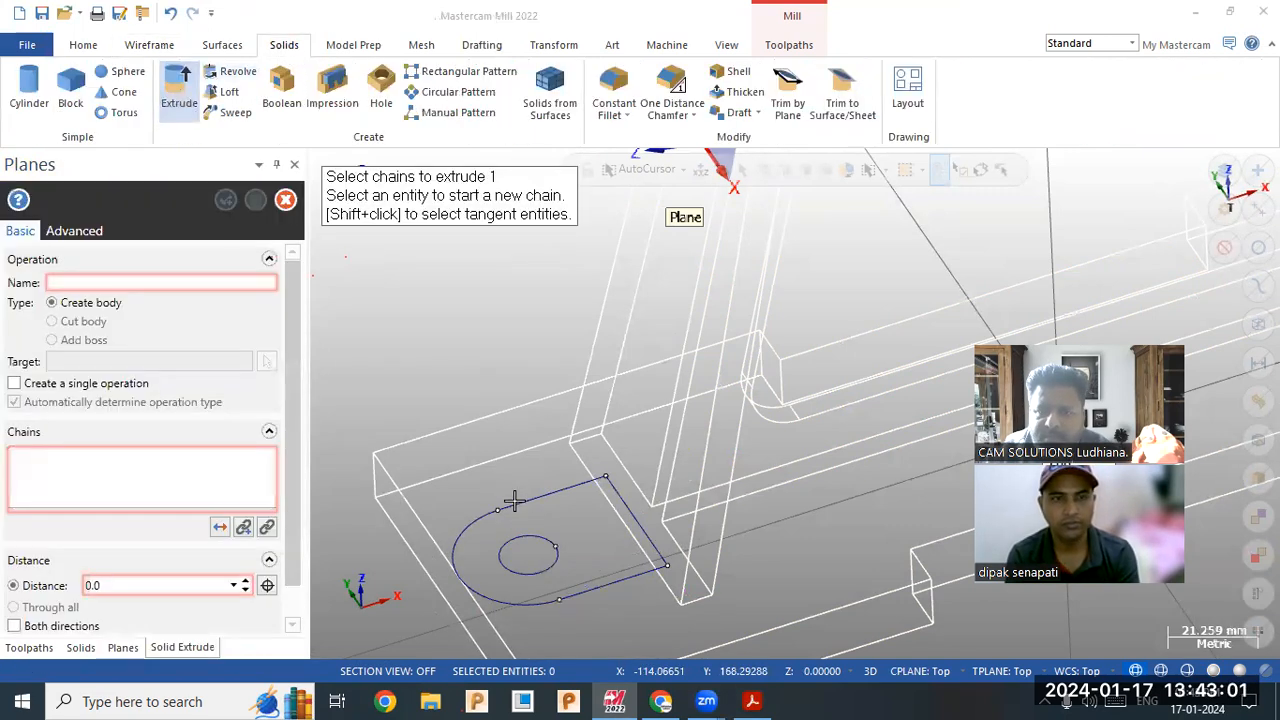
{"action": "left_click", "coordinate": [513, 502]}
{"action": "left_click", "coordinate": [542, 539]}
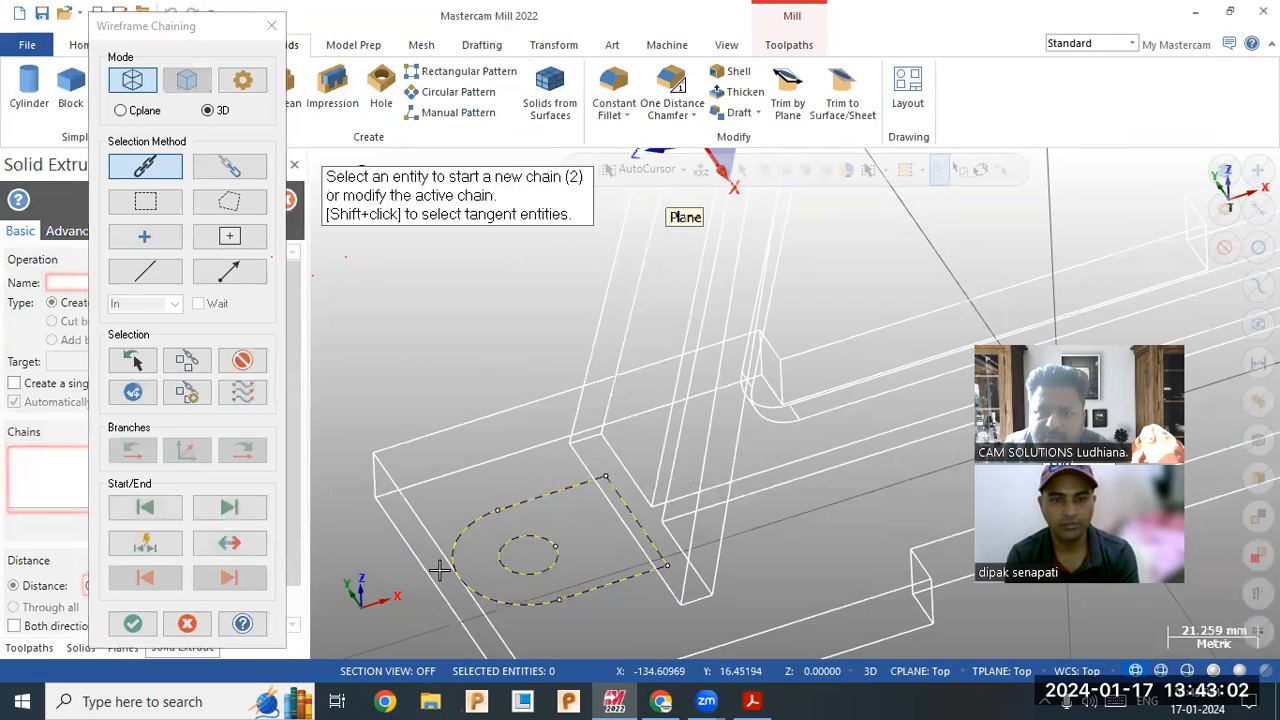
{"action": "left_click", "coordinate": [132, 624]}
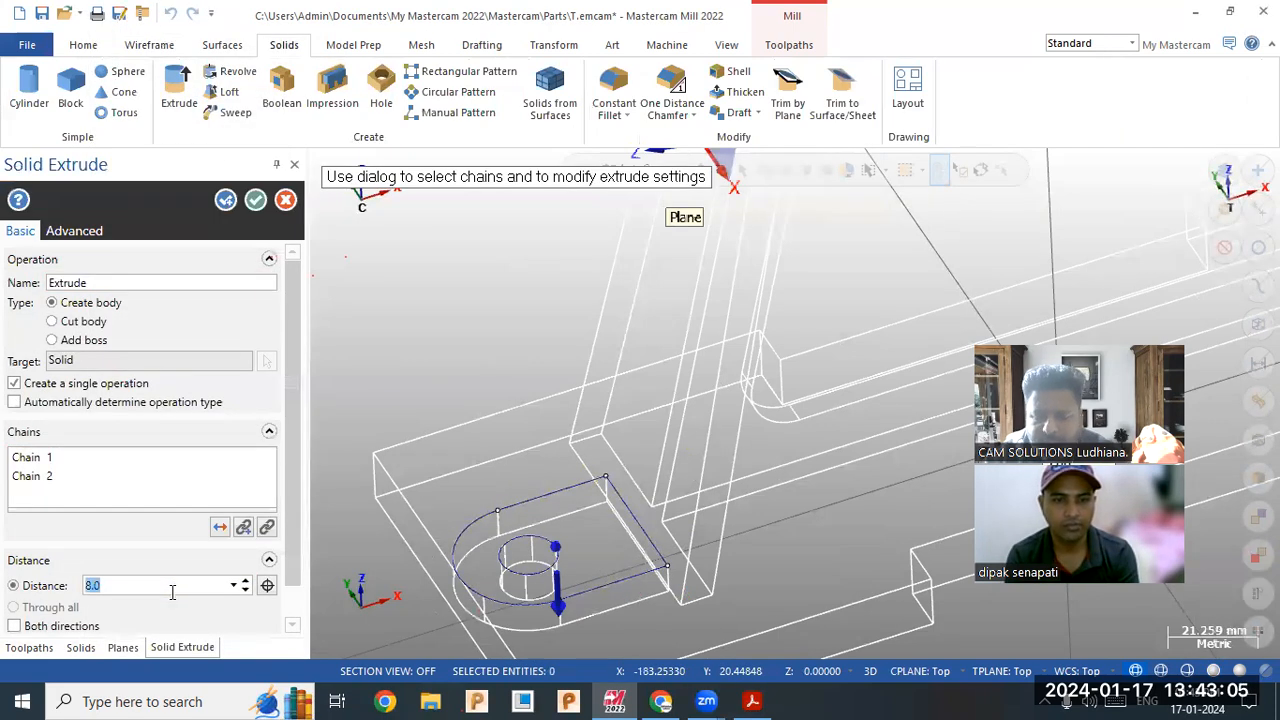
{"action": "key", "text": "Return"}
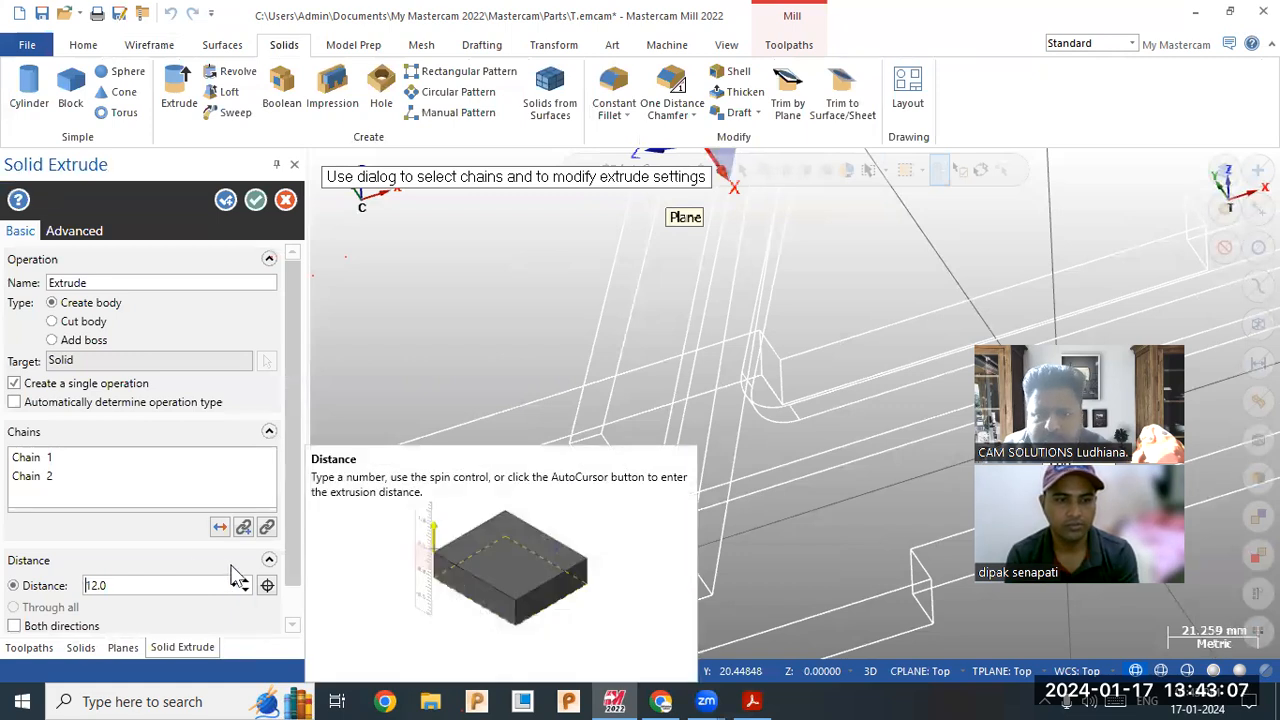
{"action": "left_click", "coordinate": [221, 534]}
{"action": "middle_click_drag", "start_coordinate": [546, 572], "coordinate": [668, 563]}
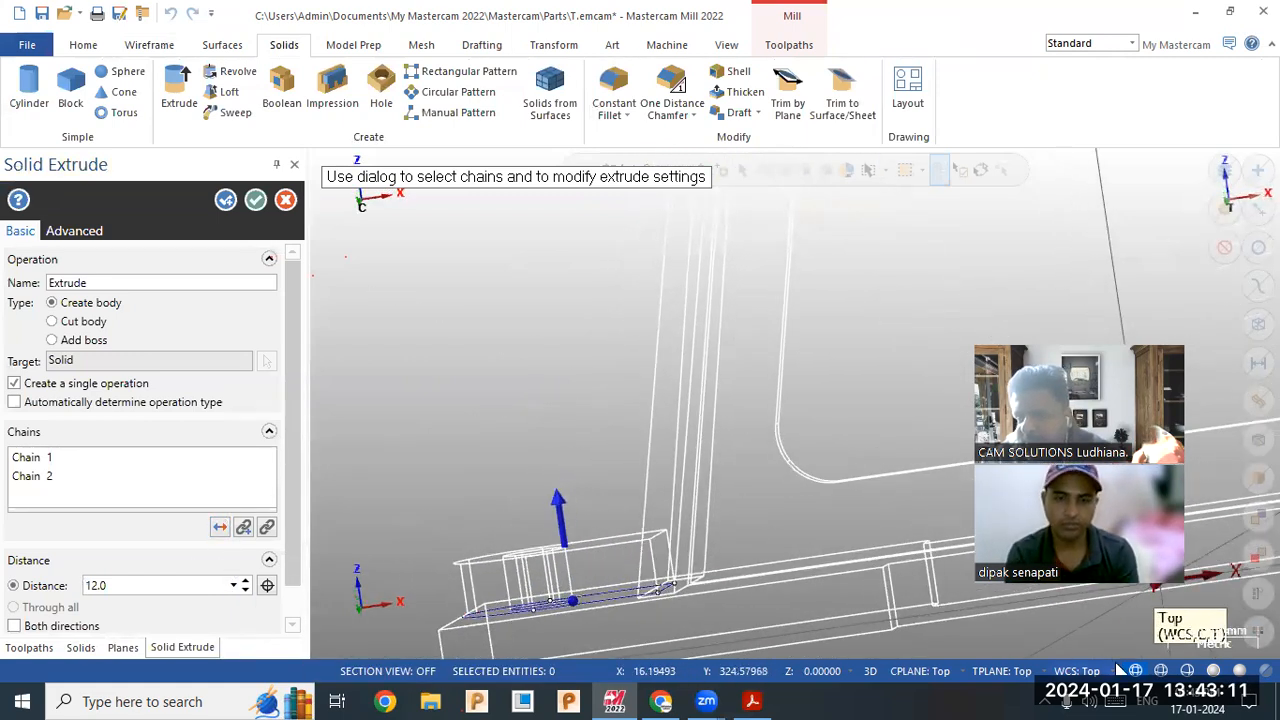
{"action": "left_click", "coordinate": [1213, 671]}
{"action": "middle_click_drag", "start_coordinate": [675, 470], "coordinate": [712, 501]}
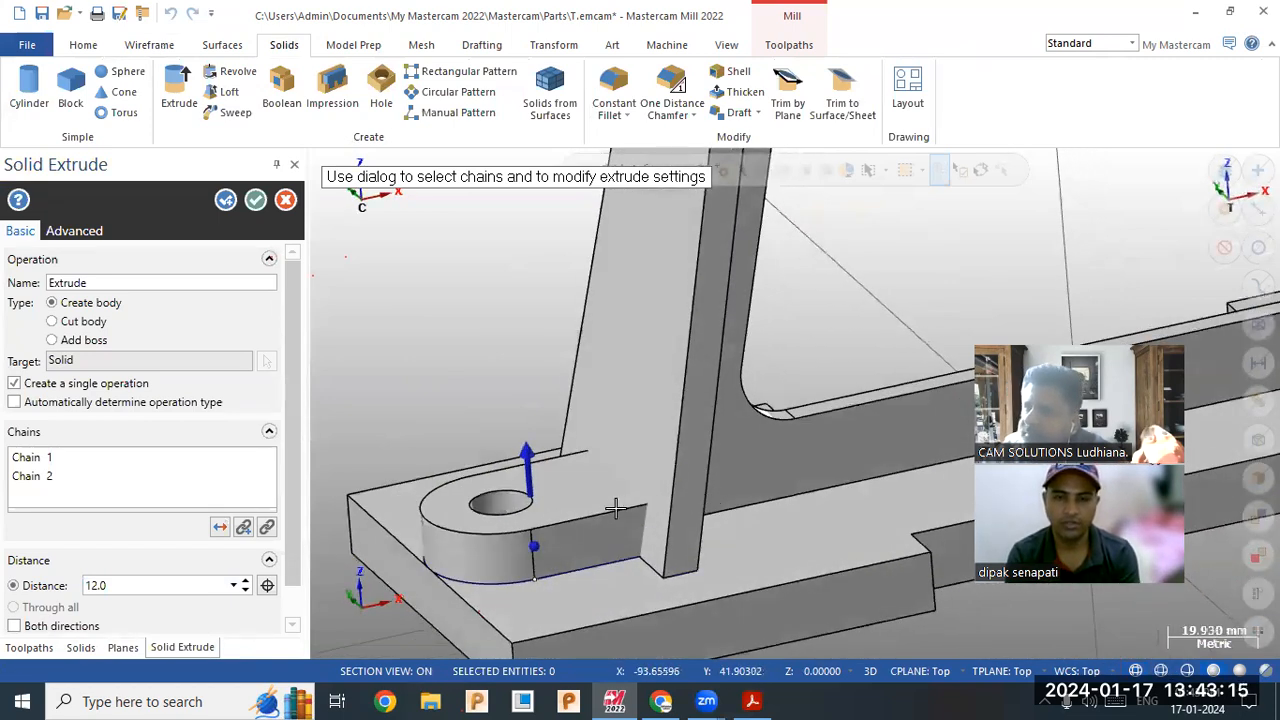
{"action": "middle_click_drag", "start_coordinate": [616, 508], "coordinate": [359, 354]}
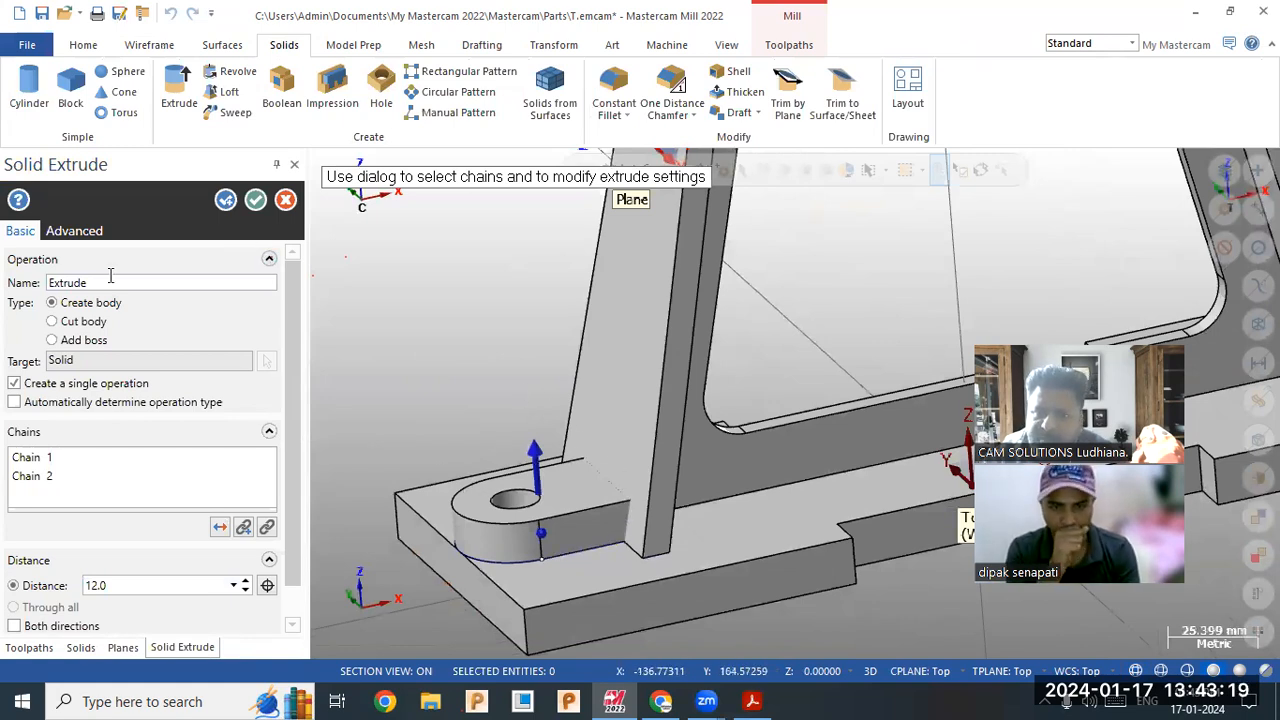
{"action": "left_click", "coordinate": [256, 200]}
Step: Mirror a copy of the boss body about the Y axis to the other end of the base plate
{"action": "scroll", "coordinate": [387, 345], "scroll_direction": "down", "scroll_amount": 2}
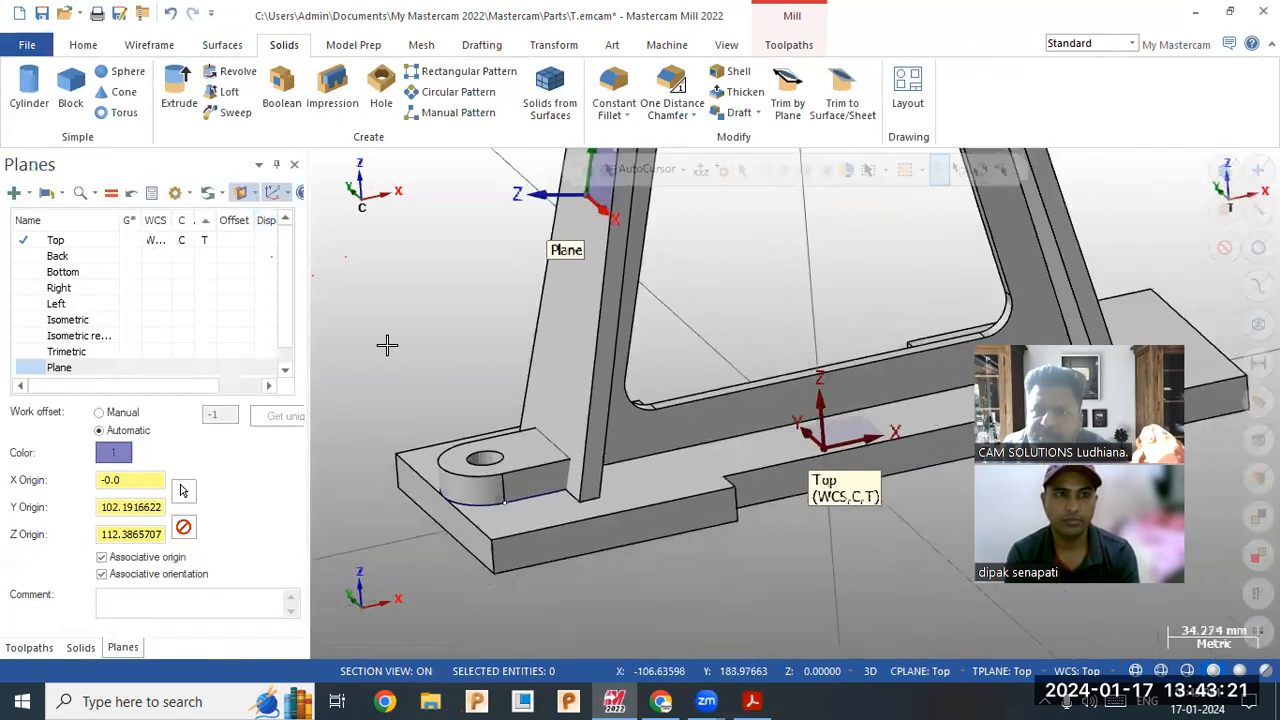
{"action": "scroll", "coordinate": [387, 345], "scroll_direction": "down", "scroll_amount": 8}
{"action": "scroll", "coordinate": [431, 184], "scroll_direction": "up", "scroll_amount": 2}
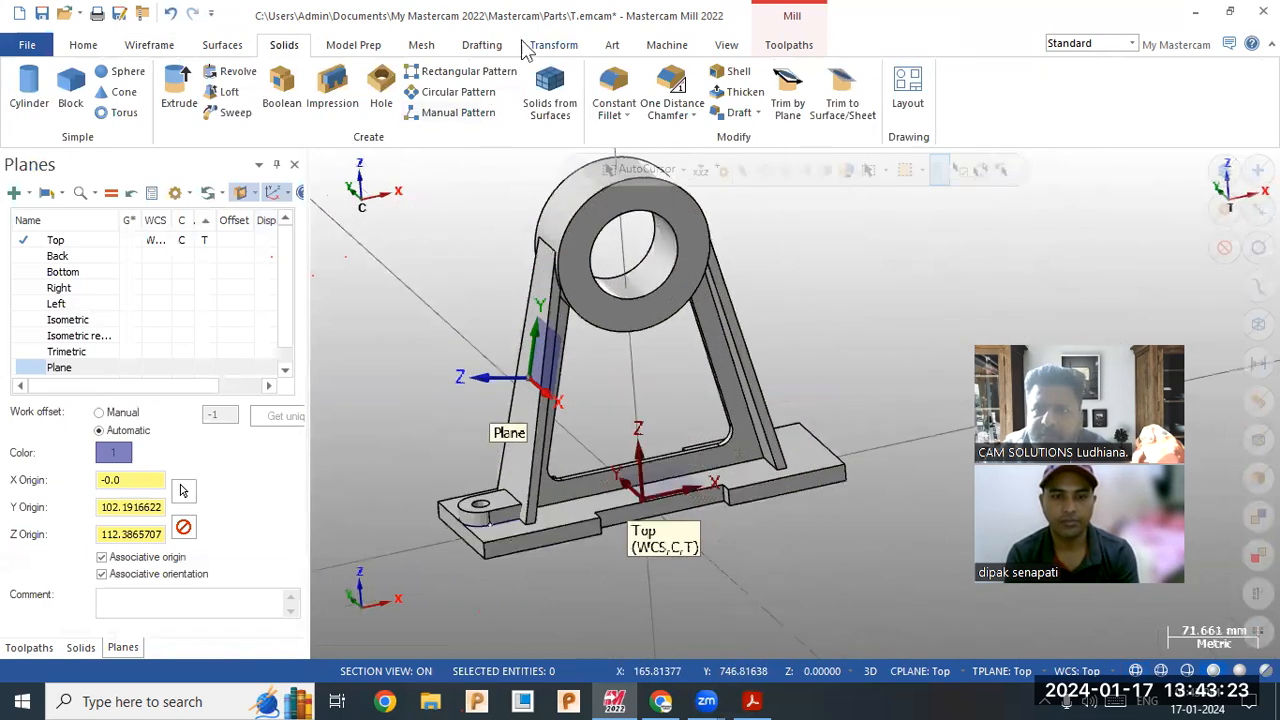
{"action": "left_click", "coordinate": [535, 46]}
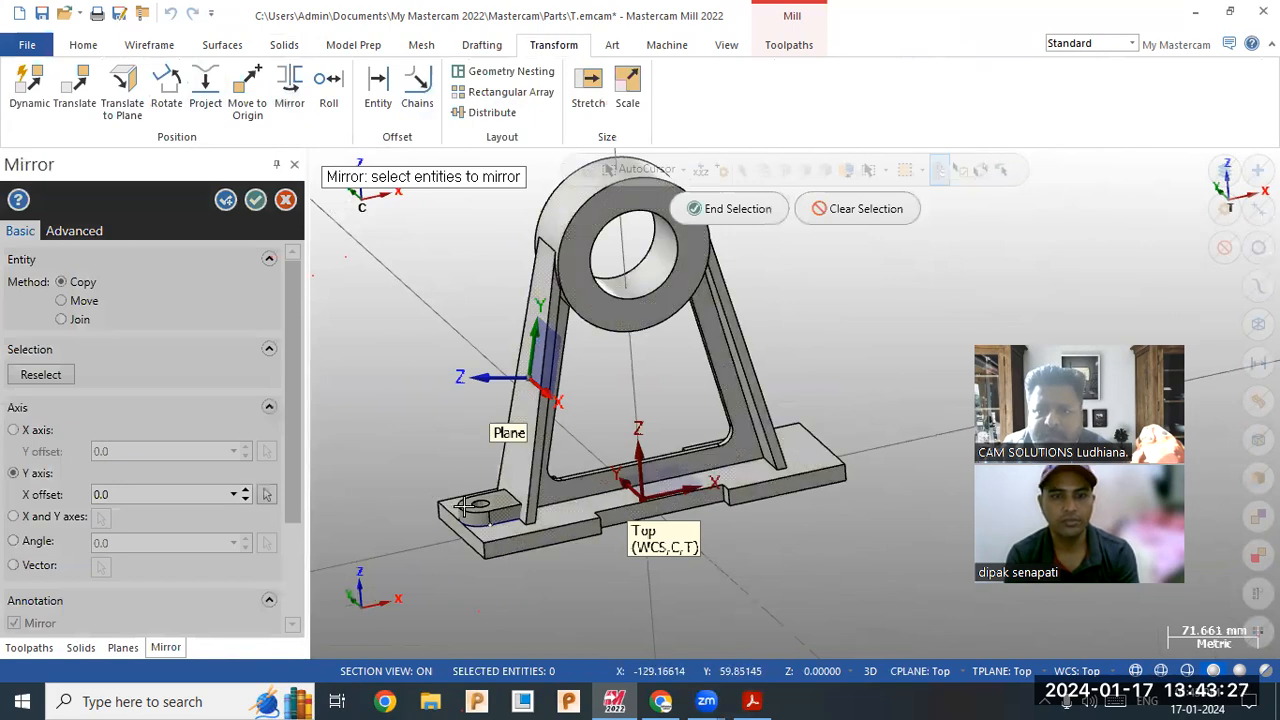
{"action": "left_click", "coordinate": [731, 208]}
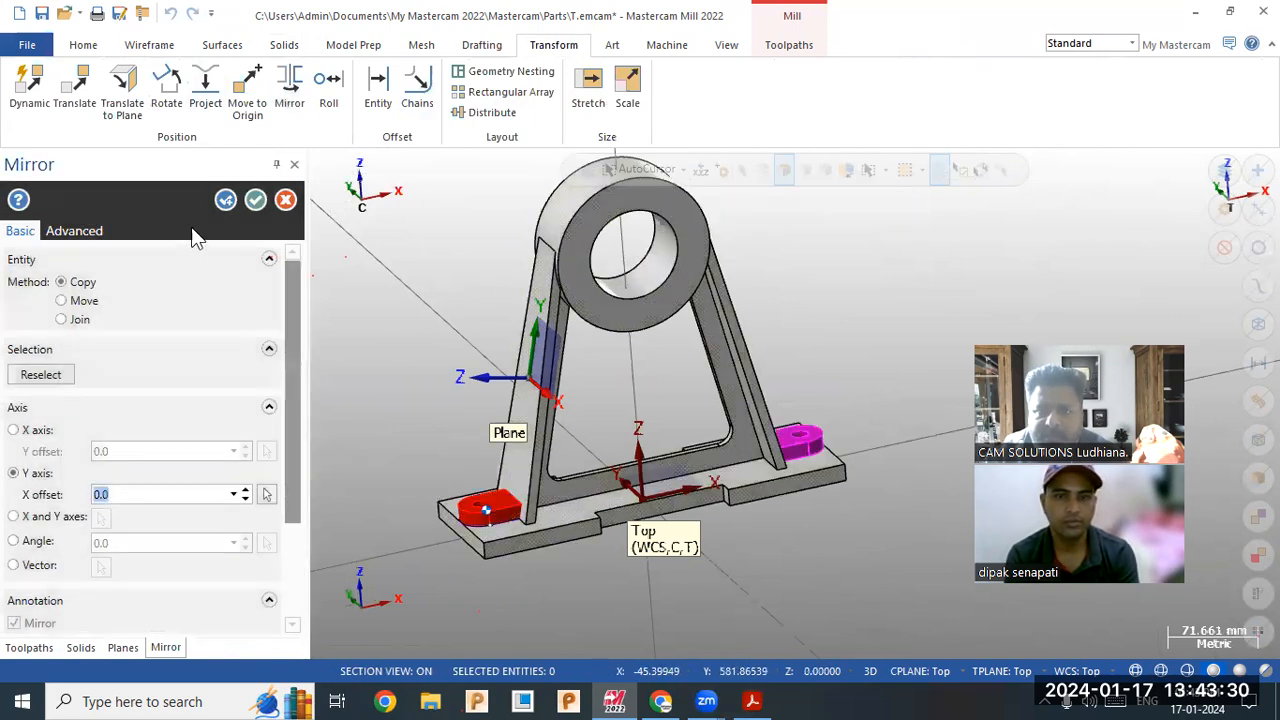
{"action": "left_click", "coordinate": [255, 200]}
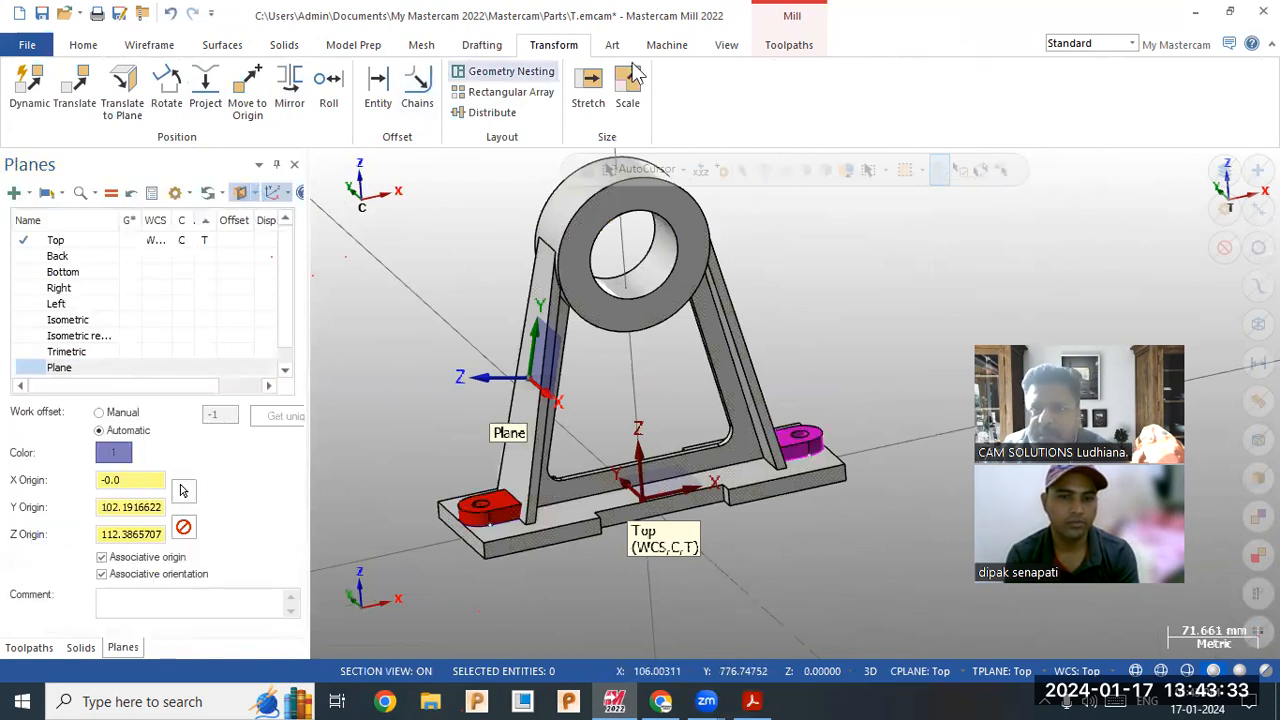
Step: Join the two boss bodies to the main bracket body with a Boolean Add
{"action": "left_click", "coordinate": [284, 45]}
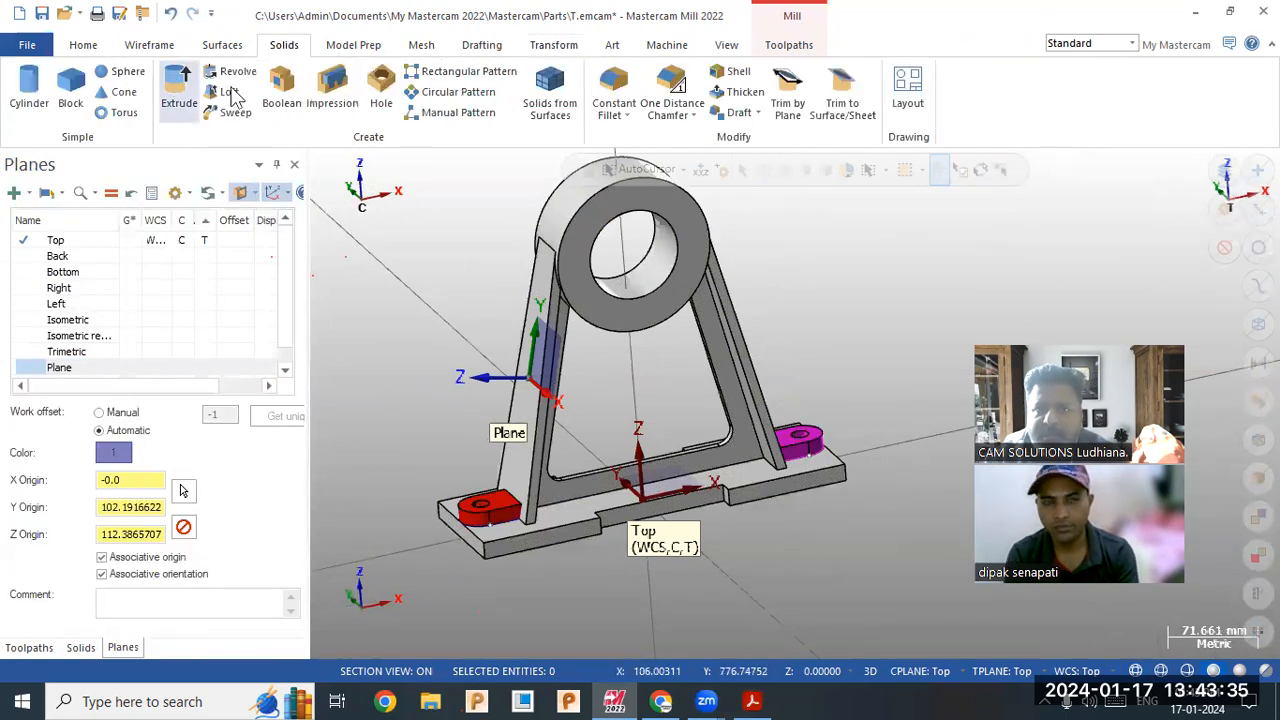
{"action": "left_click", "coordinate": [282, 95]}
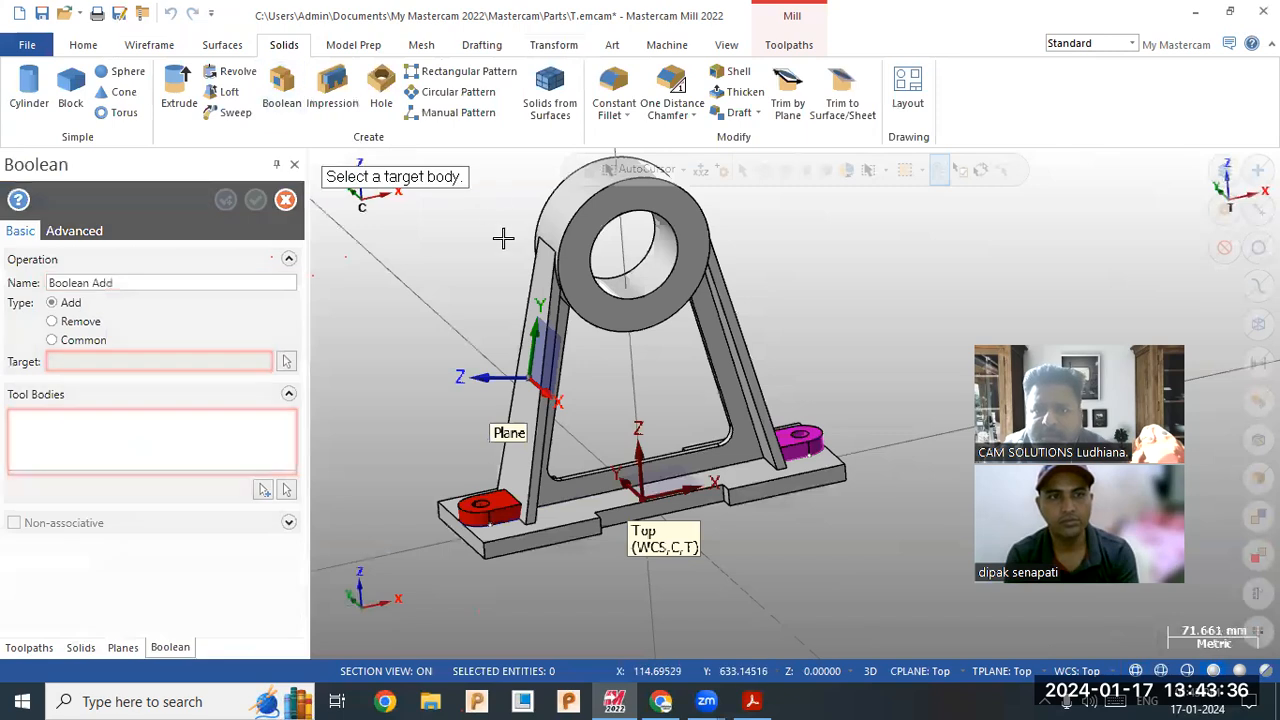
{"action": "left_click", "coordinate": [565, 258]}
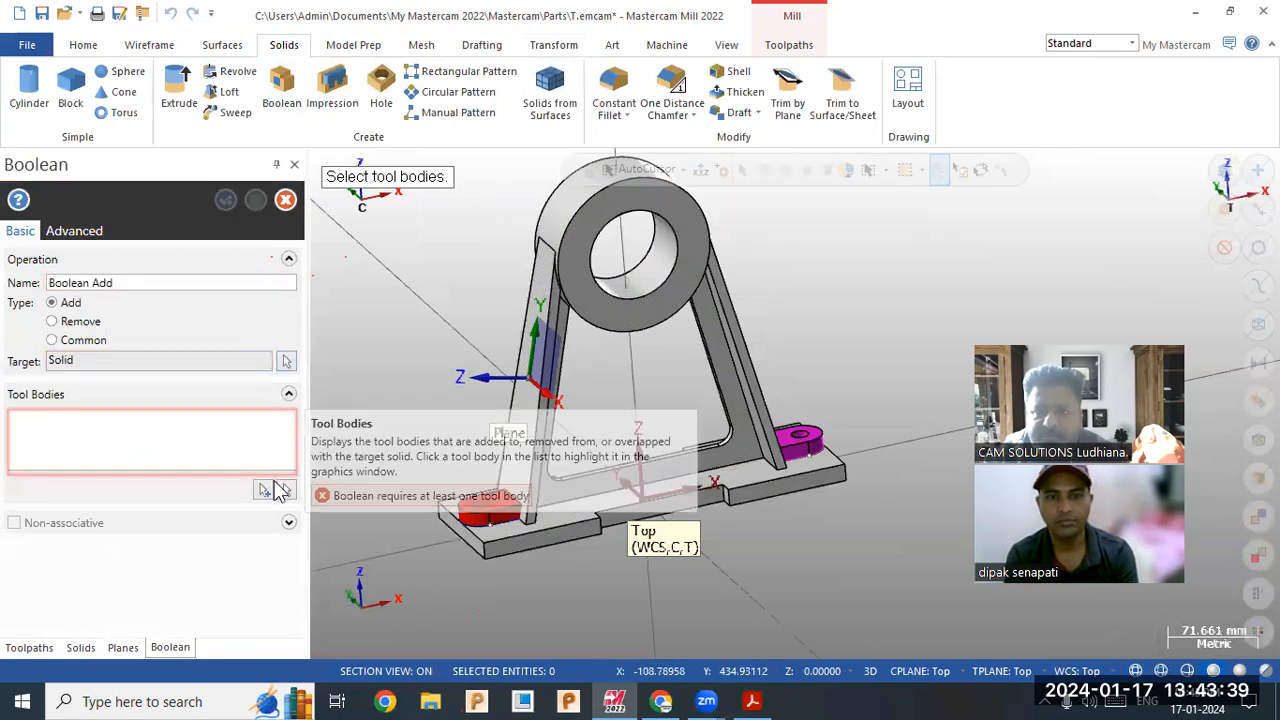
{"action": "left_click", "coordinate": [286, 489]}
{"action": "left_click", "coordinate": [818, 452]}
{"action": "left_click", "coordinate": [51, 388]}
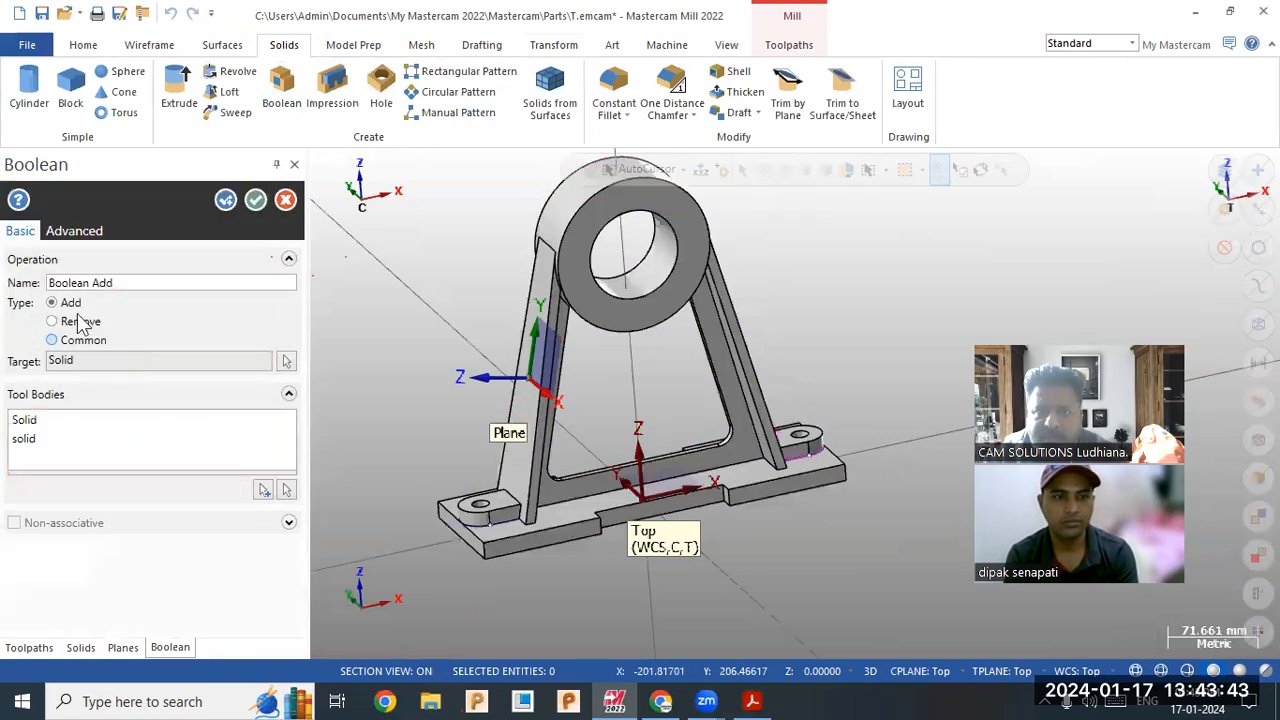
{"action": "left_click", "coordinate": [254, 200]}
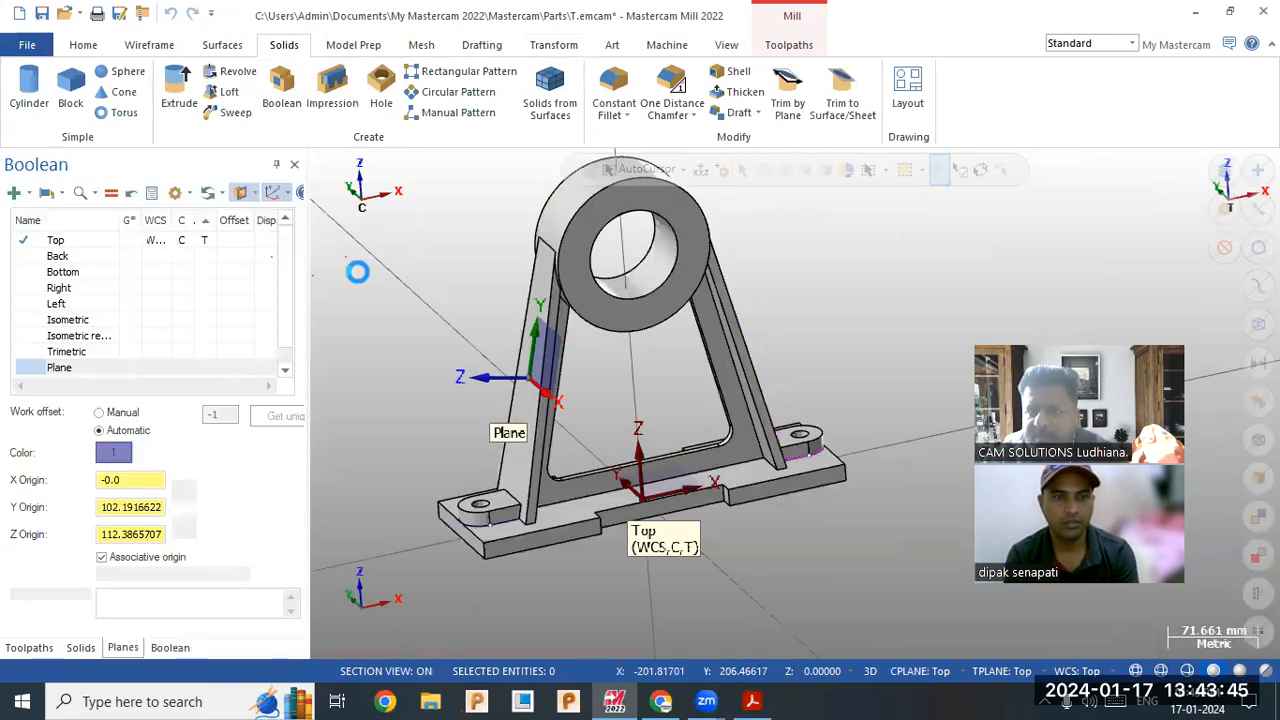
Step: Check the tapped-hole note in 3d.pdf and create a plane on the ring's front face with Y up and Z pointing into the ring
{"action": "mouse_move", "coordinate": [409, 317]}
{"action": "middle_mouse_down"}
{"action": "mouse_move", "coordinate": [429, 318]}
{"action": "mouse_move", "coordinate": [426, 296]}
{"action": "mouse_move", "coordinate": [422, 332]}
{"action": "middle_mouse_up"}
{"action": "left_click", "coordinate": [755, 701]}
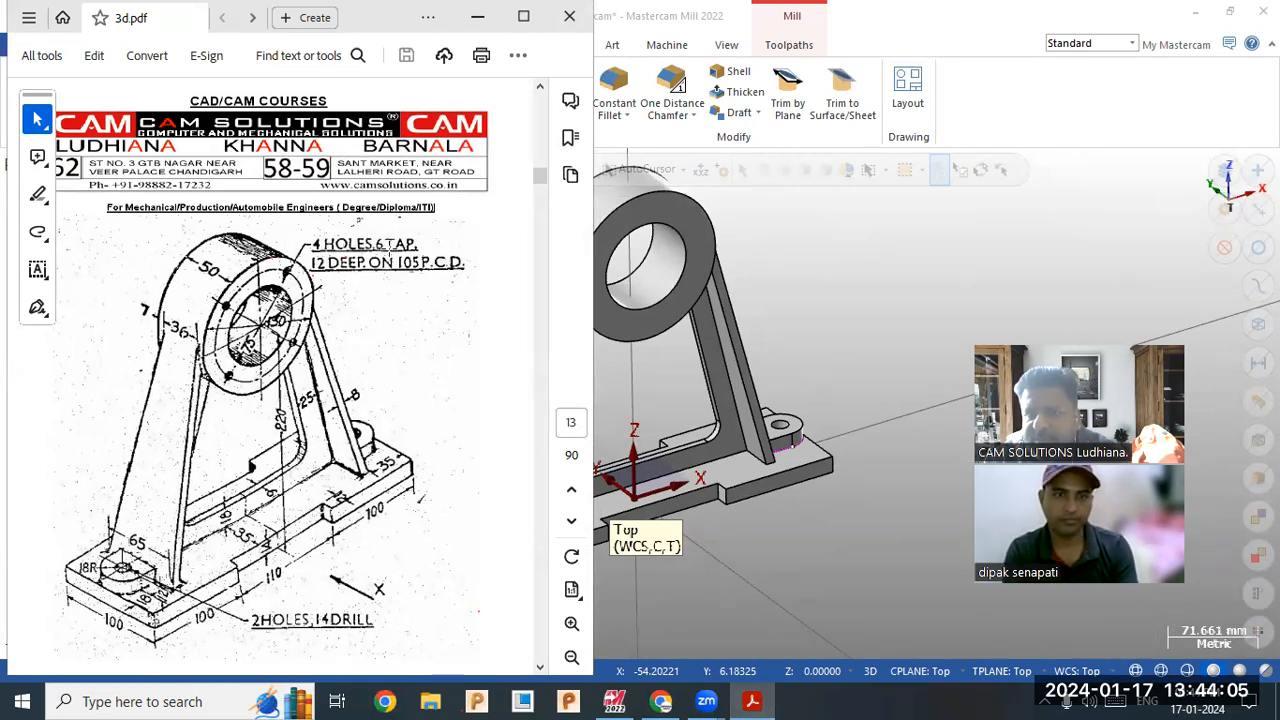
{"action": "left_click", "coordinate": [829, 366]}
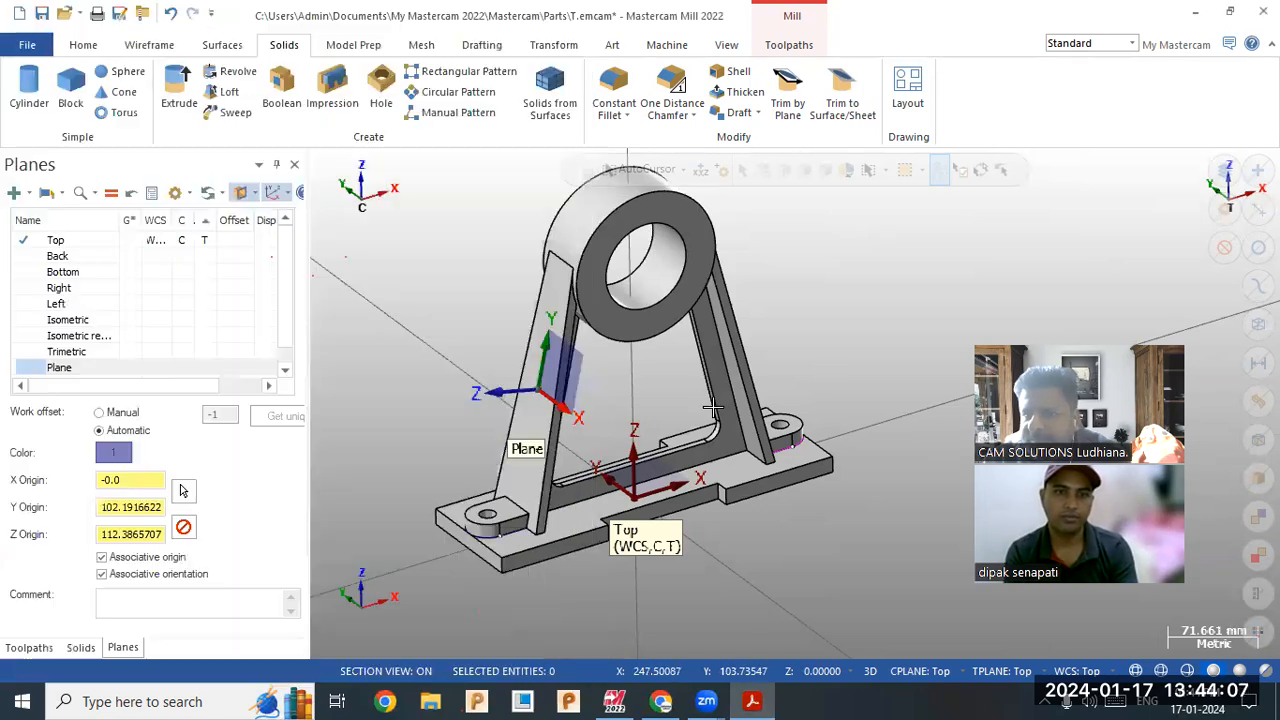
{"action": "scroll", "coordinate": [780, 255], "scroll_direction": "up", "scroll_amount": 2}
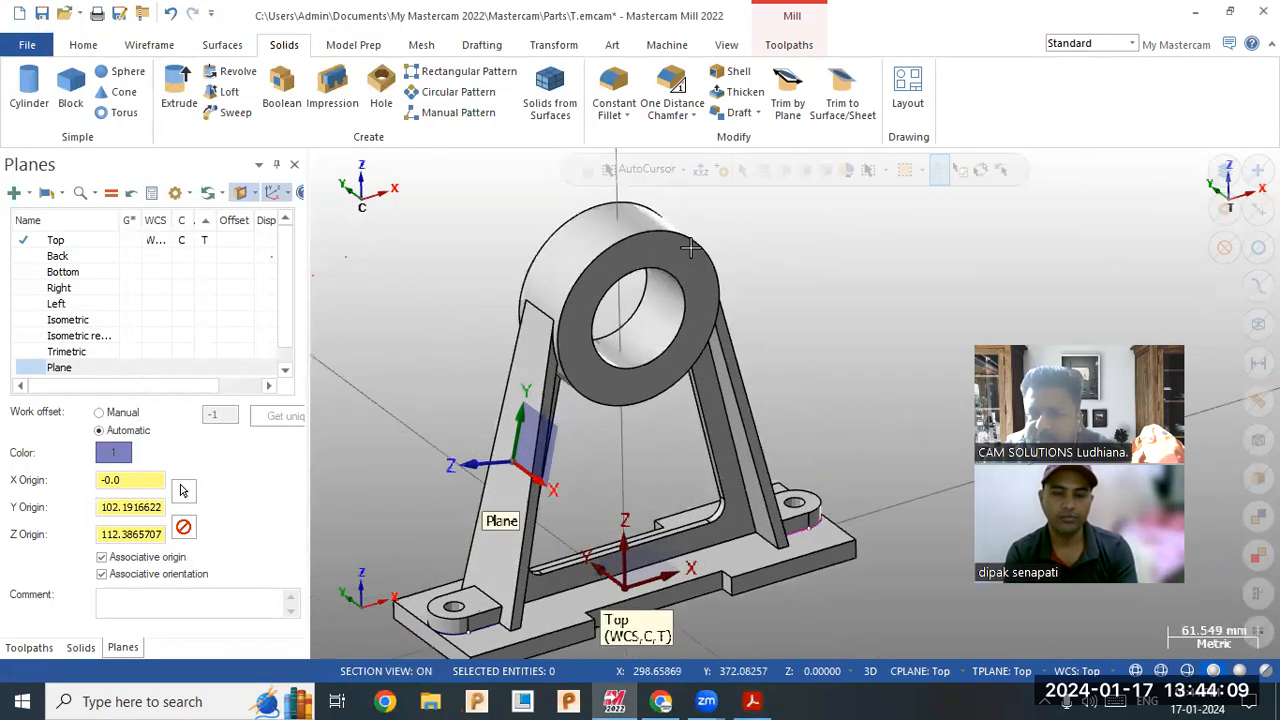
{"action": "left_click", "coordinate": [16, 192]}
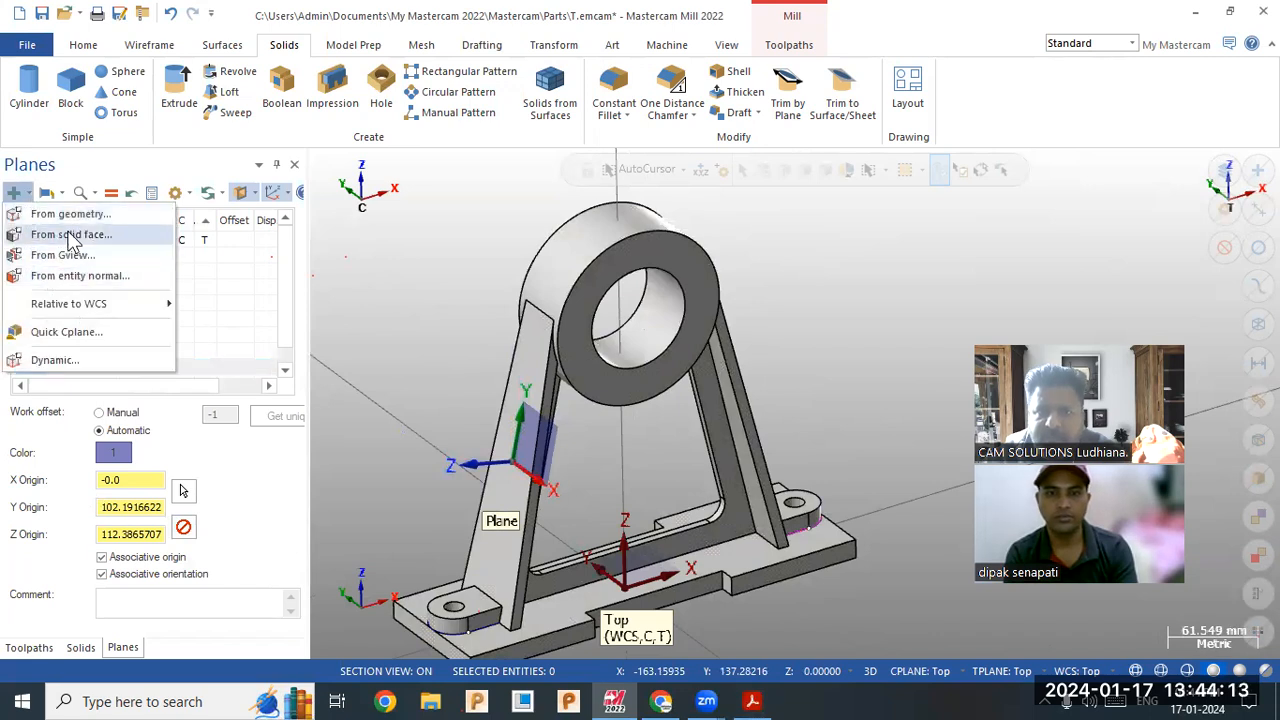
{"action": "left_click", "coordinate": [63, 234]}
{"action": "left_click", "coordinate": [686, 263]}
{"action": "left_click", "coordinate": [740, 193]}
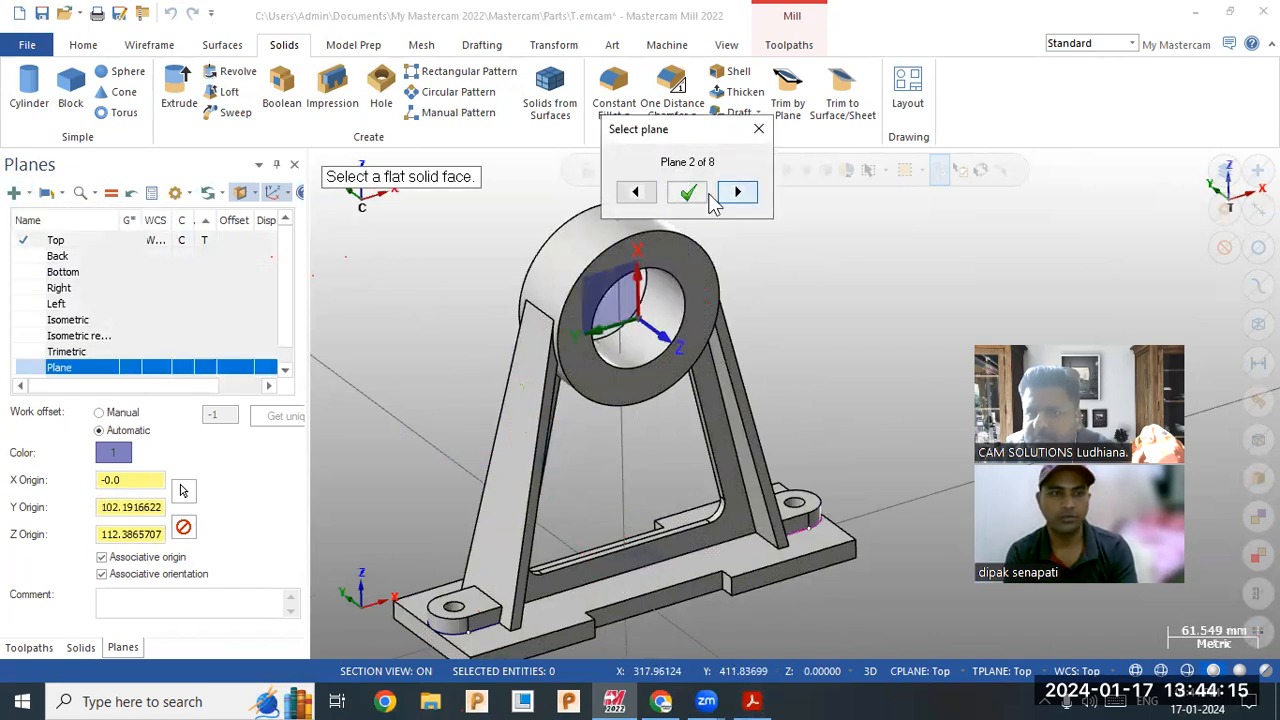
{"action": "left_click", "coordinate": [737, 193]}
{"action": "left_click", "coordinate": [738, 193]}
{"action": "left_click", "coordinate": [739, 194]}
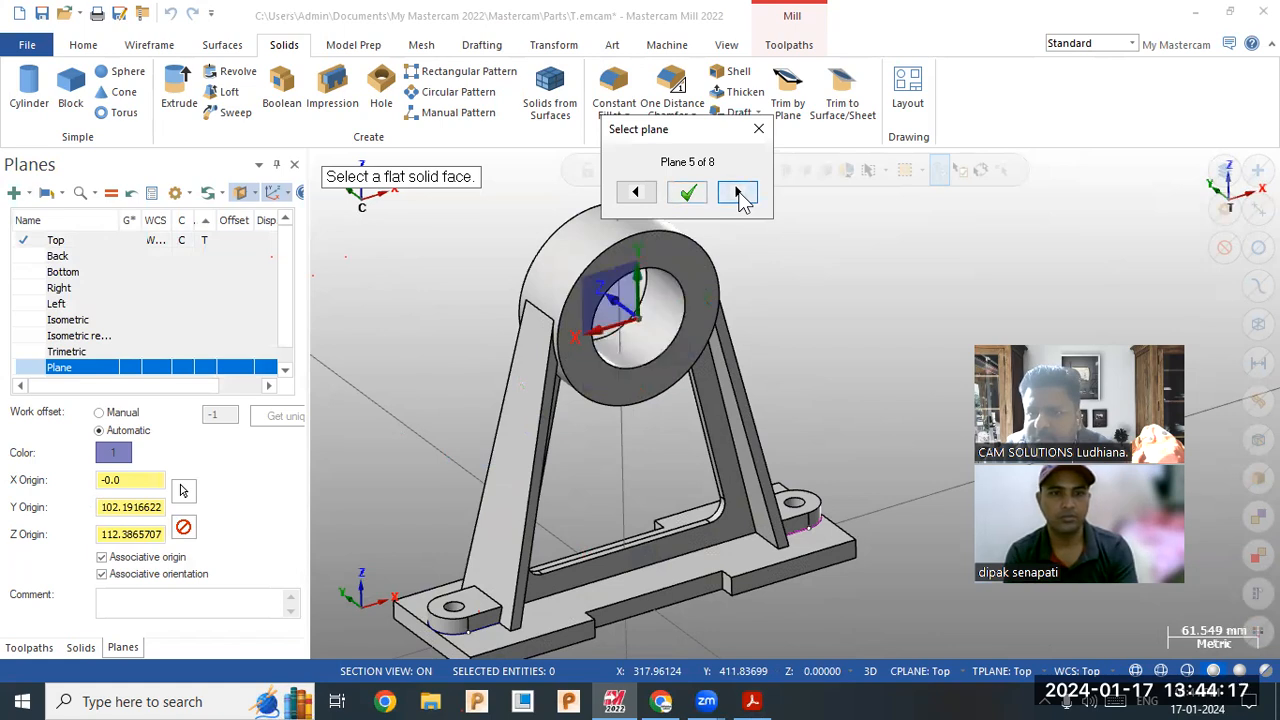
{"action": "left_click", "coordinate": [688, 193]}
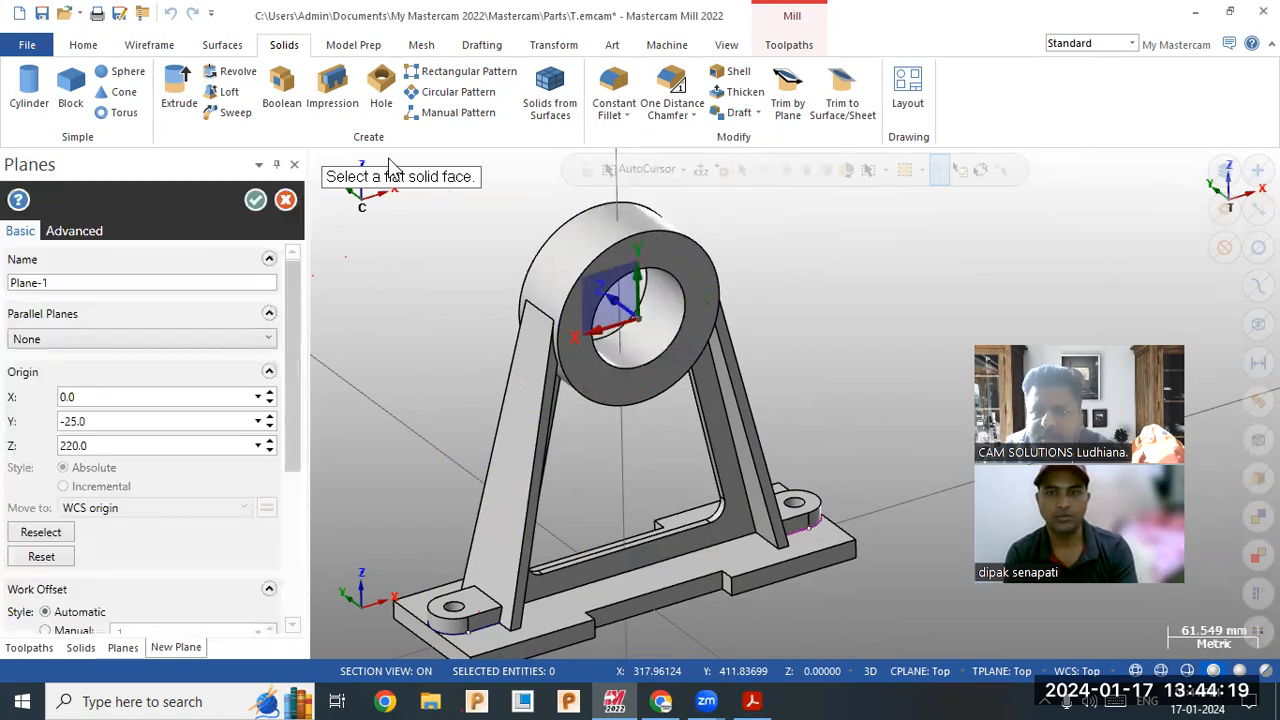
{"action": "left_click", "coordinate": [255, 201]}
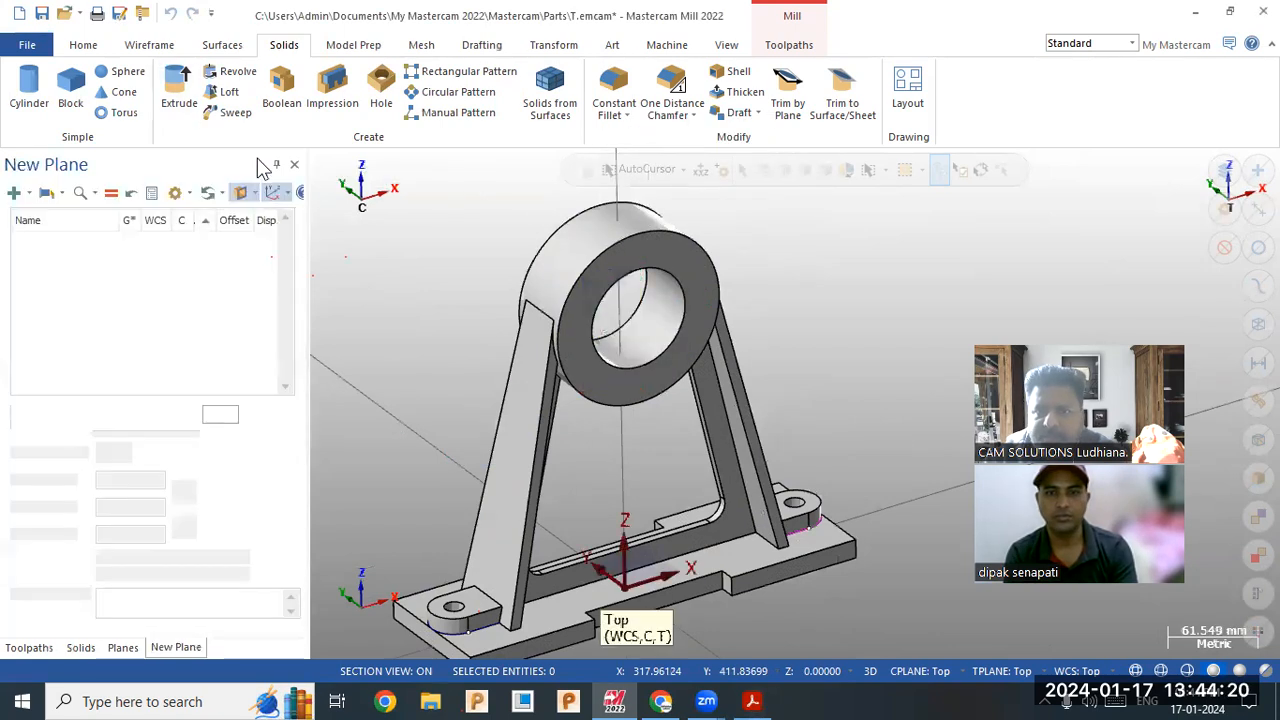
Step: Draw a 105 mm diameter pitch circle centred on the ring's front face, with Front as the construction plane
{"action": "left_click", "coordinate": [149, 44]}
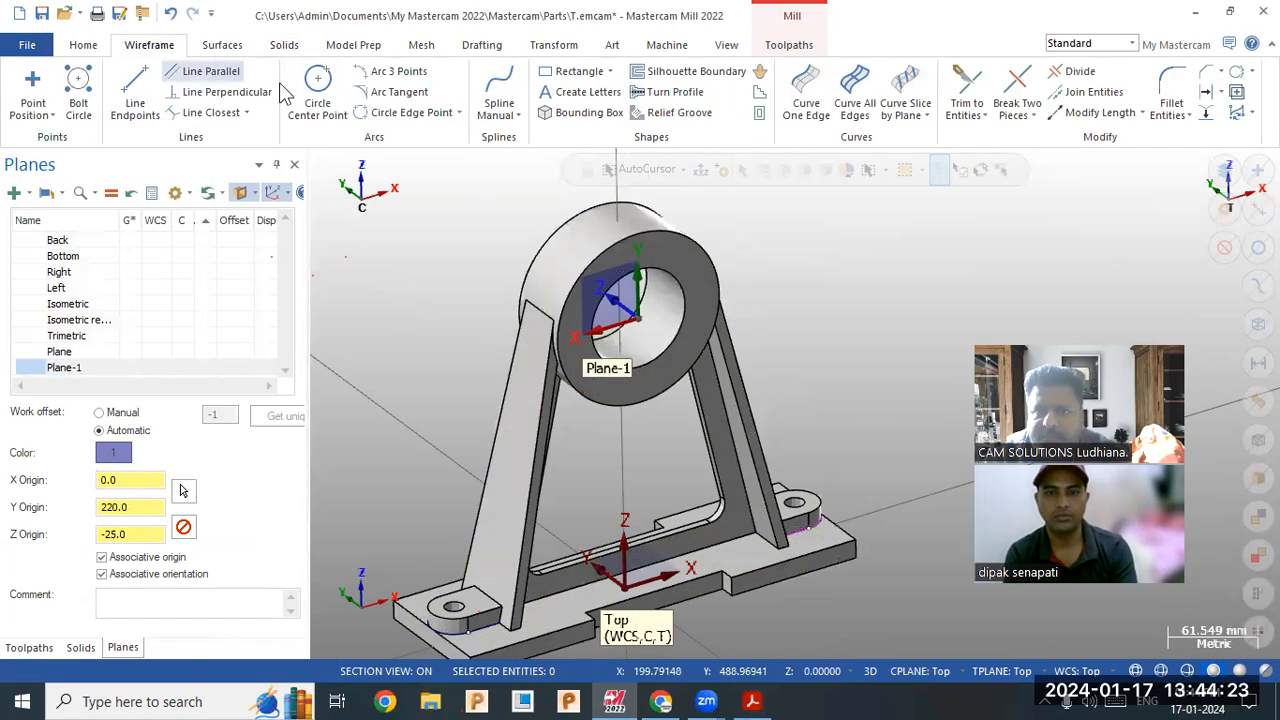
{"action": "left_click", "coordinate": [317, 90]}
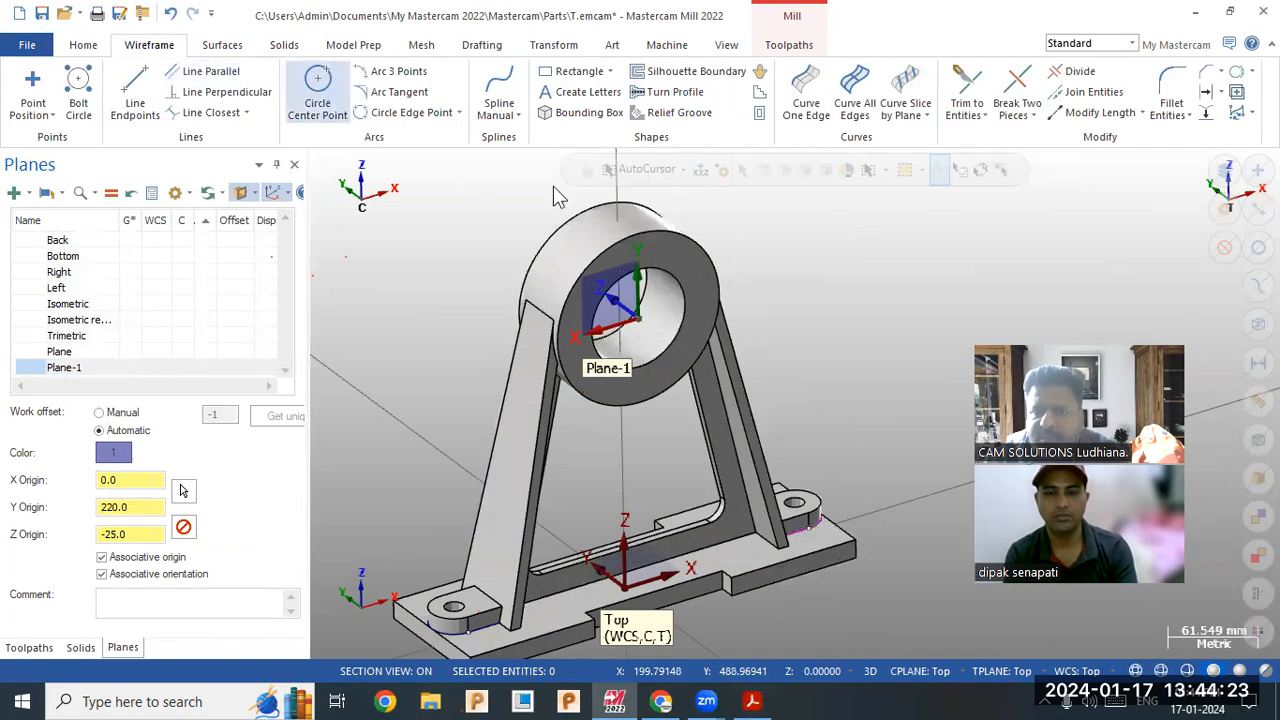
{"action": "left_click", "coordinate": [640, 319]}
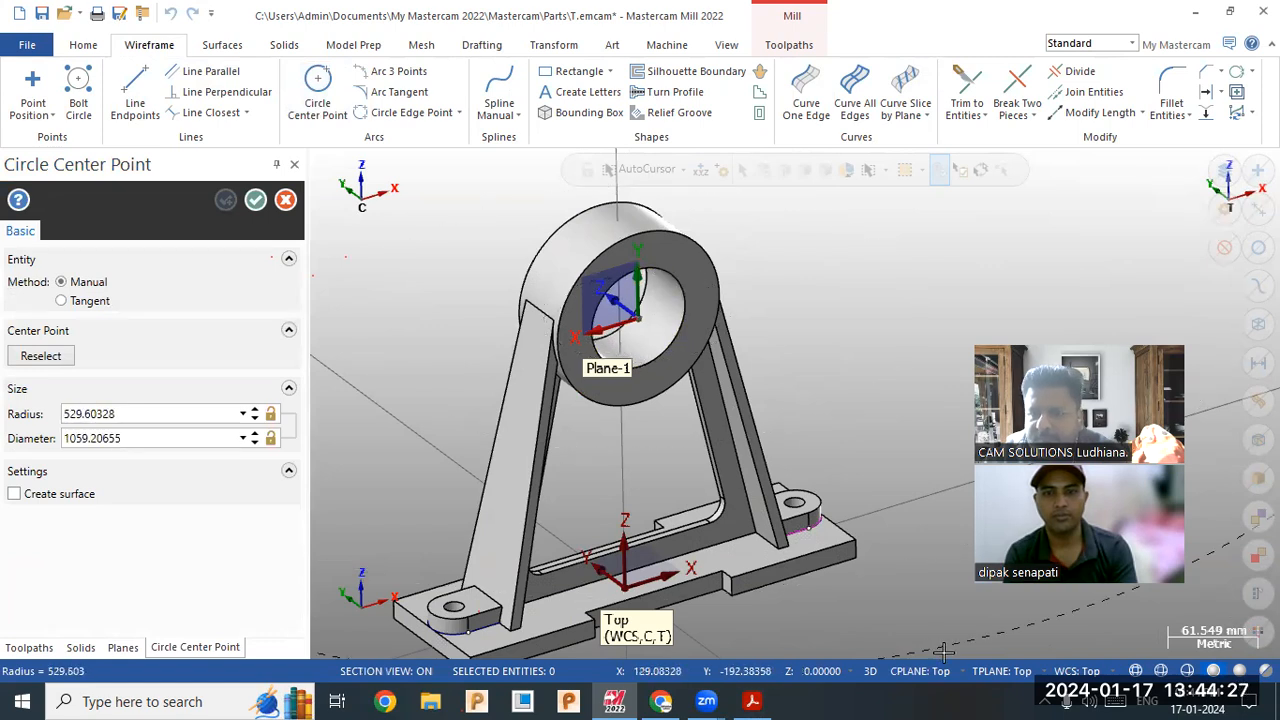
{"action": "left_click", "coordinate": [908, 675]}
{"action": "left_click", "coordinate": [914, 499]}
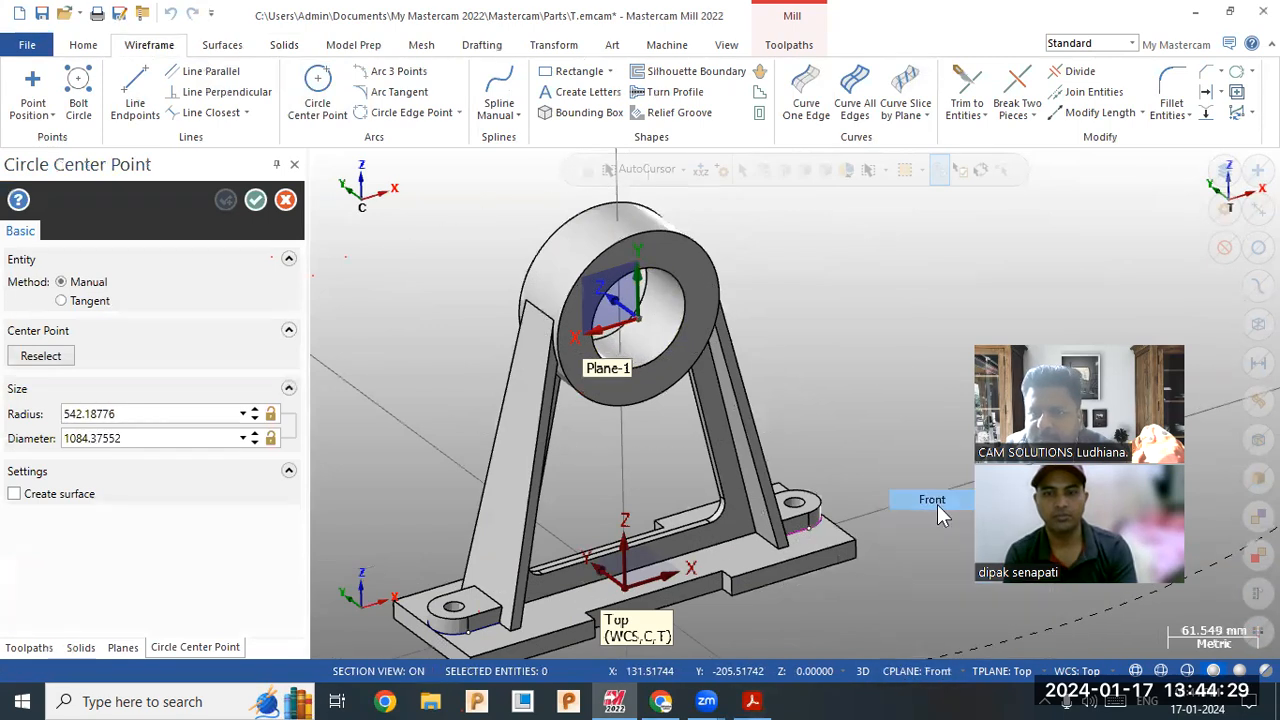
{"action": "left_click", "coordinate": [695, 298]}
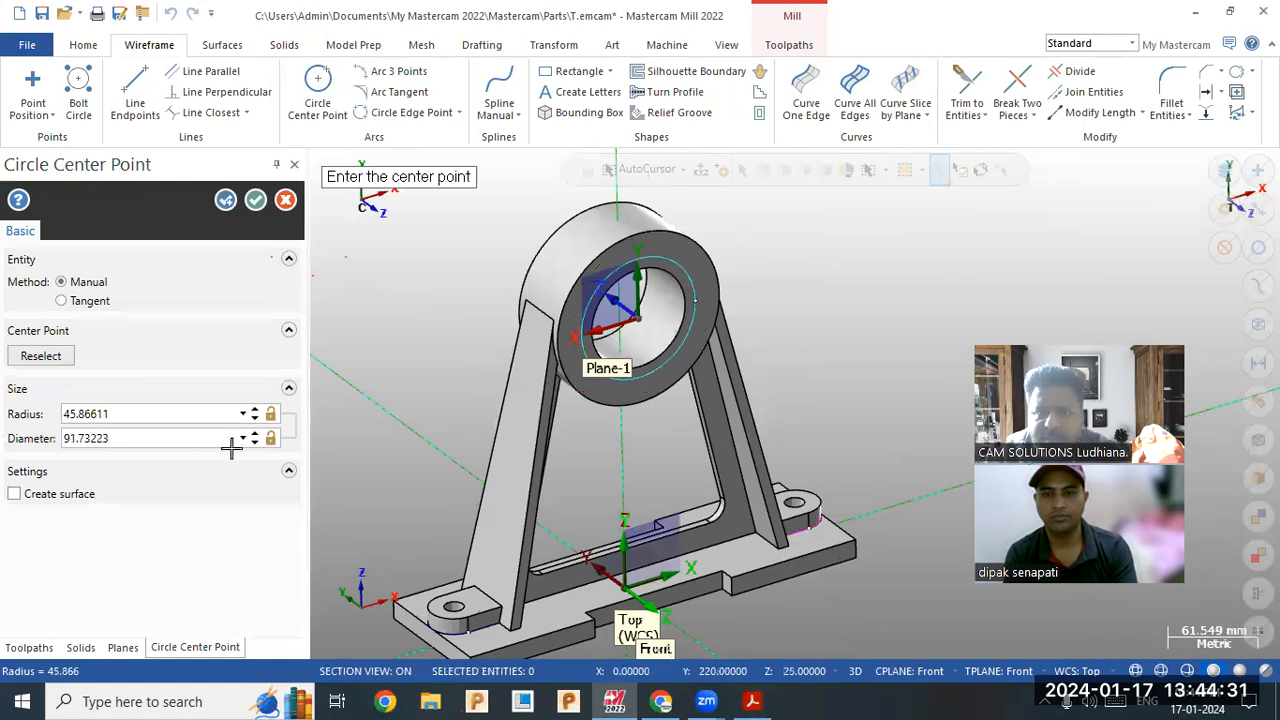
{"action": "left_click", "coordinate": [159, 436]}
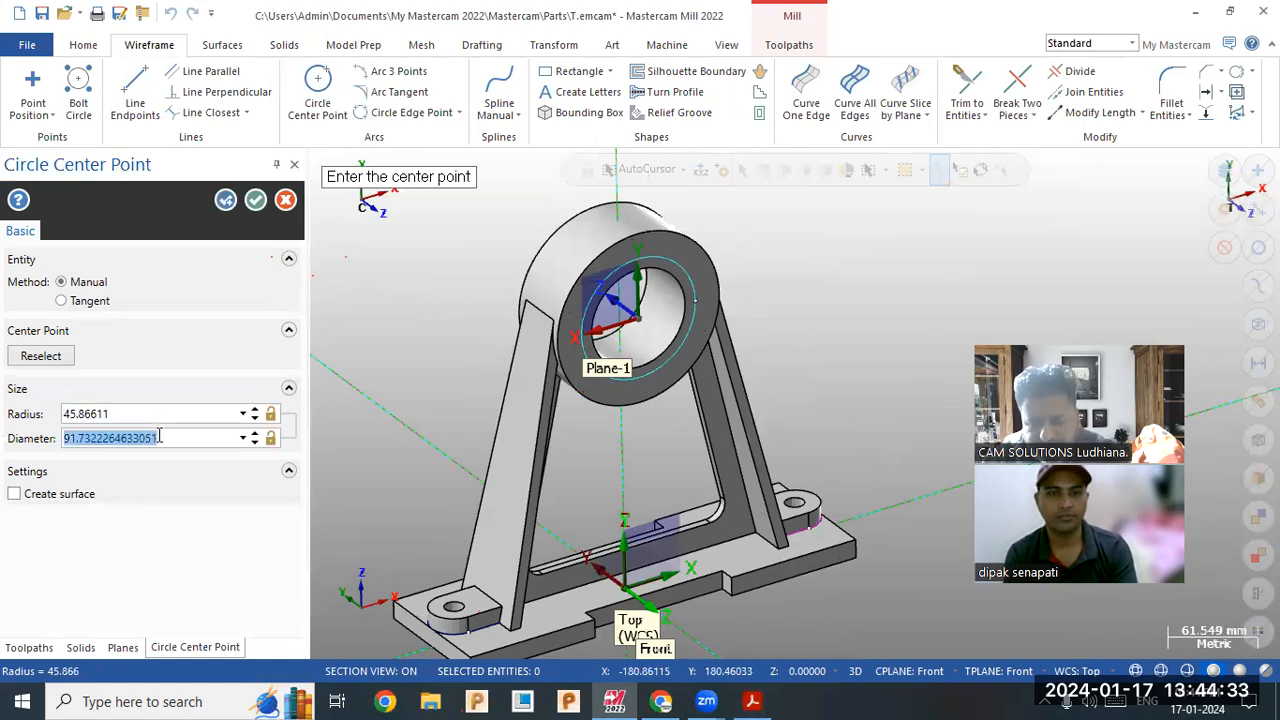
{"action": "key", "text": "Return"}
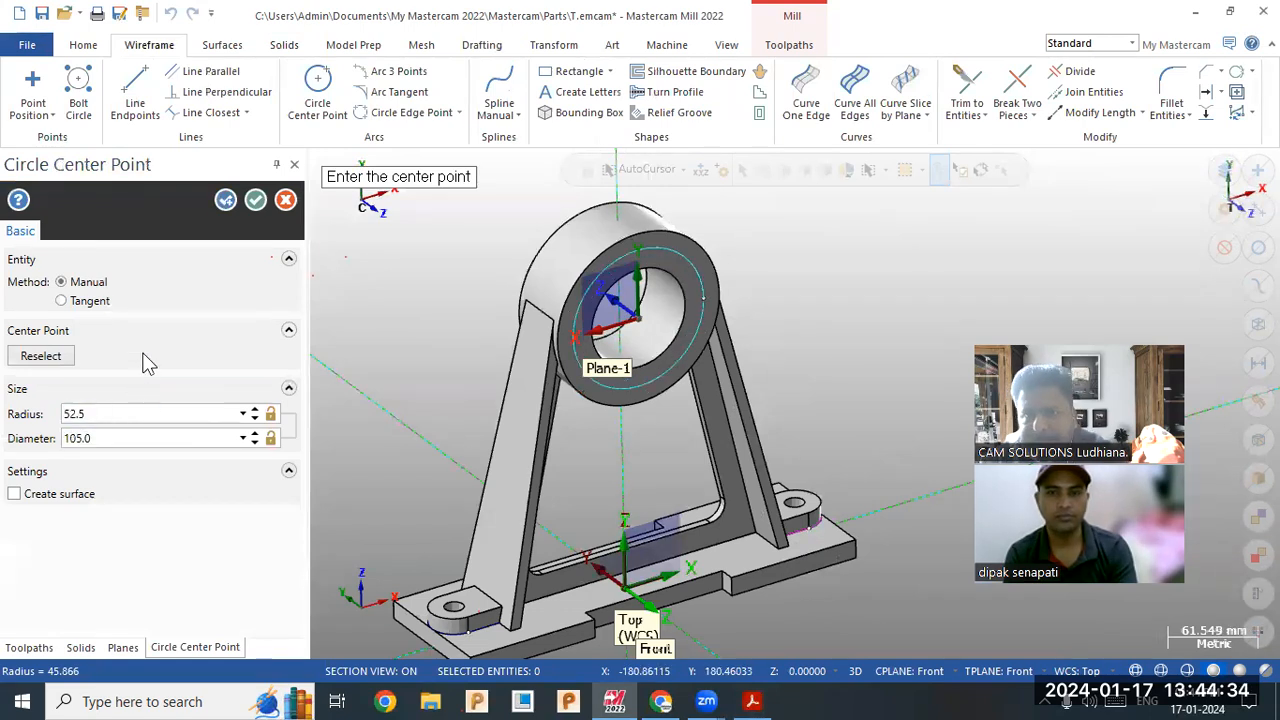
{"action": "left_click", "coordinate": [256, 200]}
Step: Draw a line about 85 mm long at 45° from the ring's centre and trim off its part beyond the pitch circle
{"action": "scroll", "coordinate": [545, 235], "scroll_direction": "up", "scroll_amount": 3}
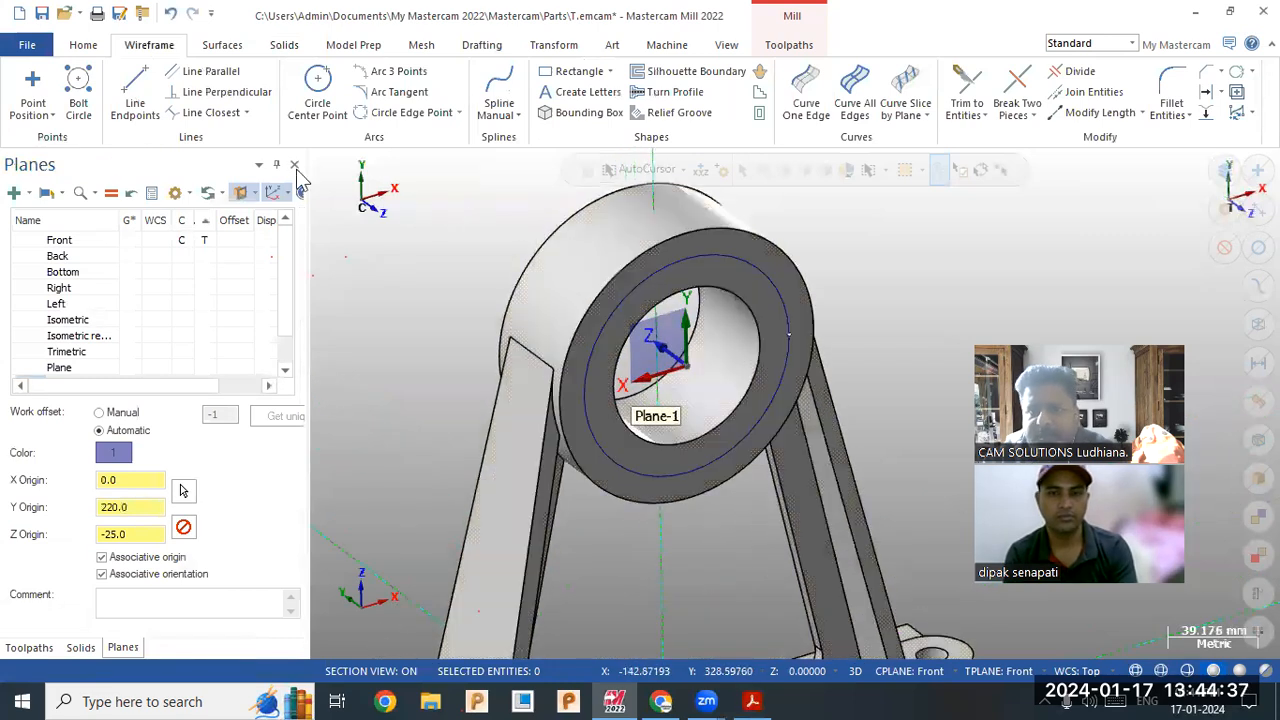
{"action": "left_click", "coordinate": [135, 92]}
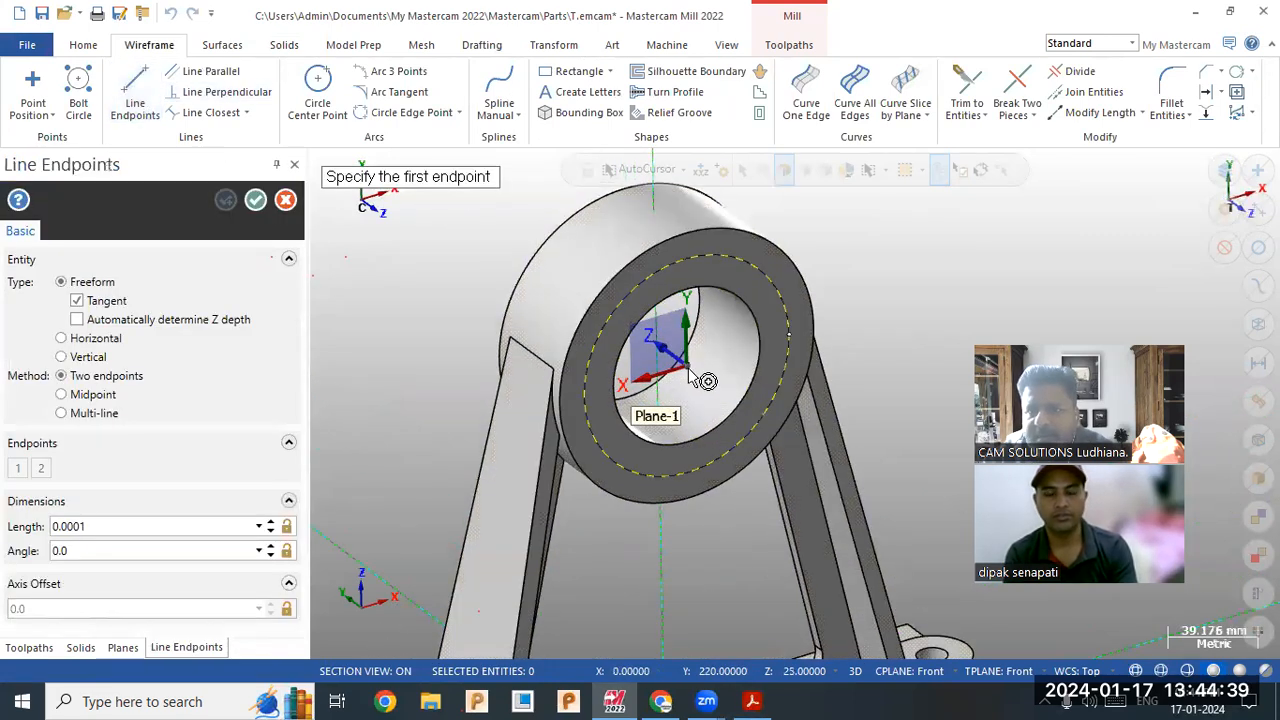
{"action": "left_click", "coordinate": [705, 381]}
{"action": "left_click", "coordinate": [797, 229]}
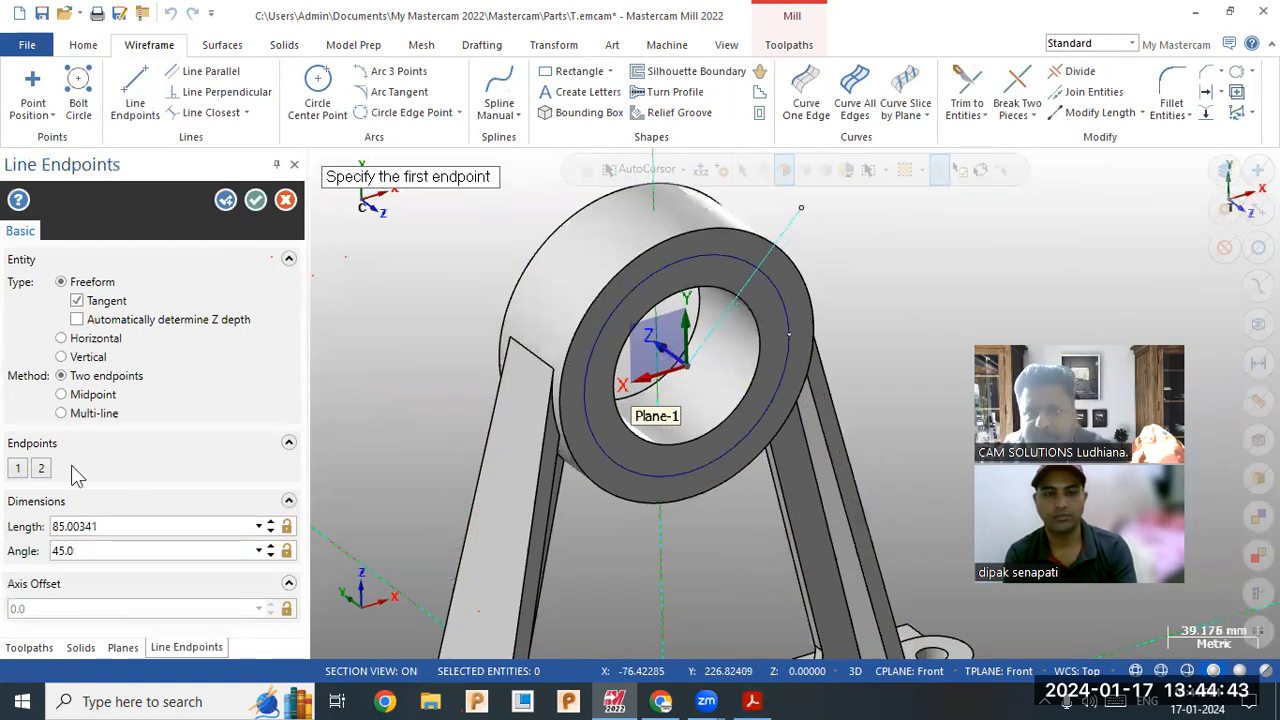
{"action": "left_click", "coordinate": [256, 200]}
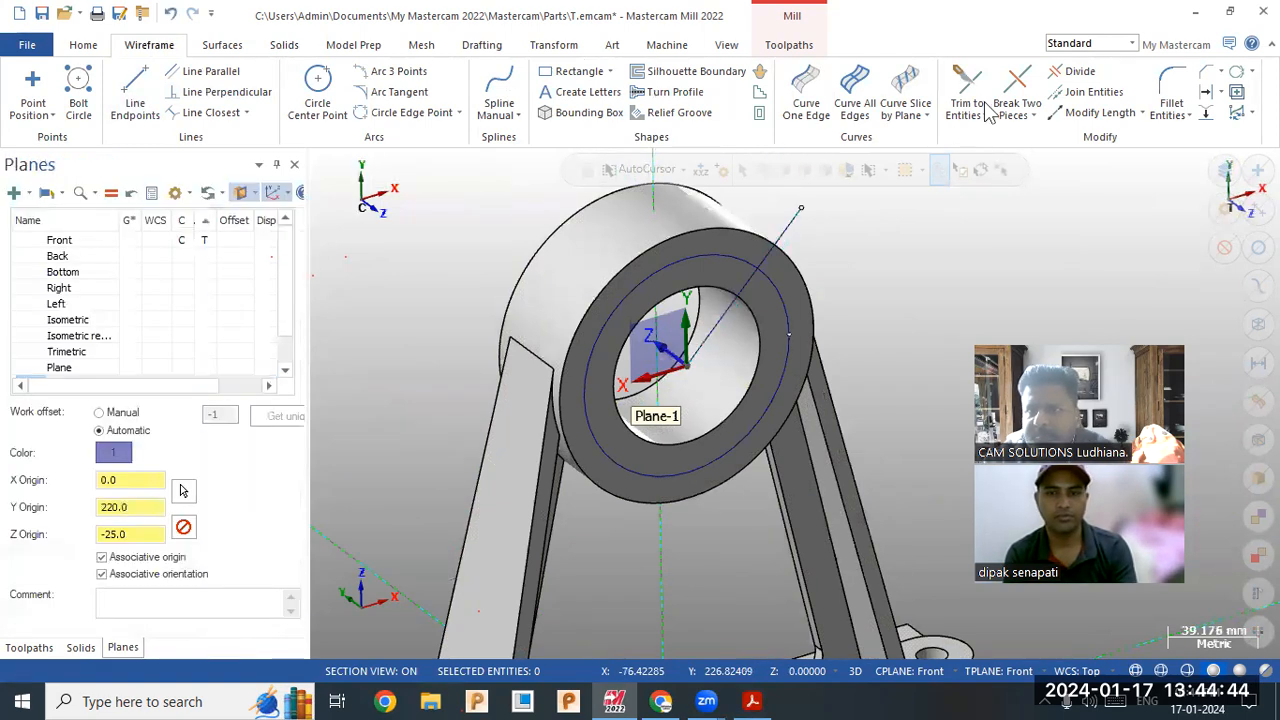
{"action": "left_click", "coordinate": [1076, 71]}
{"action": "left_click", "coordinate": [794, 213]}
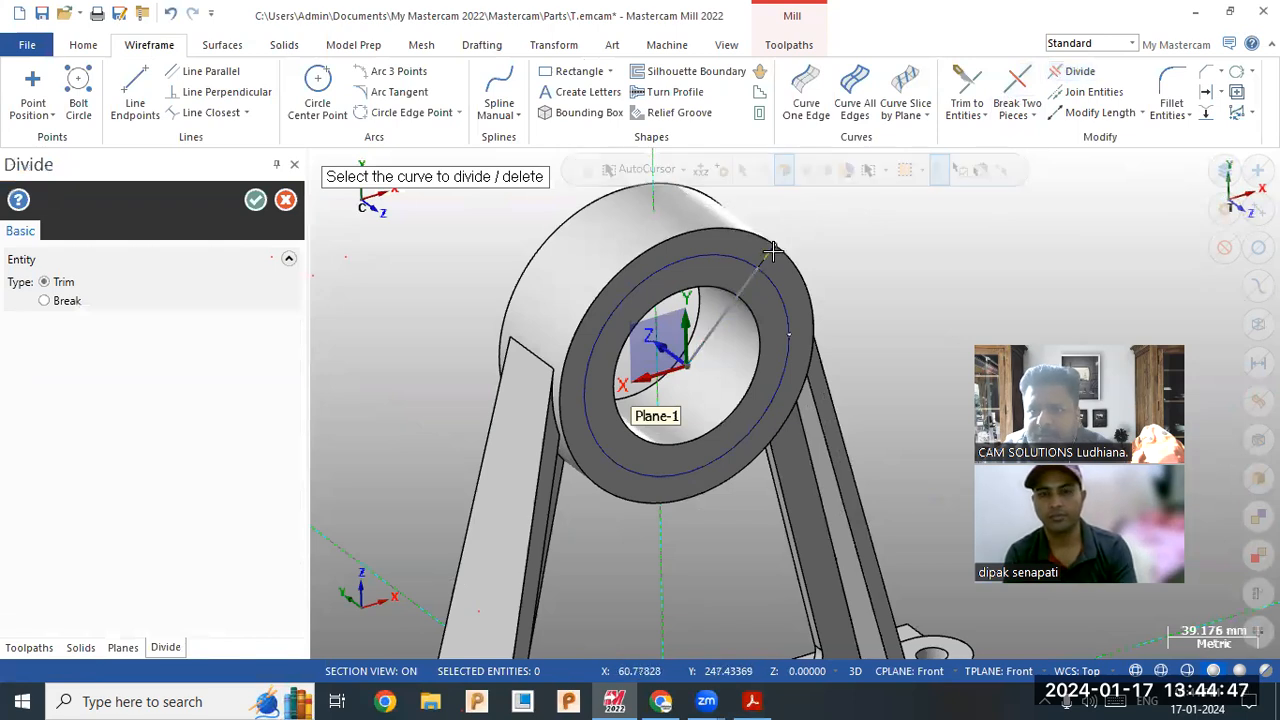
Step: Draw the tapped-hole circle where the 45° line meets the pitch circle, sized to the 6 tap note in 3d.pdf
{"action": "left_click", "coordinate": [317, 90]}
{"action": "left_click", "coordinate": [757, 269]}
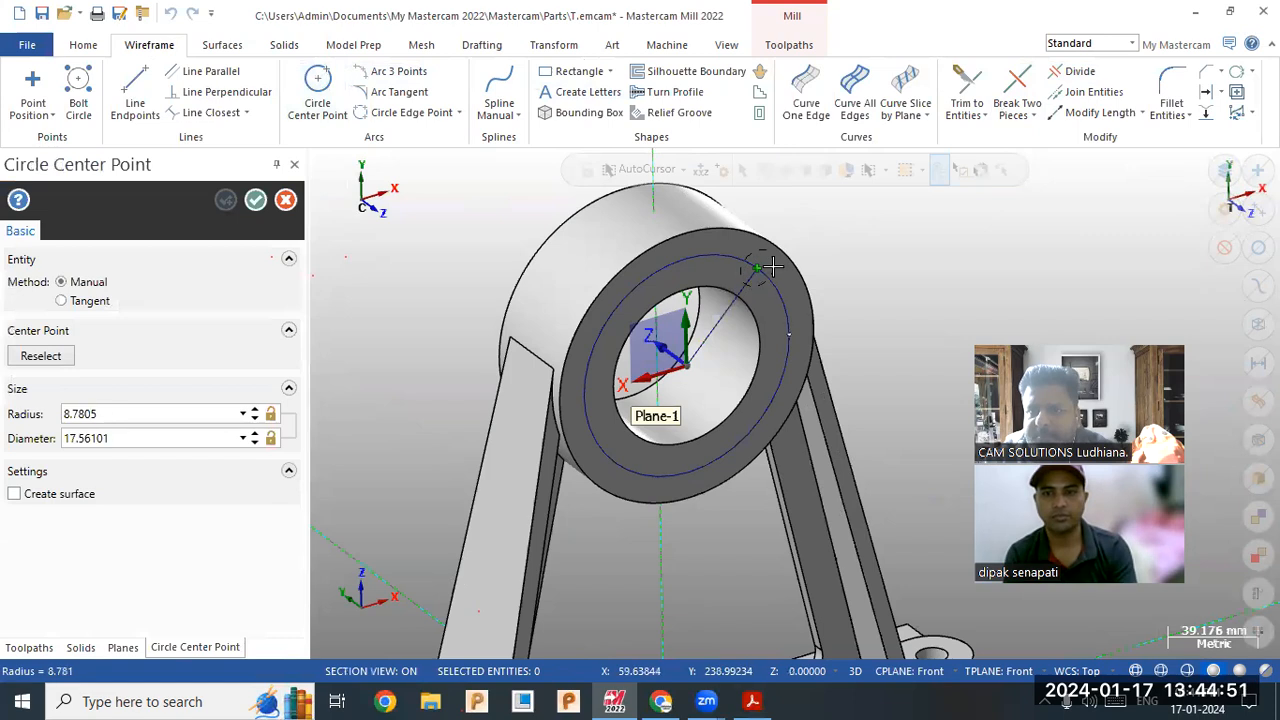
{"action": "left_click", "coordinate": [772, 268]}
{"action": "left_click", "coordinate": [752, 701]}
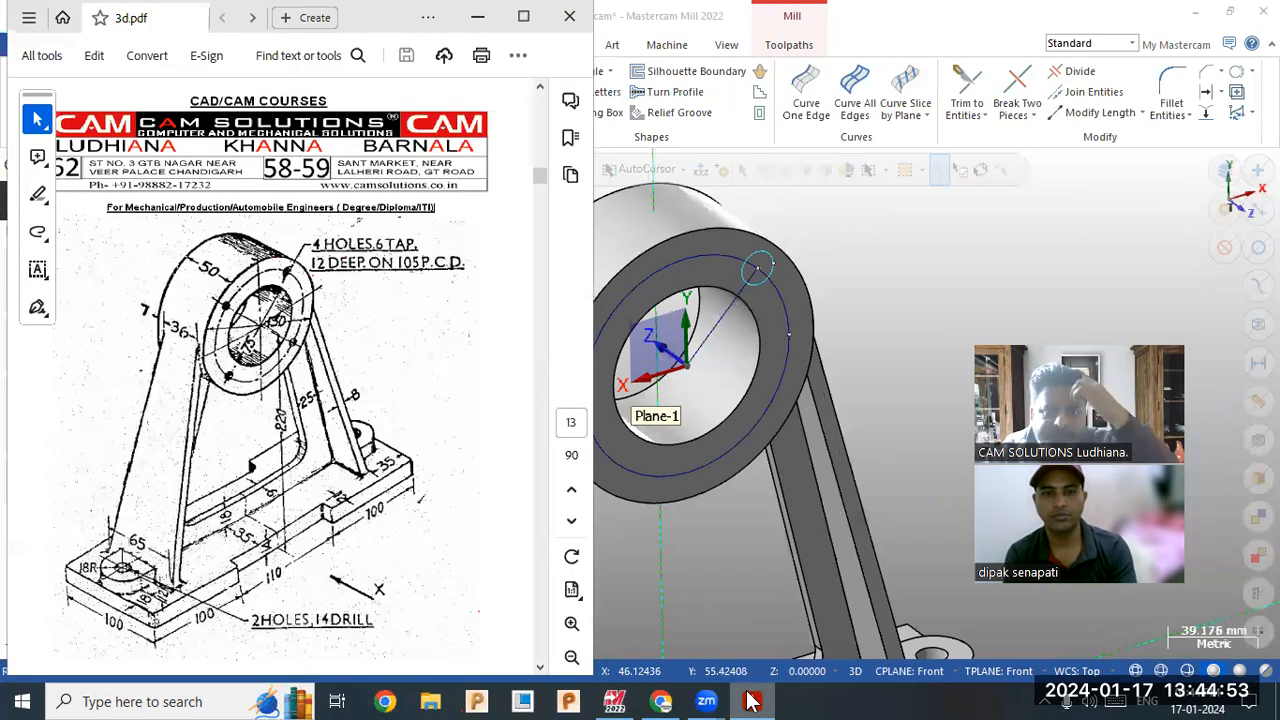
{"action": "left_click", "coordinate": [752, 701]}
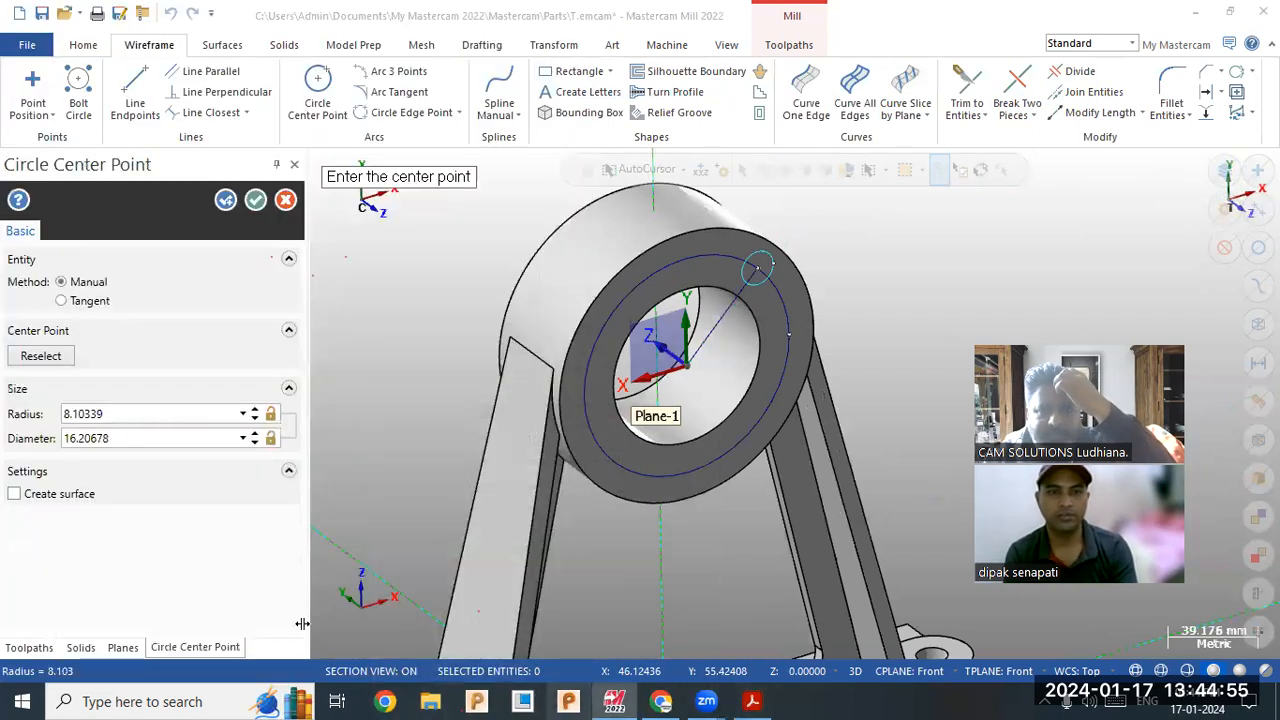
{"action": "left_click", "coordinate": [129, 438]}
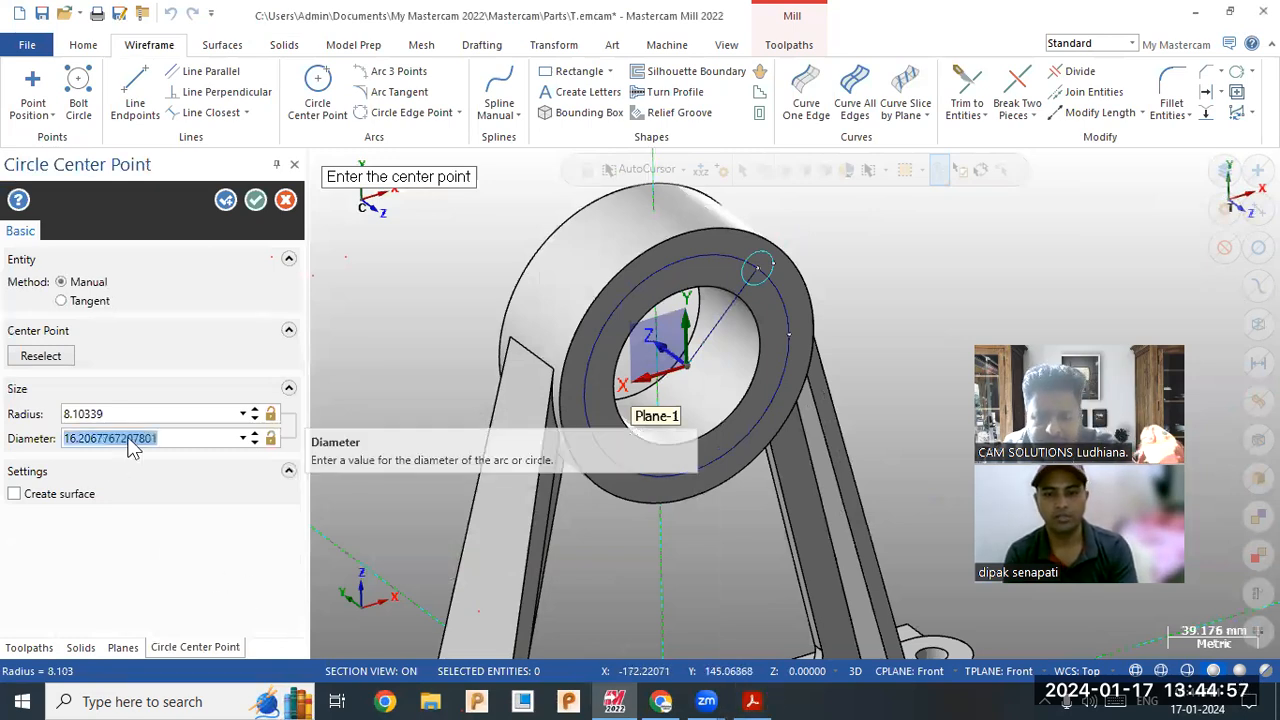
{"action": "left_click", "coordinate": [254, 201]}
Step: Start a solid extrusion for the small tapped-hole circle on the ring's front face
{"action": "left_click", "coordinate": [284, 45]}
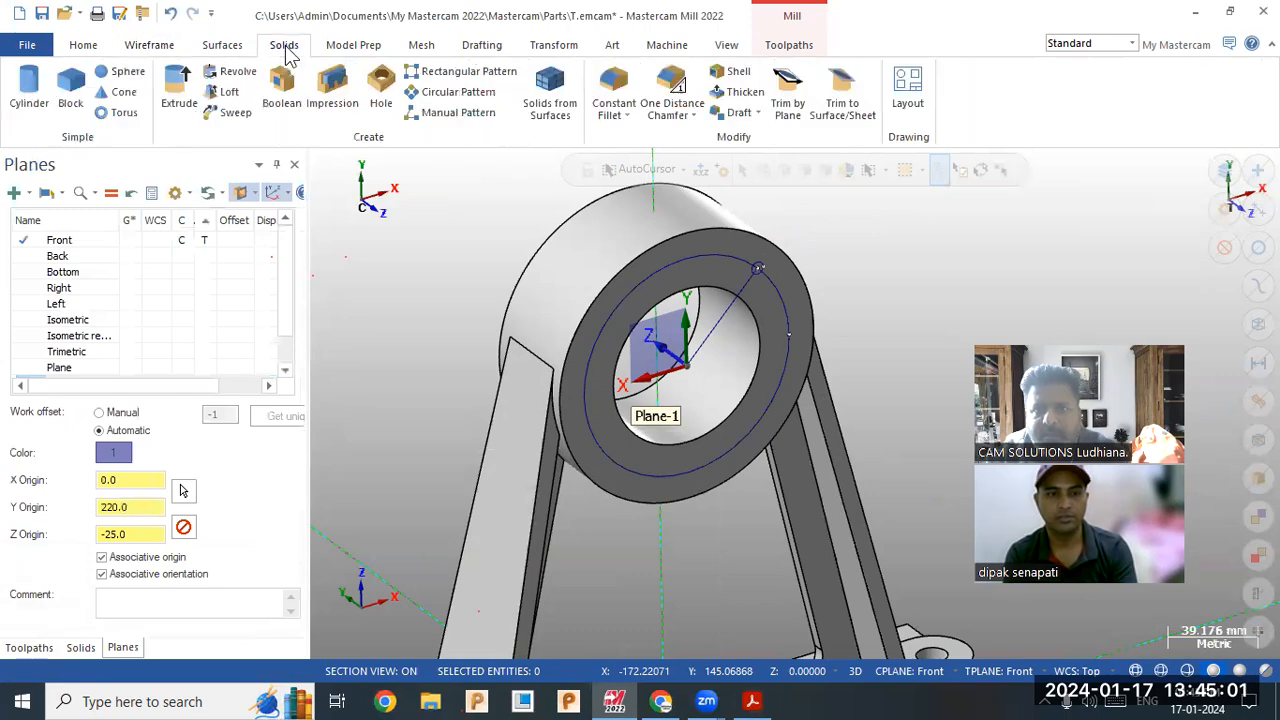
{"action": "left_click", "coordinate": [178, 88]}
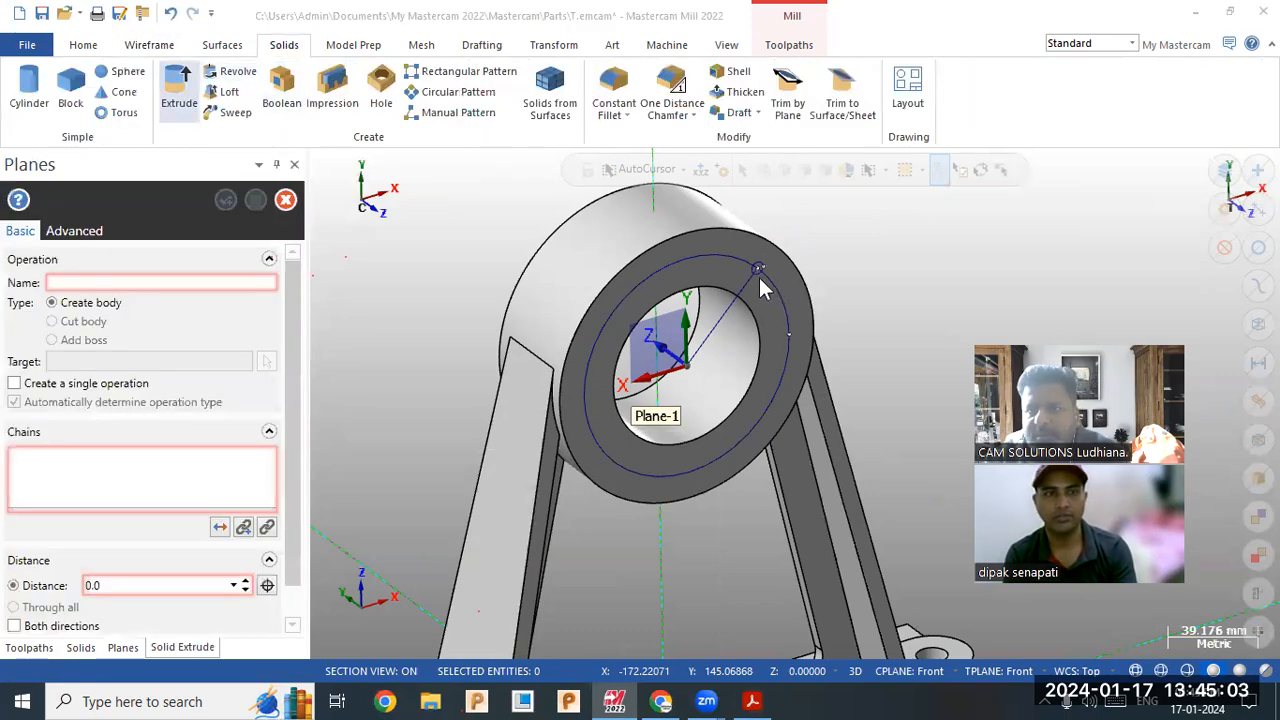